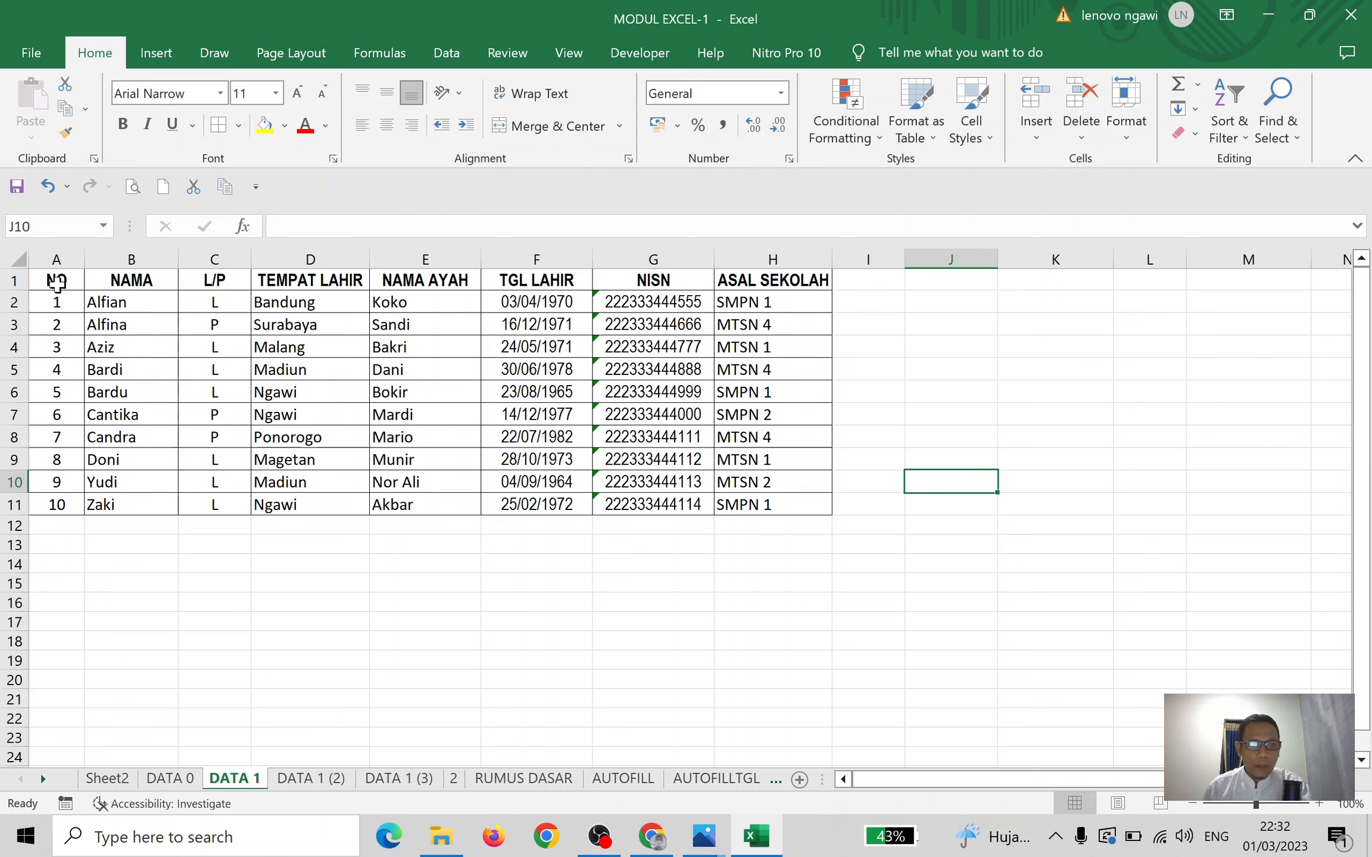
# Widen the NAMA column slightly
pyautogui.click(56, 284)
pyautogui.moveTo(178, 259); pyautogui.dragTo(190, 259)
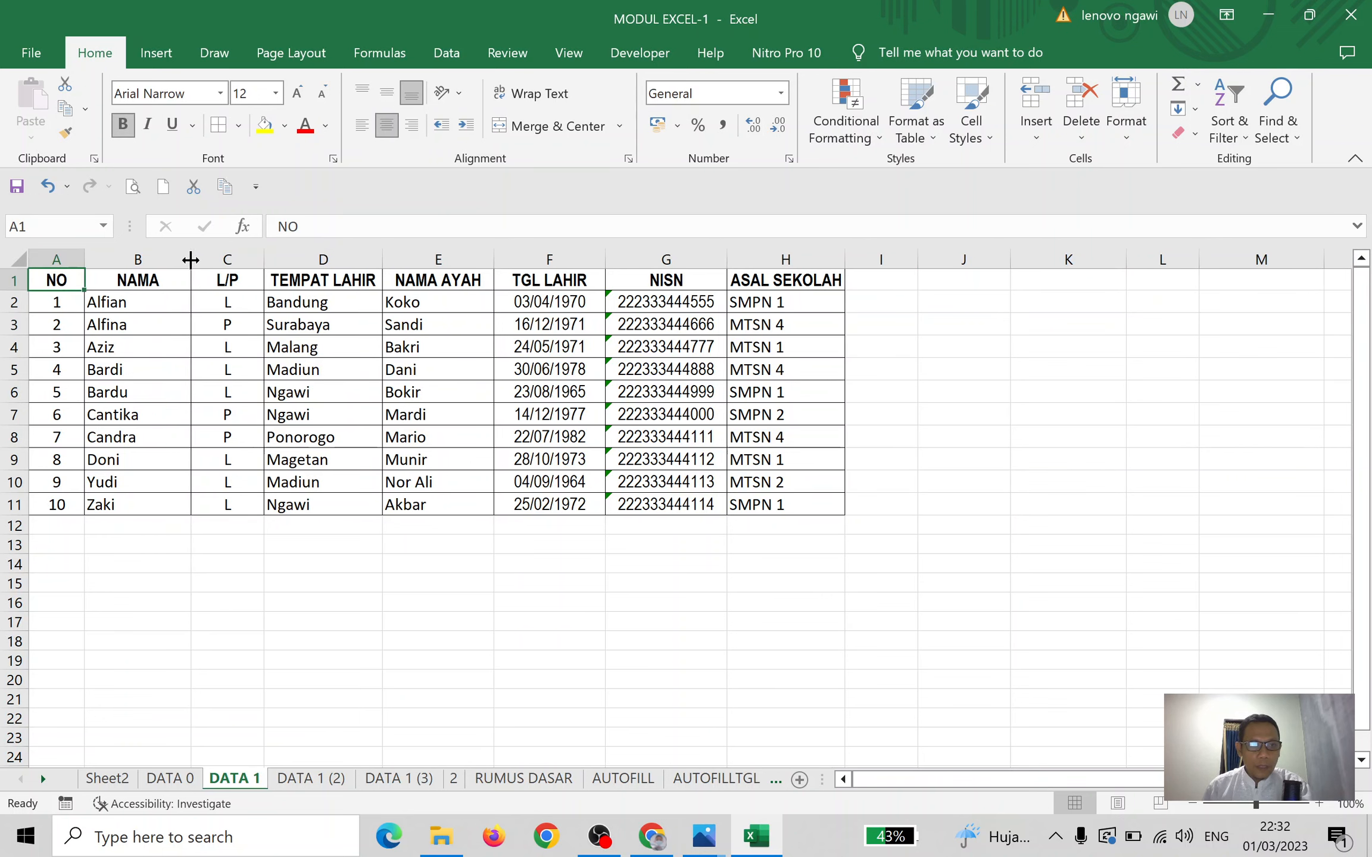
pyautogui.click(573, 350)
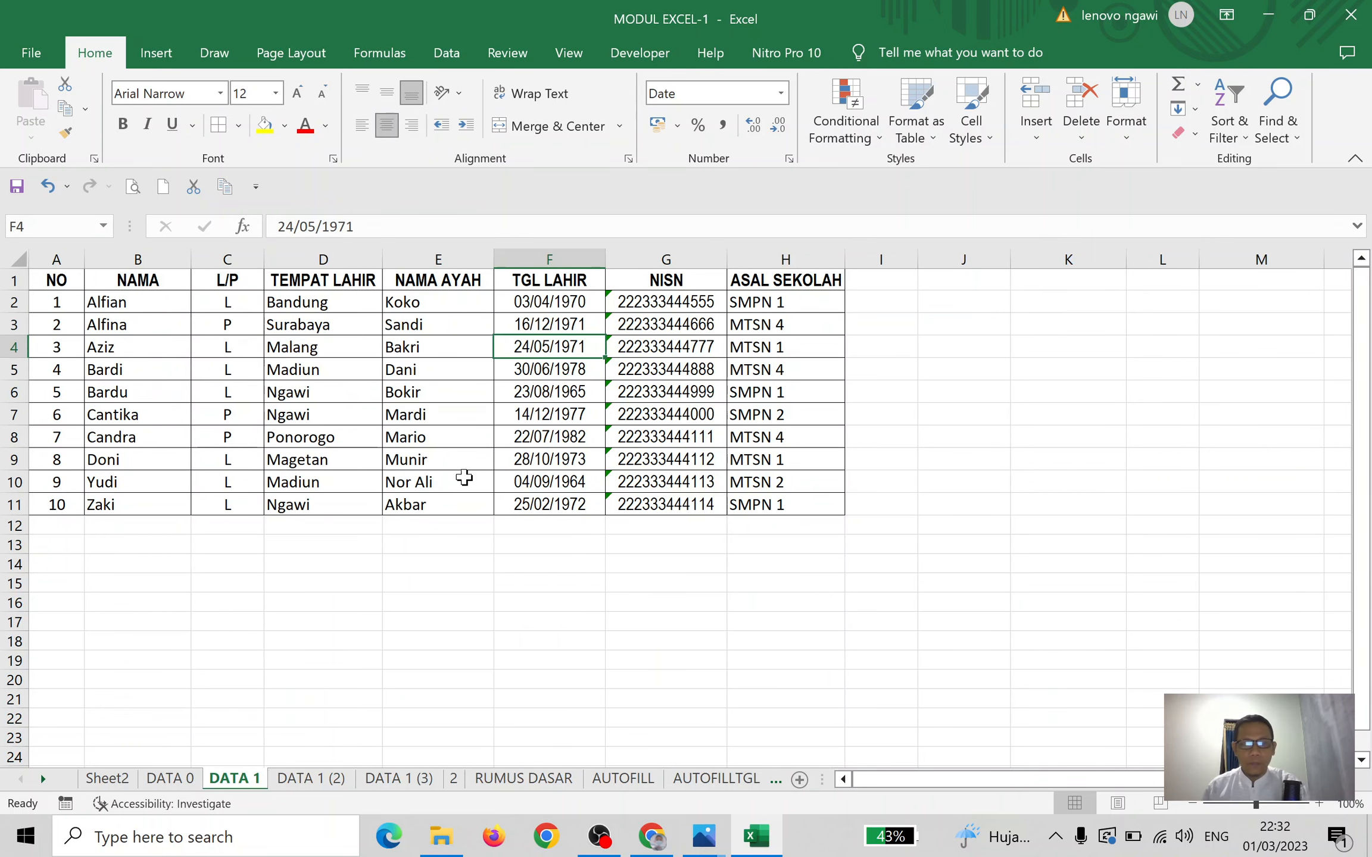
# Examine the font formatting settings for cell E9 and leave them without applying changes
pyautogui.click(386, 456)
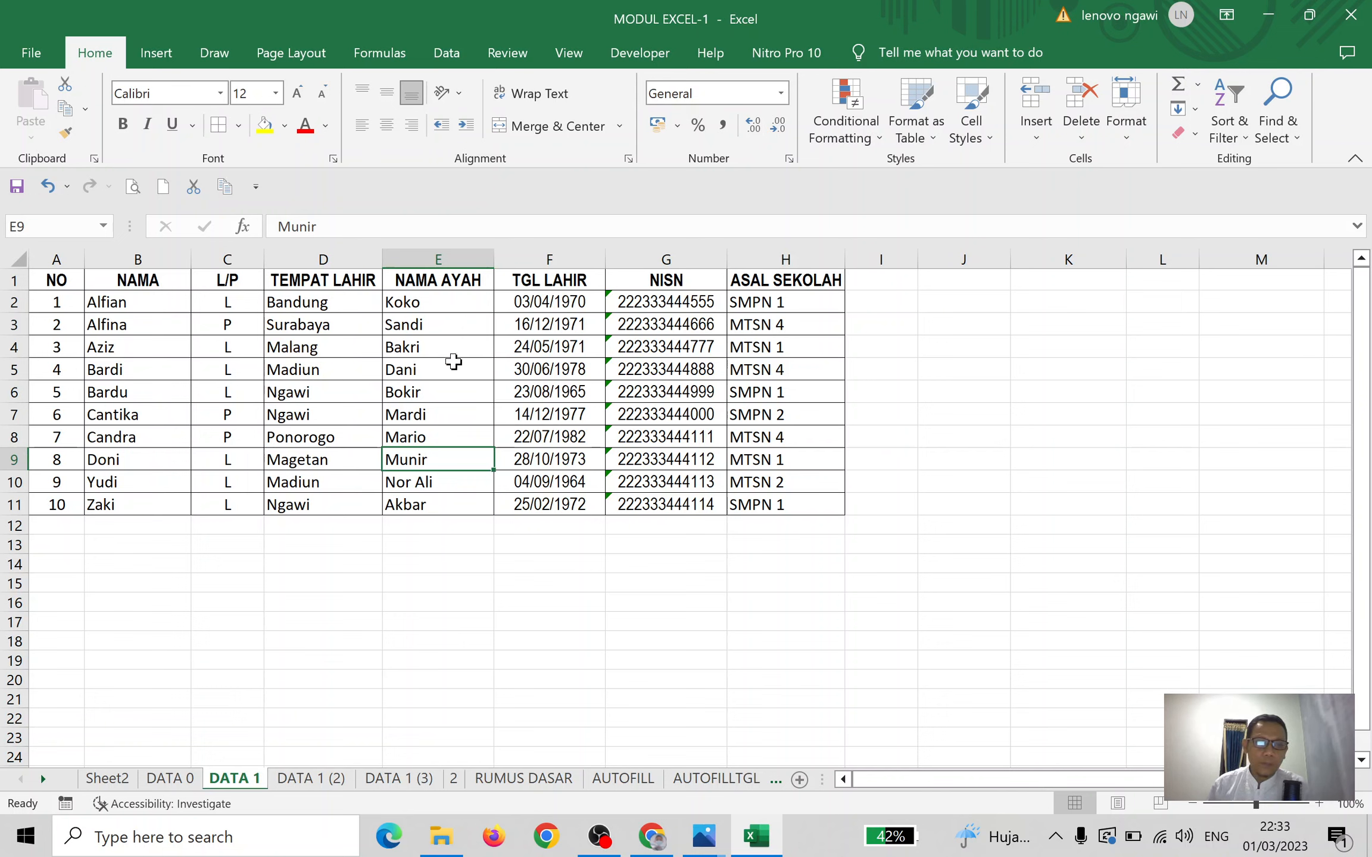
pyautogui.click(333, 160)
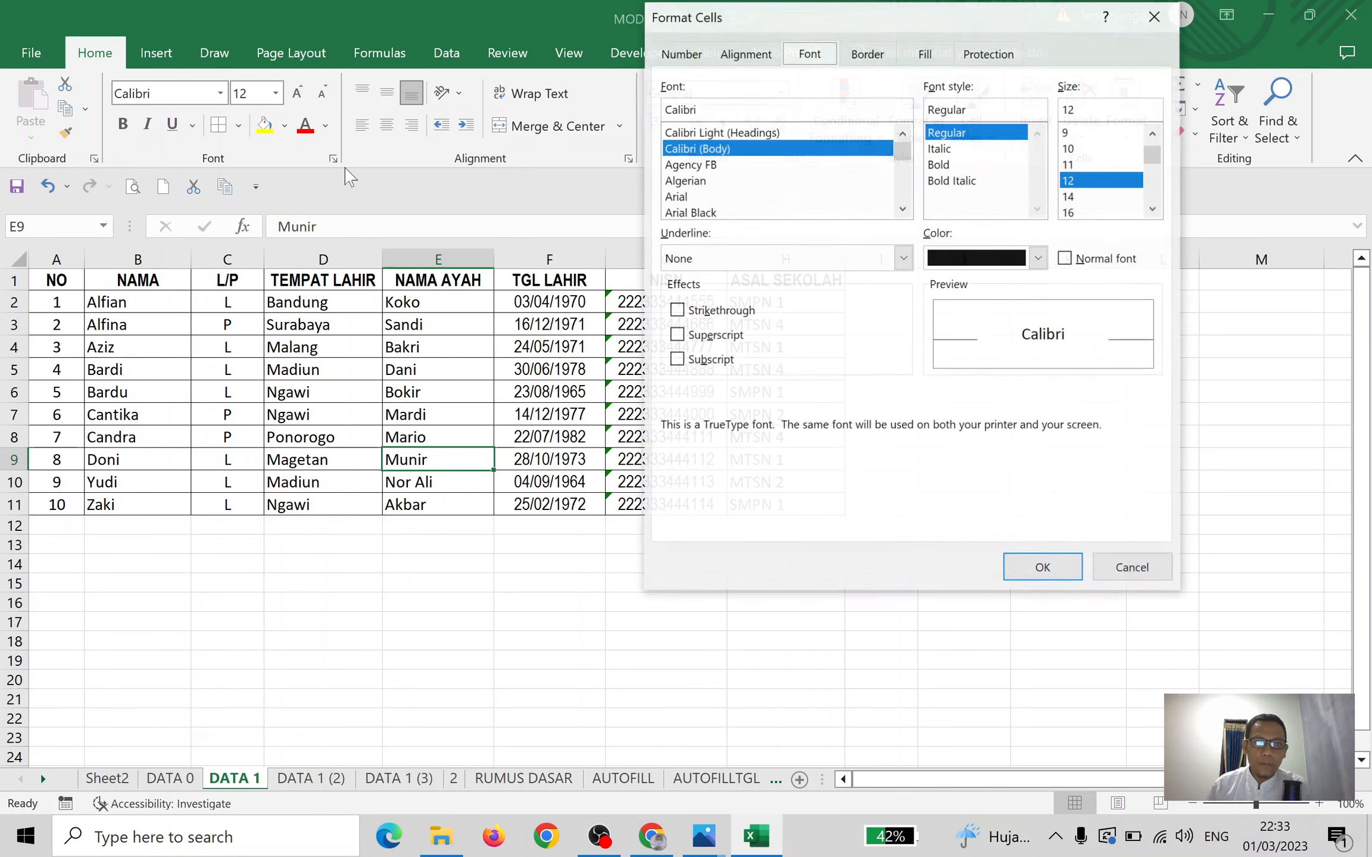
pyautogui.moveTo(828, 23); pyautogui.dragTo(793, 87)
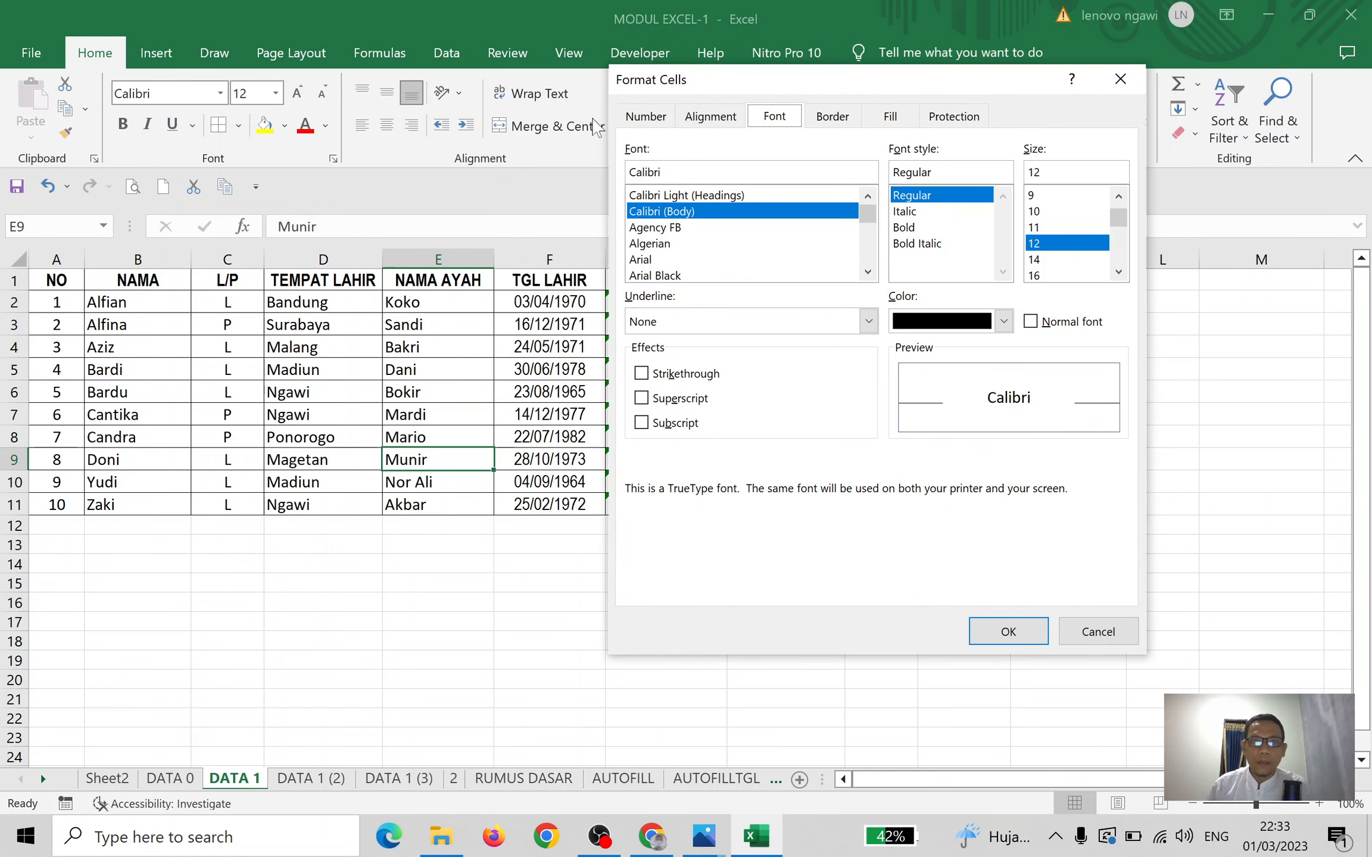
pyautogui.click(1098, 630)
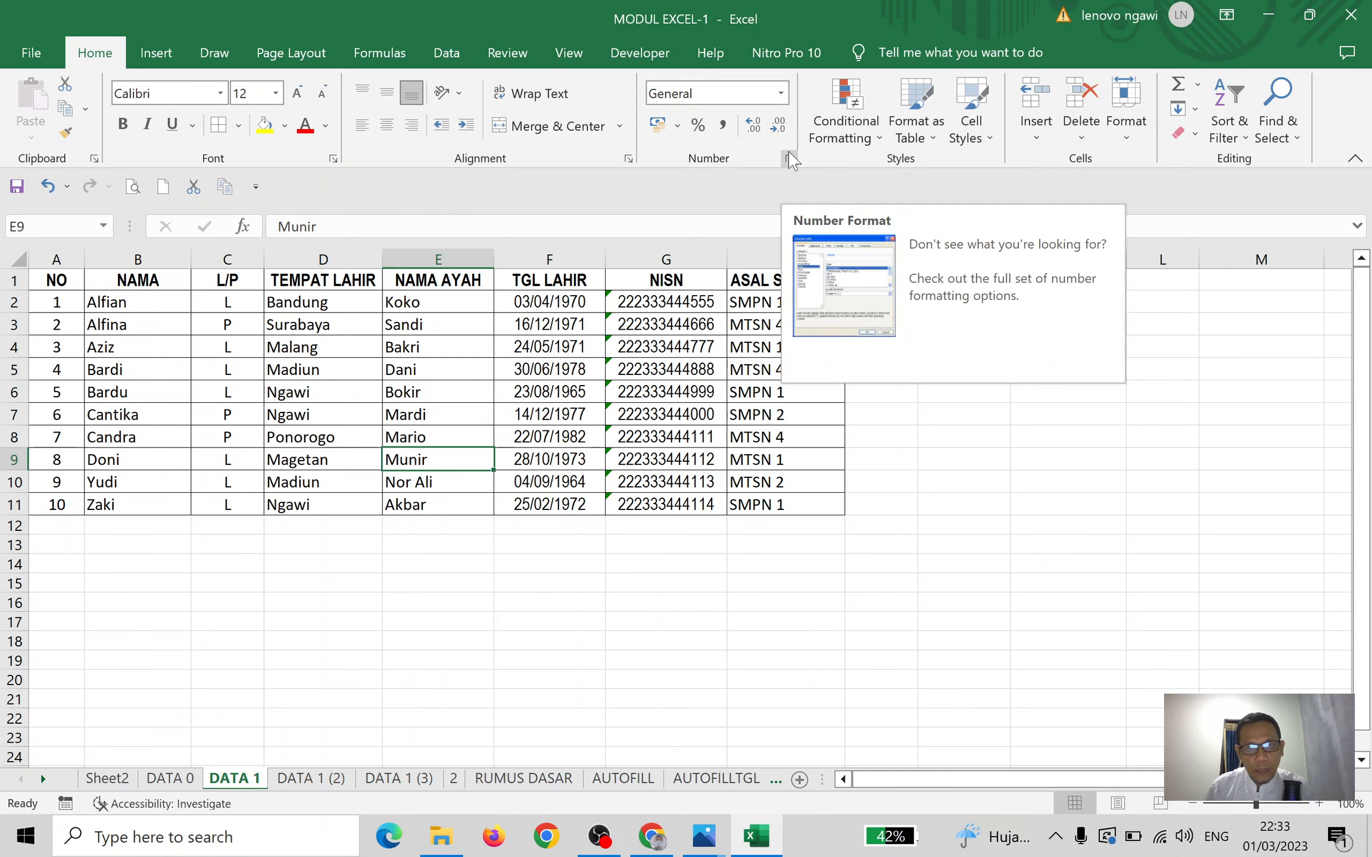
pyautogui.click(333, 159)
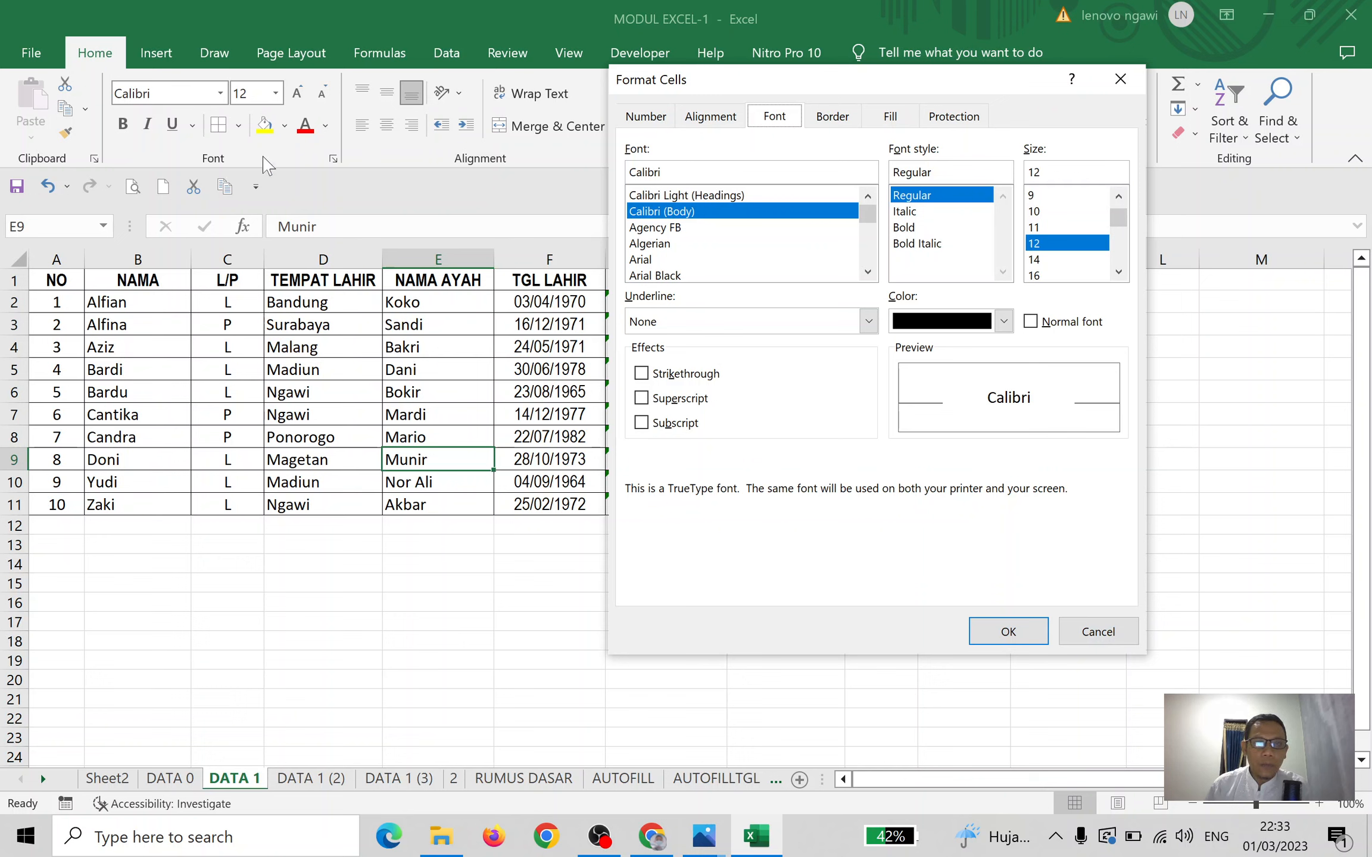
pyautogui.click(1083, 625)
# Review the alignment, font and number formatting settings for cell E9 and cancel without applying anything
pyautogui.click(628, 158)
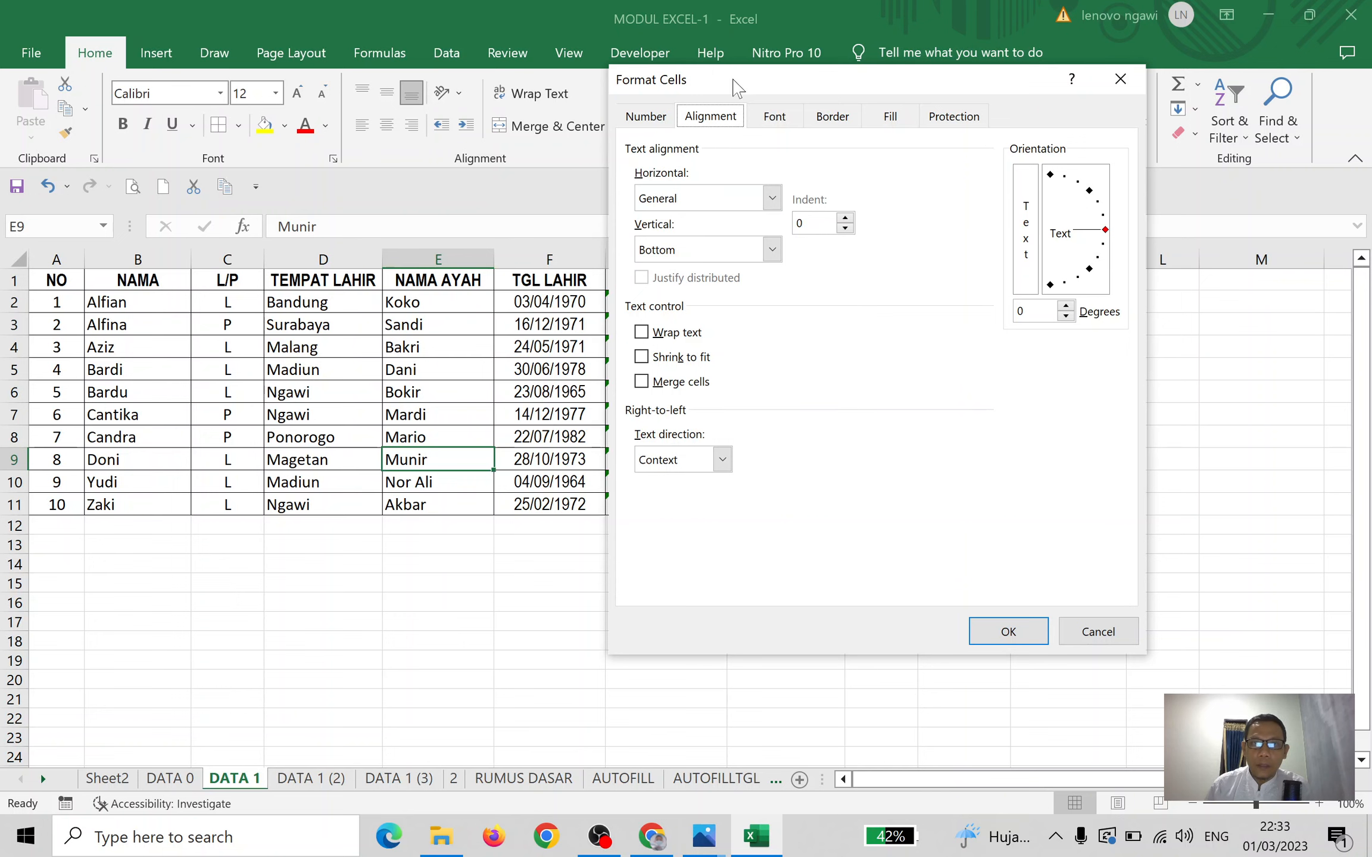
pyautogui.moveTo(735, 81); pyautogui.dragTo(731, 208)
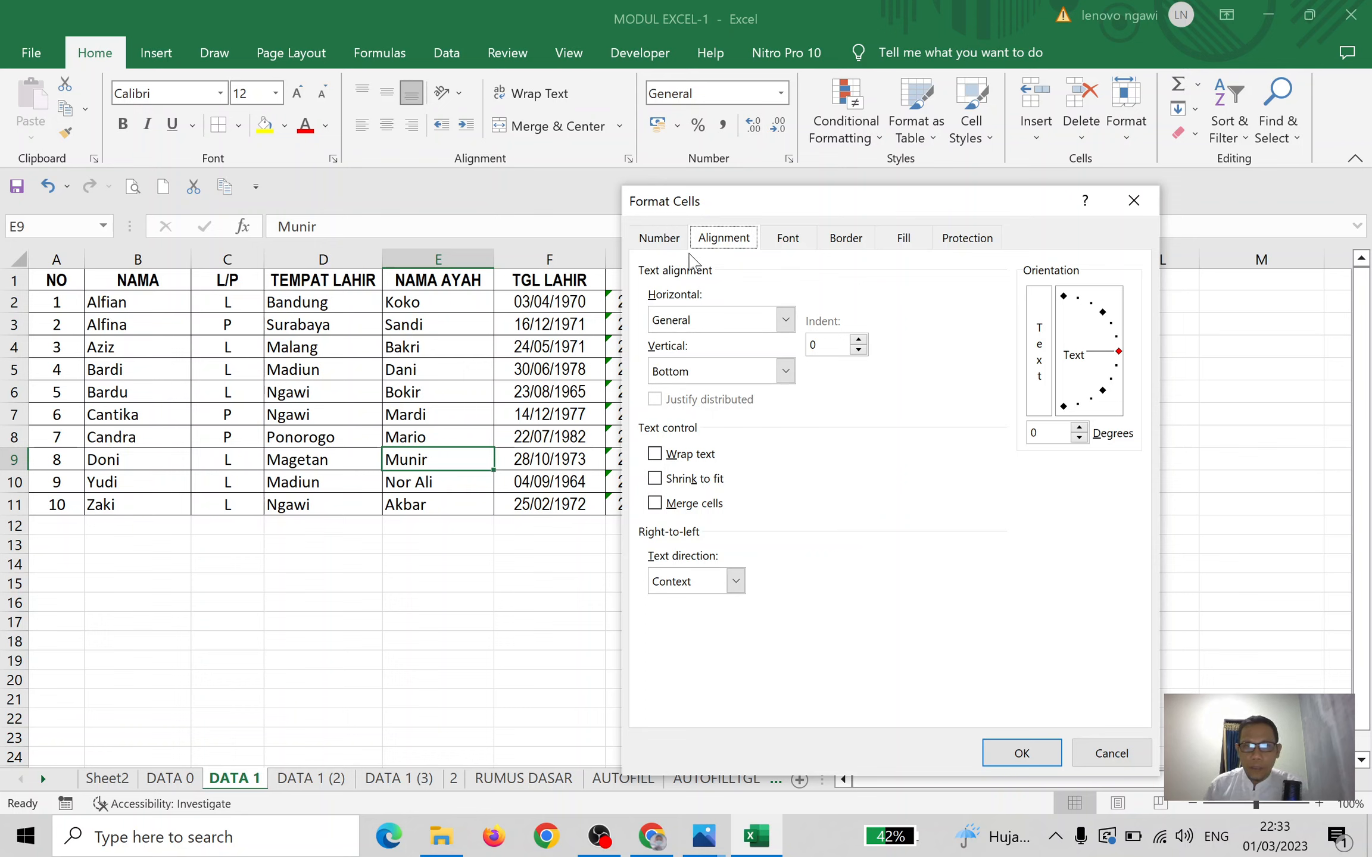
pyautogui.click(796, 244)
pyautogui.click(724, 238)
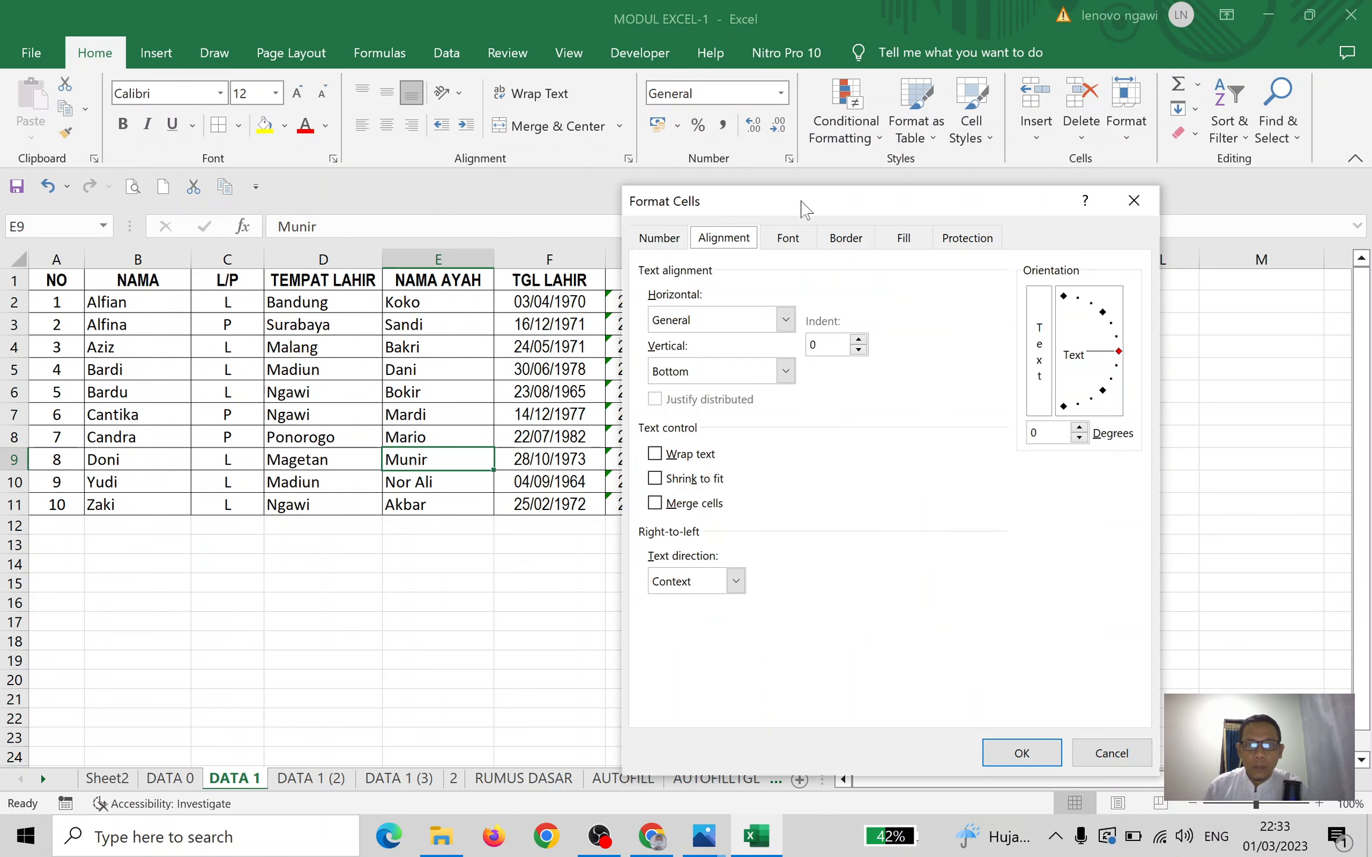
pyautogui.moveTo(805, 209); pyautogui.dragTo(711, 266)
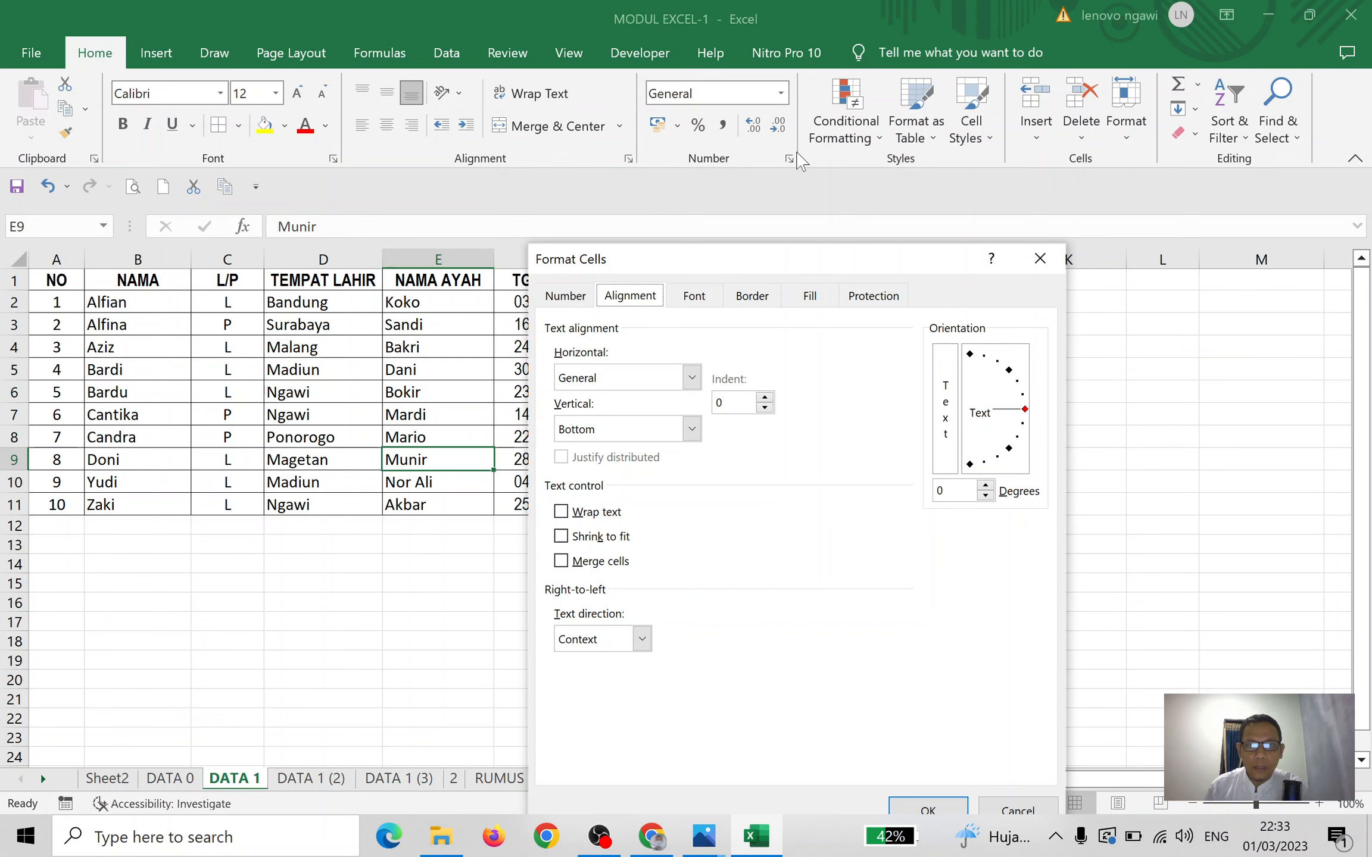
pyautogui.click(567, 300)
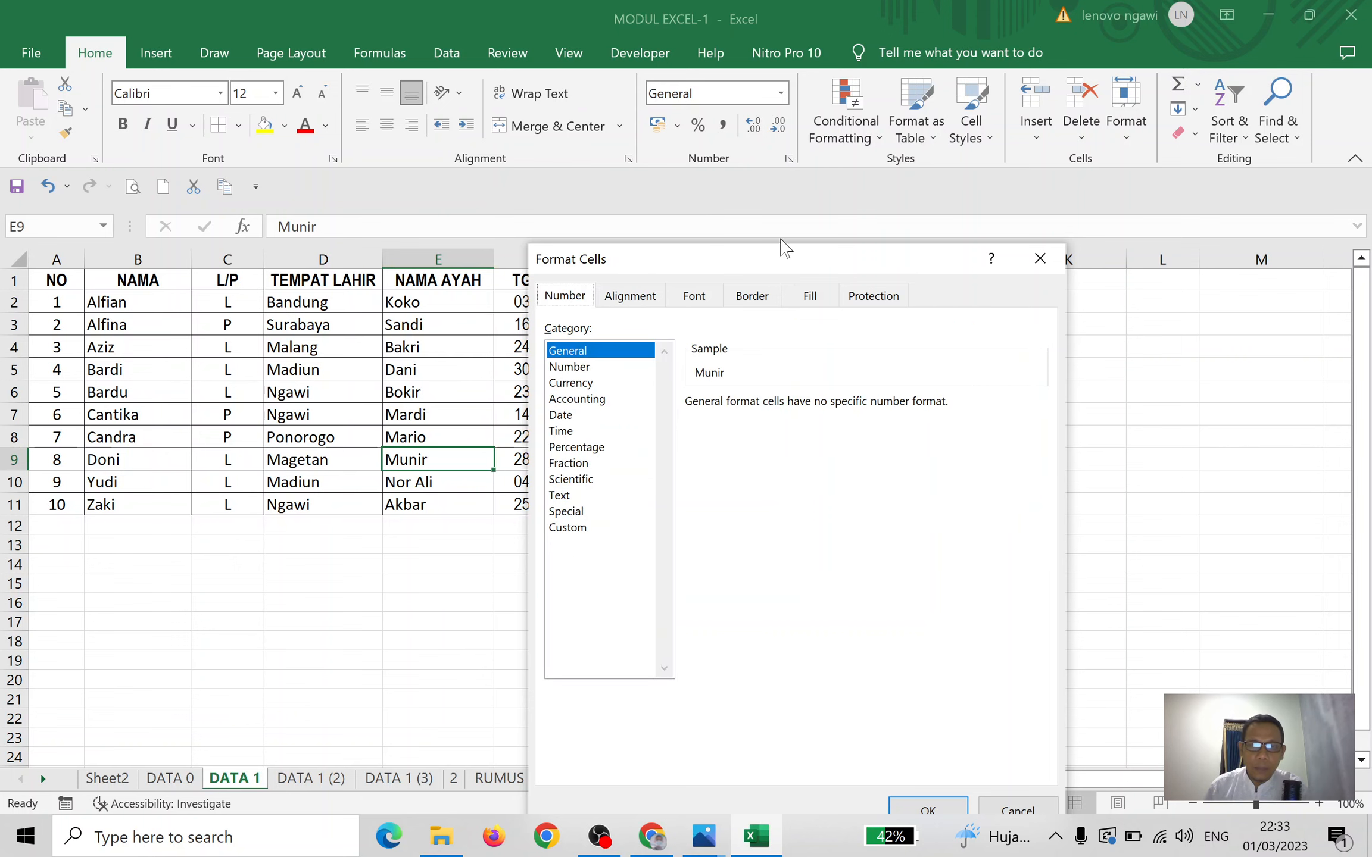
pyautogui.moveTo(774, 269); pyautogui.dragTo(809, 218)
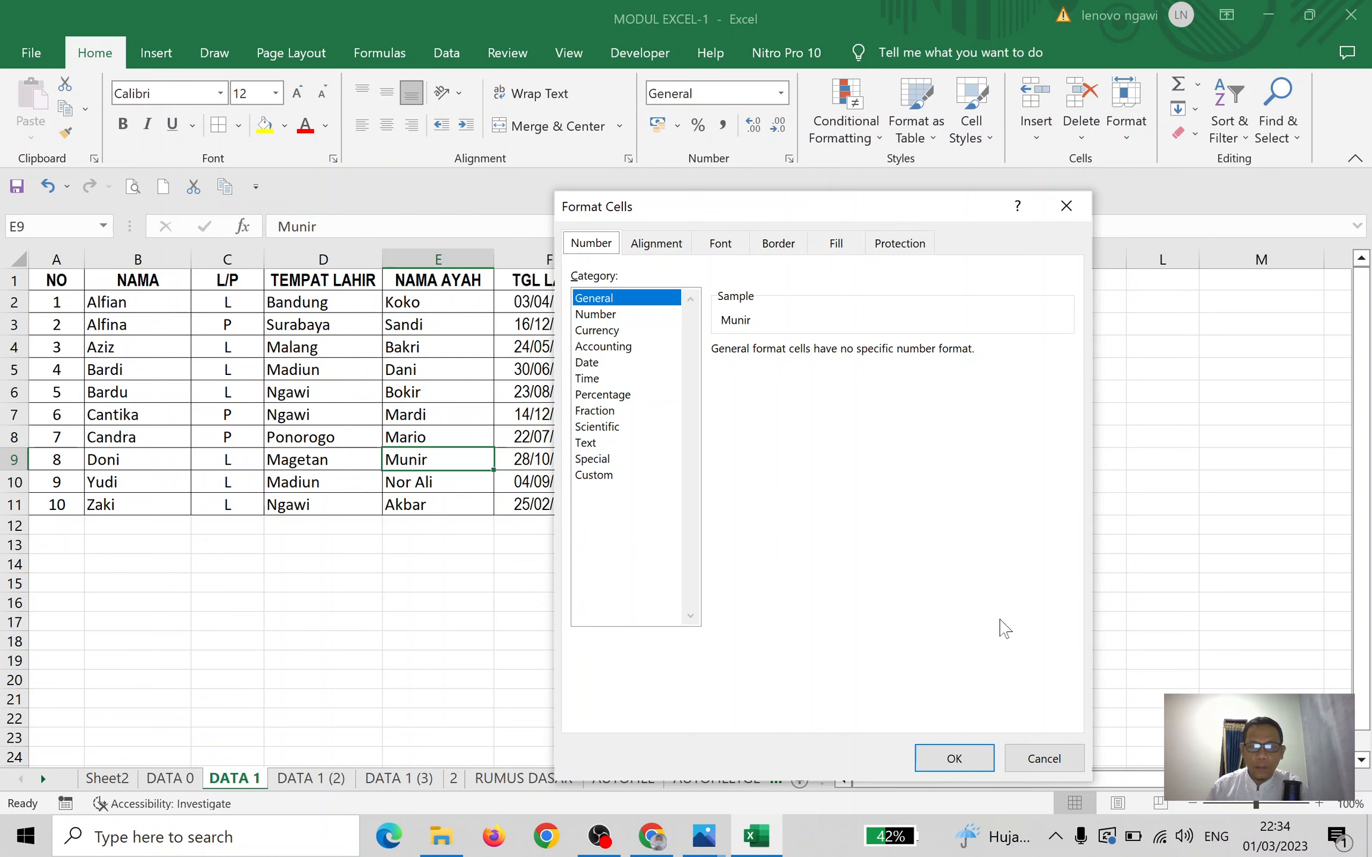
pyautogui.click(1044, 758)
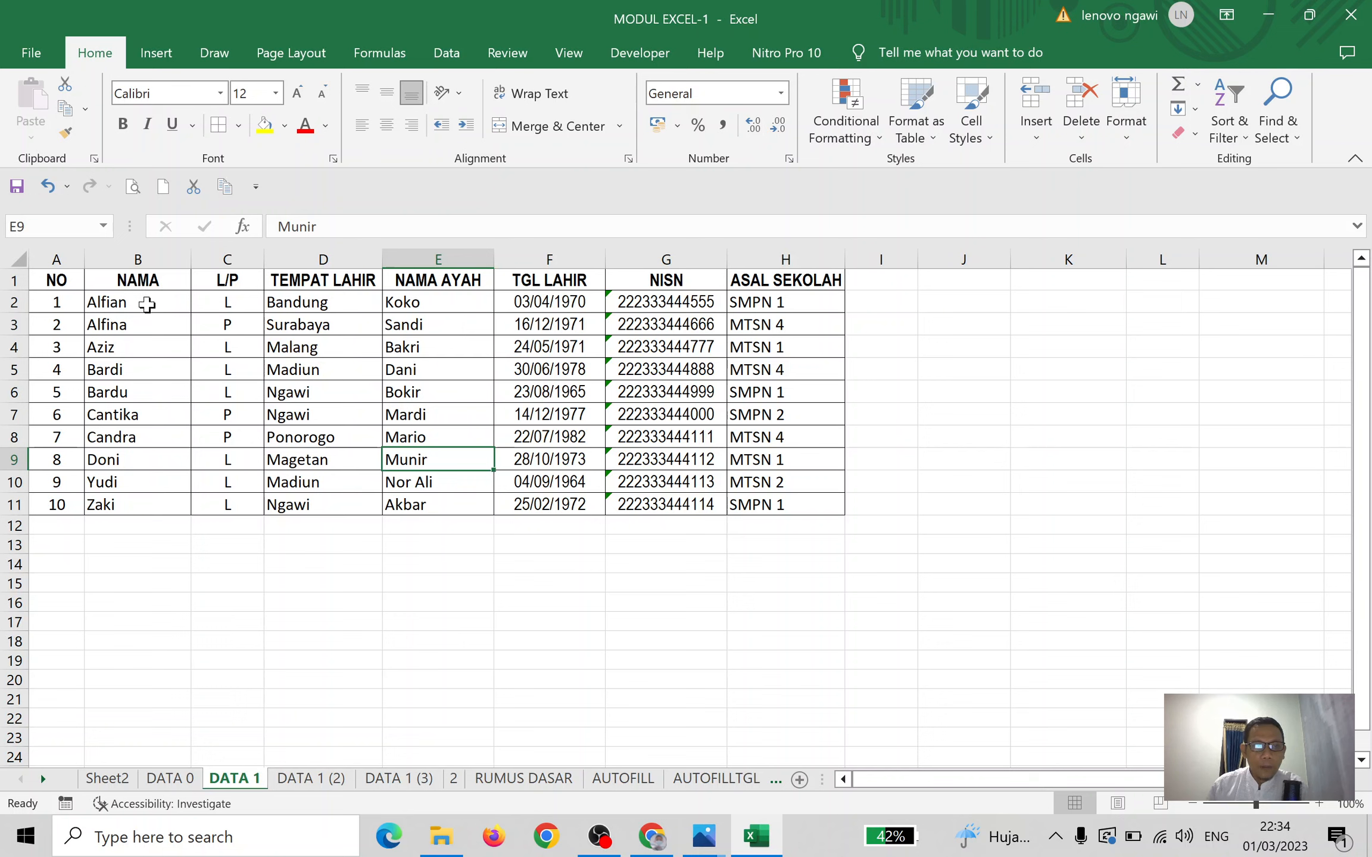
# Inspect the General, Number, Currency and Accounting number formats for the NAMA entries in B2:B11
pyautogui.click(147, 281)
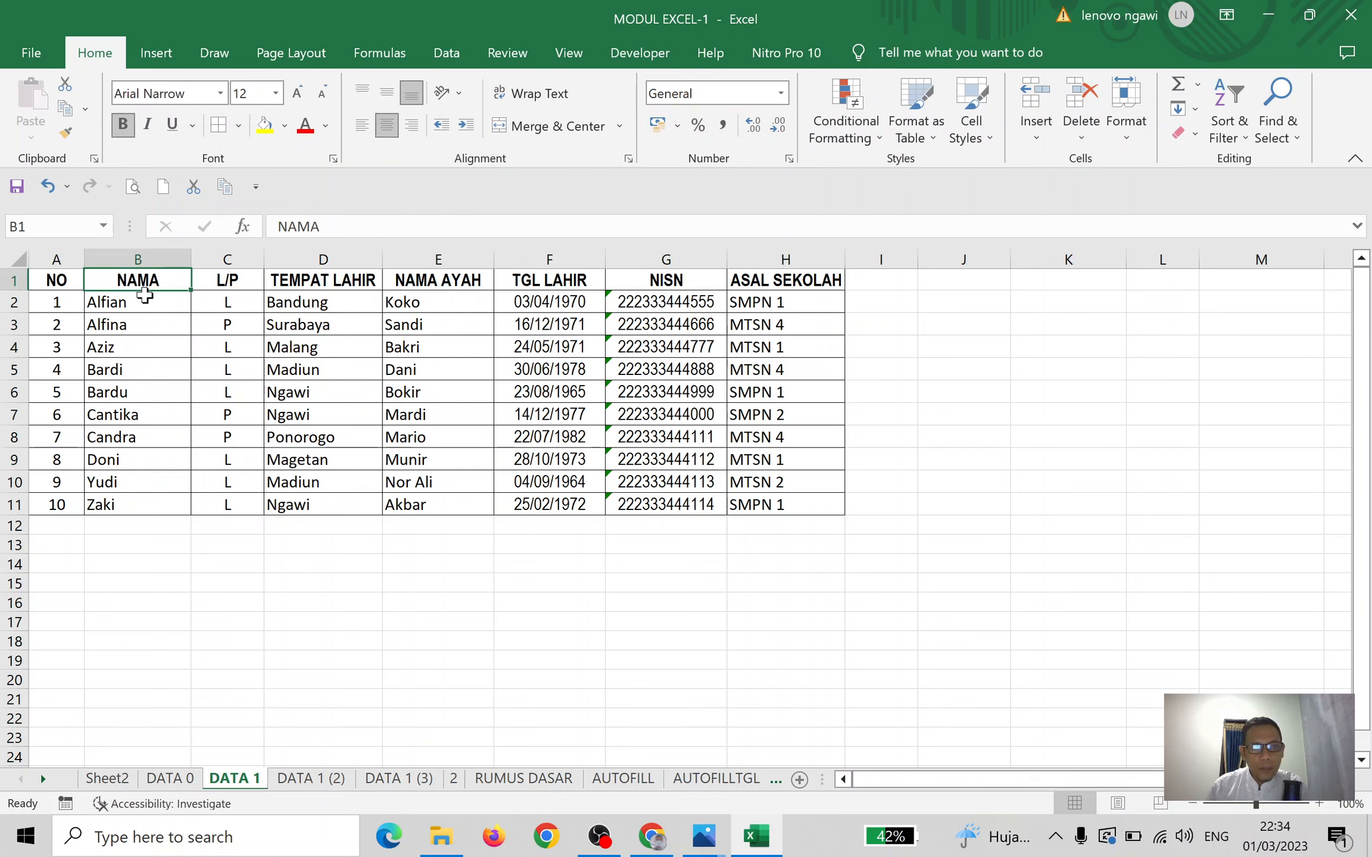
pyautogui.moveTo(144, 298); pyautogui.dragTo(132, 505)
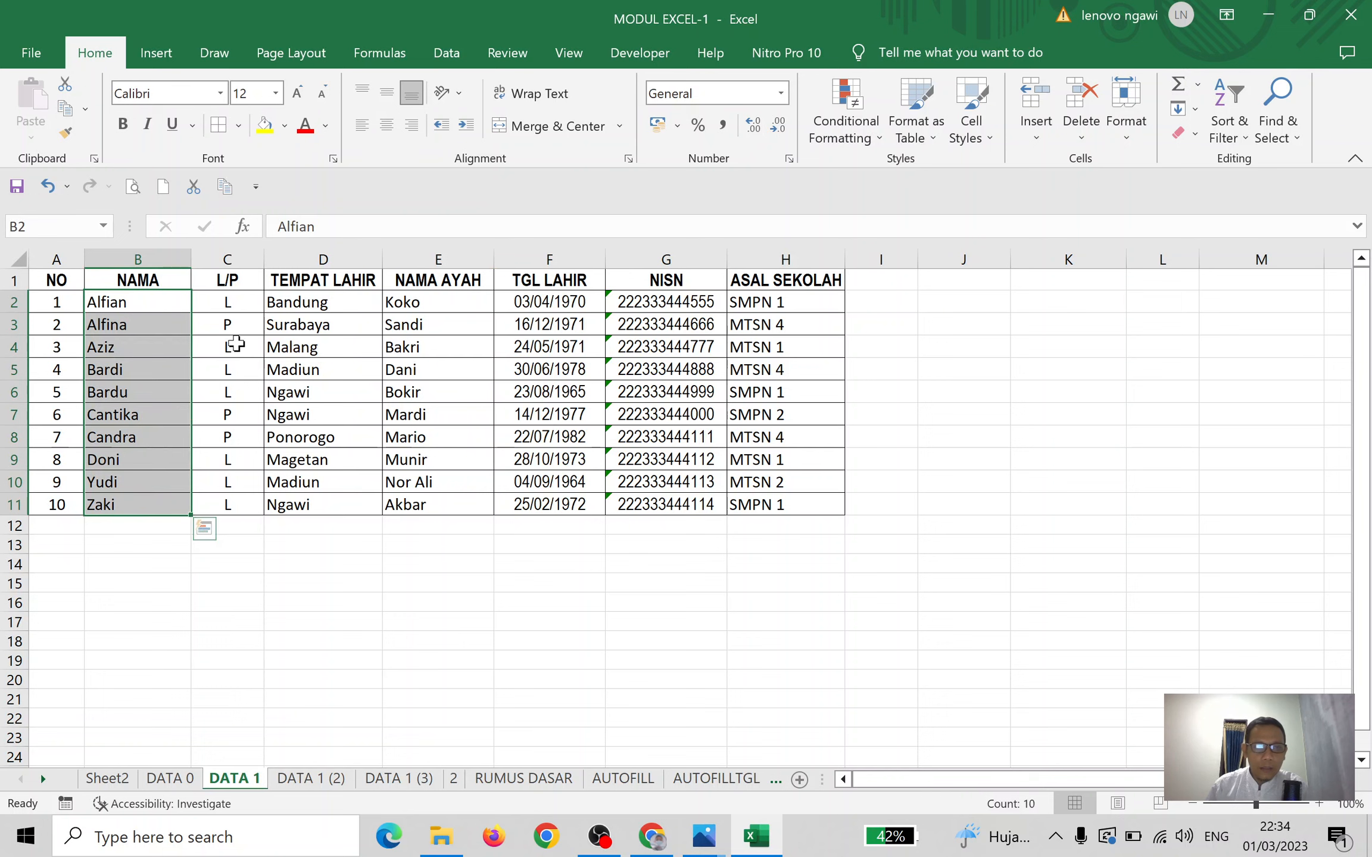
pyautogui.rightClick(172, 311)
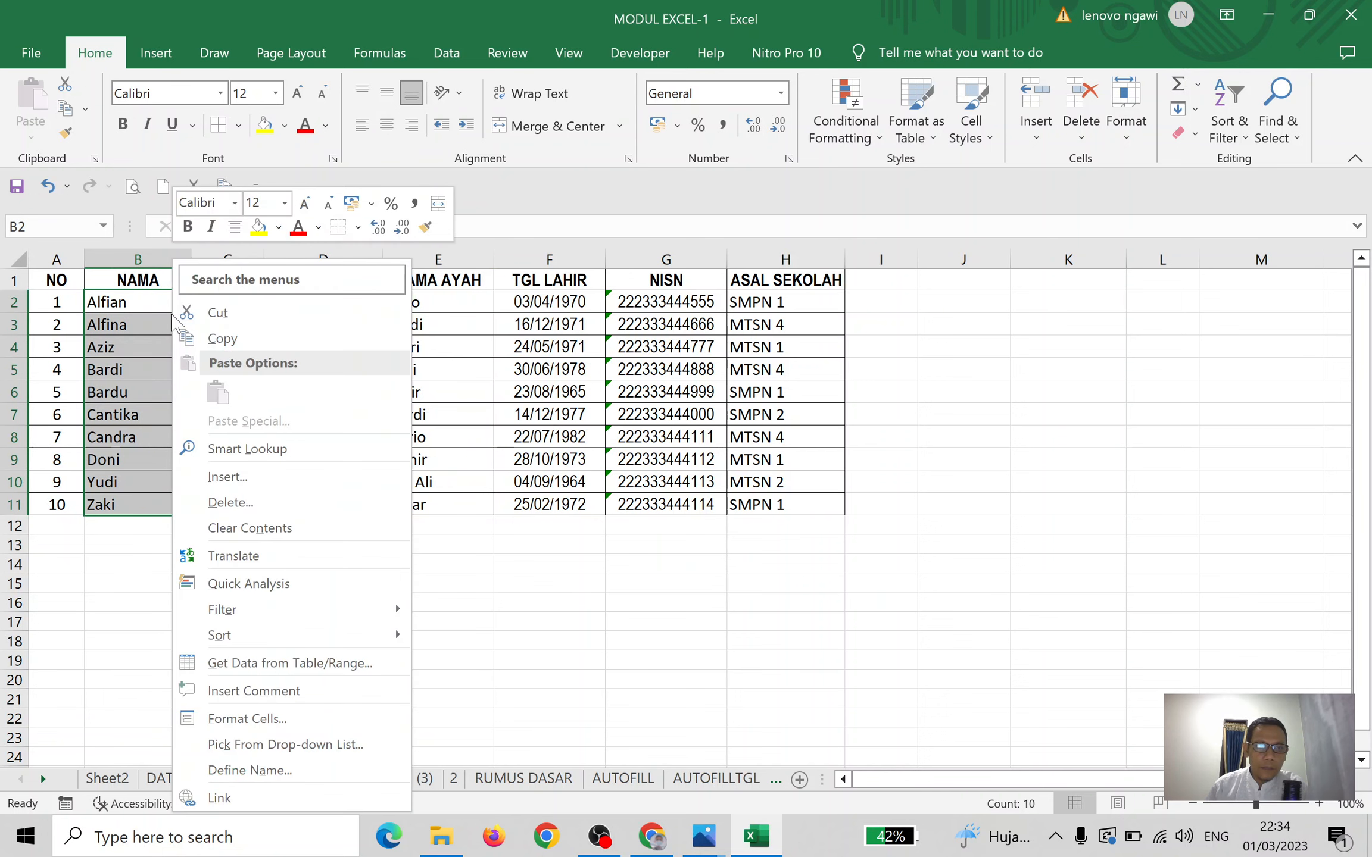
pyautogui.rightClick(150, 324)
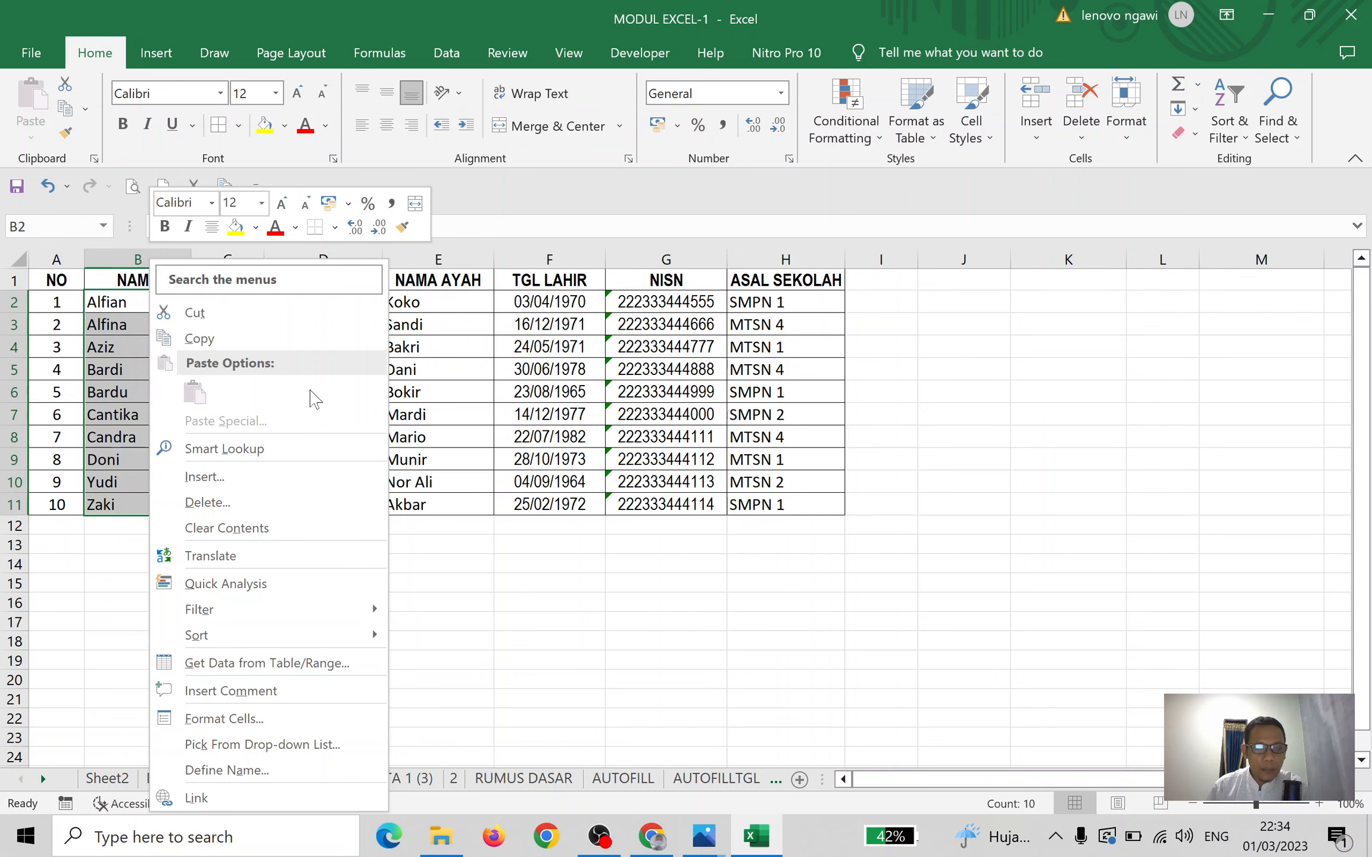
pyautogui.click(269, 718)
pyautogui.moveTo(307, 238); pyautogui.dragTo(771, 172)
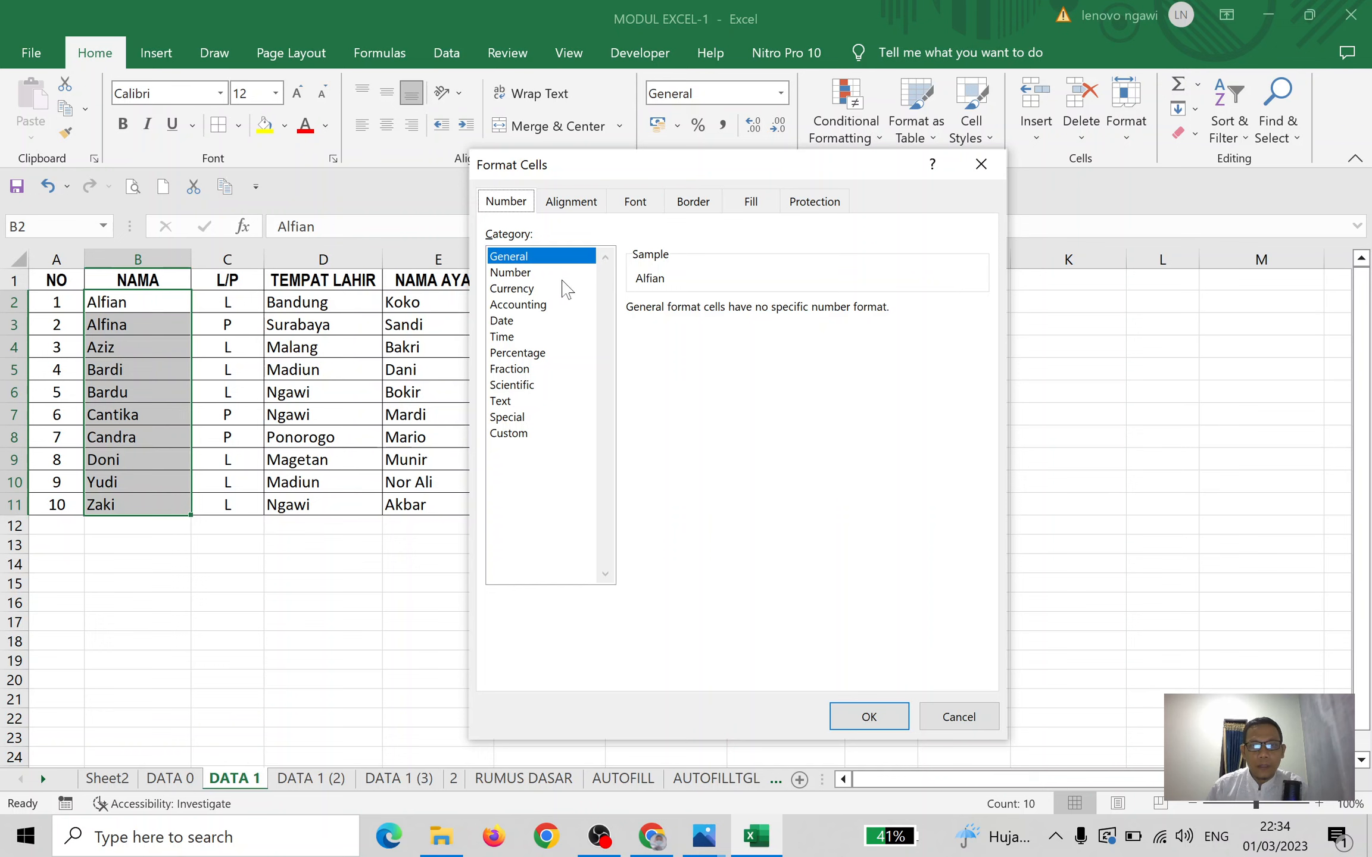
pyautogui.click(543, 275)
pyautogui.click(544, 305)
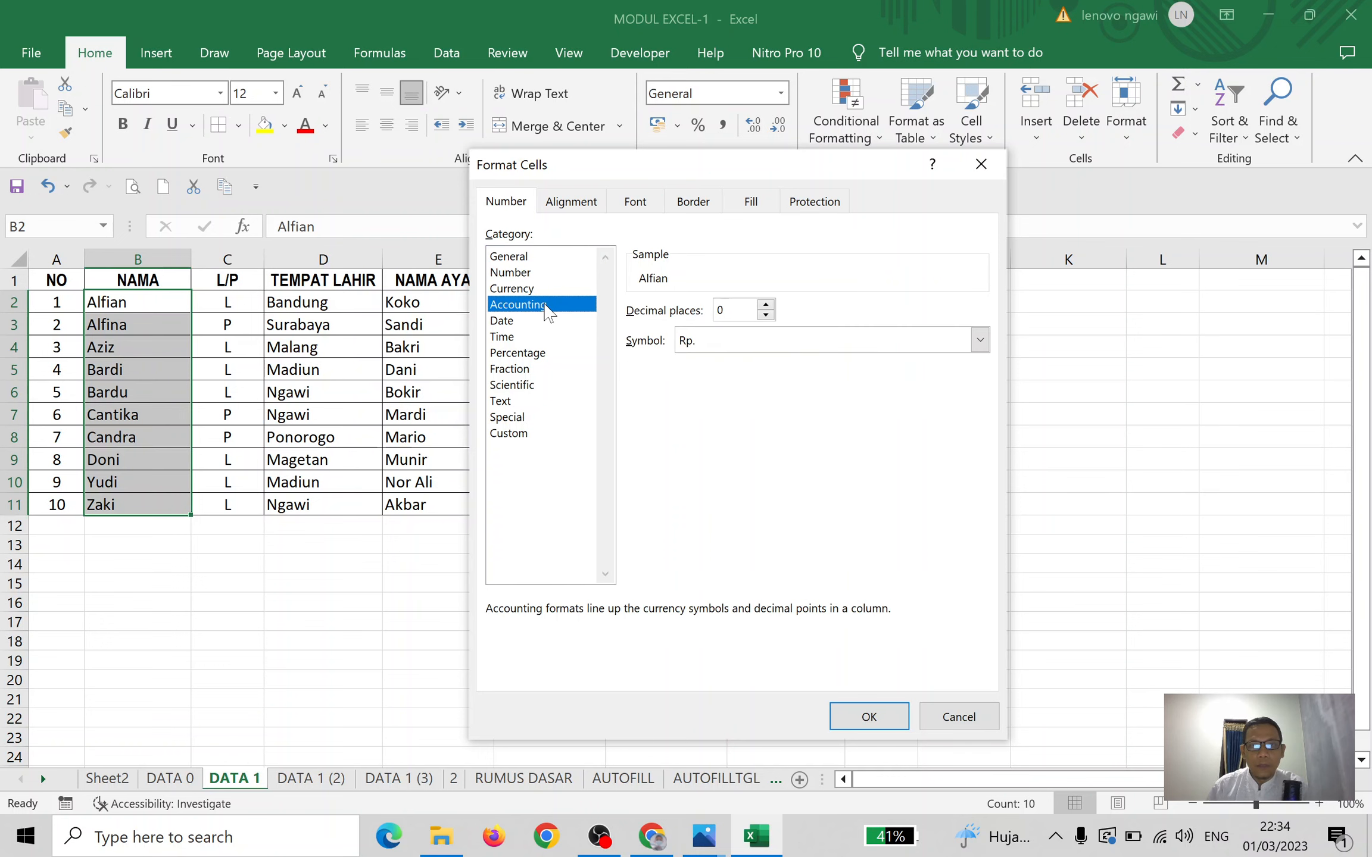
pyautogui.press('Up')
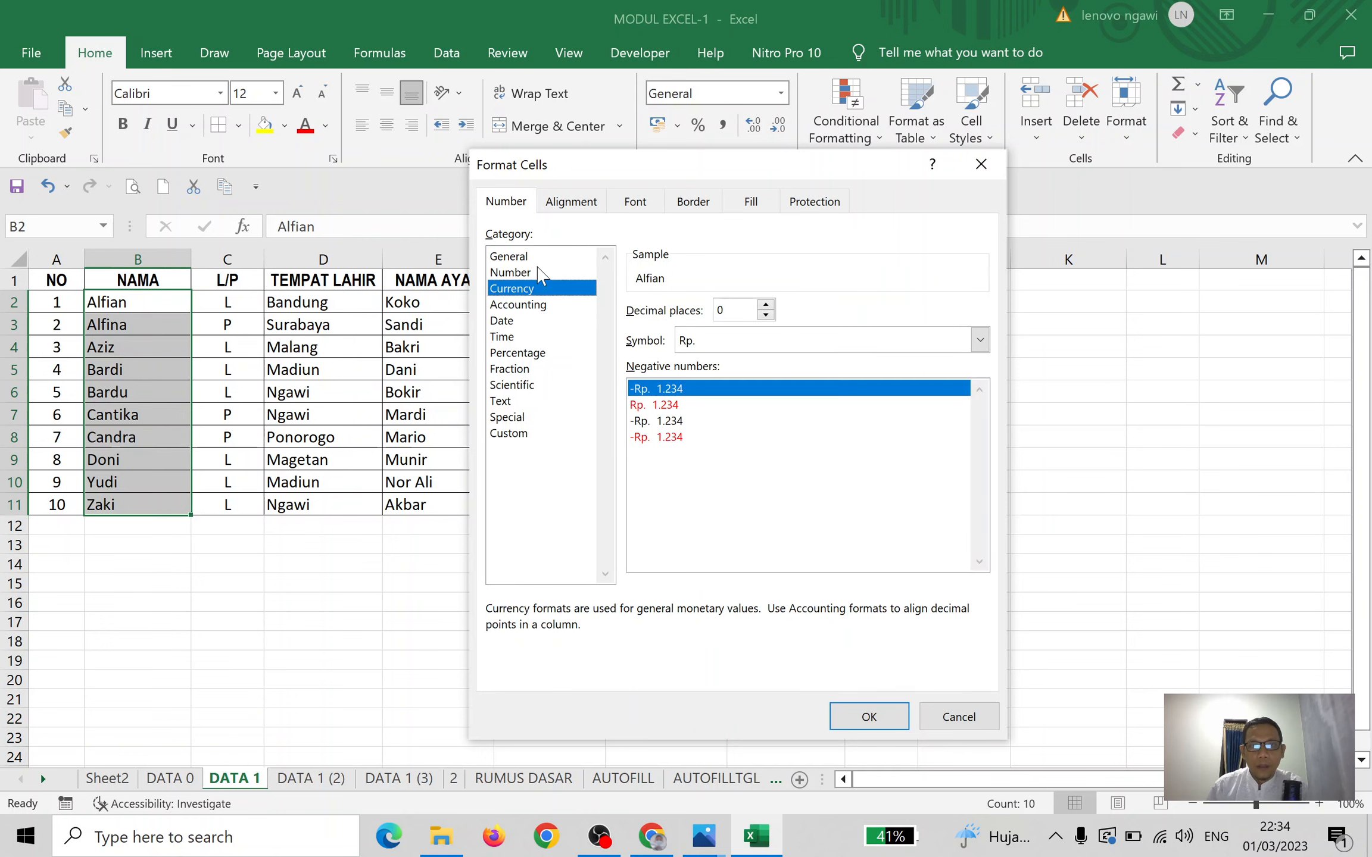
pyautogui.click(530, 277)
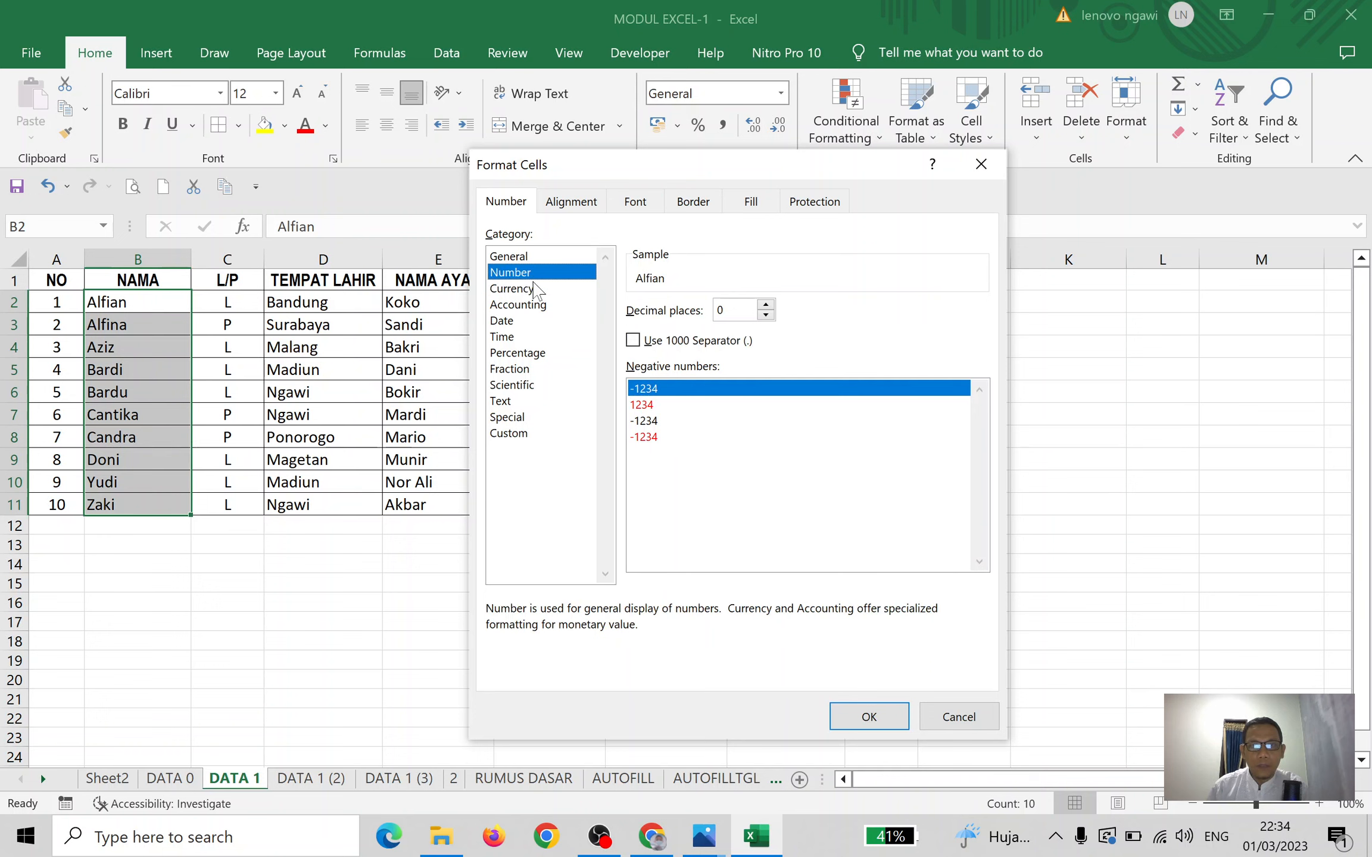
pyautogui.click(529, 257)
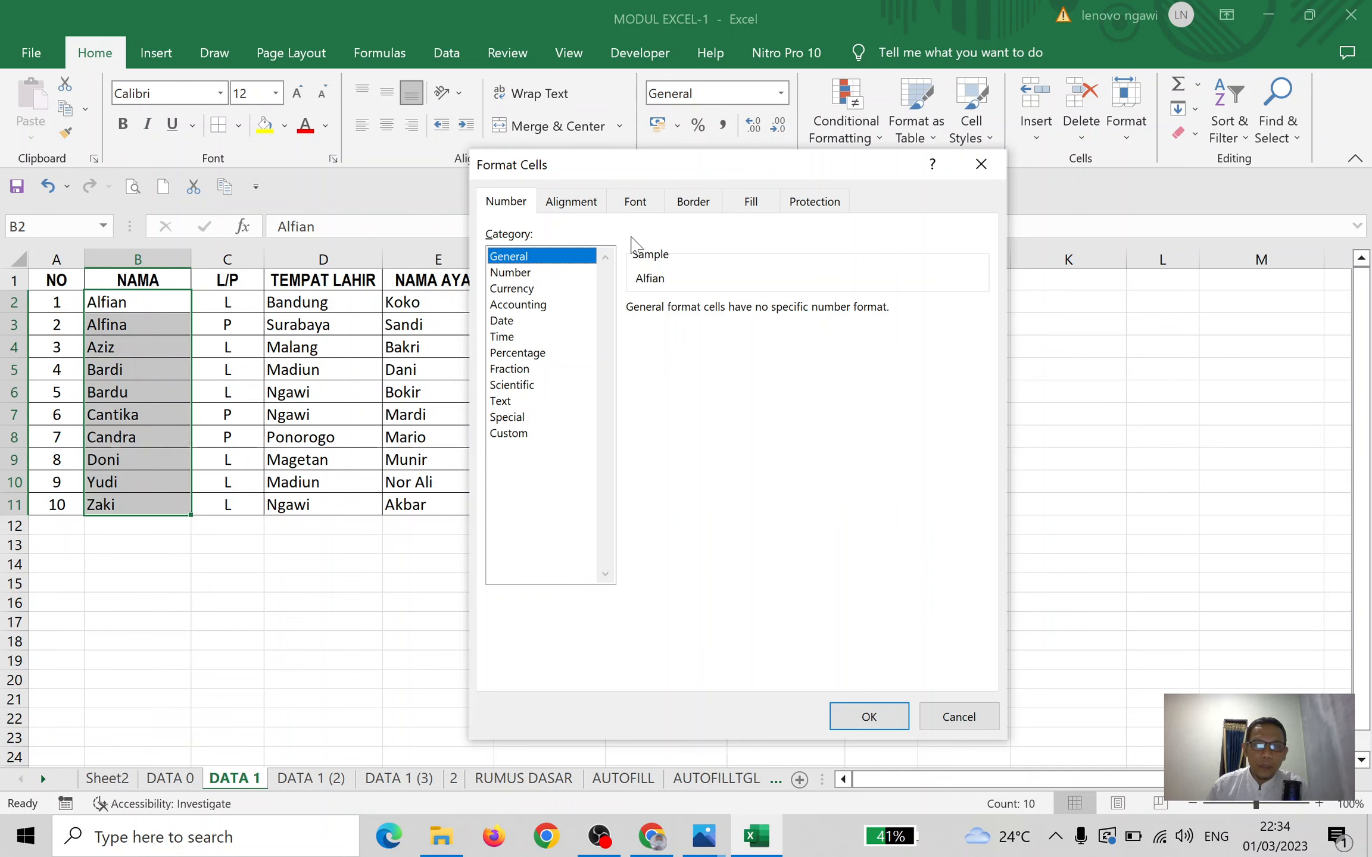
# Review the font, border and fill formatting settings for B2:B11 and cancel without applying changes
pyautogui.click(637, 205)
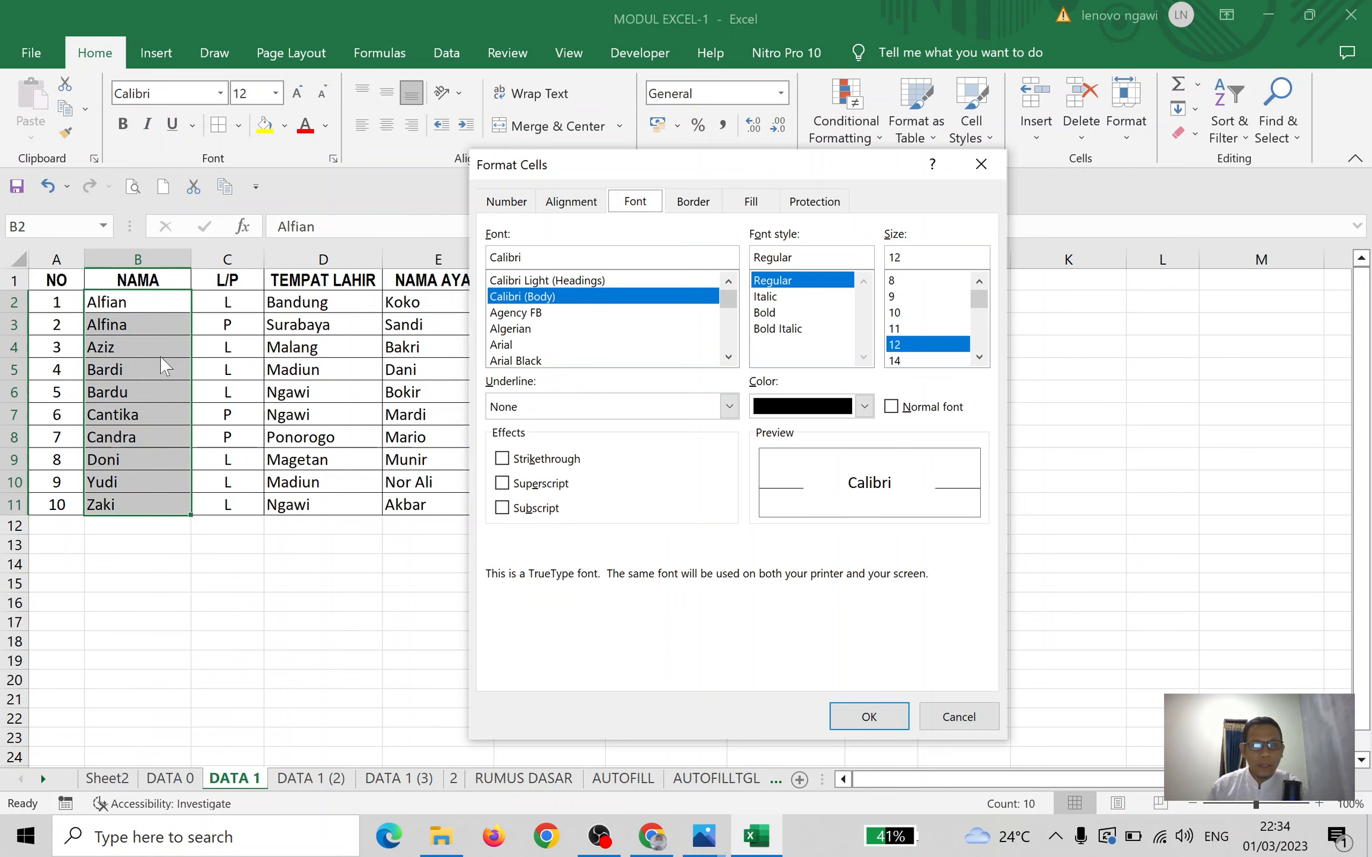
pyautogui.click(692, 202)
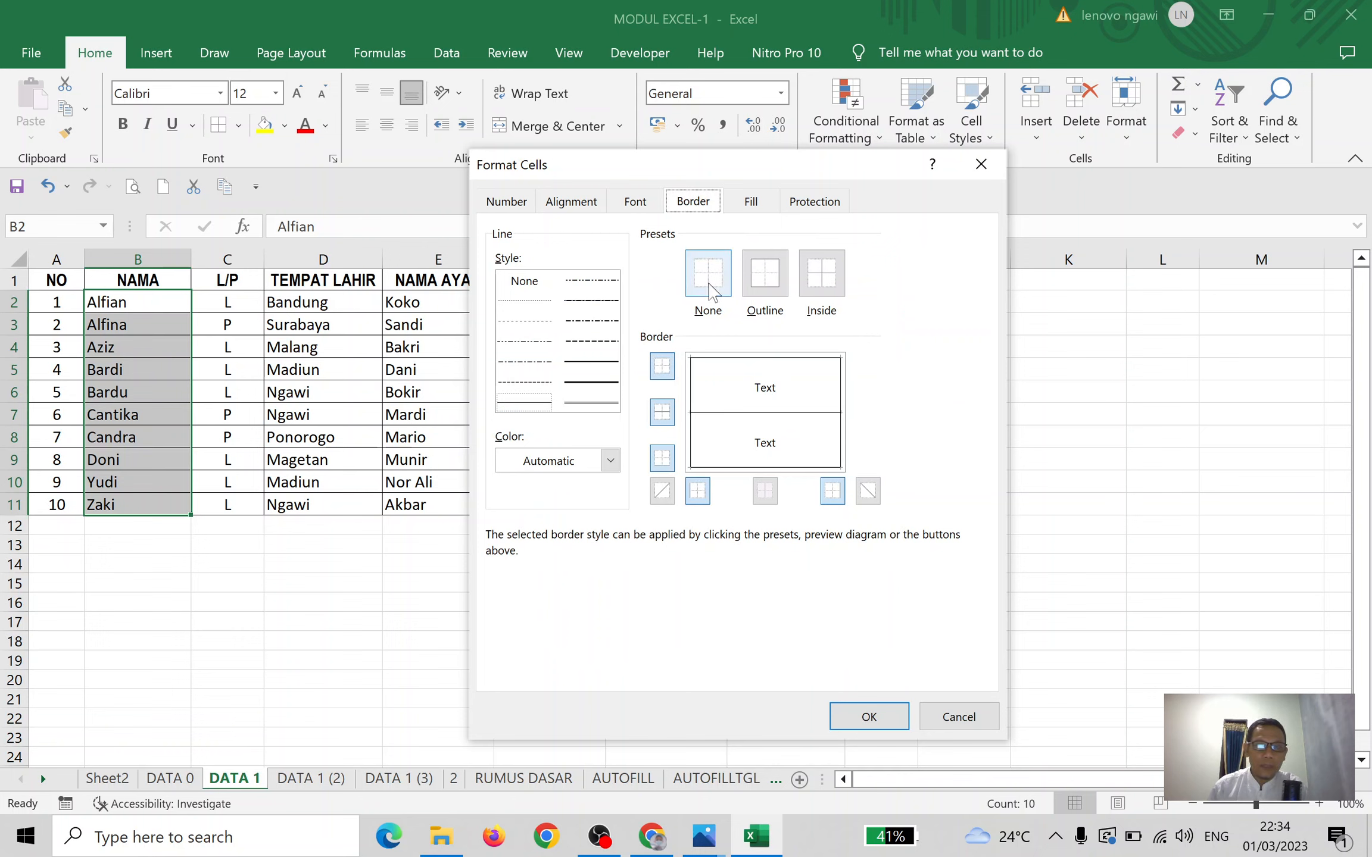
pyautogui.click(753, 206)
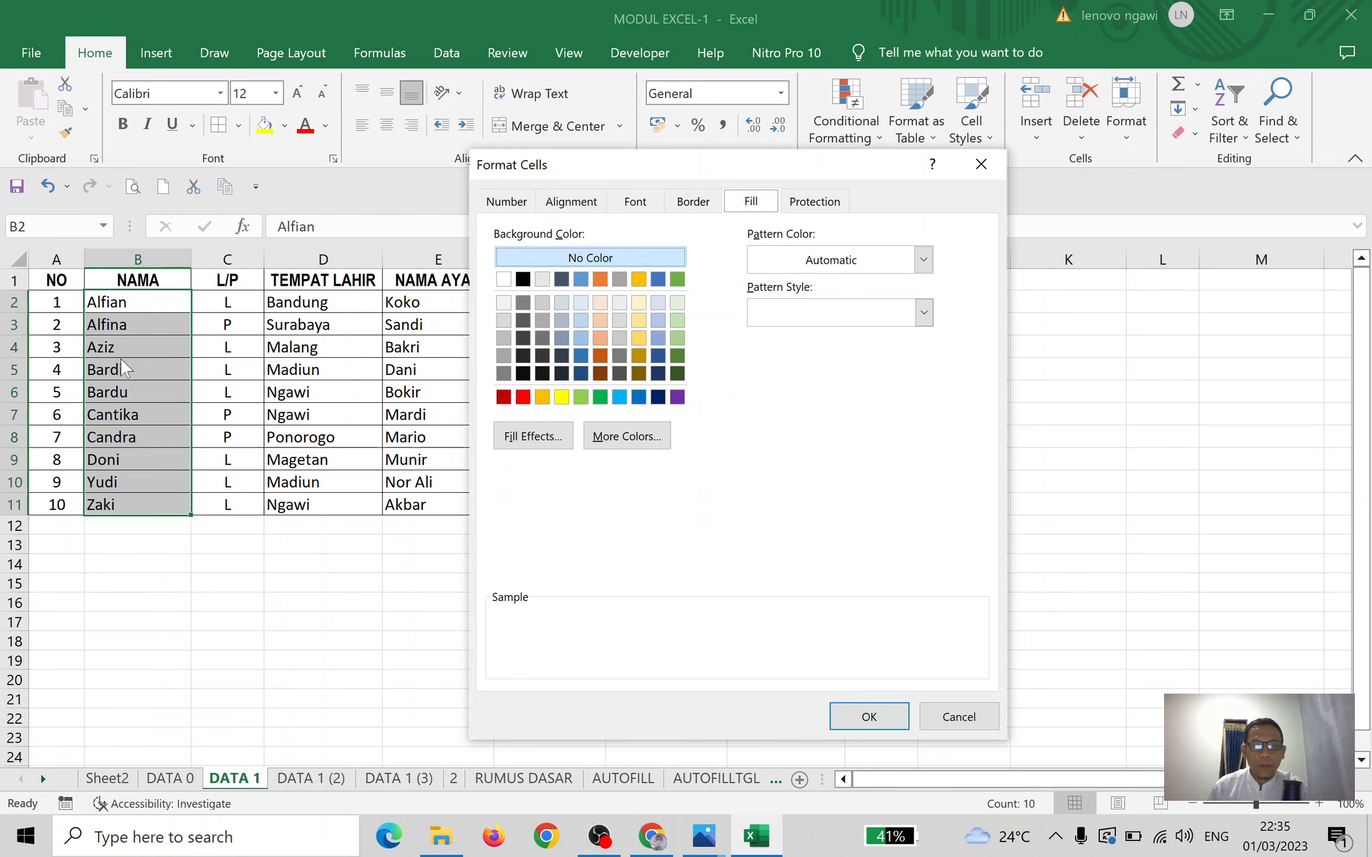
pyautogui.click(654, 205)
pyautogui.click(701, 205)
pyautogui.click(487, 206)
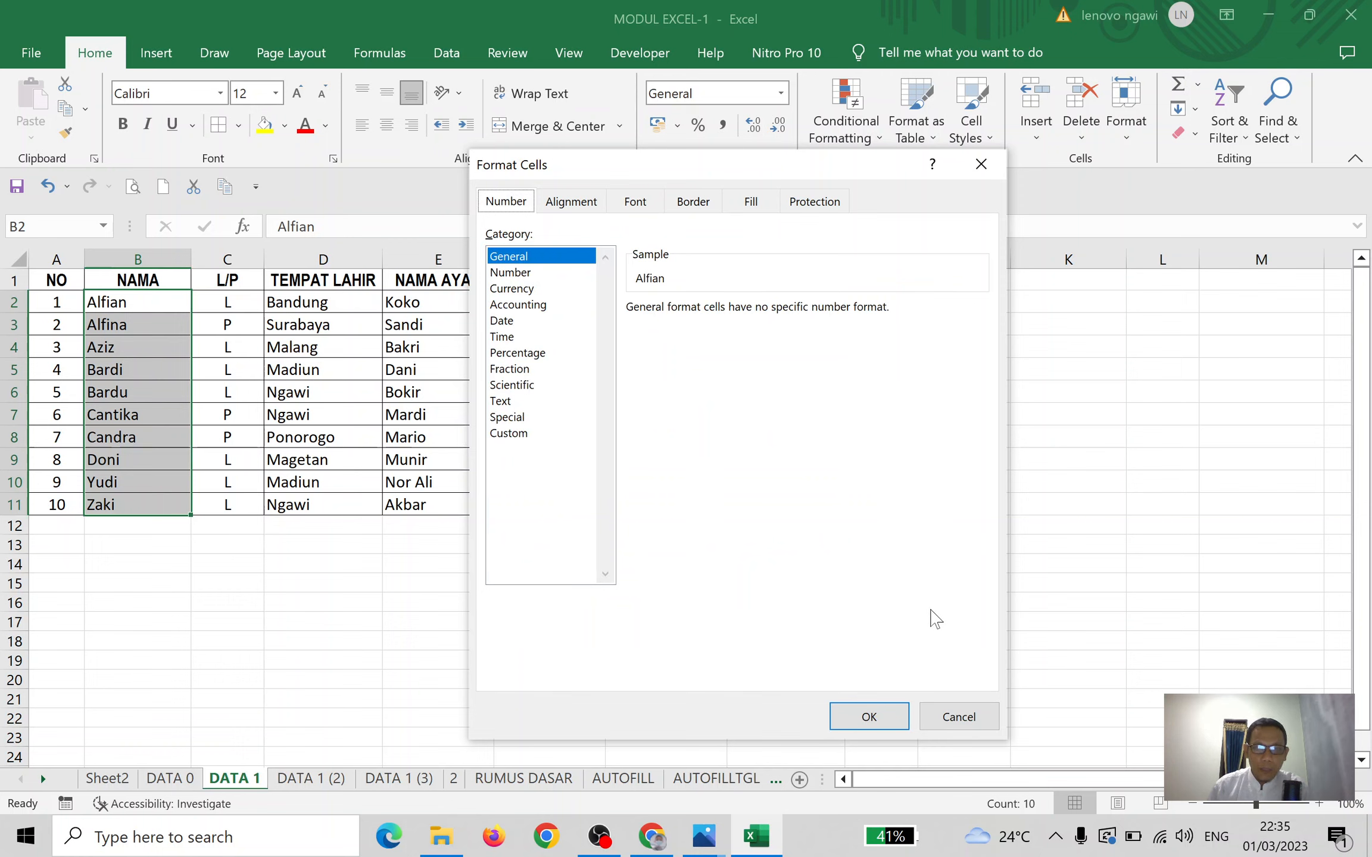
pyautogui.click(968, 719)
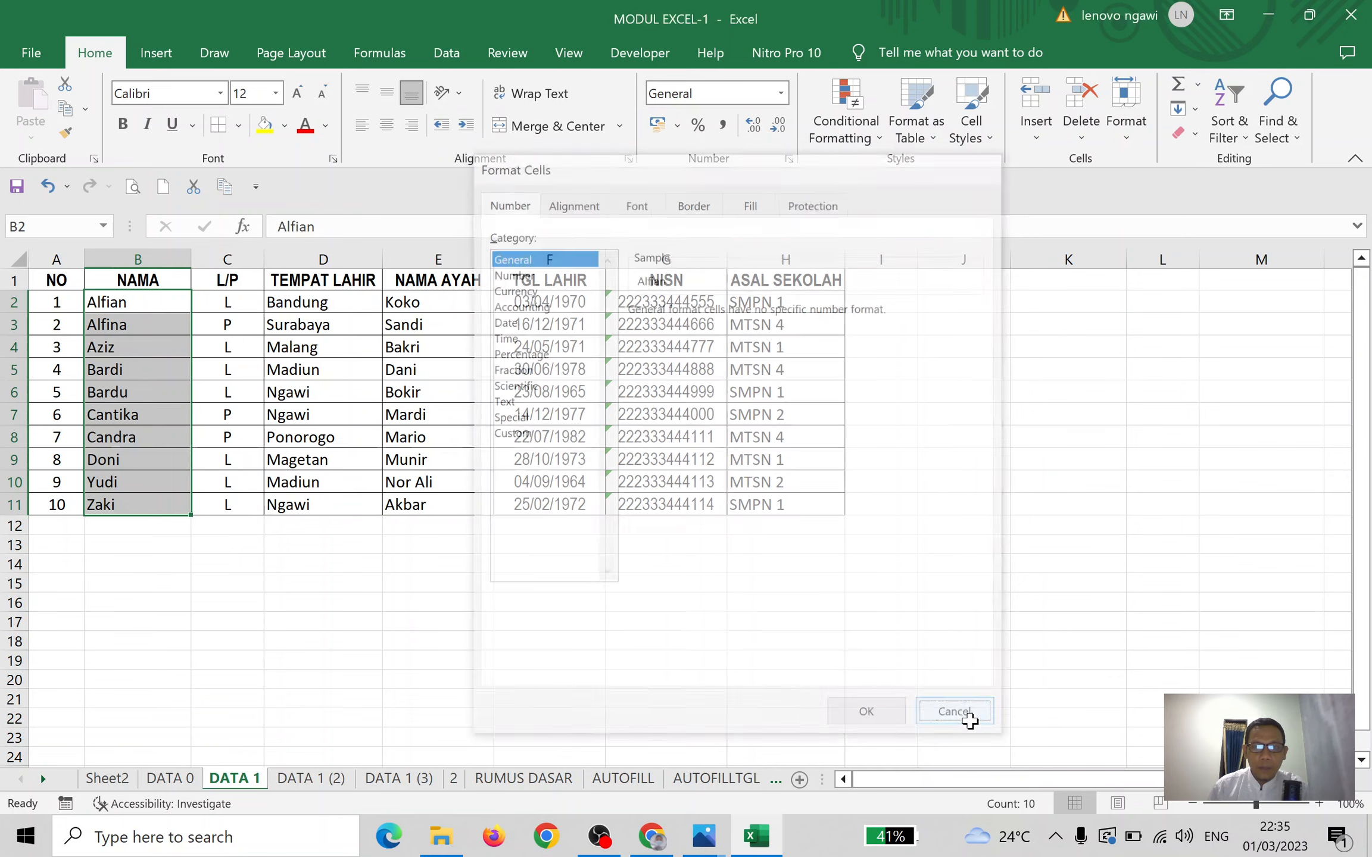
pyautogui.click(661, 460)
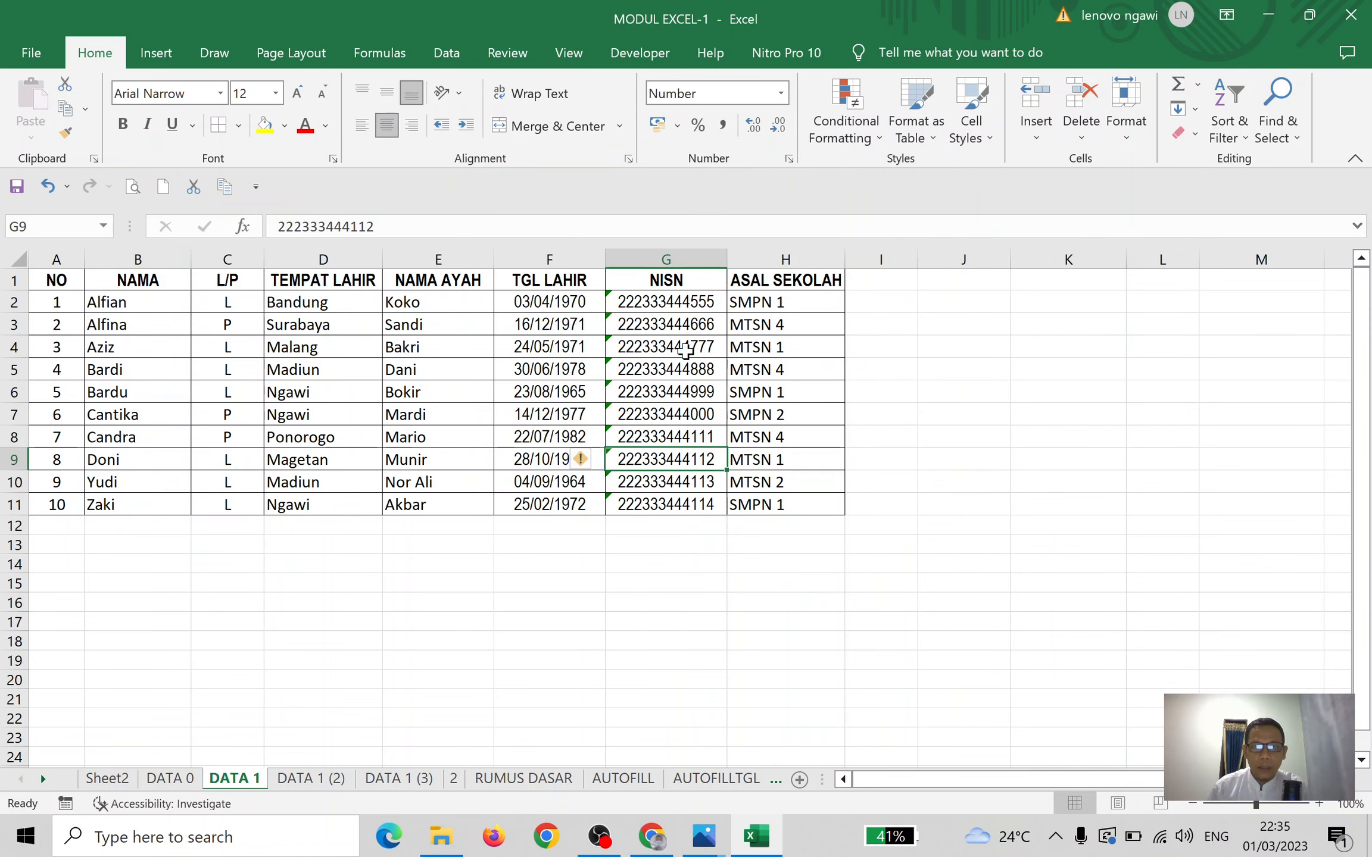
pyautogui.click(685, 303)
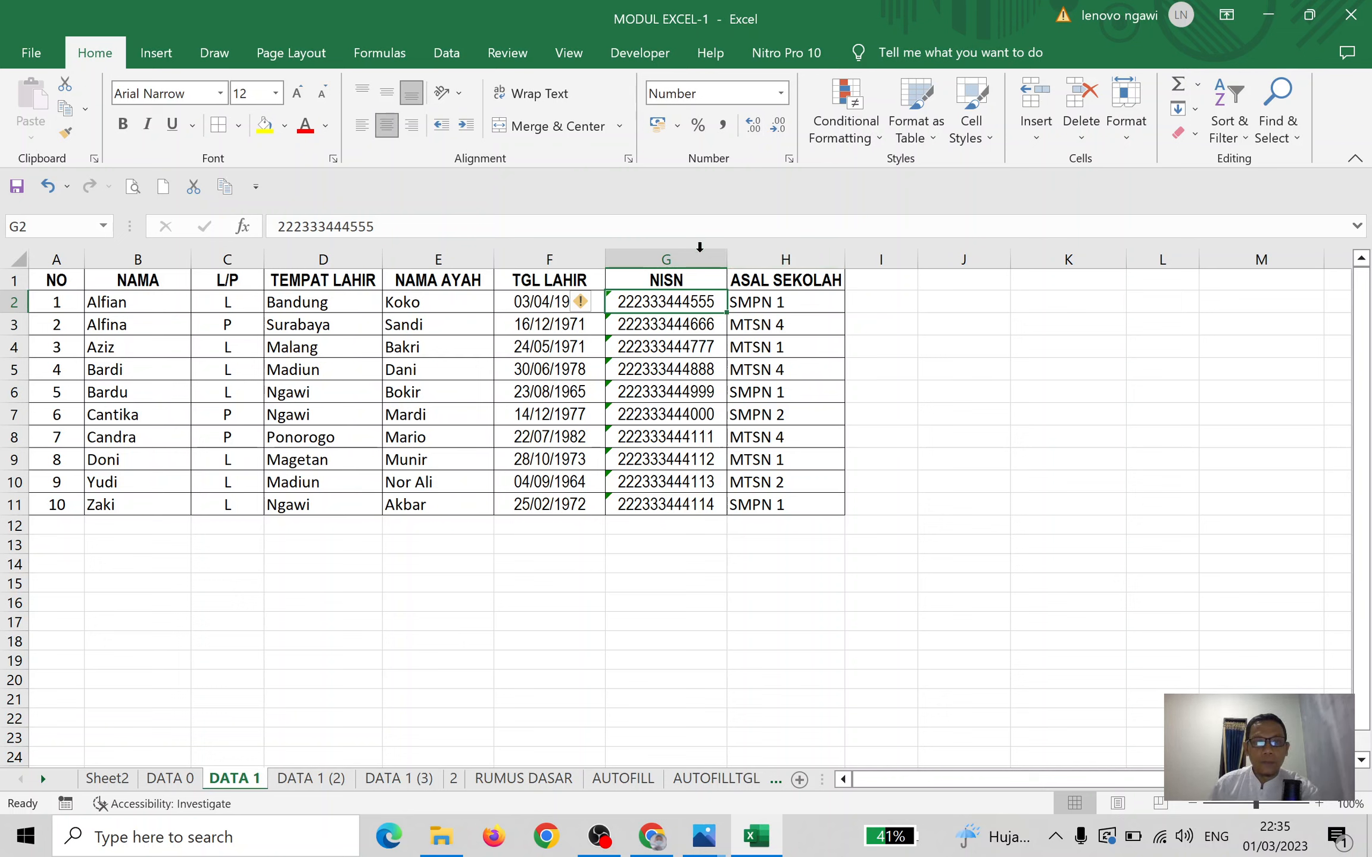
pyautogui.click(549, 257)
# Enter the header PEMBAYARAN SPP in cell I1 and widen column I to fit the text
pyautogui.click(880, 279)
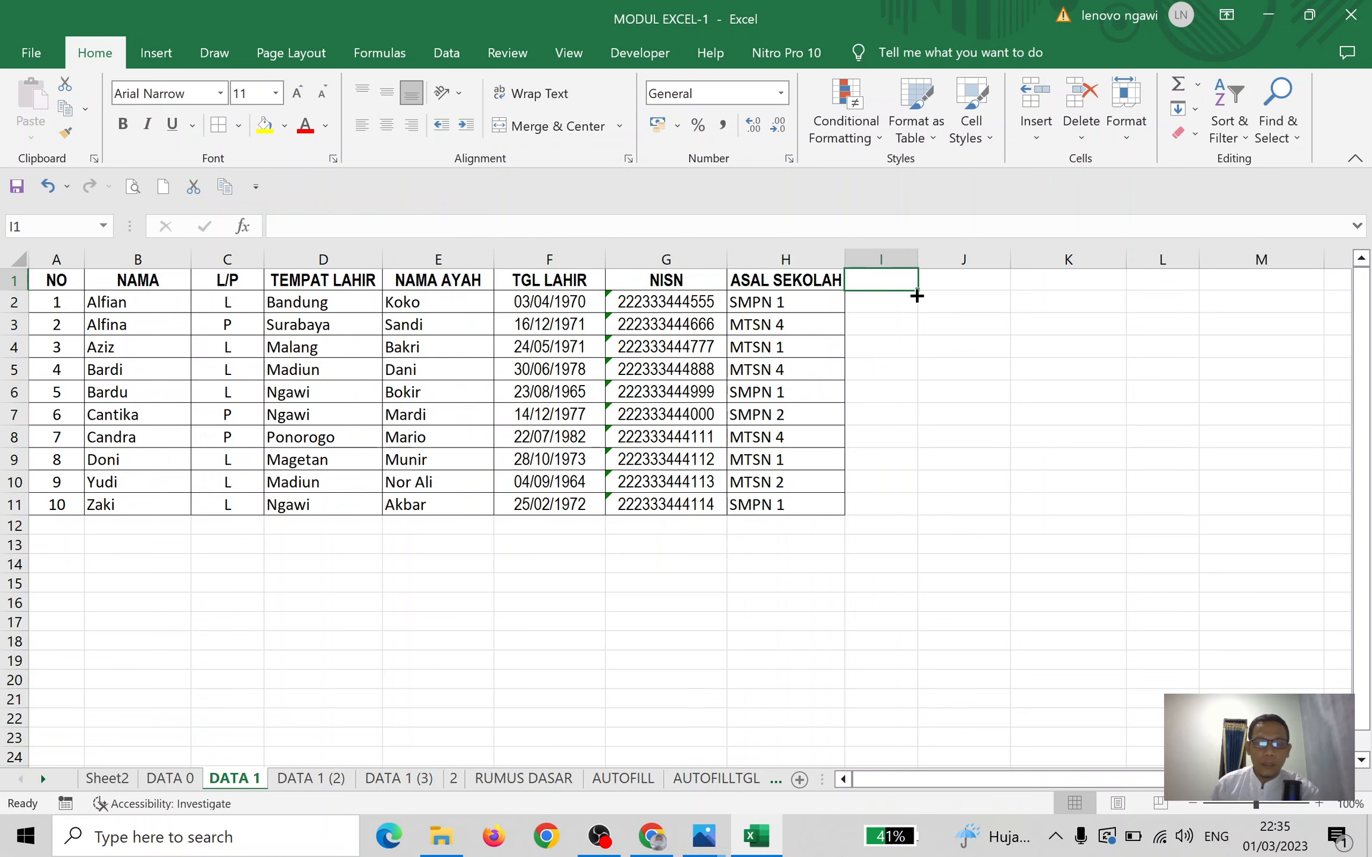
pyautogui.press('capslock')
pyautogui.write('PEMBAYARAN SPP')
pyautogui.press('Return')
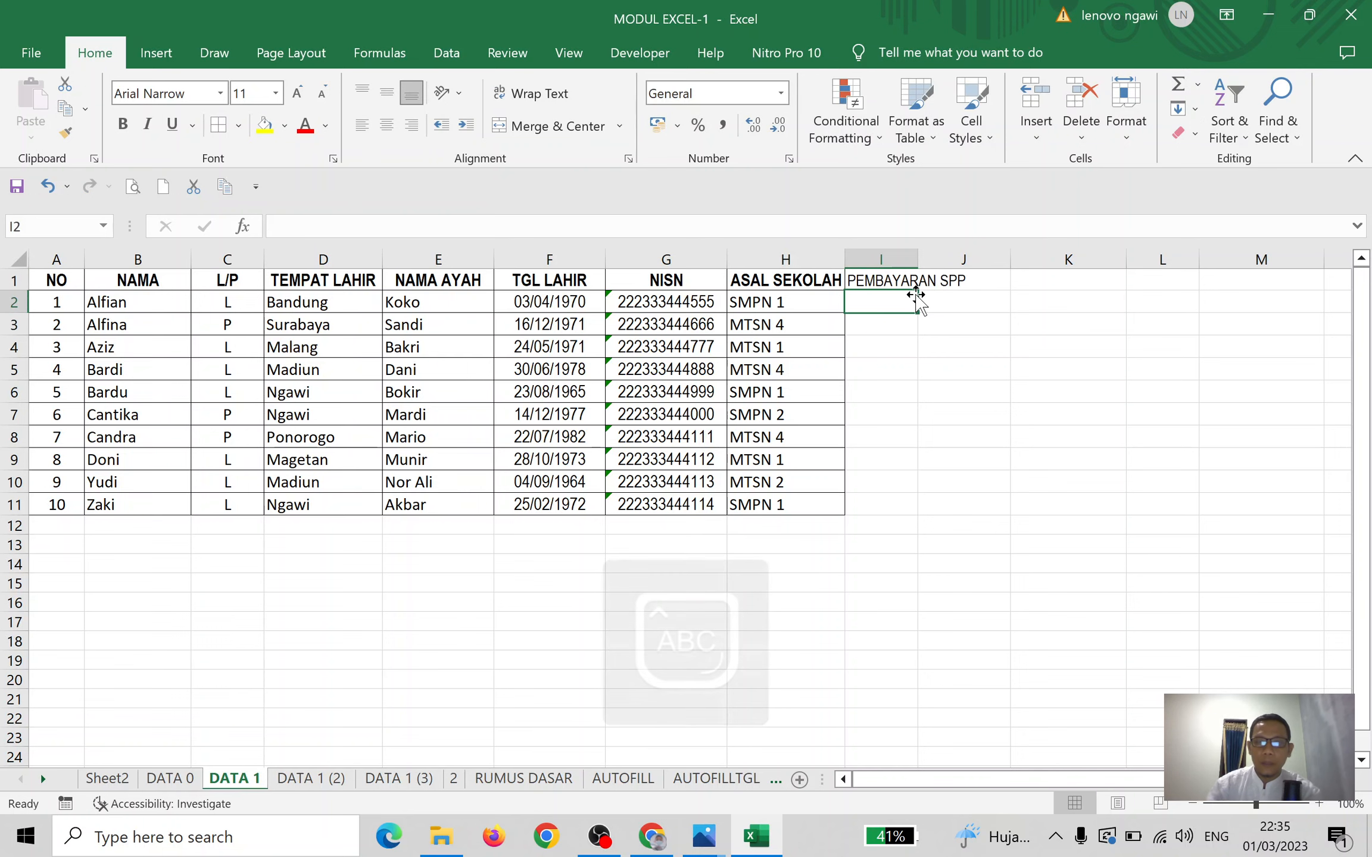
pyautogui.moveTo(918, 261); pyautogui.dragTo(987, 261)
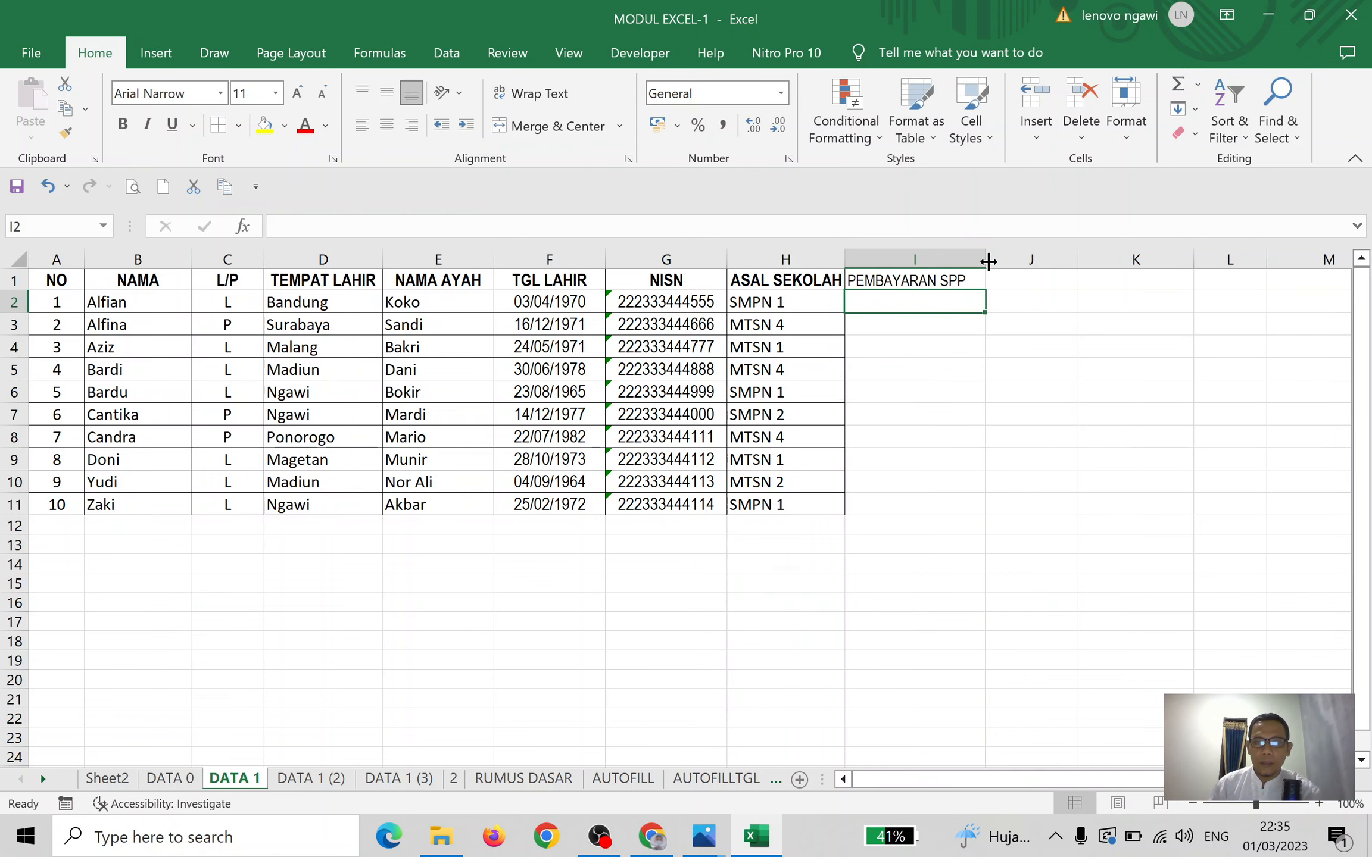
# Make the PEMBAYARAN SPP header in I1 bold
pyautogui.click(905, 280)
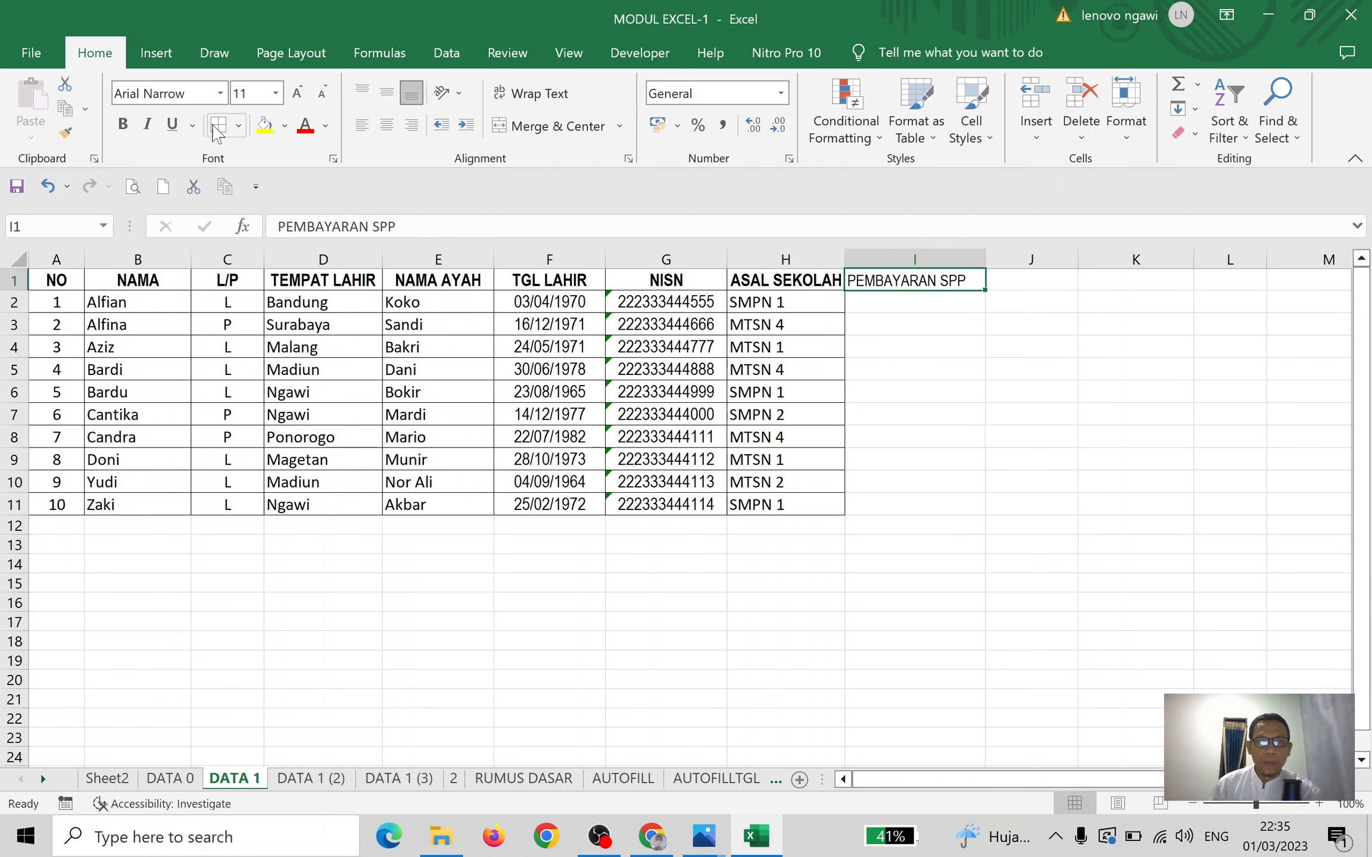
pyautogui.click(130, 123)
pyautogui.click(939, 303)
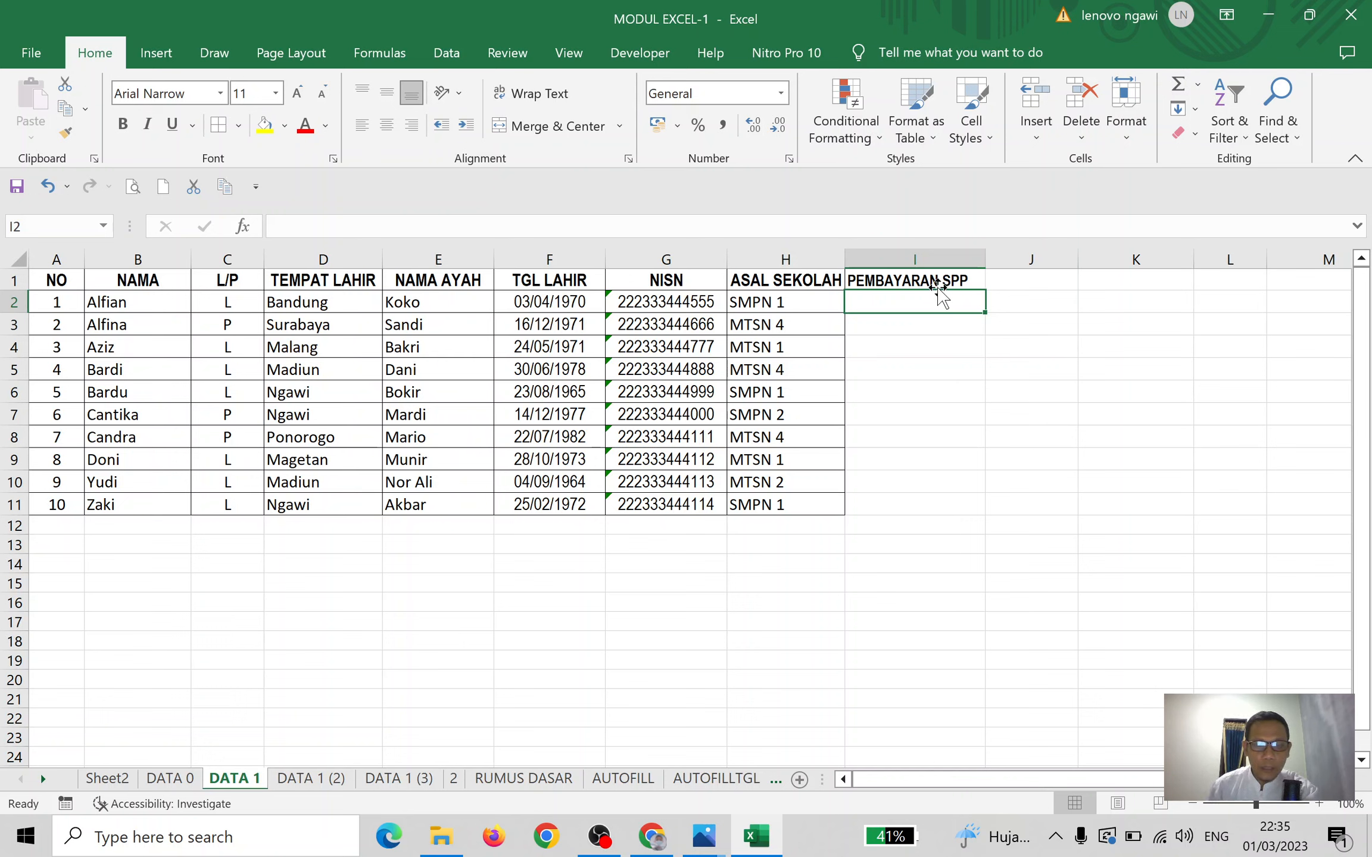
# Replace the header in I1 with KEKURANGAN SPP and center it in the cell
pyautogui.click(938, 282)
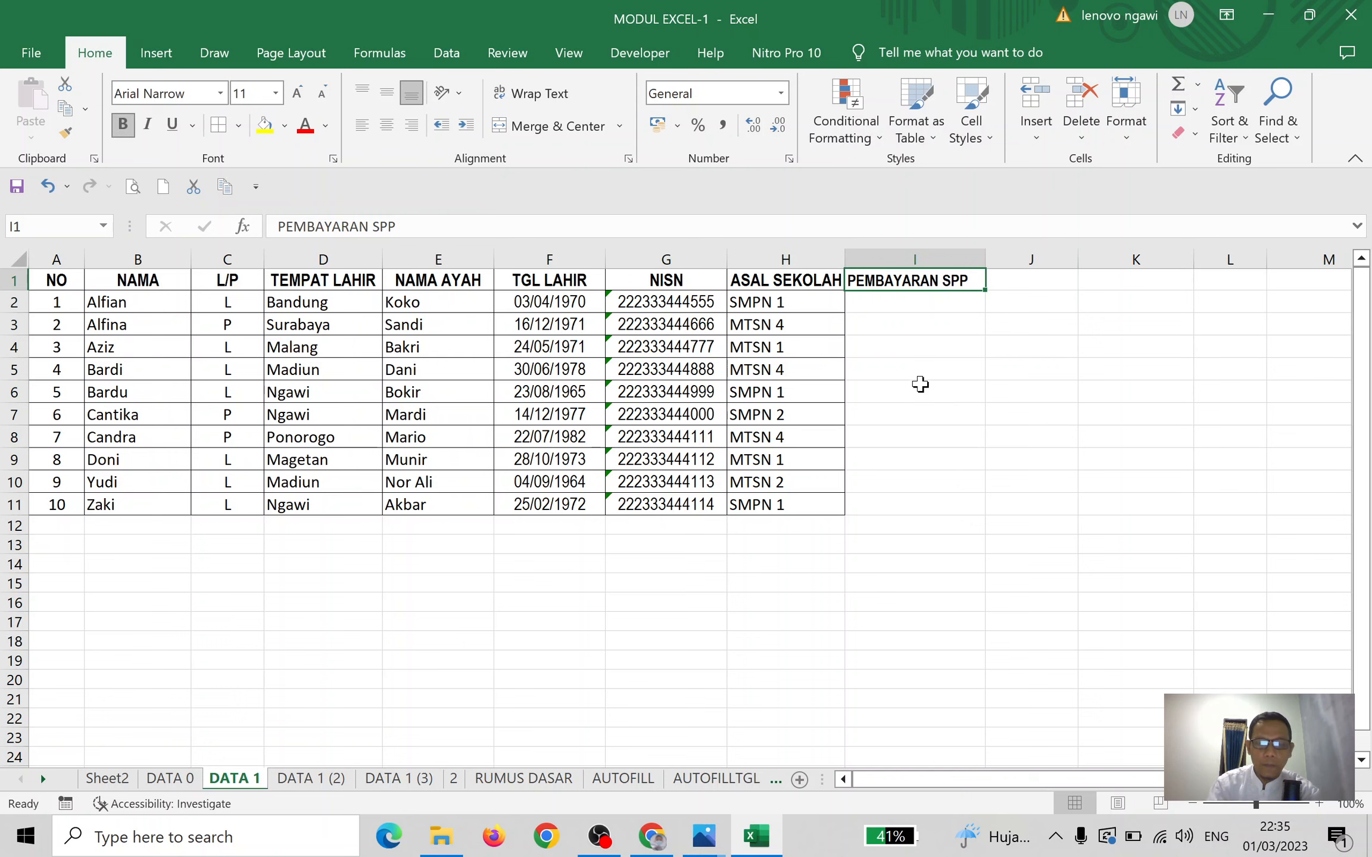
pyautogui.write('KEKURANGAN S')
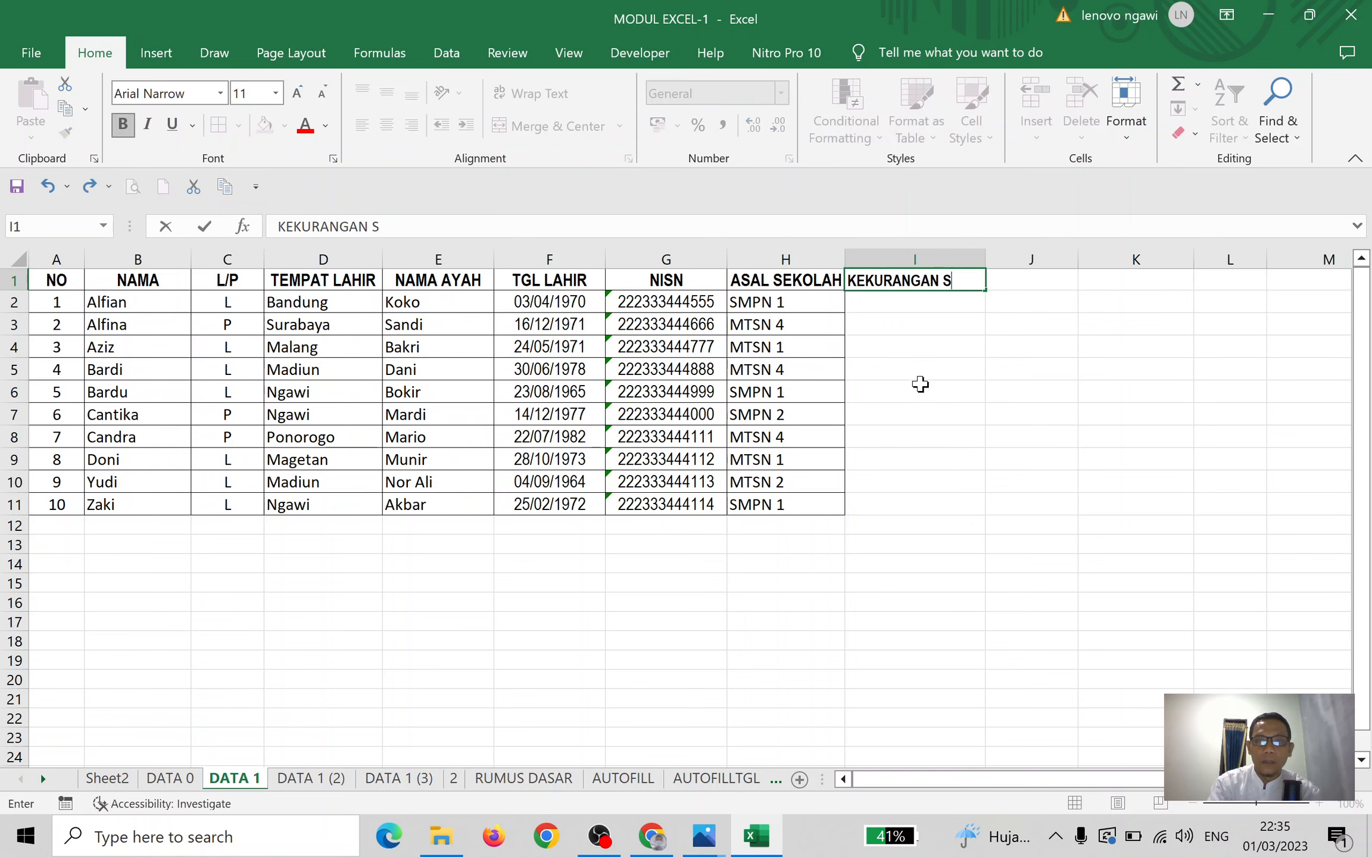
pyautogui.write('PP')
pyautogui.press('Return')
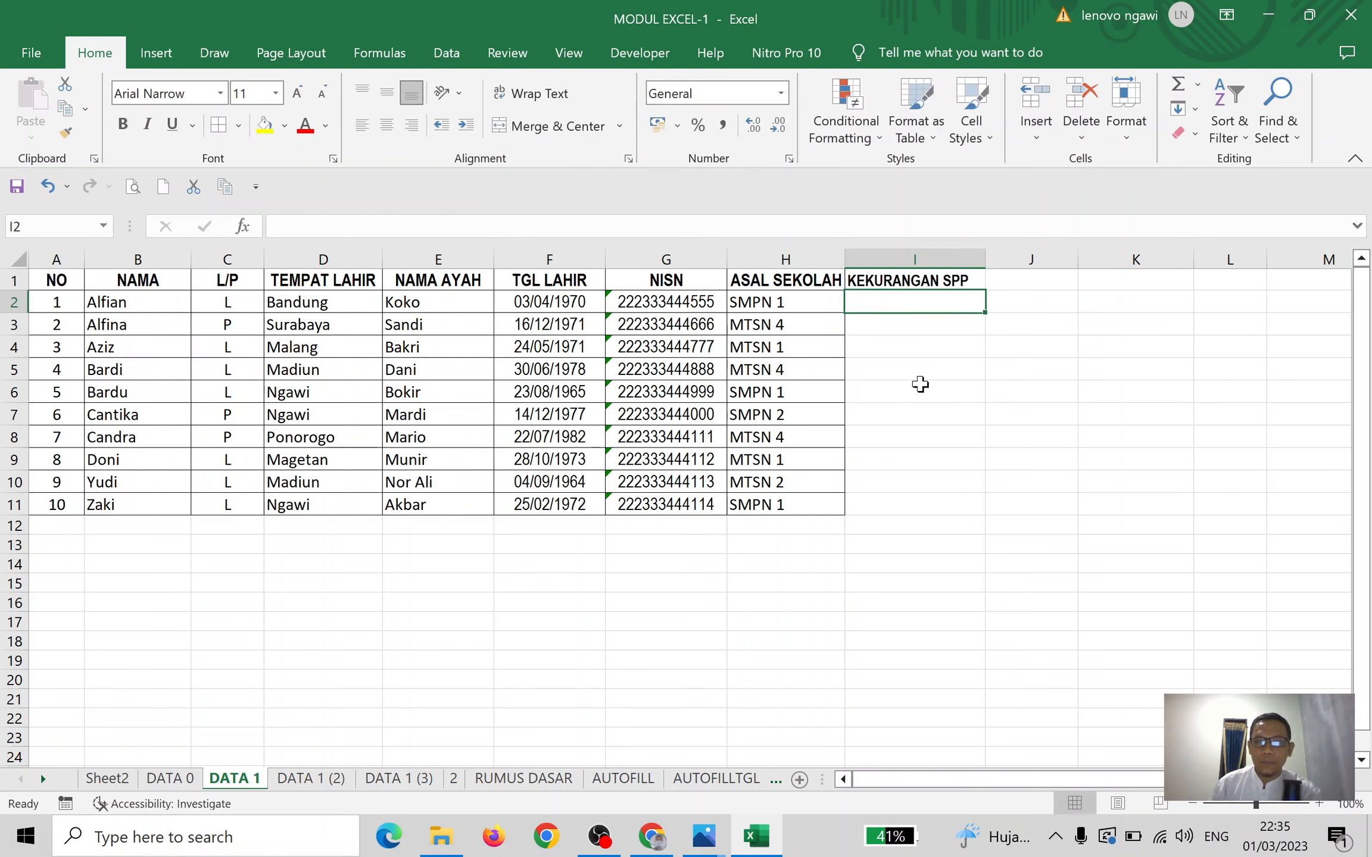
pyautogui.click(949, 283)
pyautogui.click(387, 124)
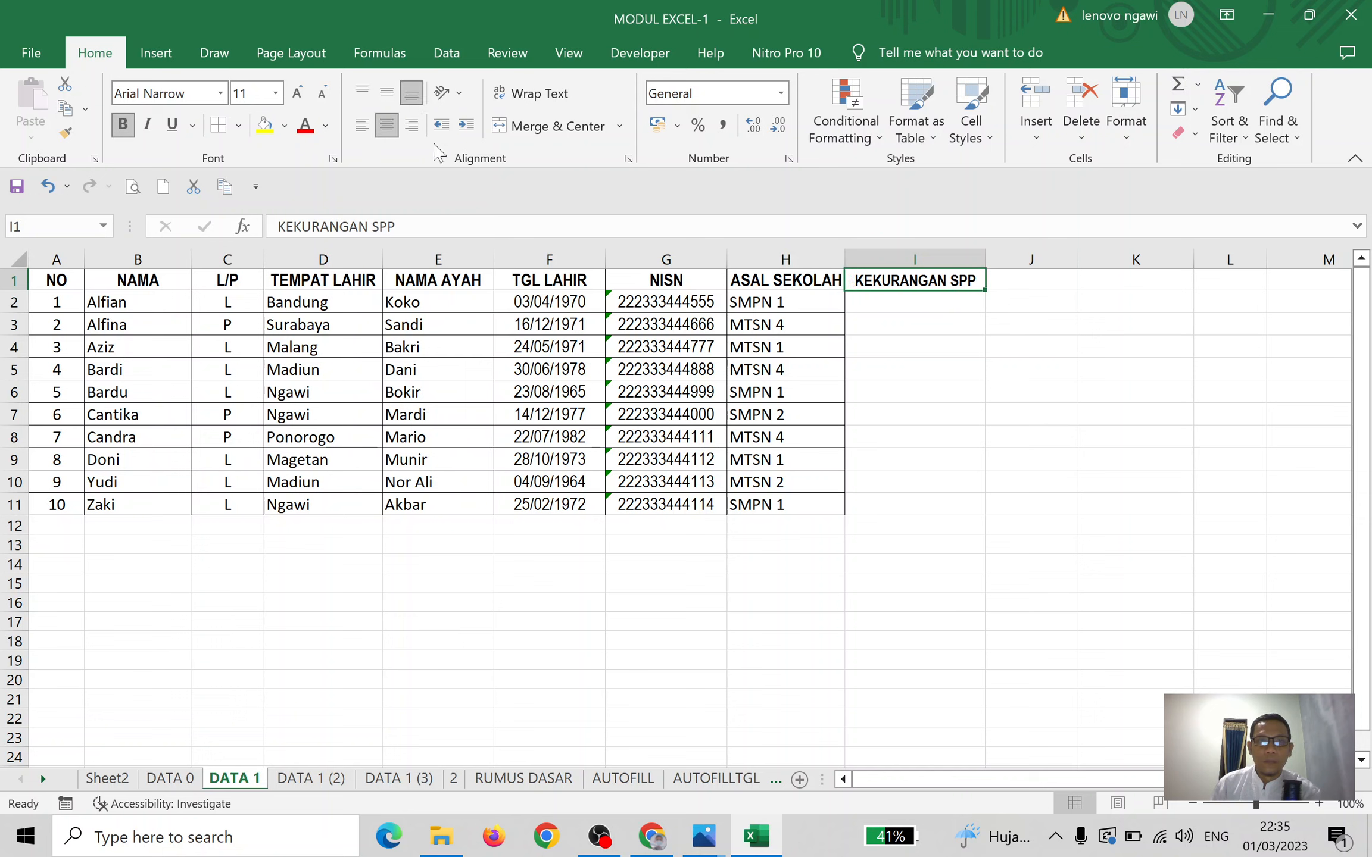
# Enter the KEKURANGAN SPP amounts 350000 in I2 and 5000000 in I3
pyautogui.click(867, 298)
pyautogui.write('3')
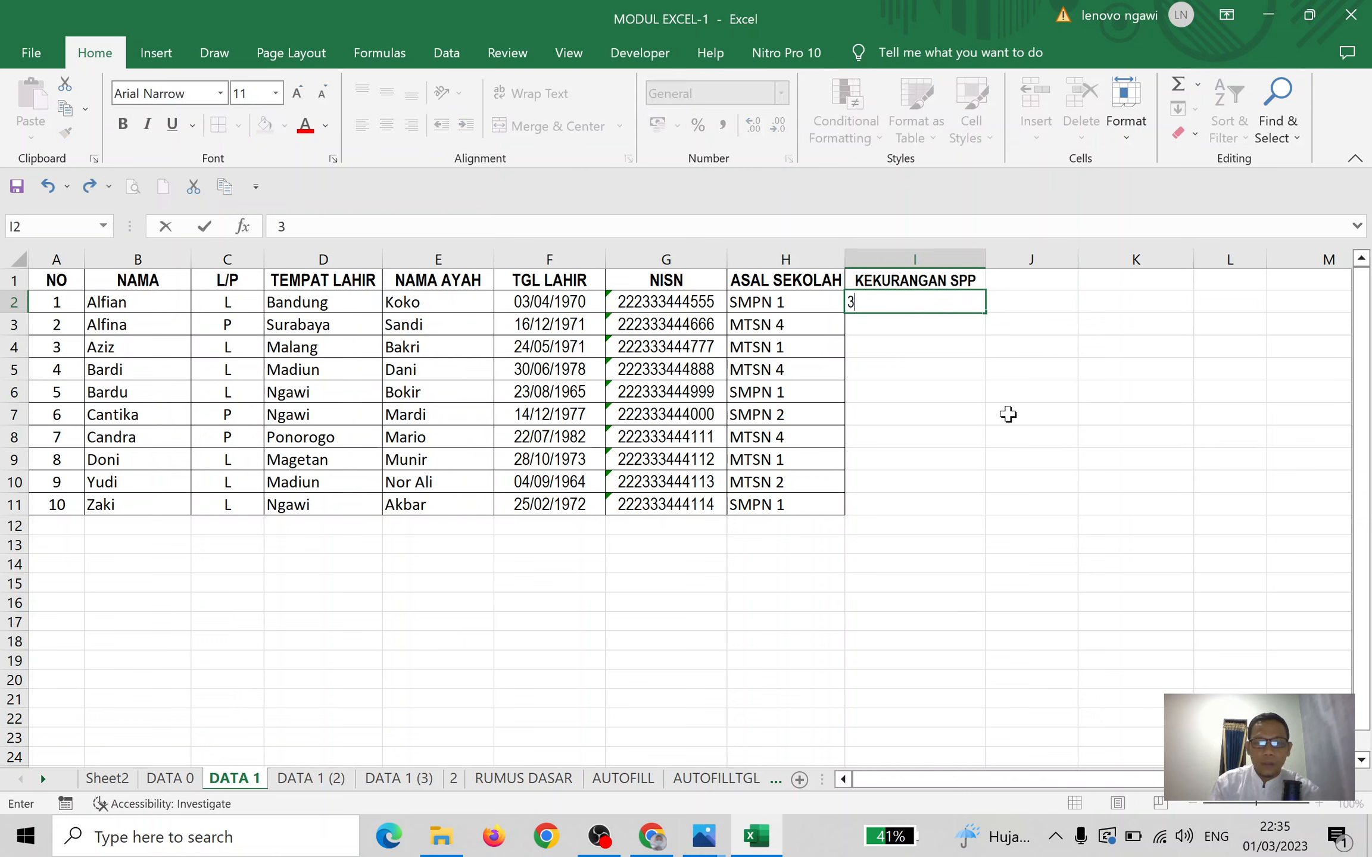
pyautogui.write('50000')
pyautogui.press('Return')
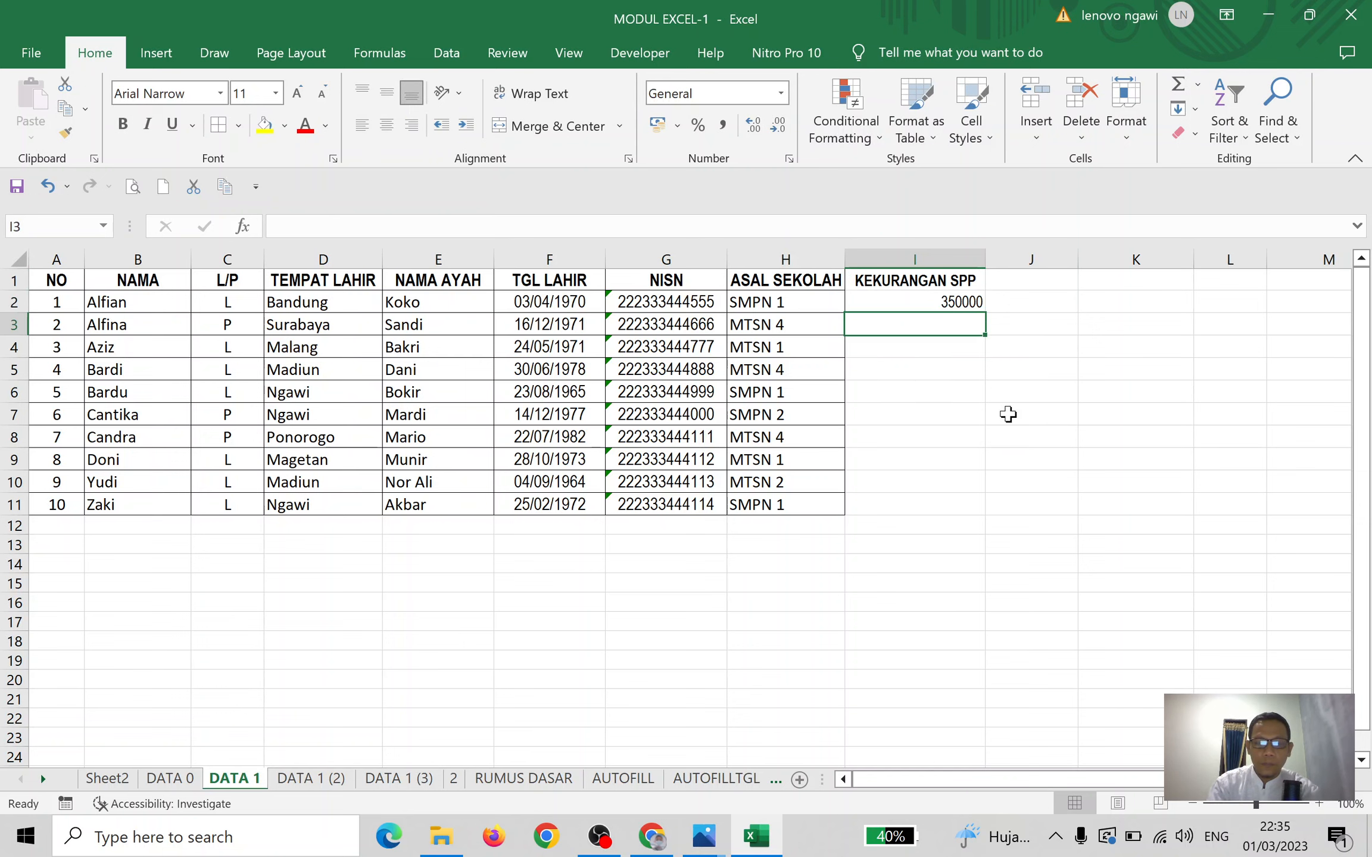
pyautogui.write('50000000')
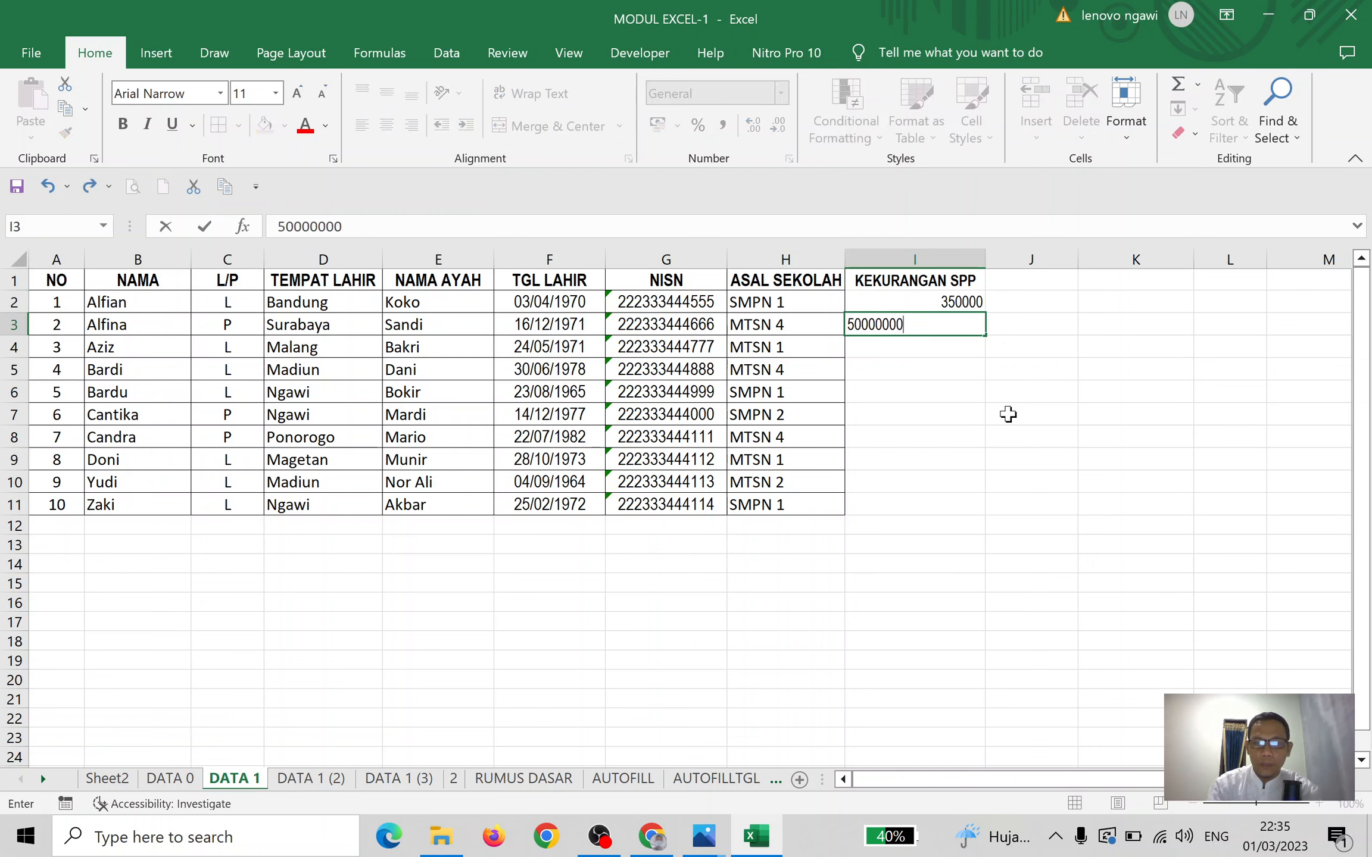
pyautogui.press('Return')
pyautogui.press('Up')
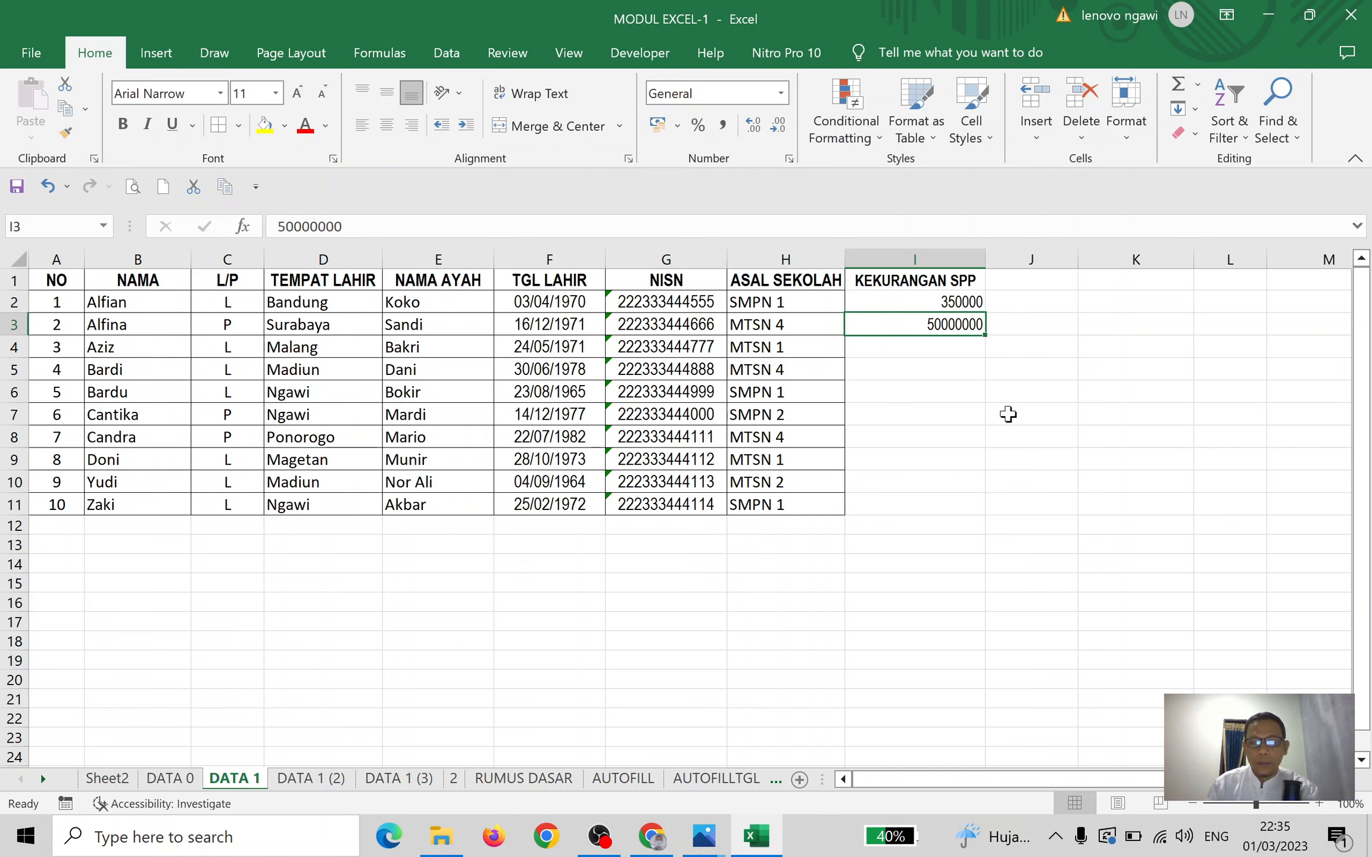
pyautogui.doubleClick(942, 326)
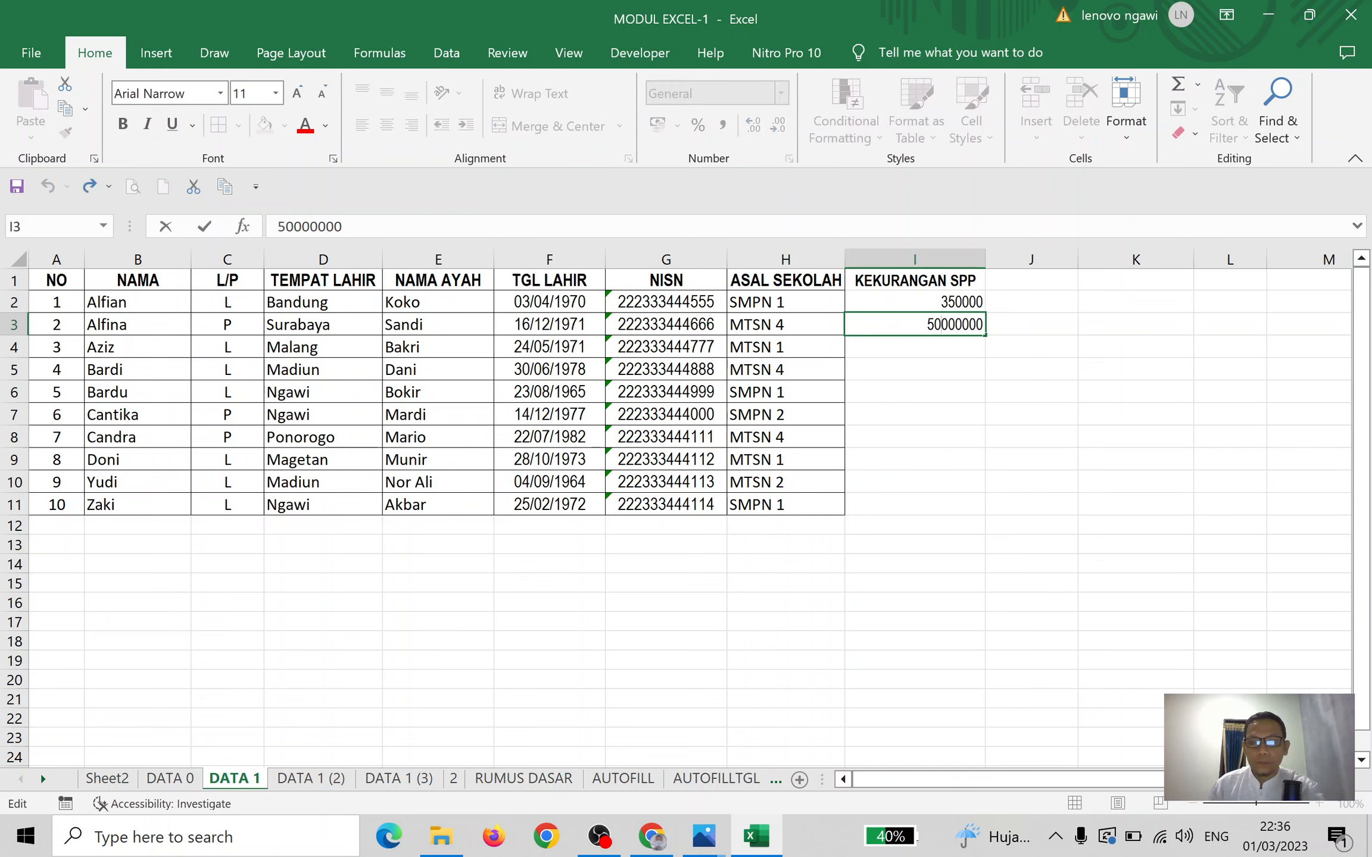
pyautogui.press('Delete')
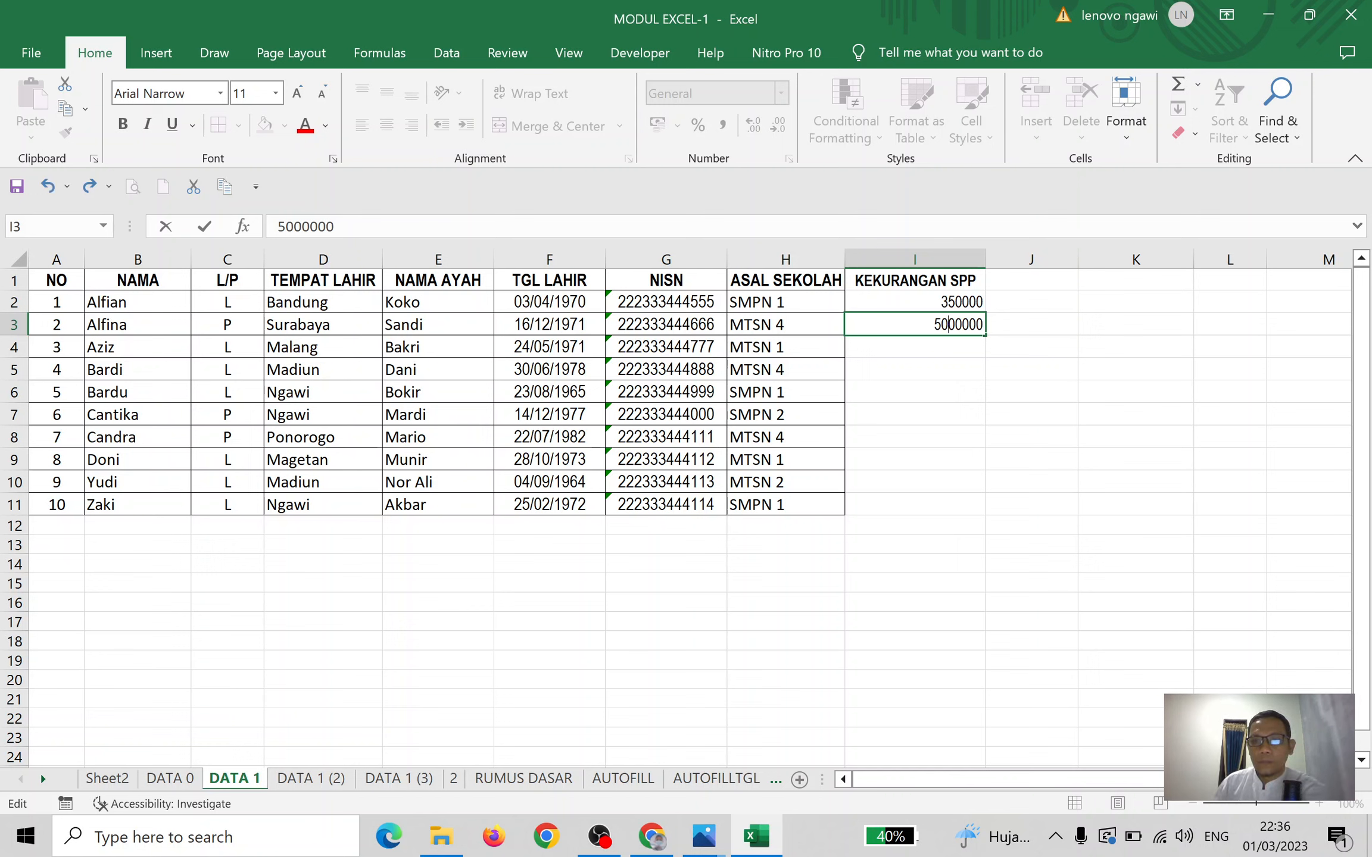
pyautogui.press('Return')
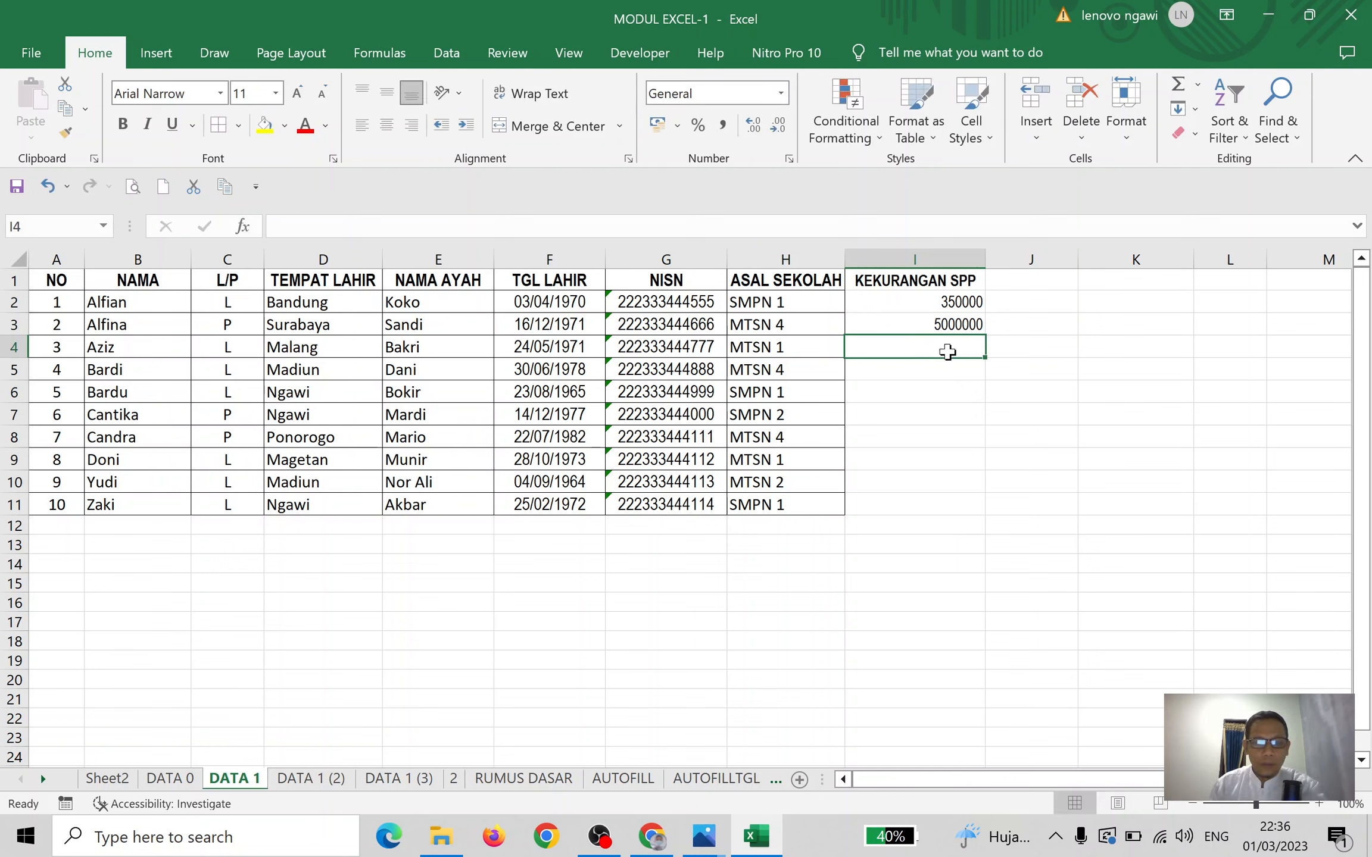
# Enter the KEKURANGAN SPP amounts 200000, 400000 and 0 in cells I4 to I6
pyautogui.write('200000')
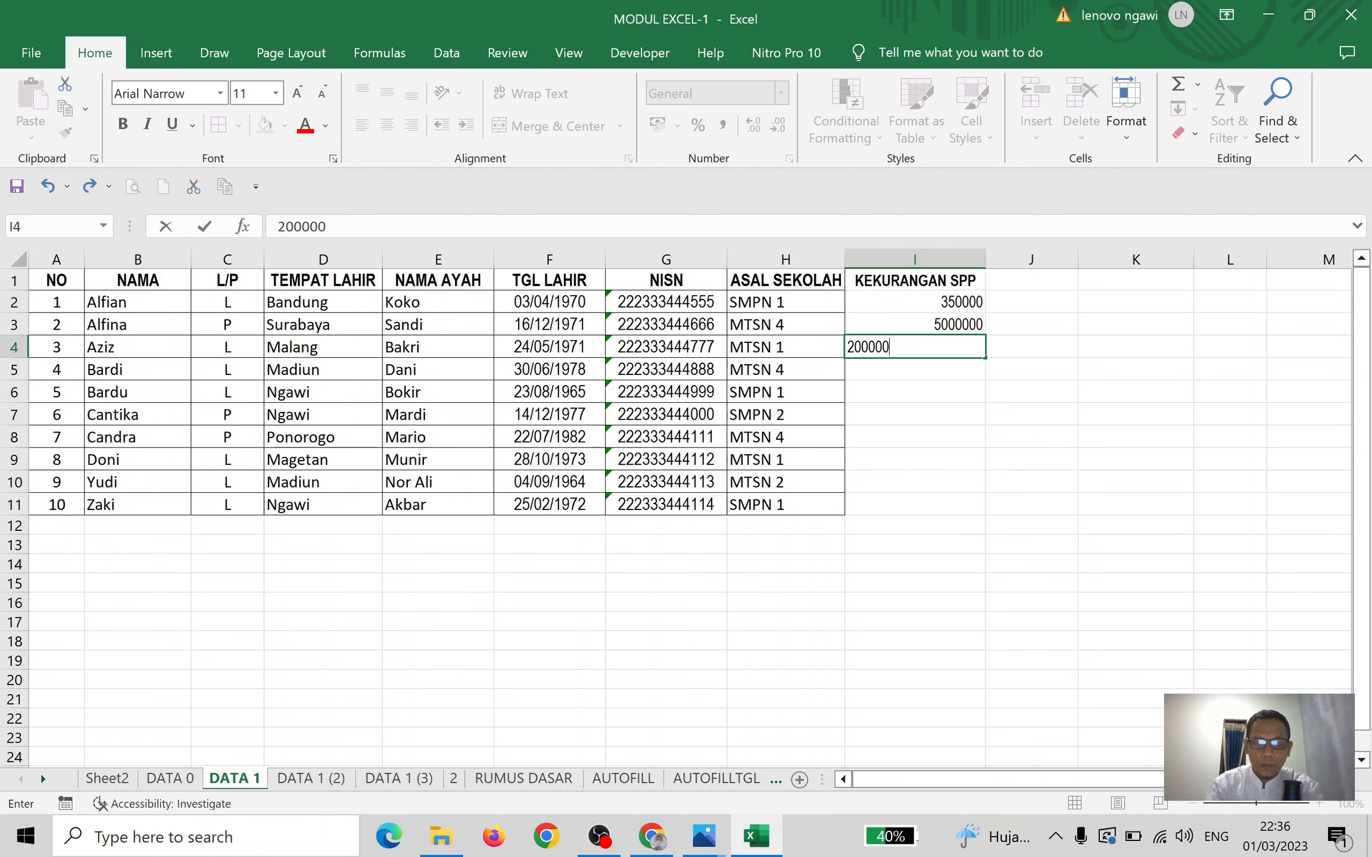
pyautogui.press('Return')
pyautogui.write('4000')
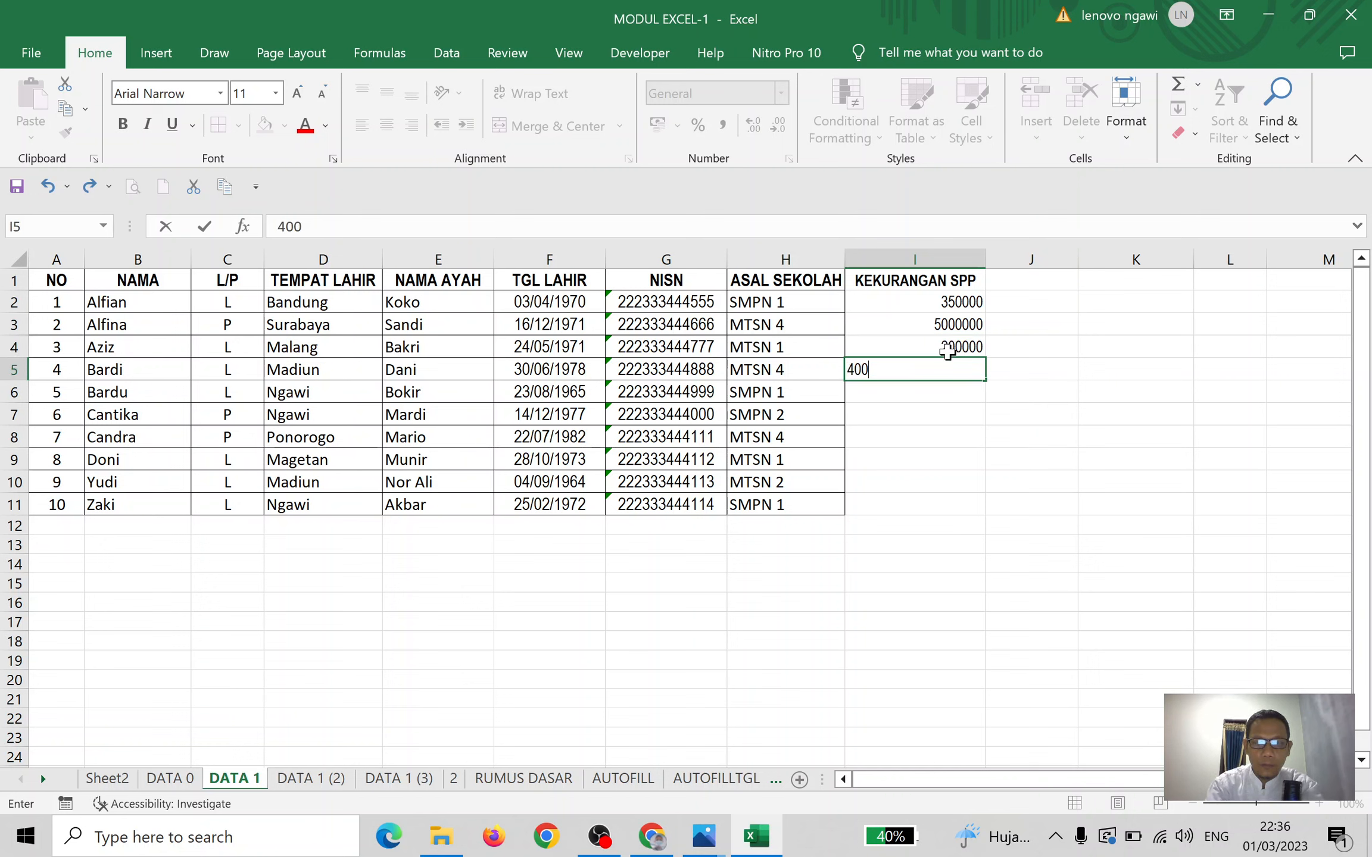
pyautogui.press('Return')
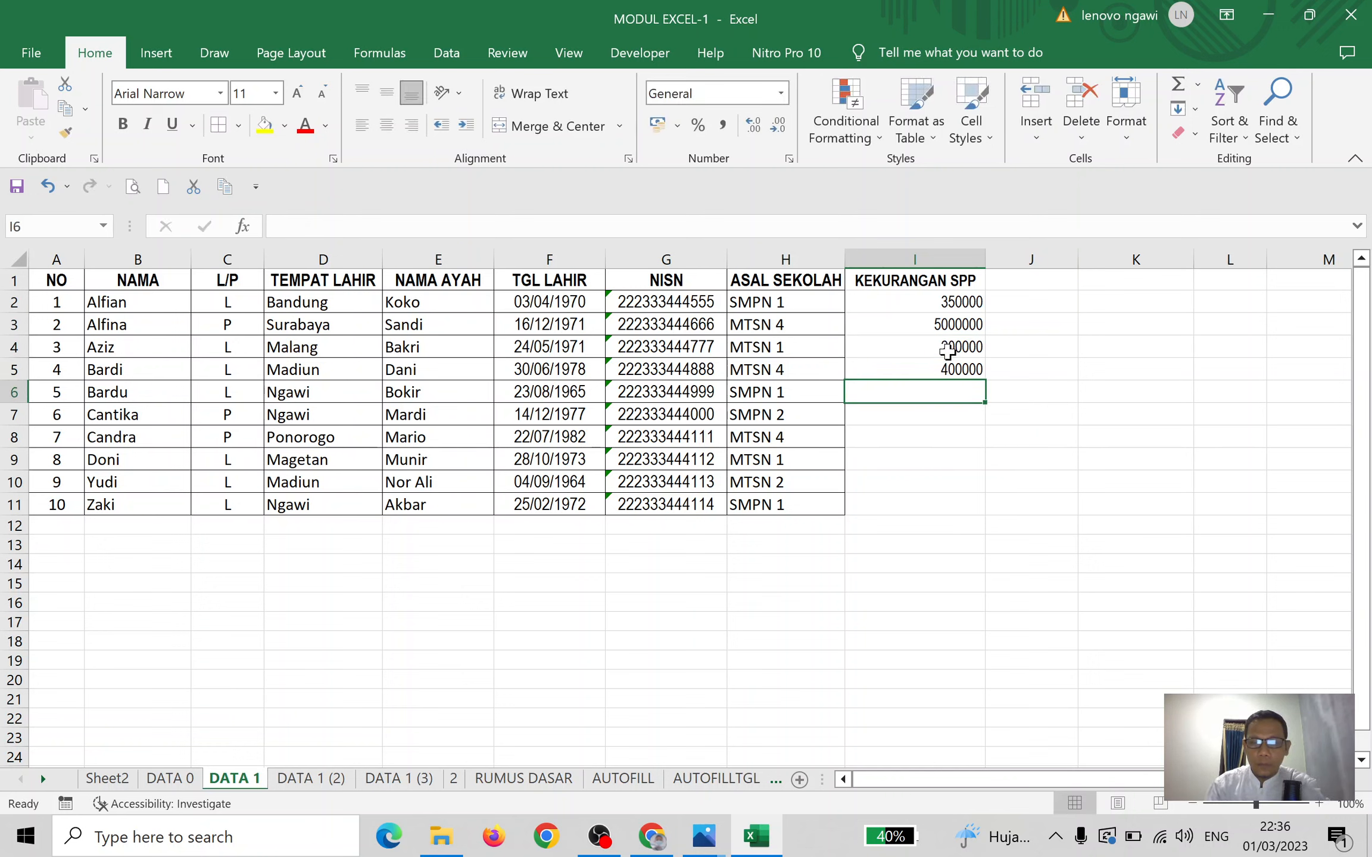
pyautogui.write('0')
pyautogui.press('Return')
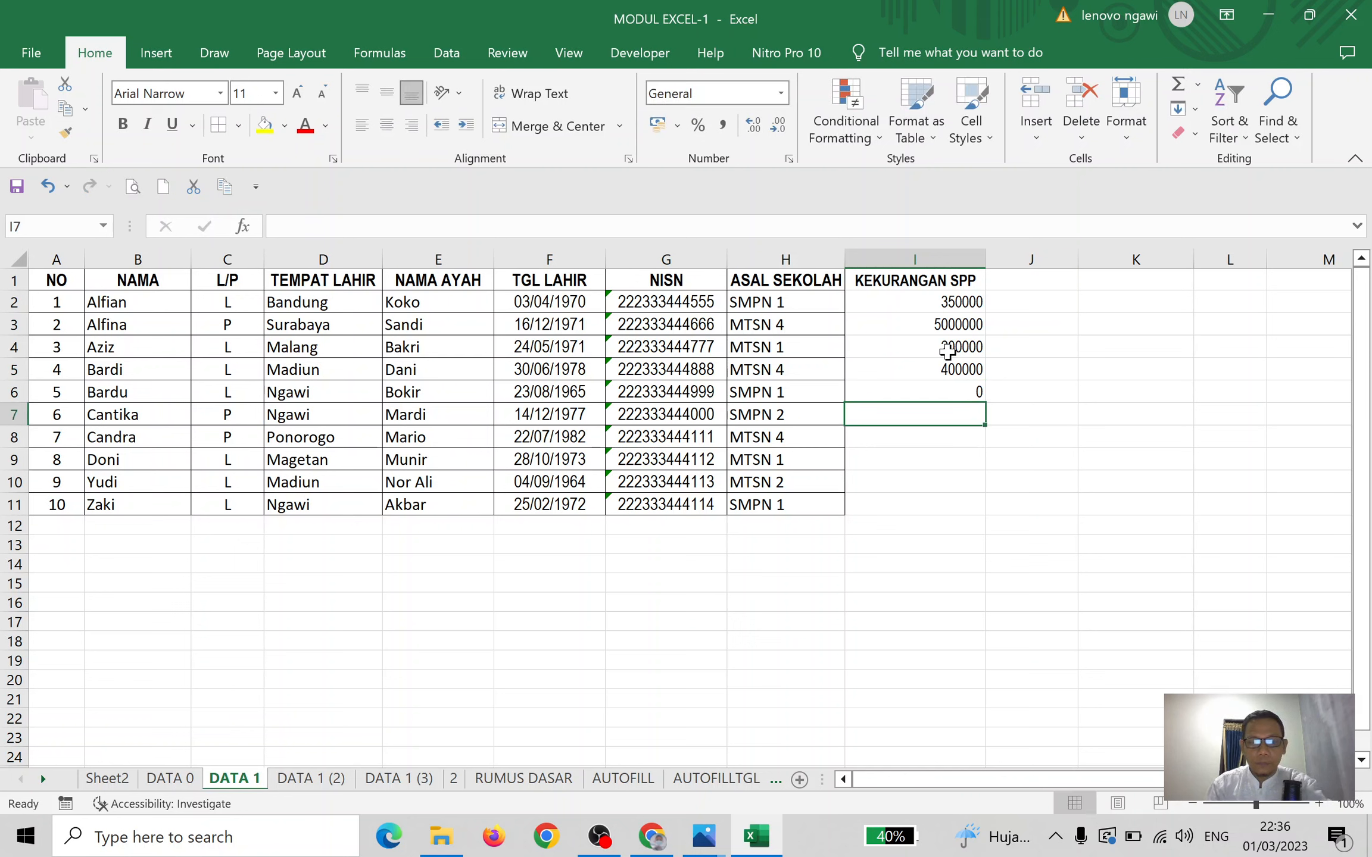
# Enter the KEKURANGAN SPP amounts 200000, 50000, 300000, 20000 and 0 in cells I7 to I11
pyautogui.write('200000')
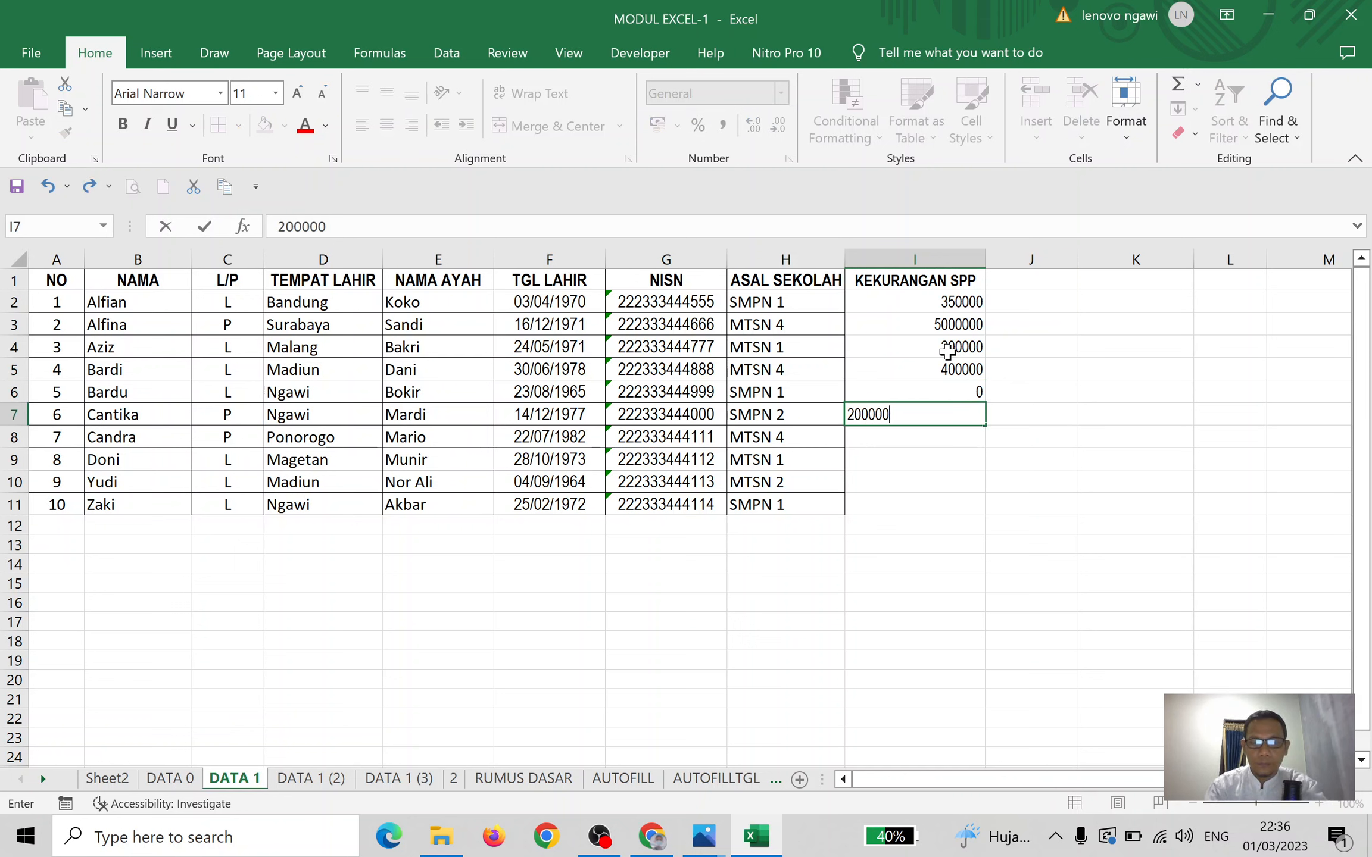
pyautogui.press('Return')
pyautogui.write('50')
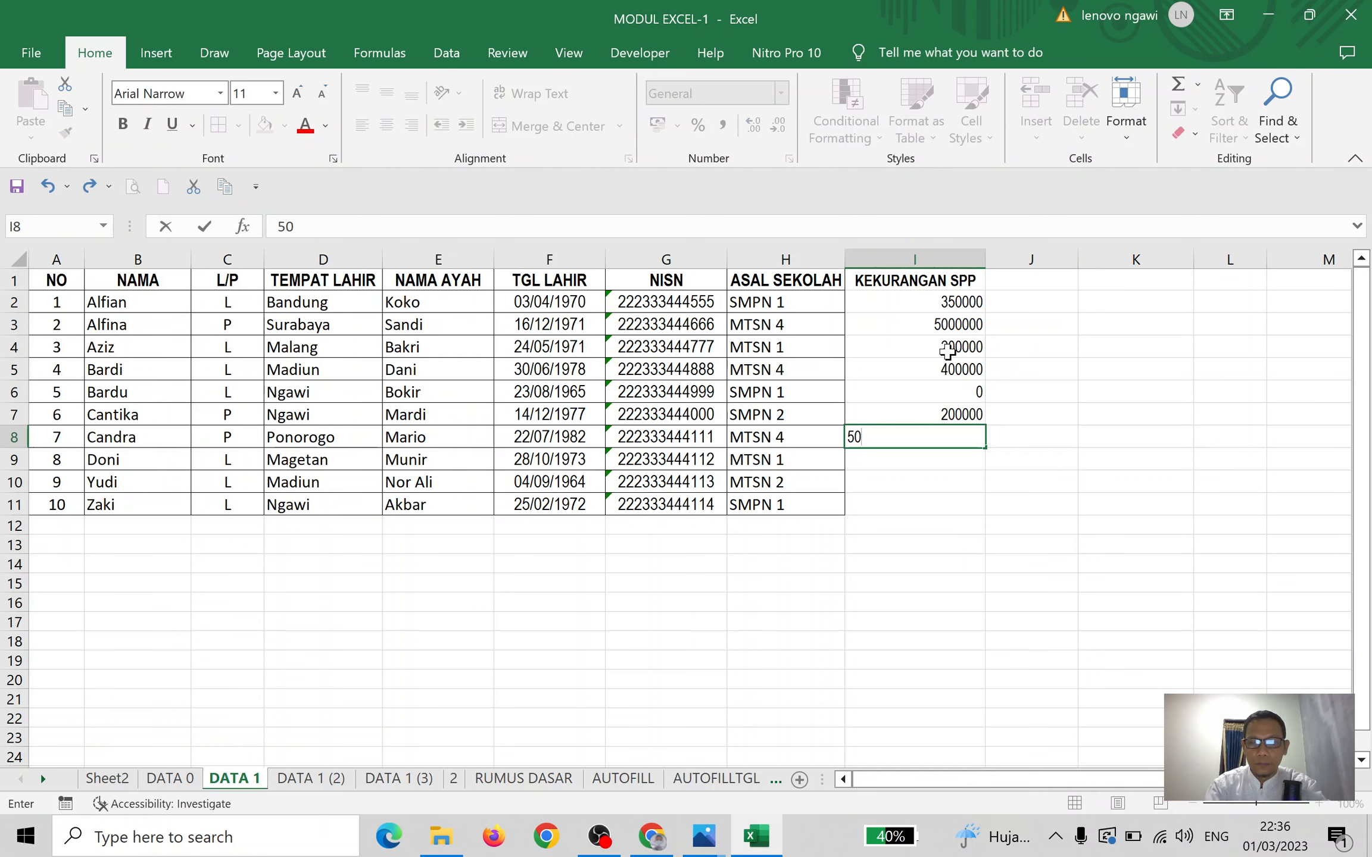
pyautogui.write('000')
pyautogui.press('Return')
pyautogui.write('3')
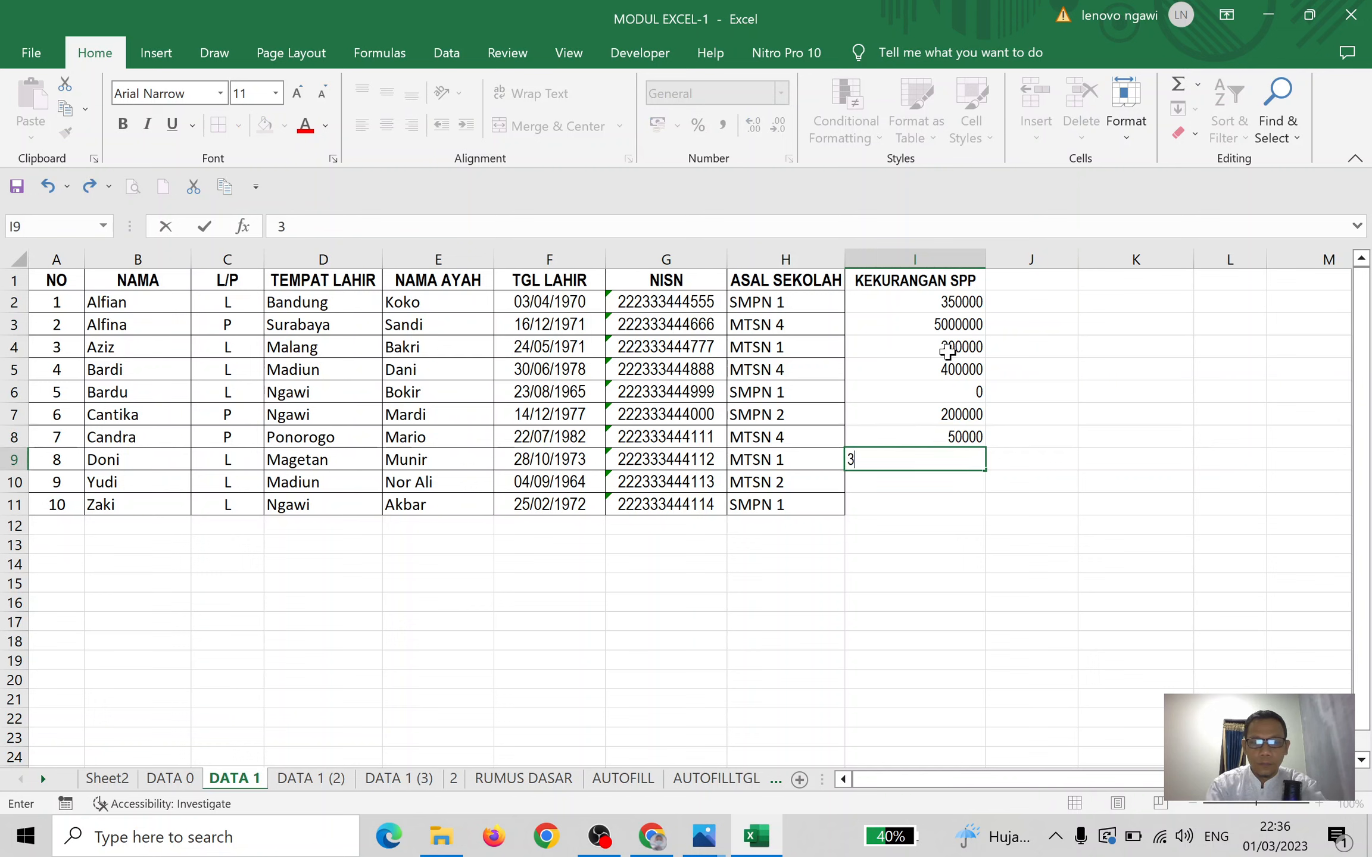
pyautogui.write('00000')
pyautogui.press('Return')
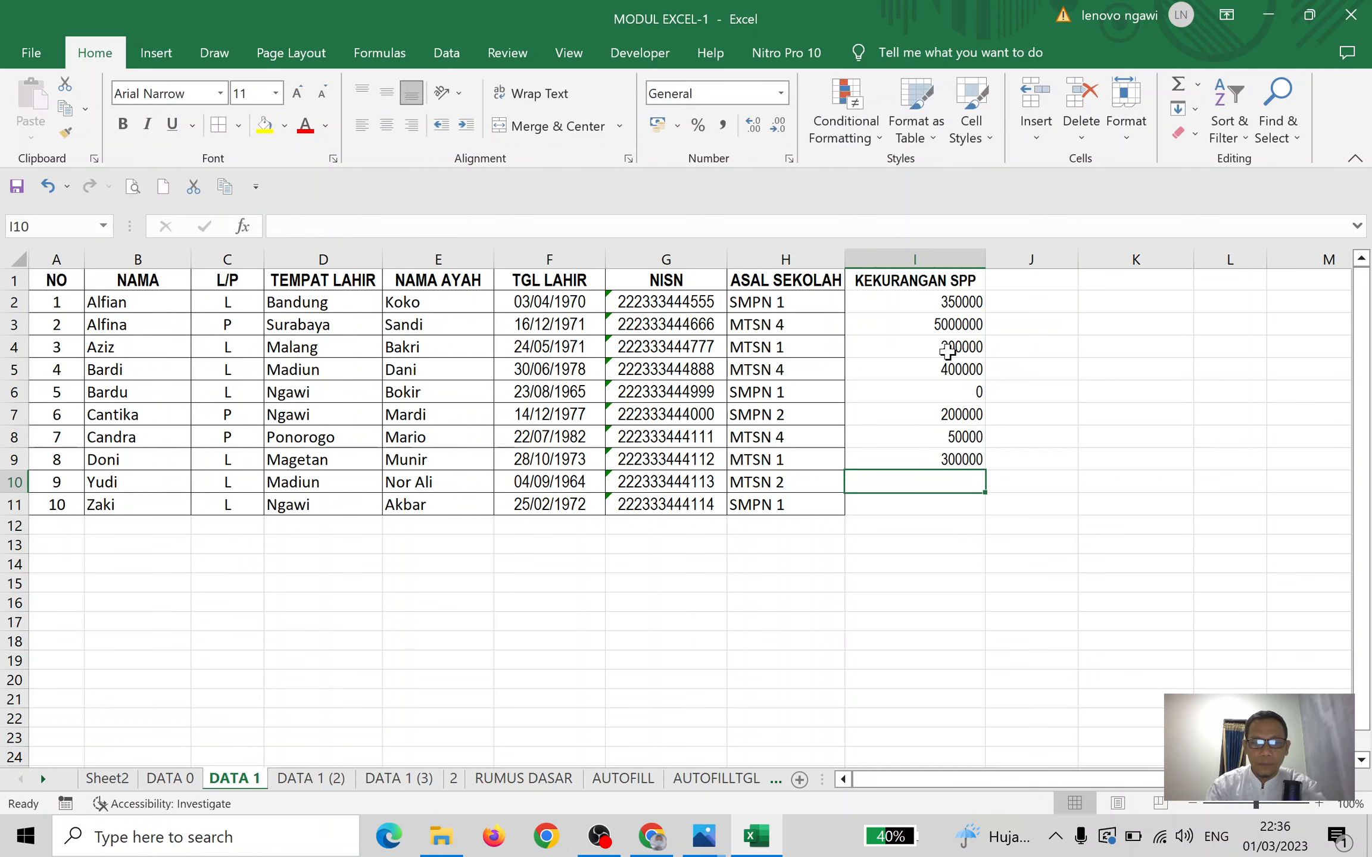
pyautogui.write('20000')
pyautogui.press('Return')
pyautogui.write('0')
pyautogui.hotkey('ctrl', 'Return')
# Add borders around all cells of the KEKURANGAN SPP column in I1:I11
pyautogui.moveTo(951, 279); pyautogui.dragTo(955, 505)
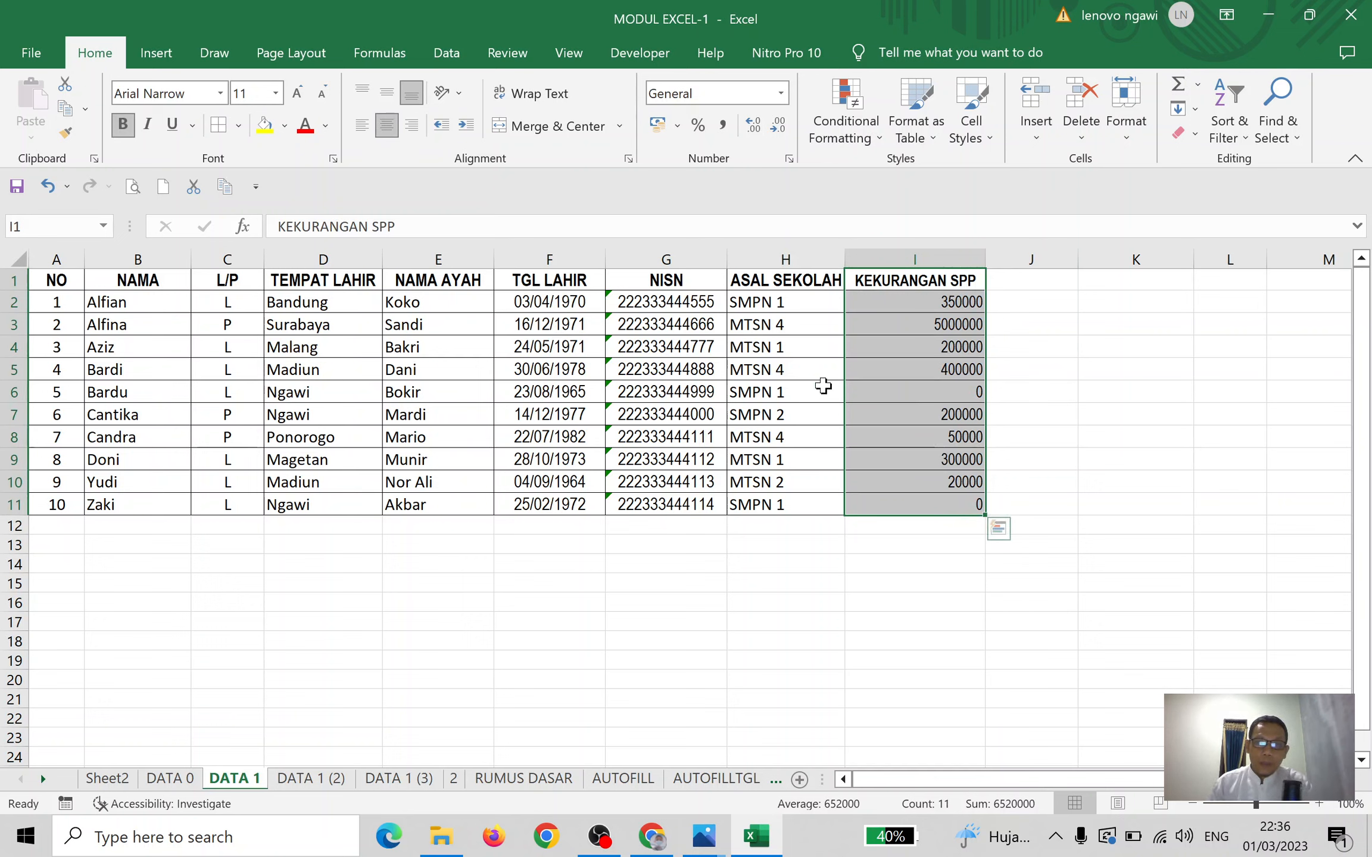
pyautogui.click(896, 373)
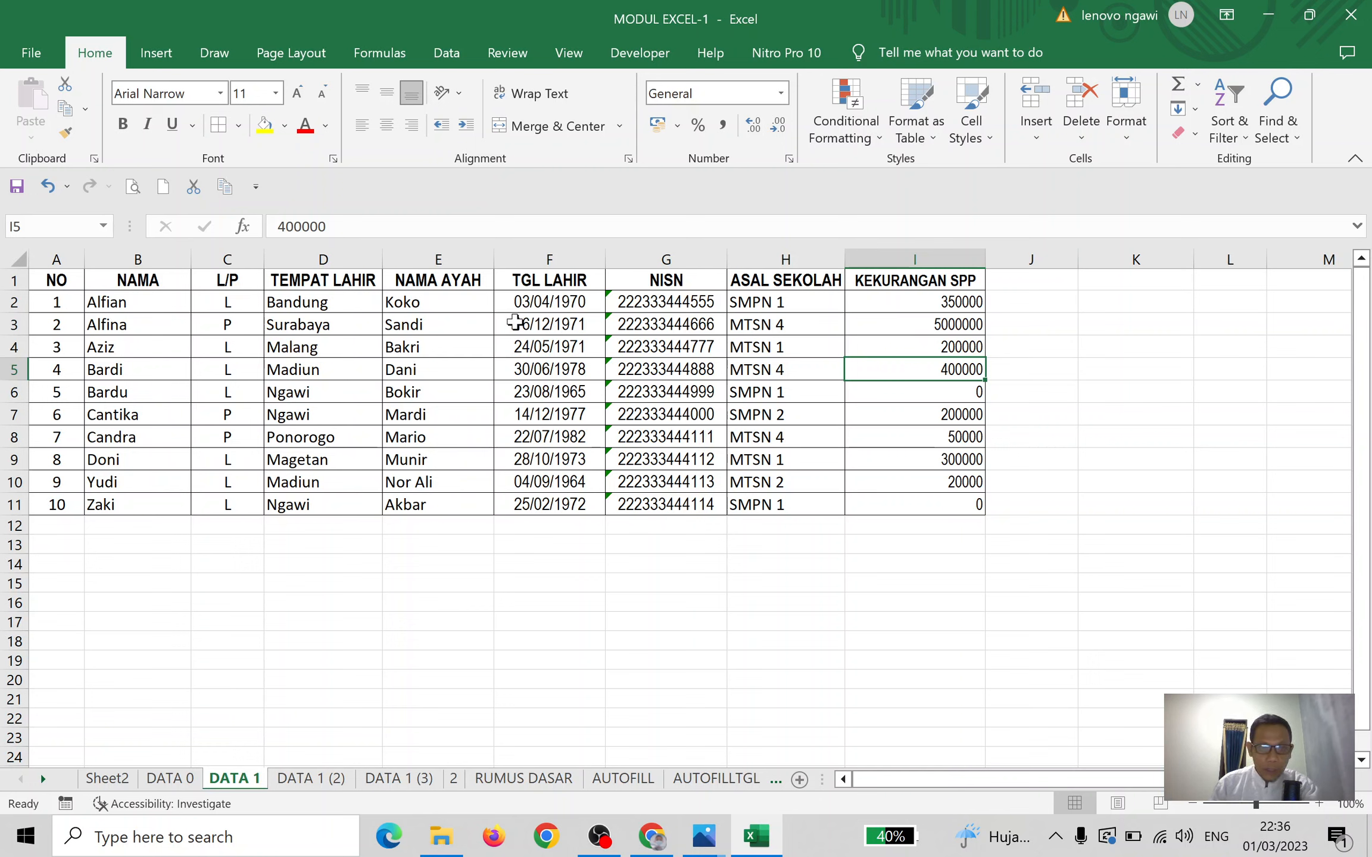
pyautogui.moveTo(568, 306); pyautogui.dragTo(567, 493)
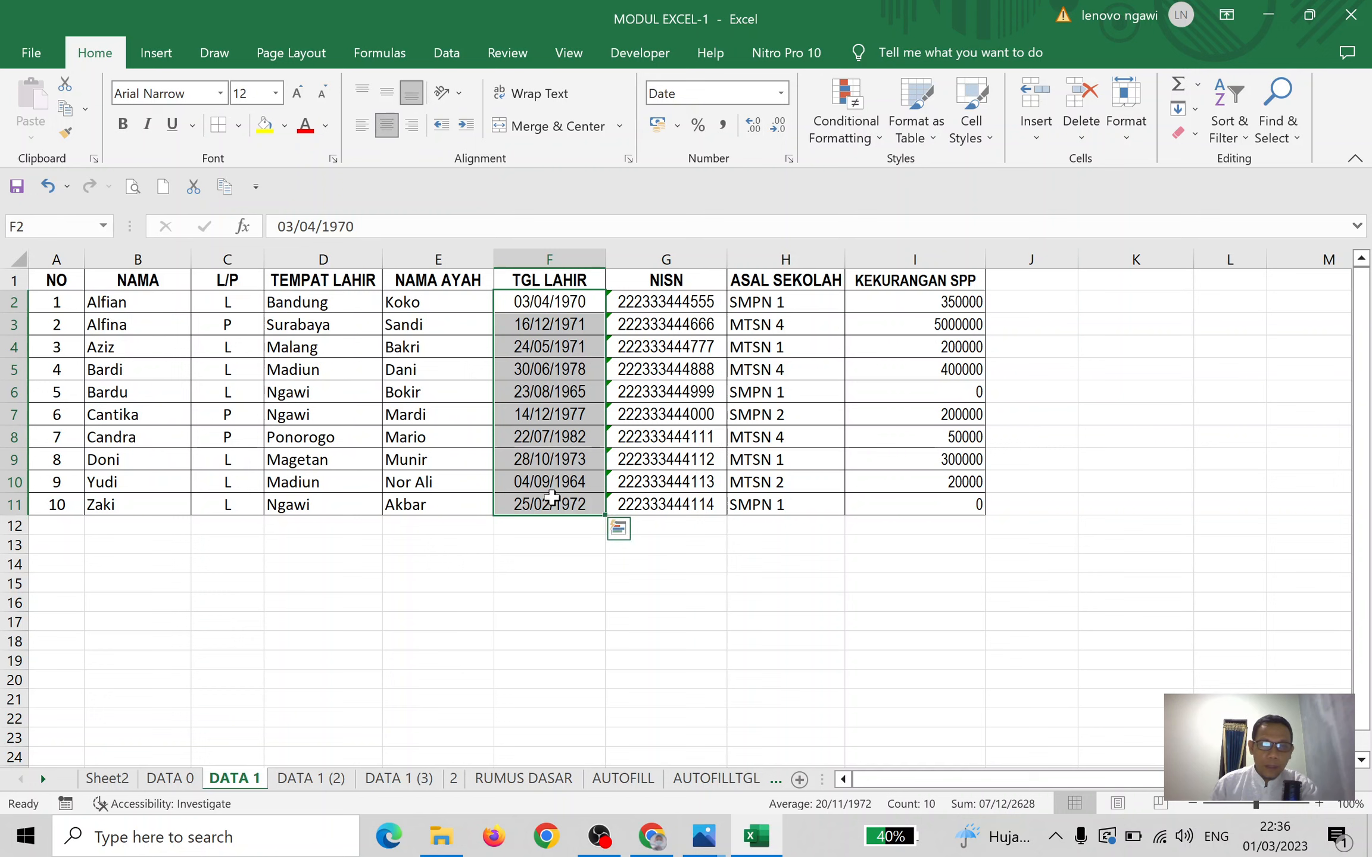
pyautogui.click(582, 304)
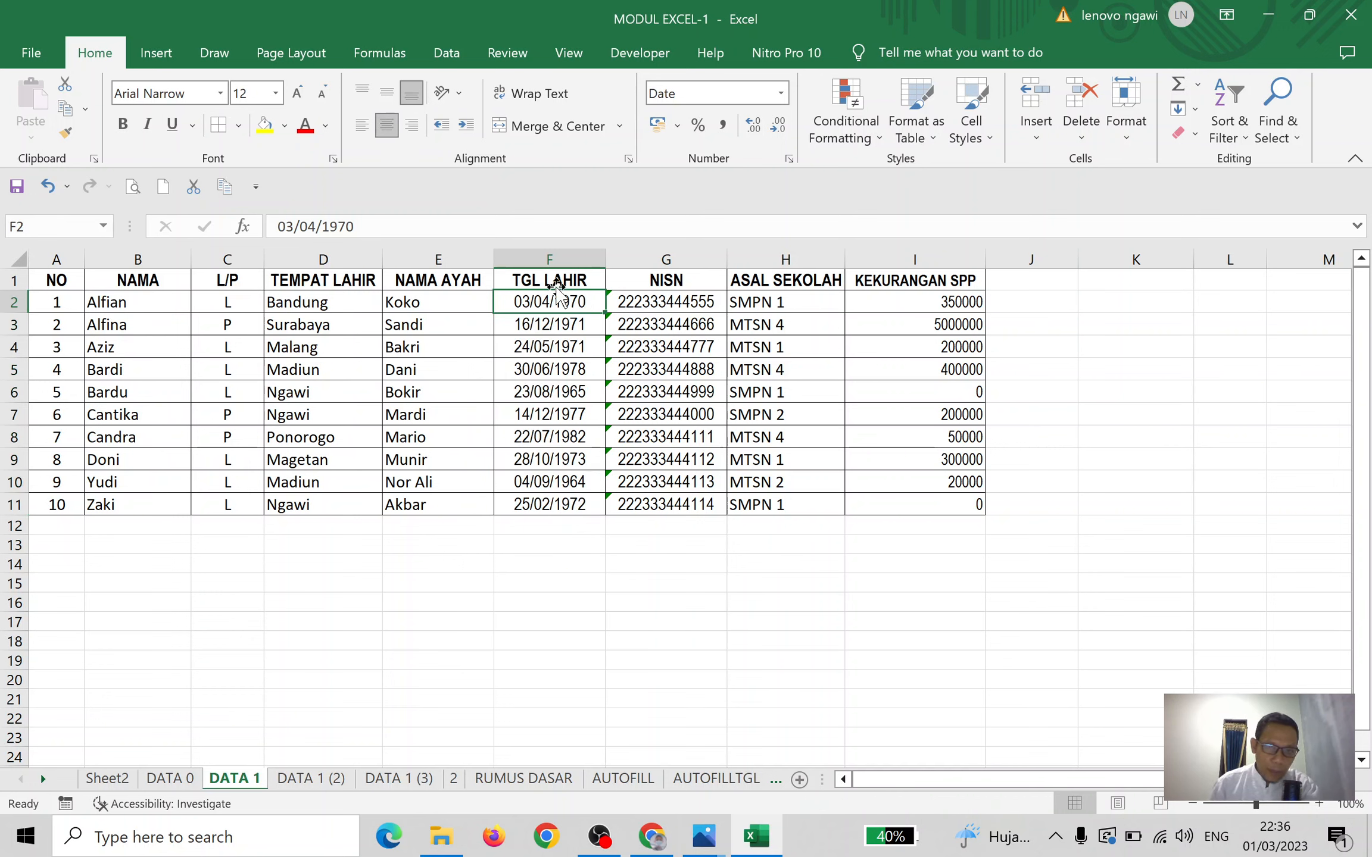
pyautogui.moveTo(561, 305); pyautogui.dragTo(557, 735)
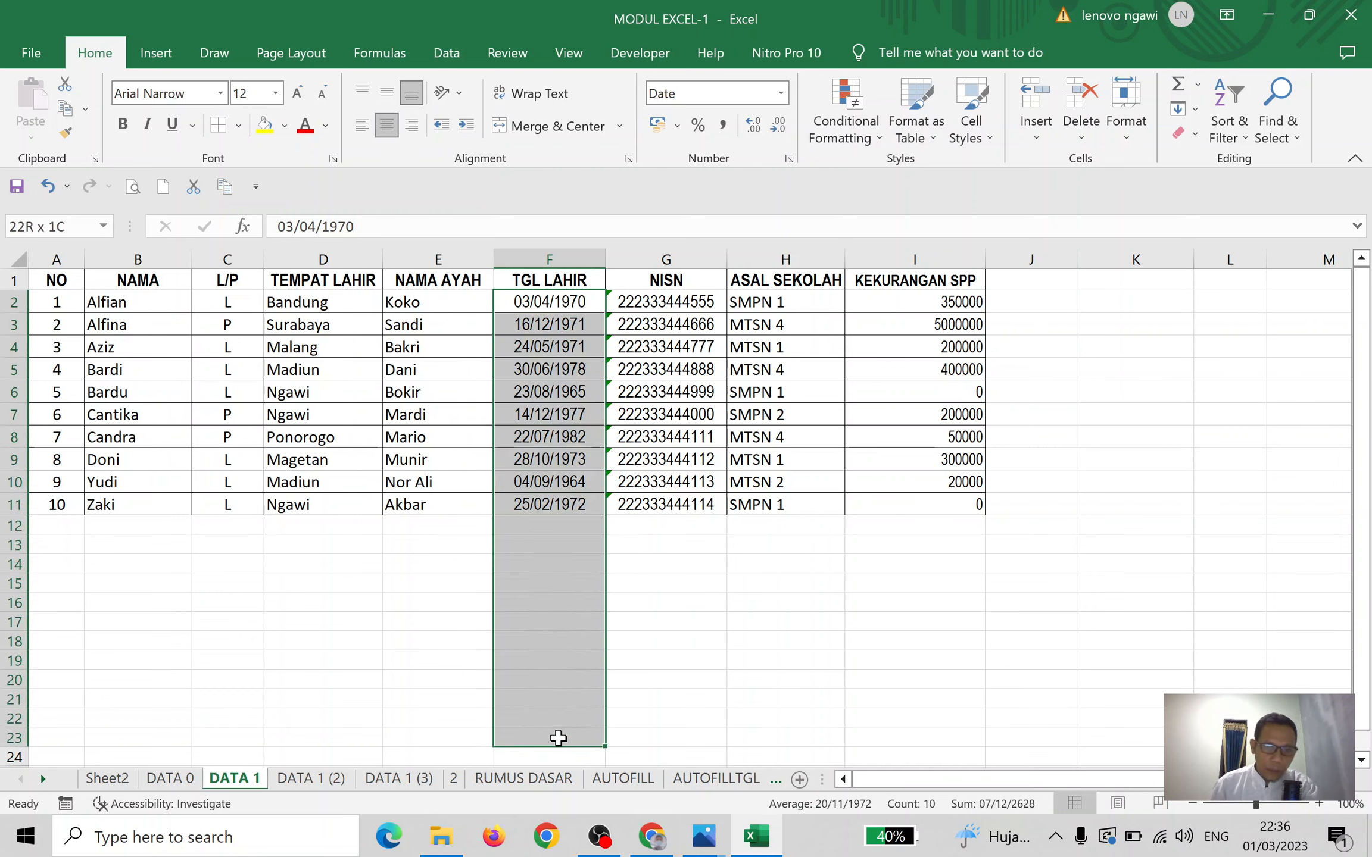
pyautogui.click(572, 257)
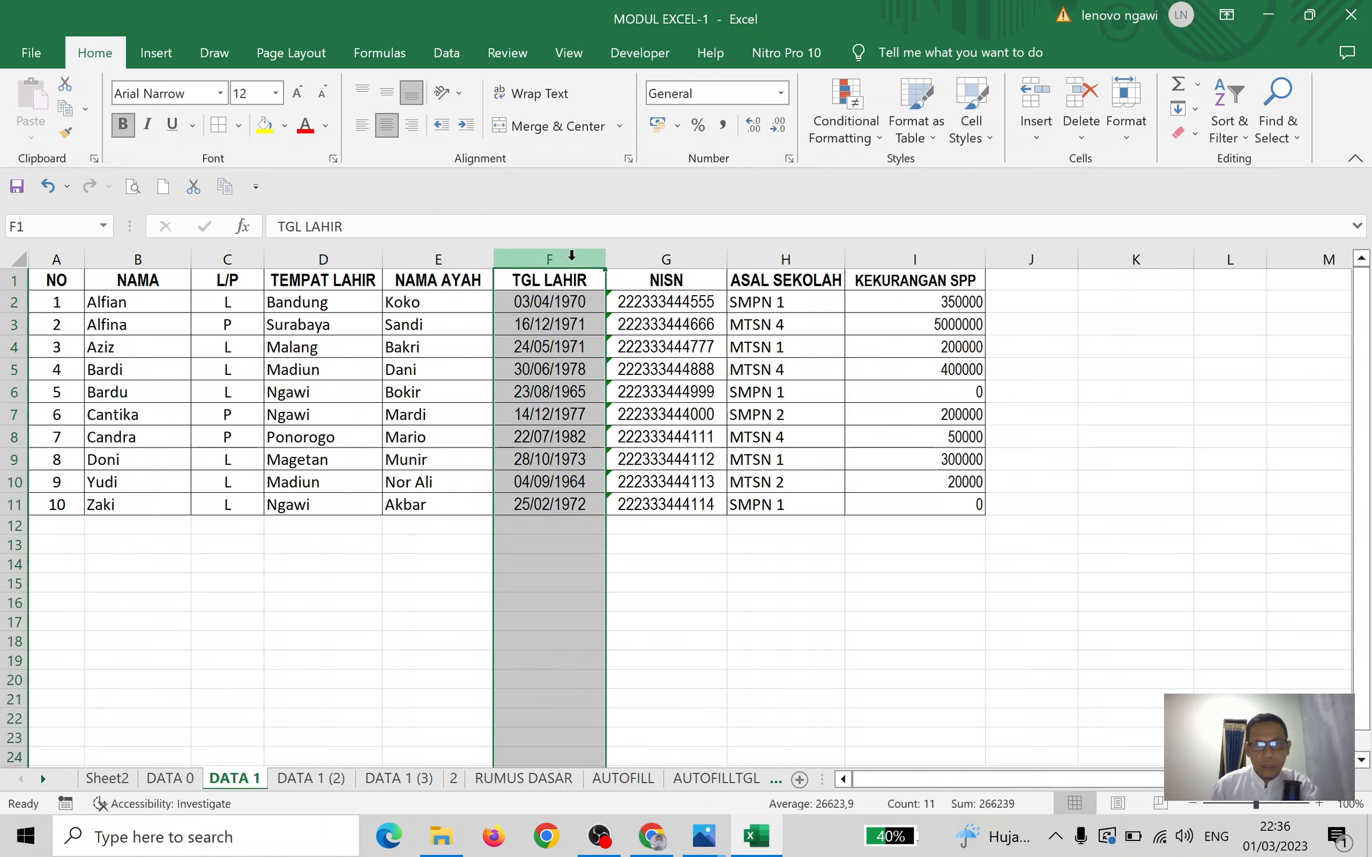
pyautogui.click(572, 295)
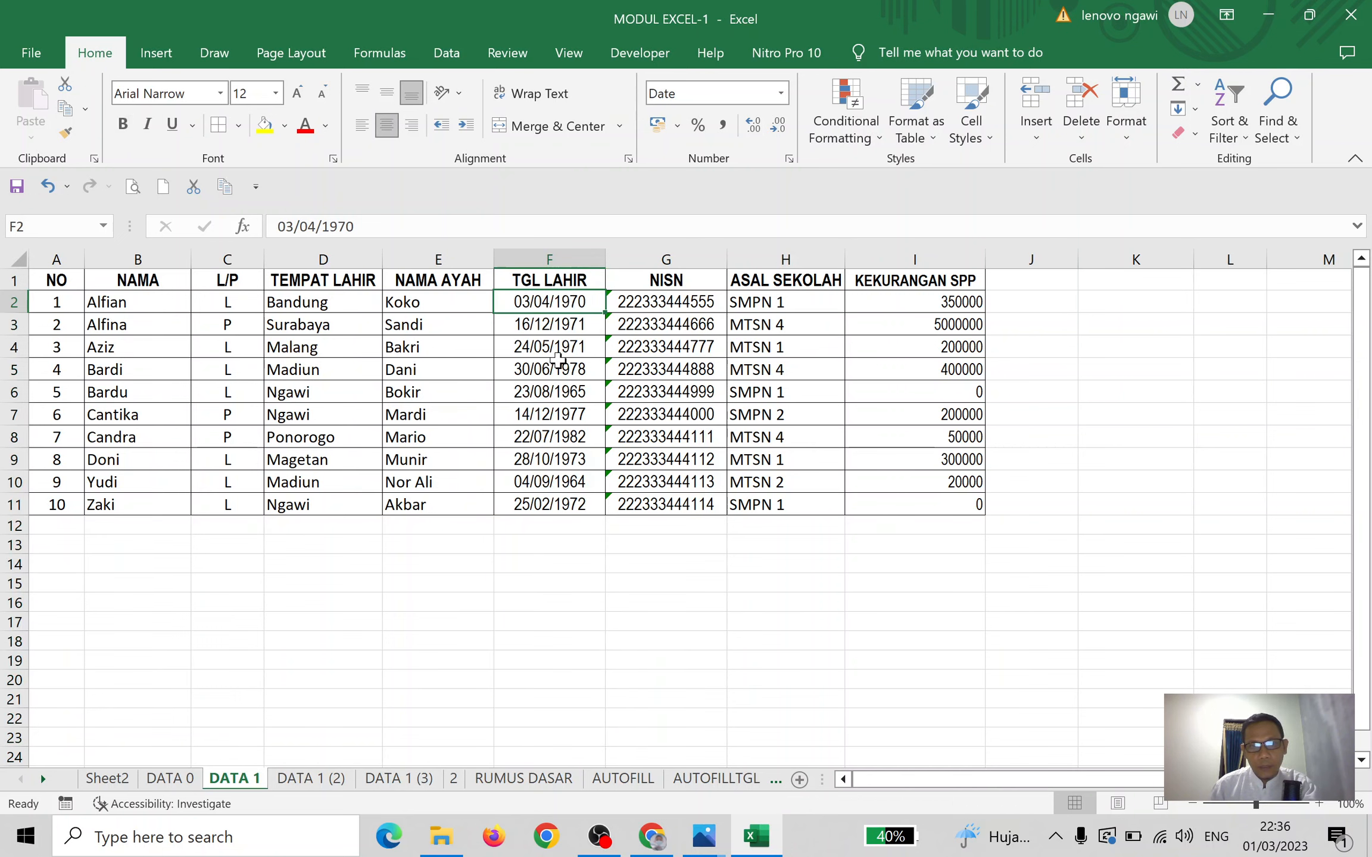
pyautogui.moveTo(562, 304); pyautogui.dragTo(568, 505)
pyautogui.click(596, 584)
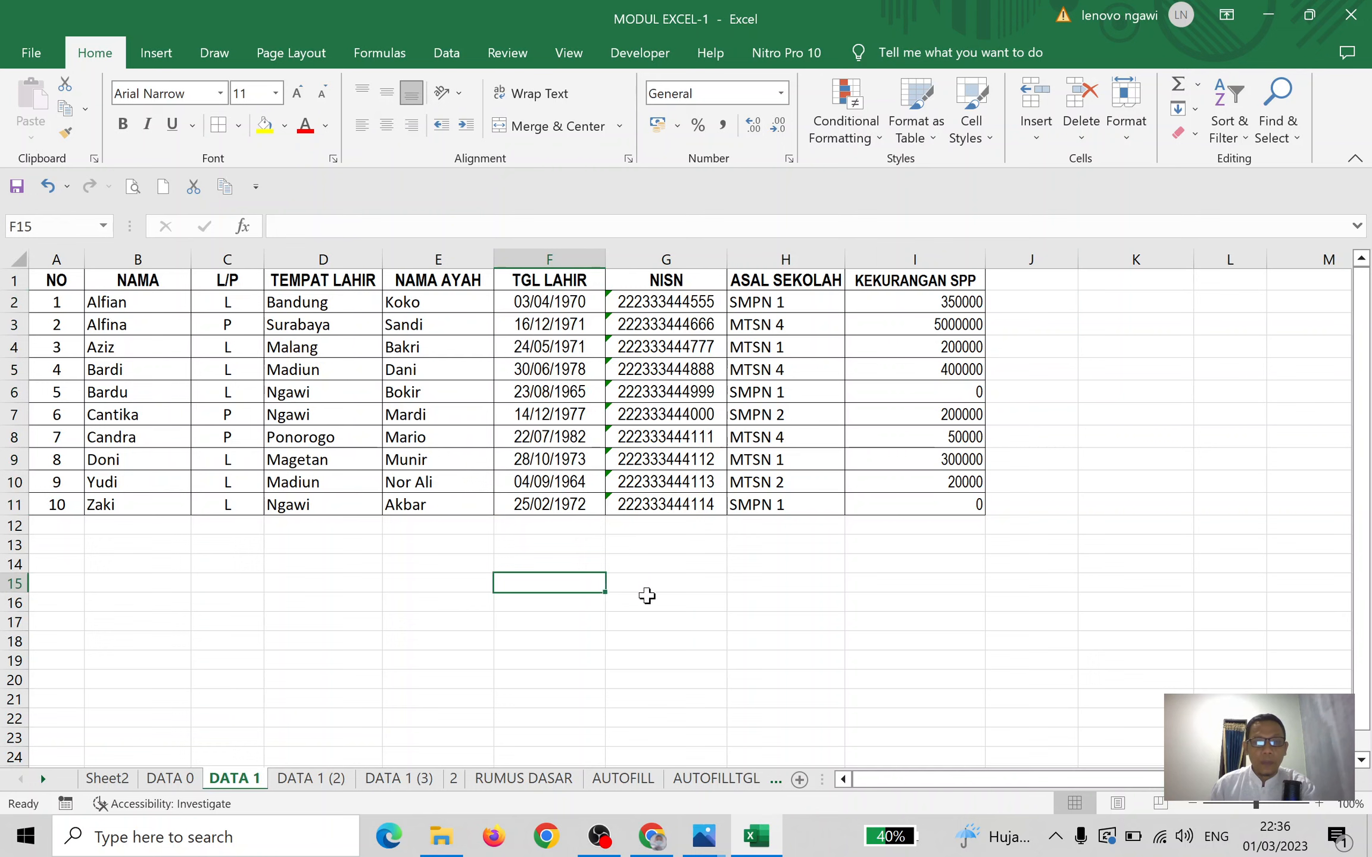
# Format the TGL LAHIR dates in F2:F11 with the *14 March 2012 date type and autofit column F
pyautogui.moveTo(566, 302); pyautogui.dragTo(566, 502)
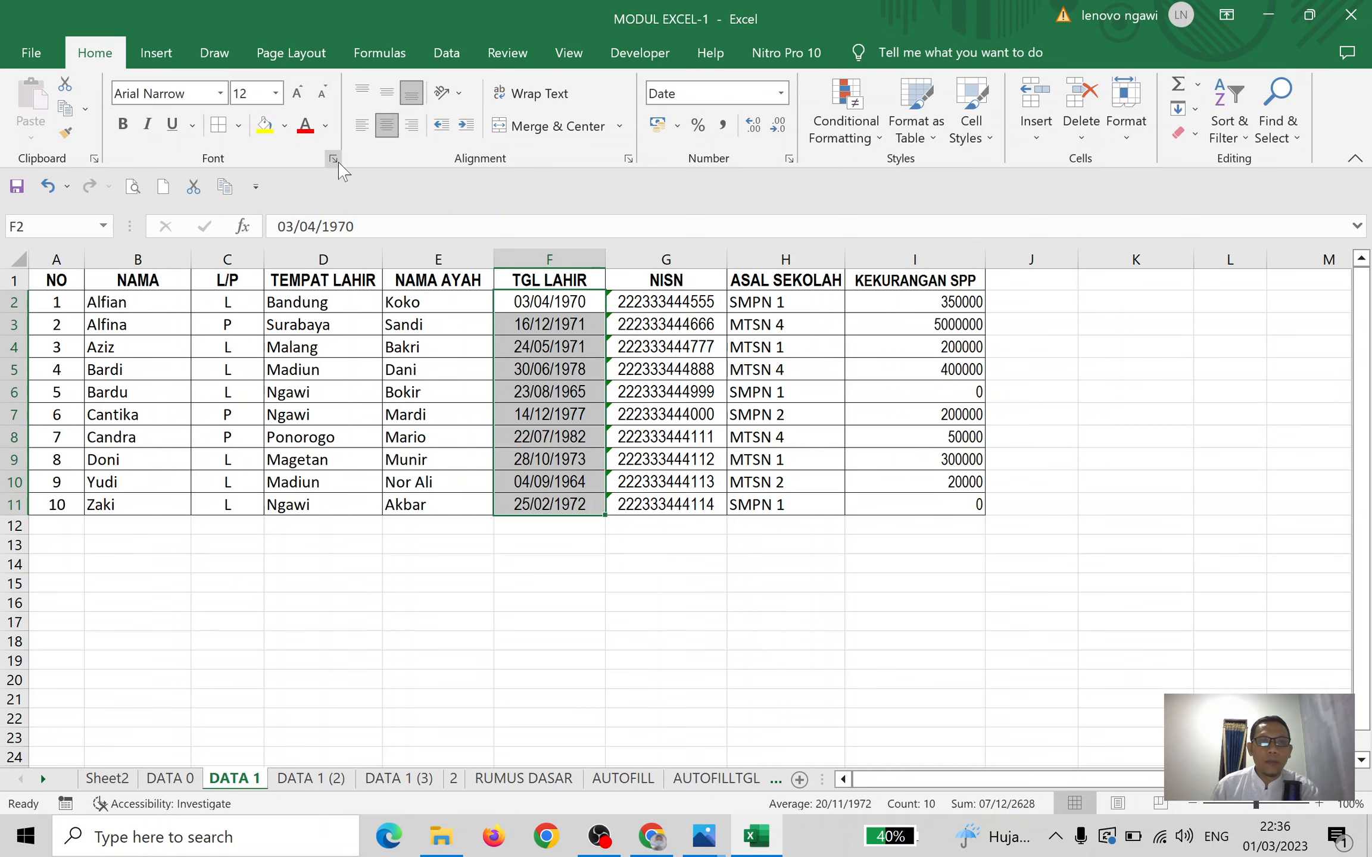
pyautogui.rightClick(553, 396)
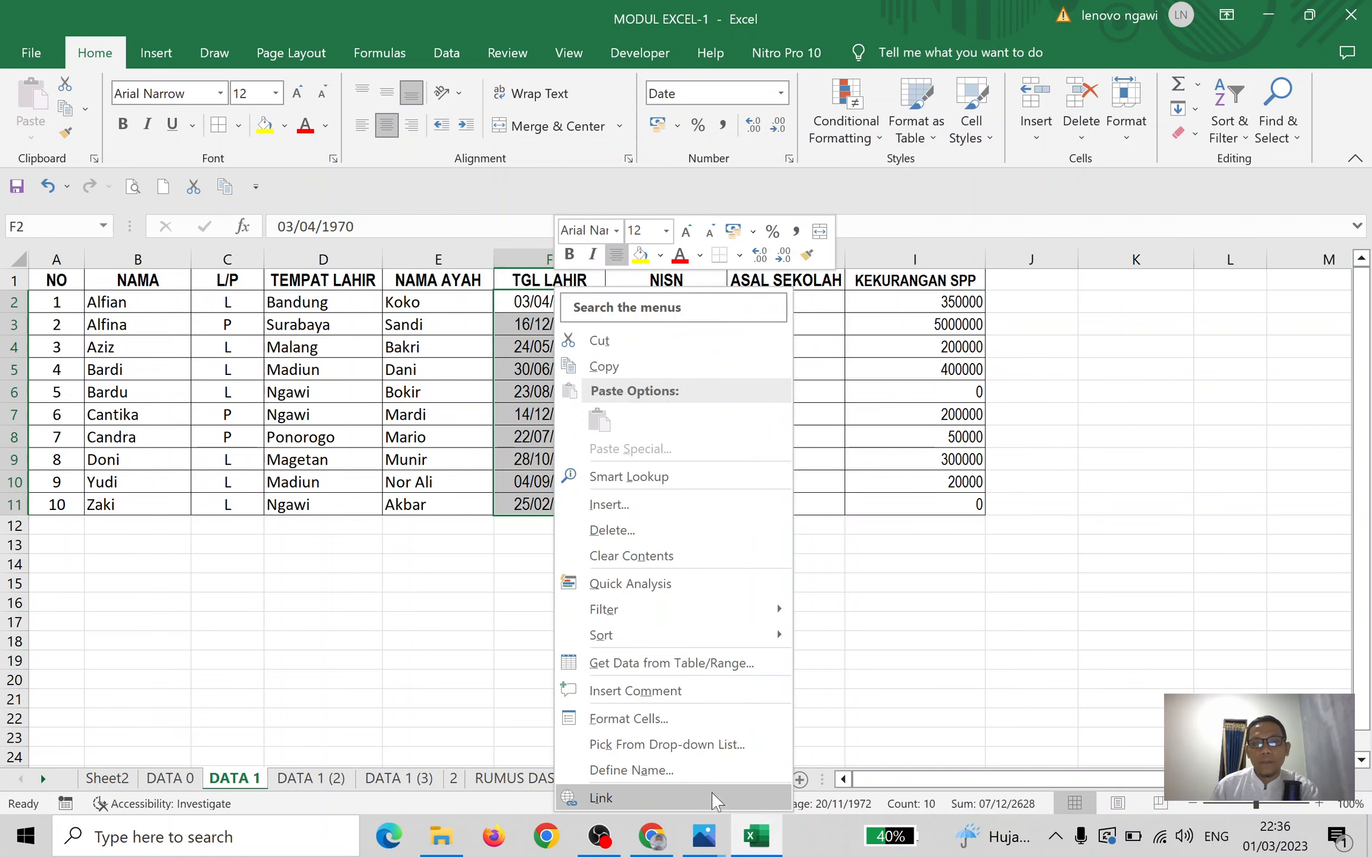
pyautogui.click(672, 717)
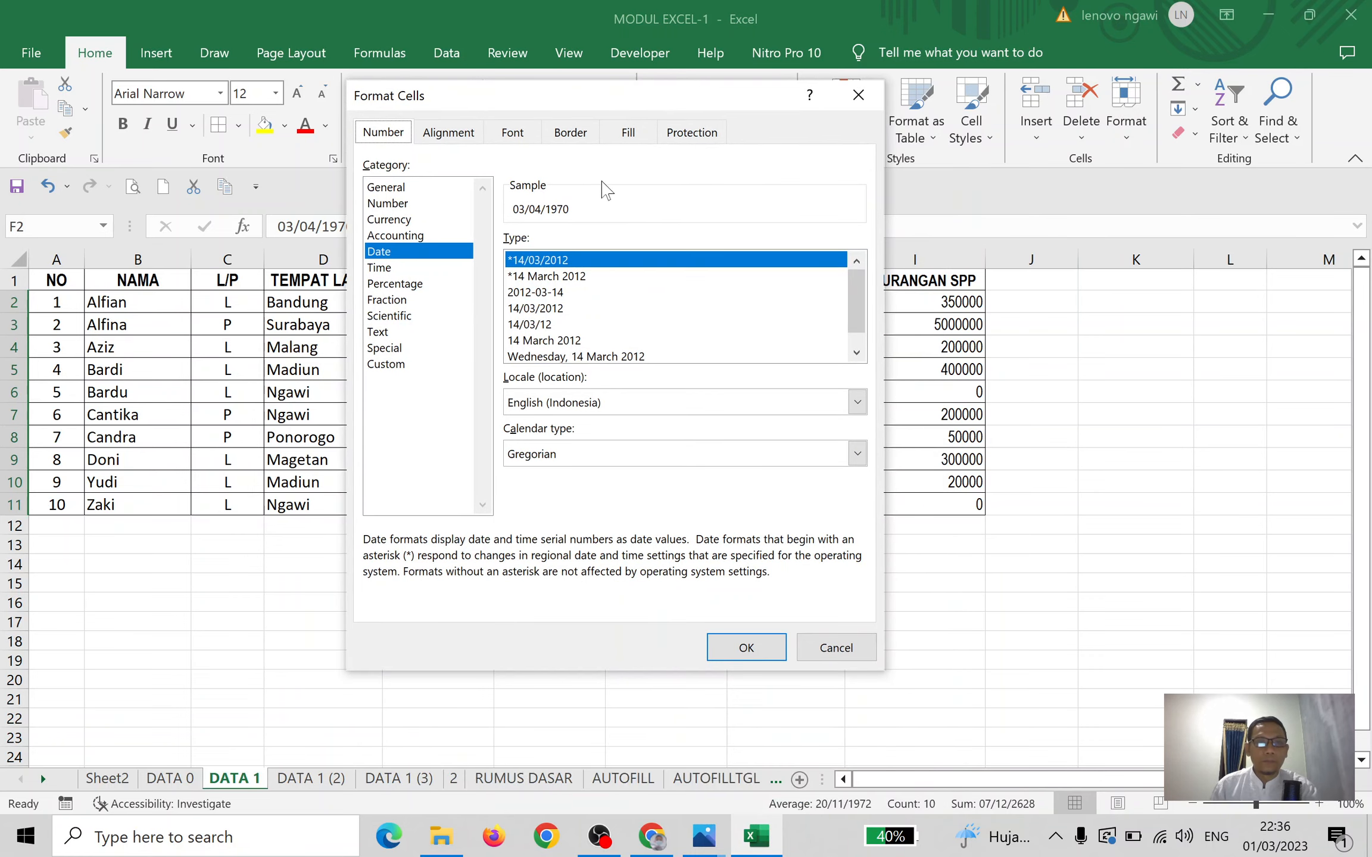
pyautogui.moveTo(629, 98); pyautogui.dragTo(925, 94)
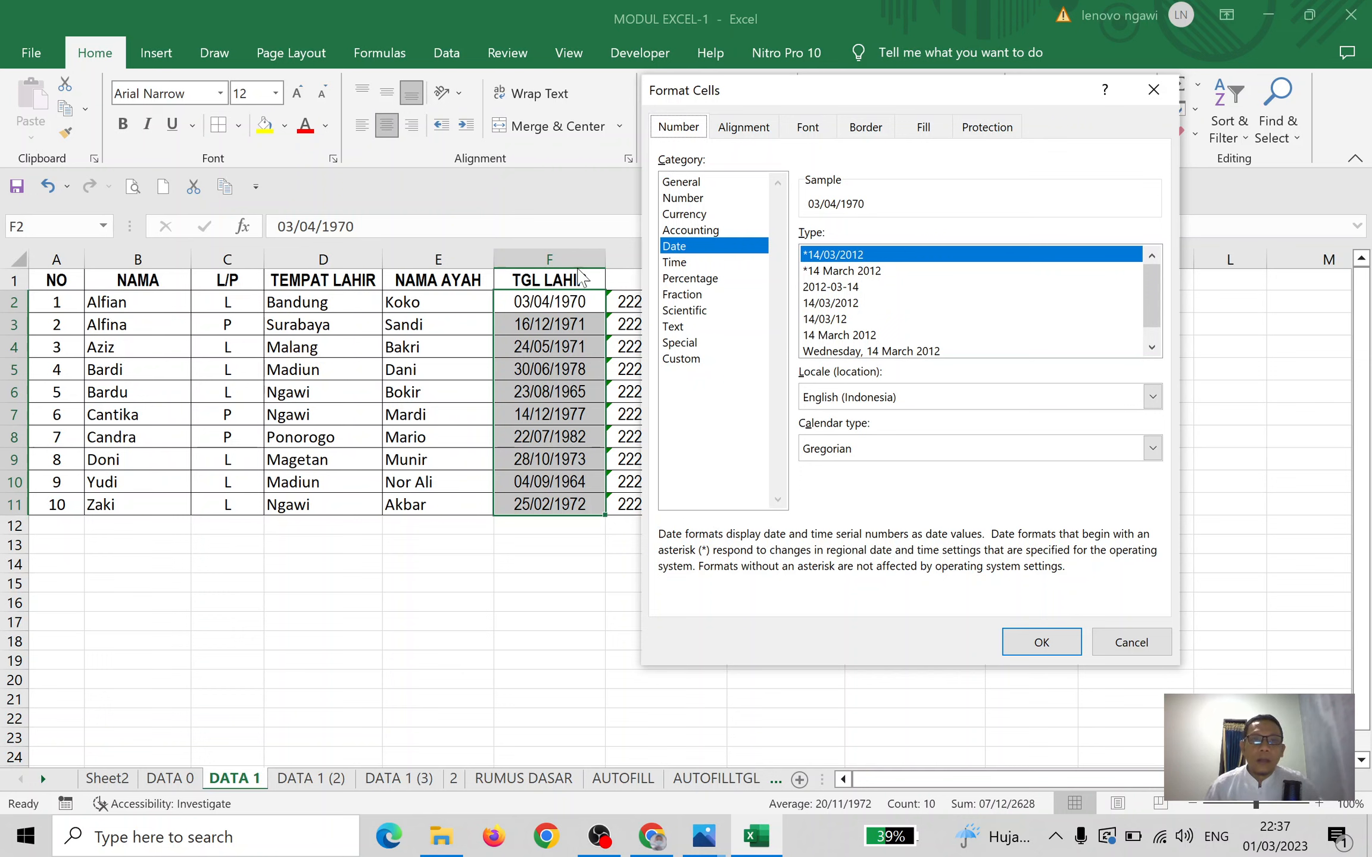
pyautogui.click(688, 244)
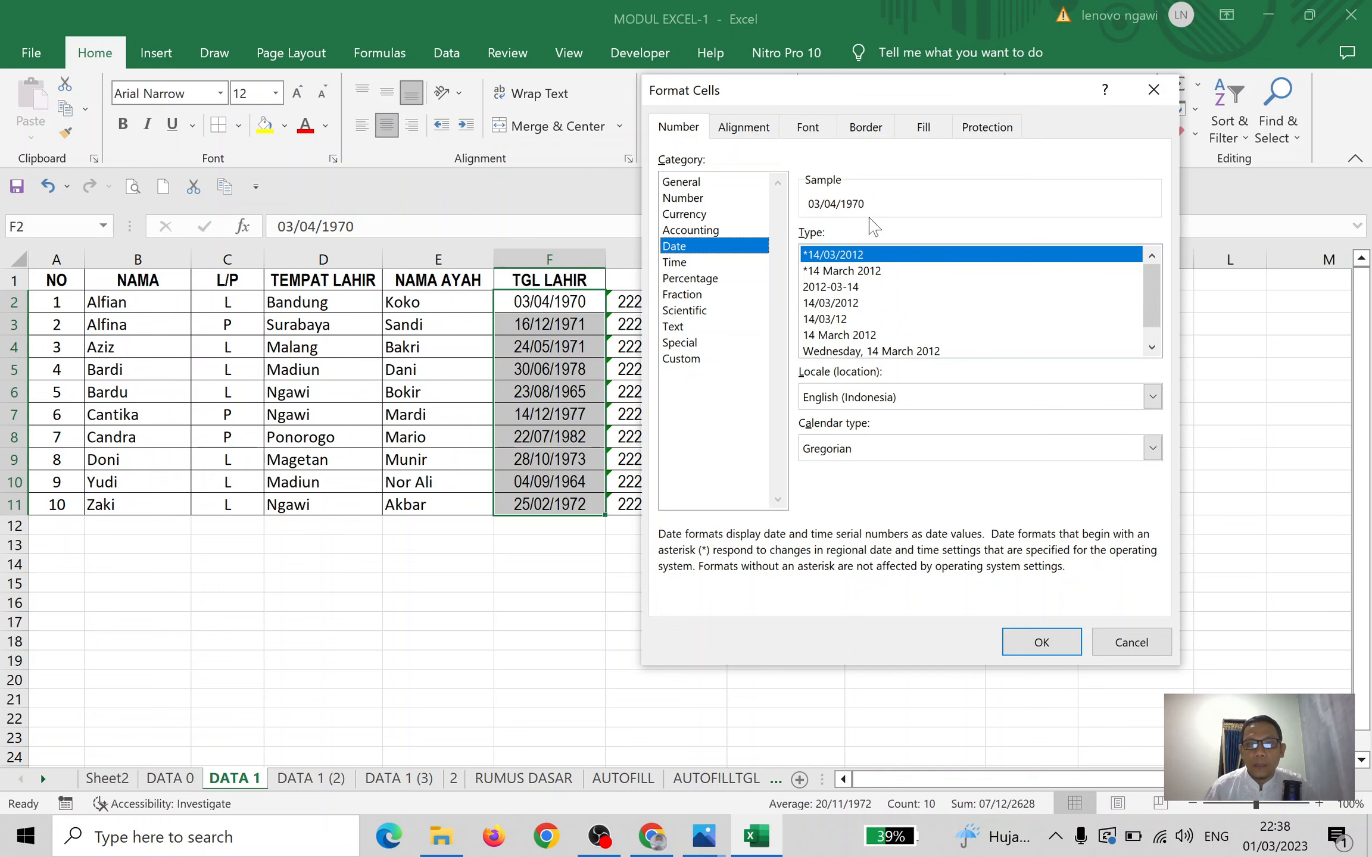
pyautogui.click(834, 273)
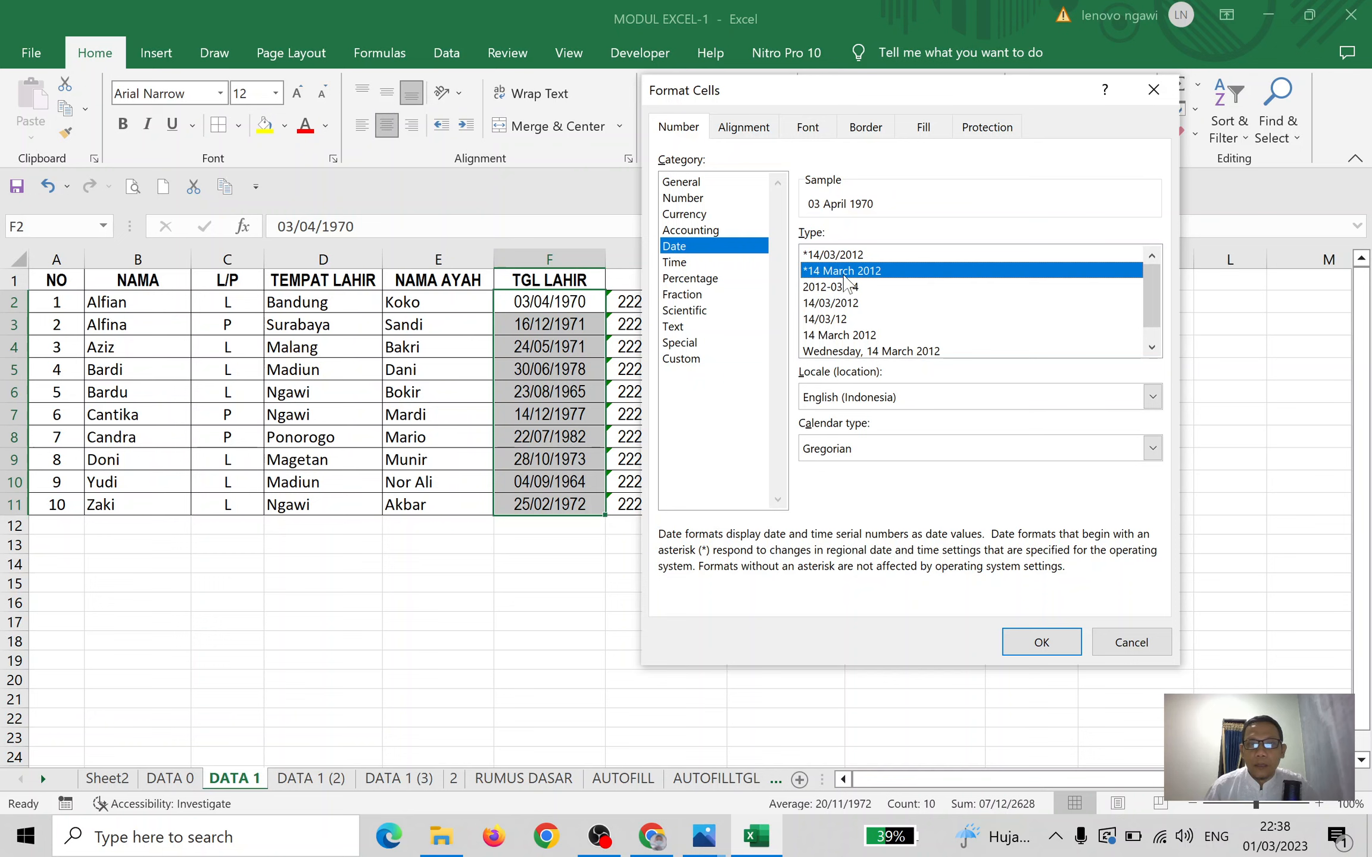
pyautogui.click(830, 286)
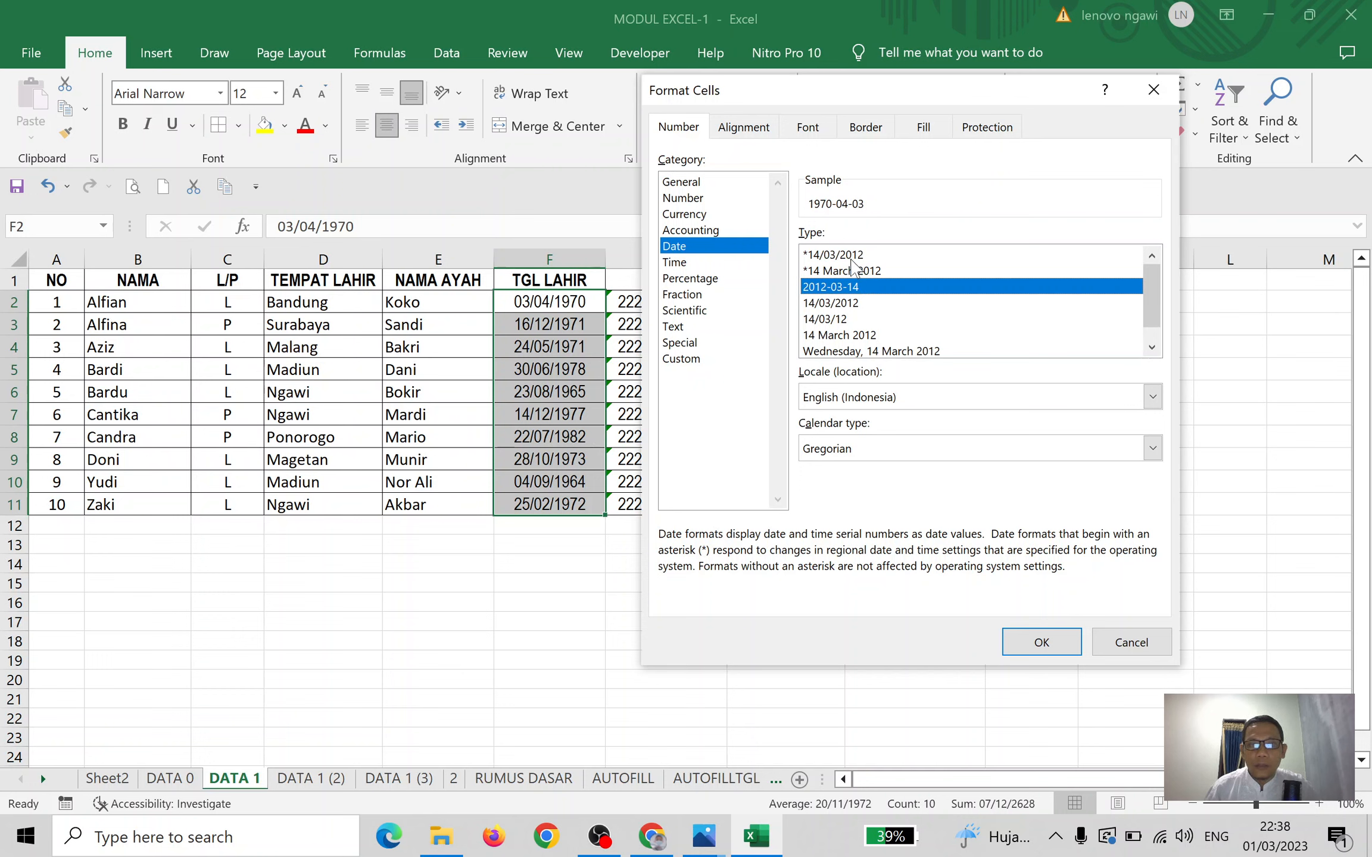
pyautogui.click(850, 271)
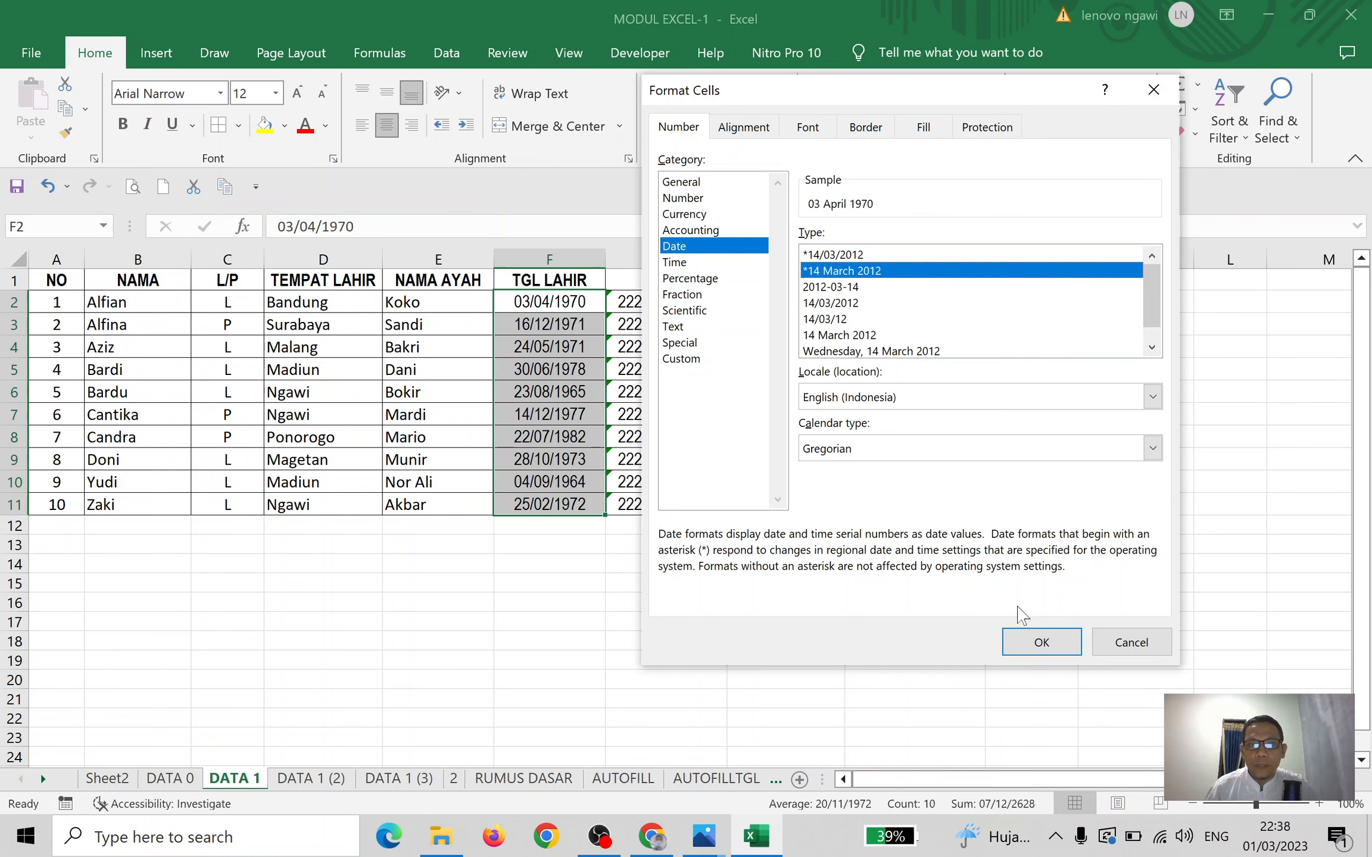
pyautogui.click(1034, 642)
pyautogui.doubleClick(605, 260)
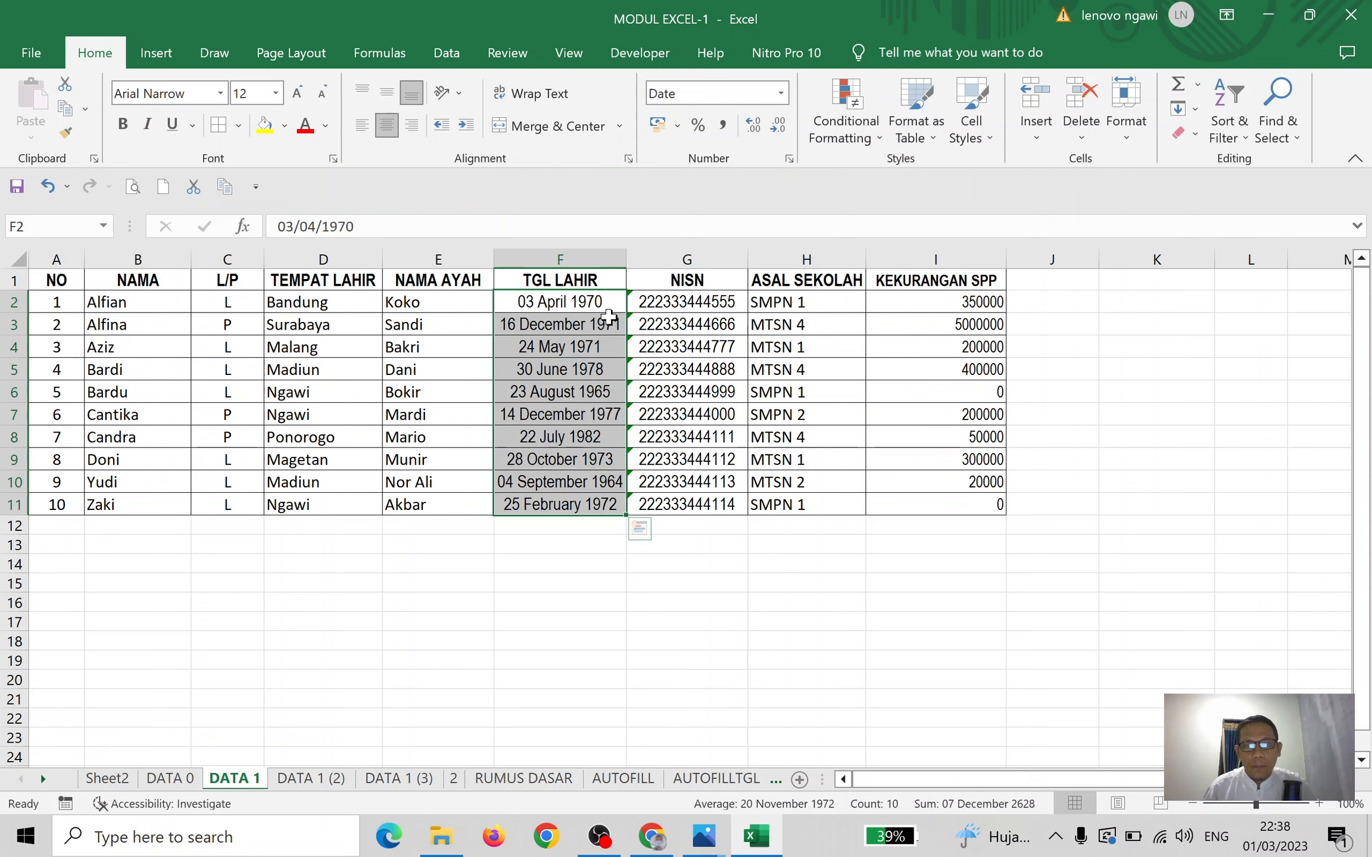
# Change the date type of the TGL LAHIR cells F2:F11 to 2012-03-14
pyautogui.rightClick(571, 303)
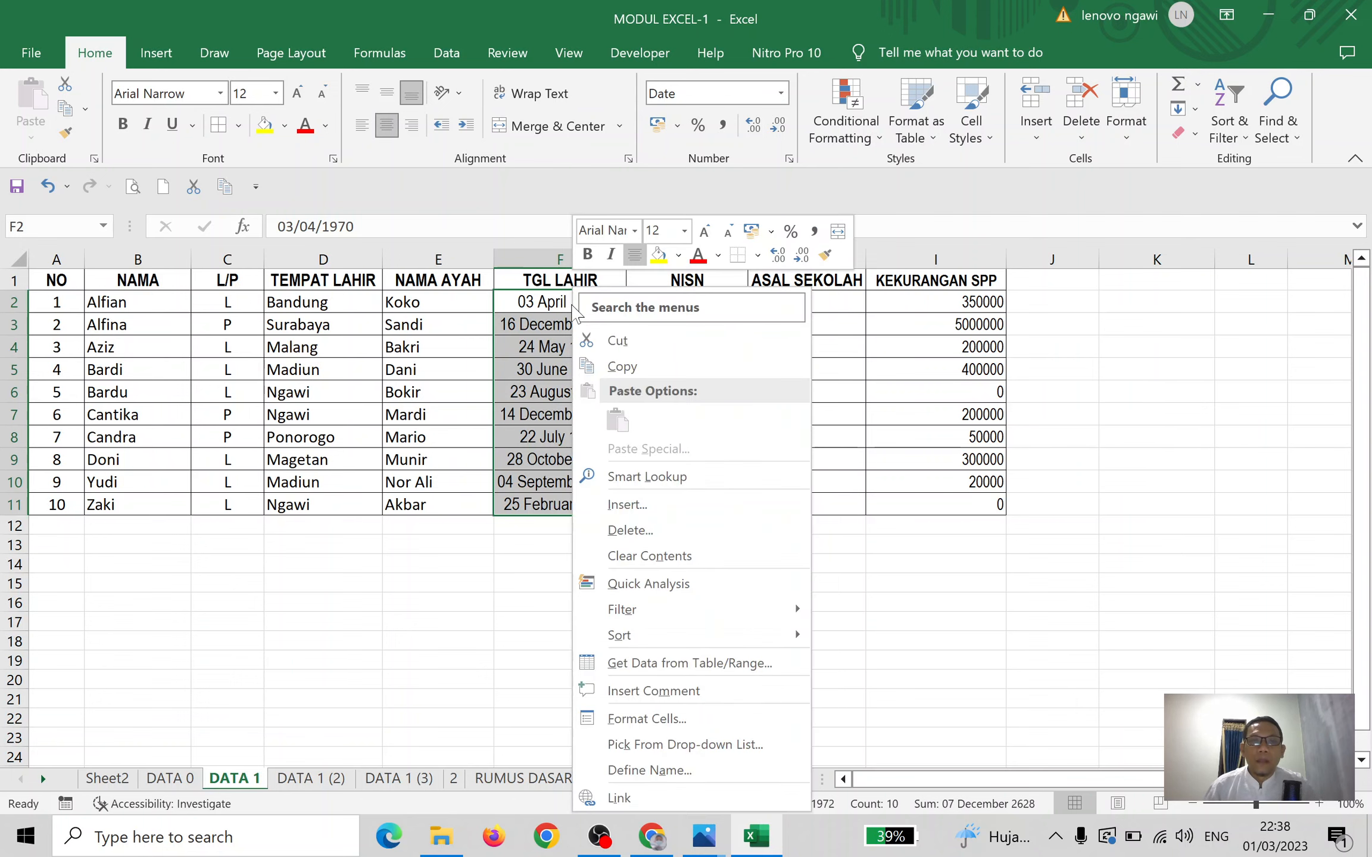
pyautogui.press('Escape')
pyautogui.hotkey('ctrl', '1')
pyautogui.moveTo(812, 225); pyautogui.dragTo(1042, 123)
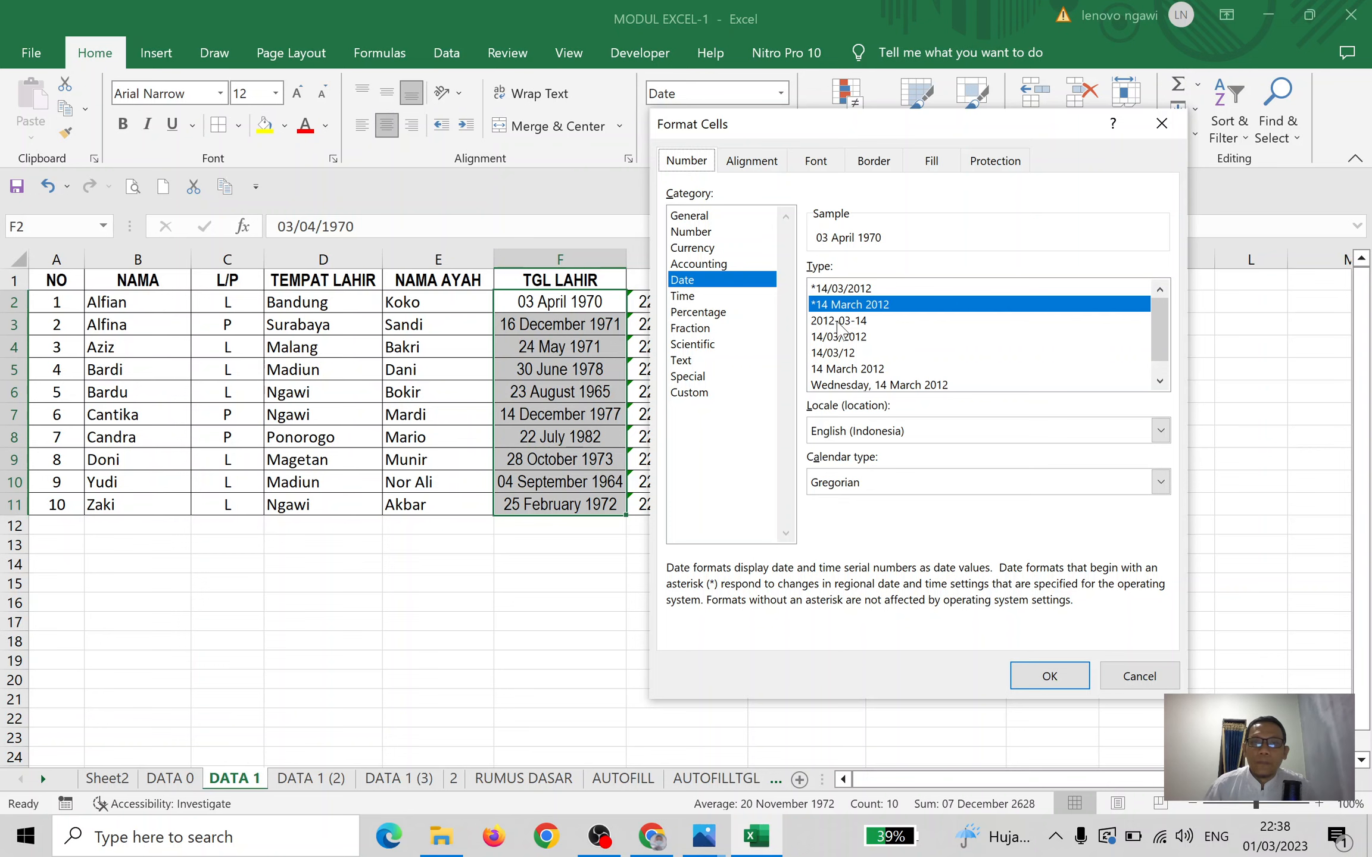
pyautogui.click(863, 325)
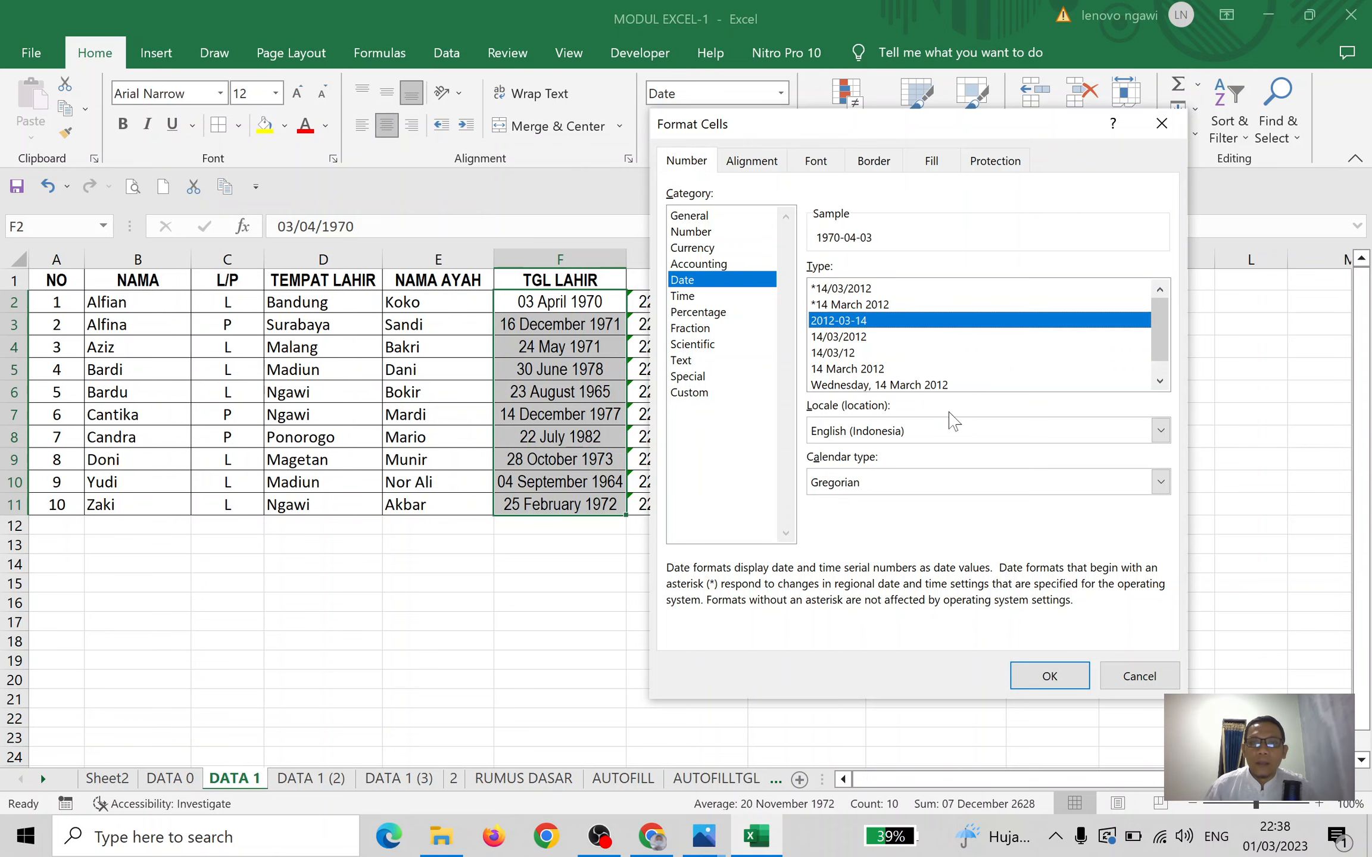
pyautogui.click(1047, 676)
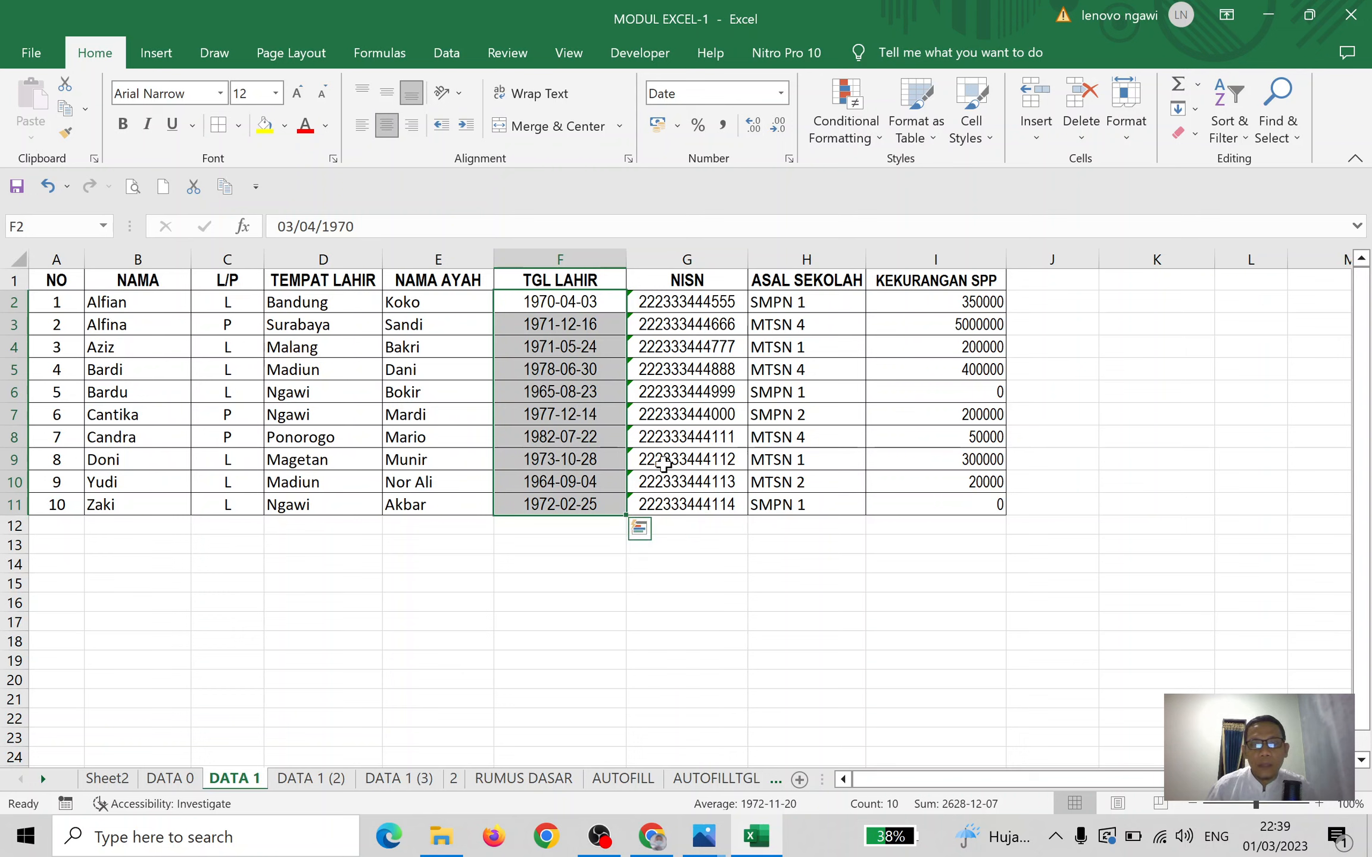
# Switch the TGL LAHIR dates in F2:F11 back to the *14 March 2012 date type
pyautogui.rightClick(569, 348)
pyautogui.click(678, 721)
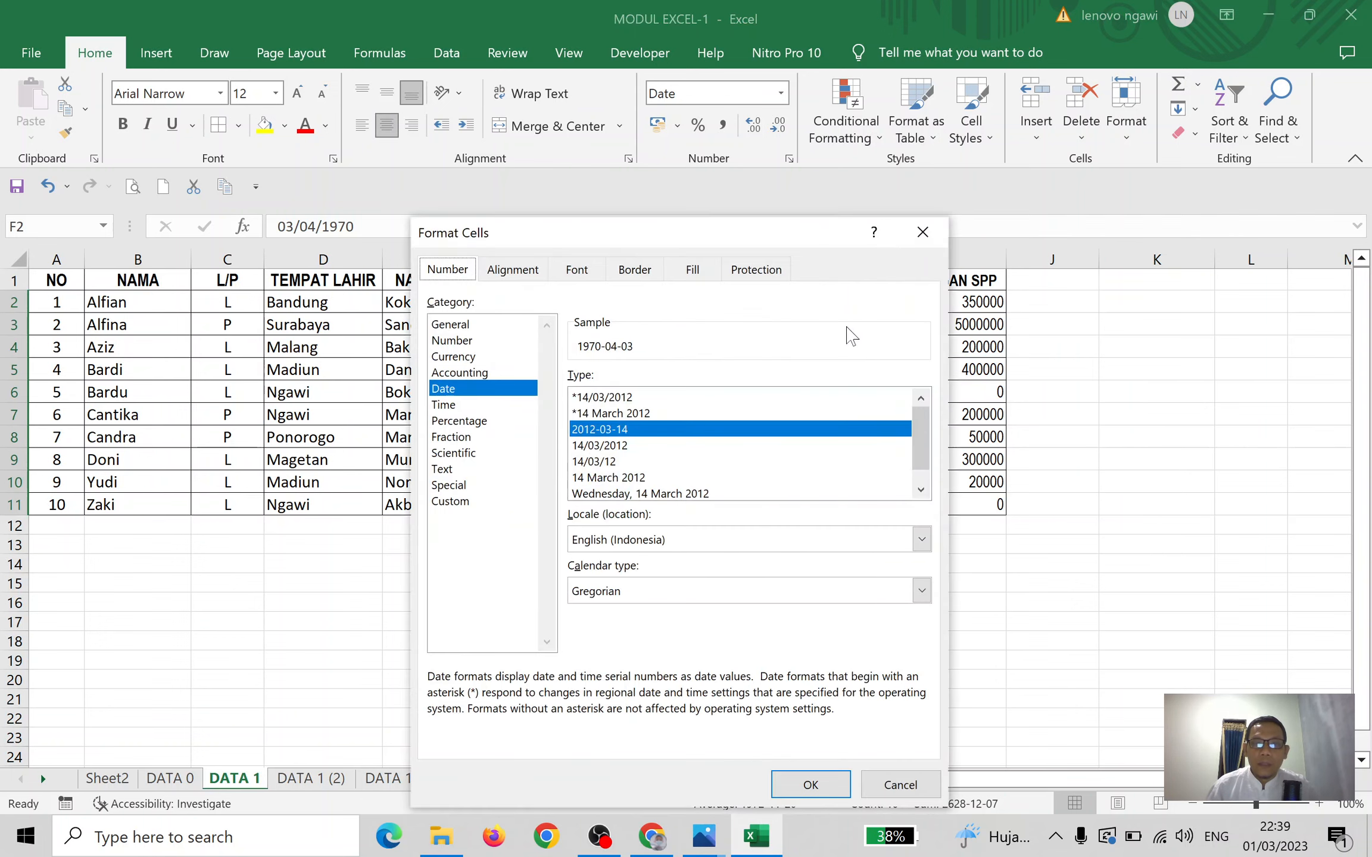
pyautogui.moveTo(706, 230); pyautogui.dragTo(944, 59)
pyautogui.click(864, 238)
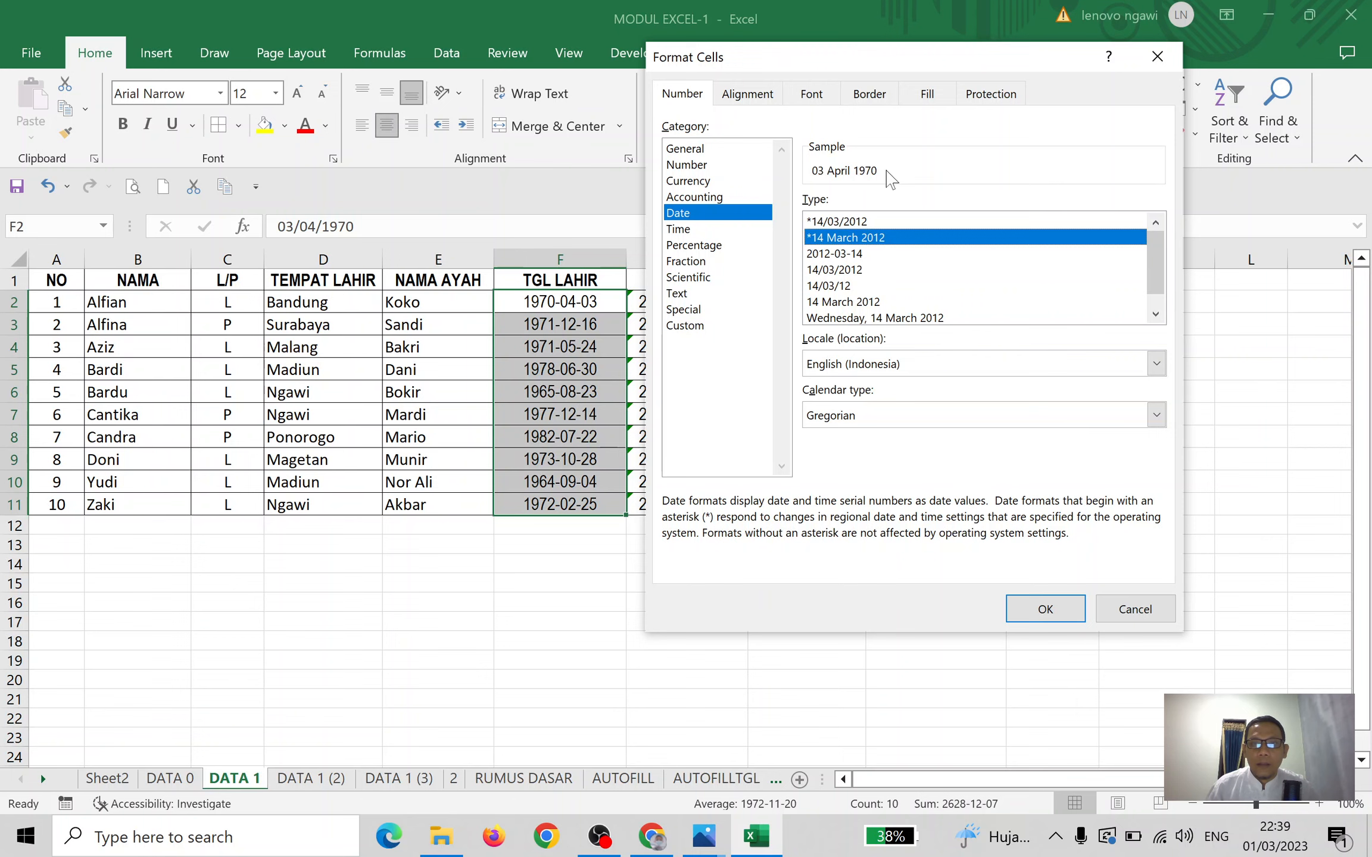
pyautogui.click(1043, 607)
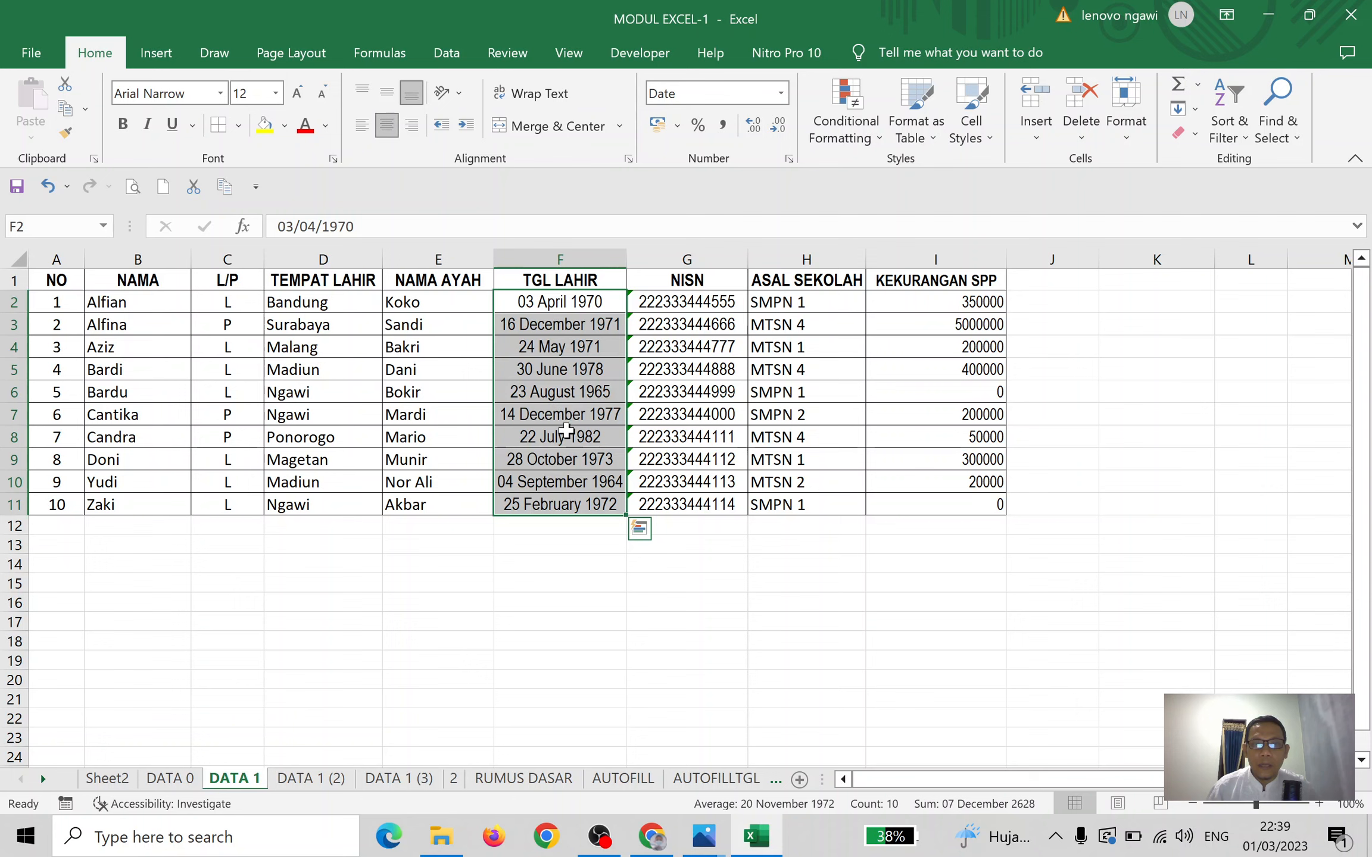
# Apply the date type with weekday, Wednesday, 14 March 2012, to the TGL LAHIR cells F2:F11
pyautogui.rightClick(584, 288)
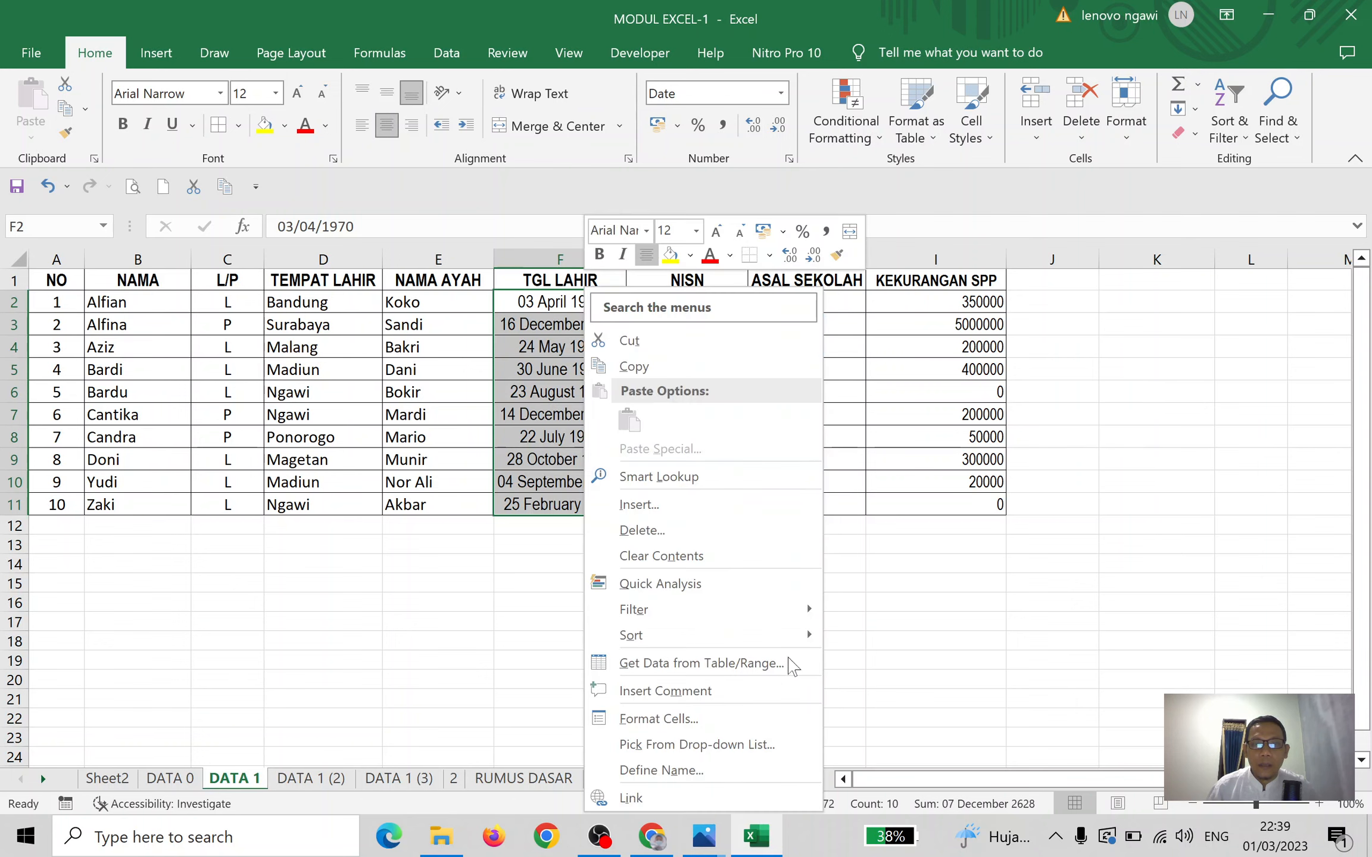
pyautogui.click(748, 716)
pyautogui.moveTo(816, 233); pyautogui.dragTo(1044, 95)
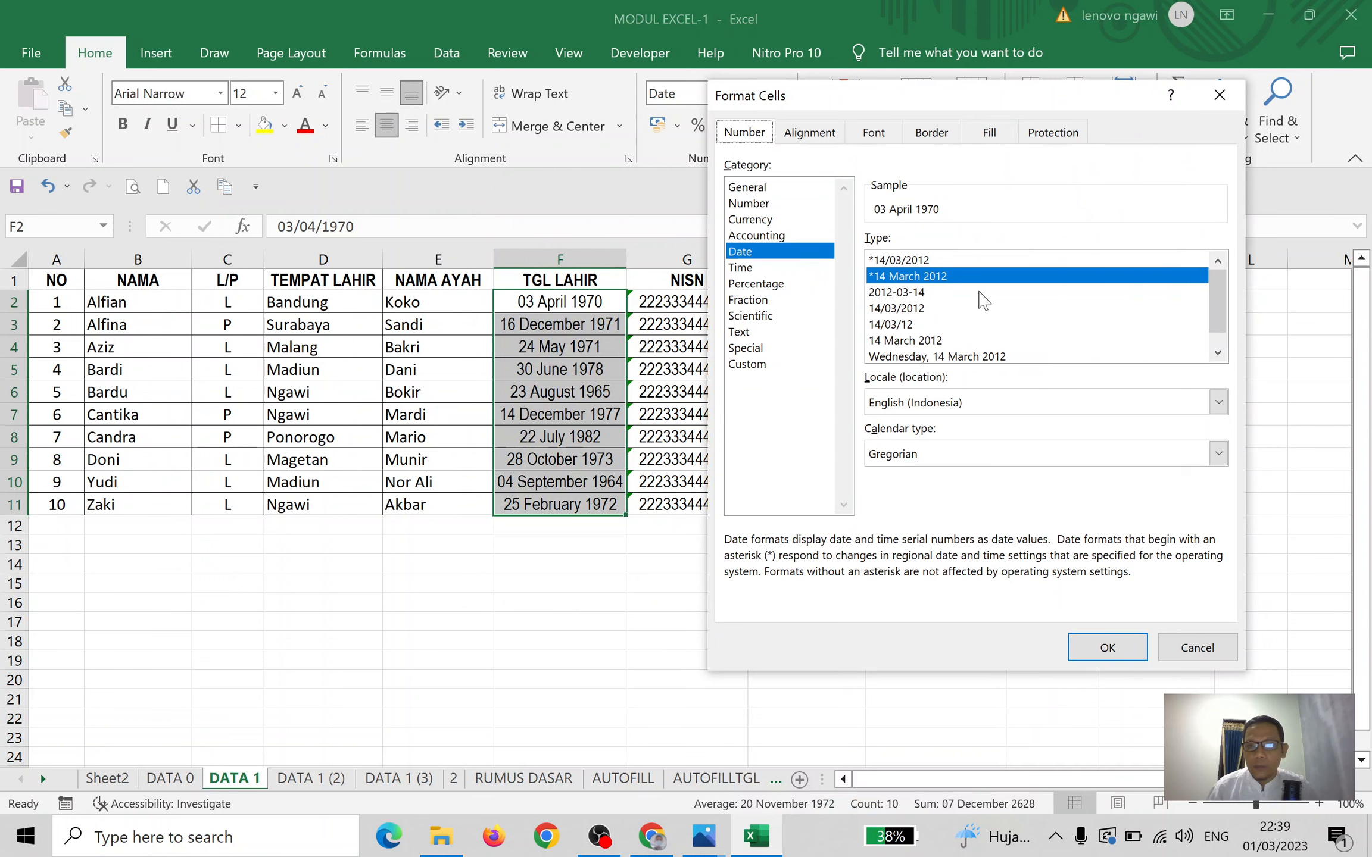
pyautogui.click(920, 357)
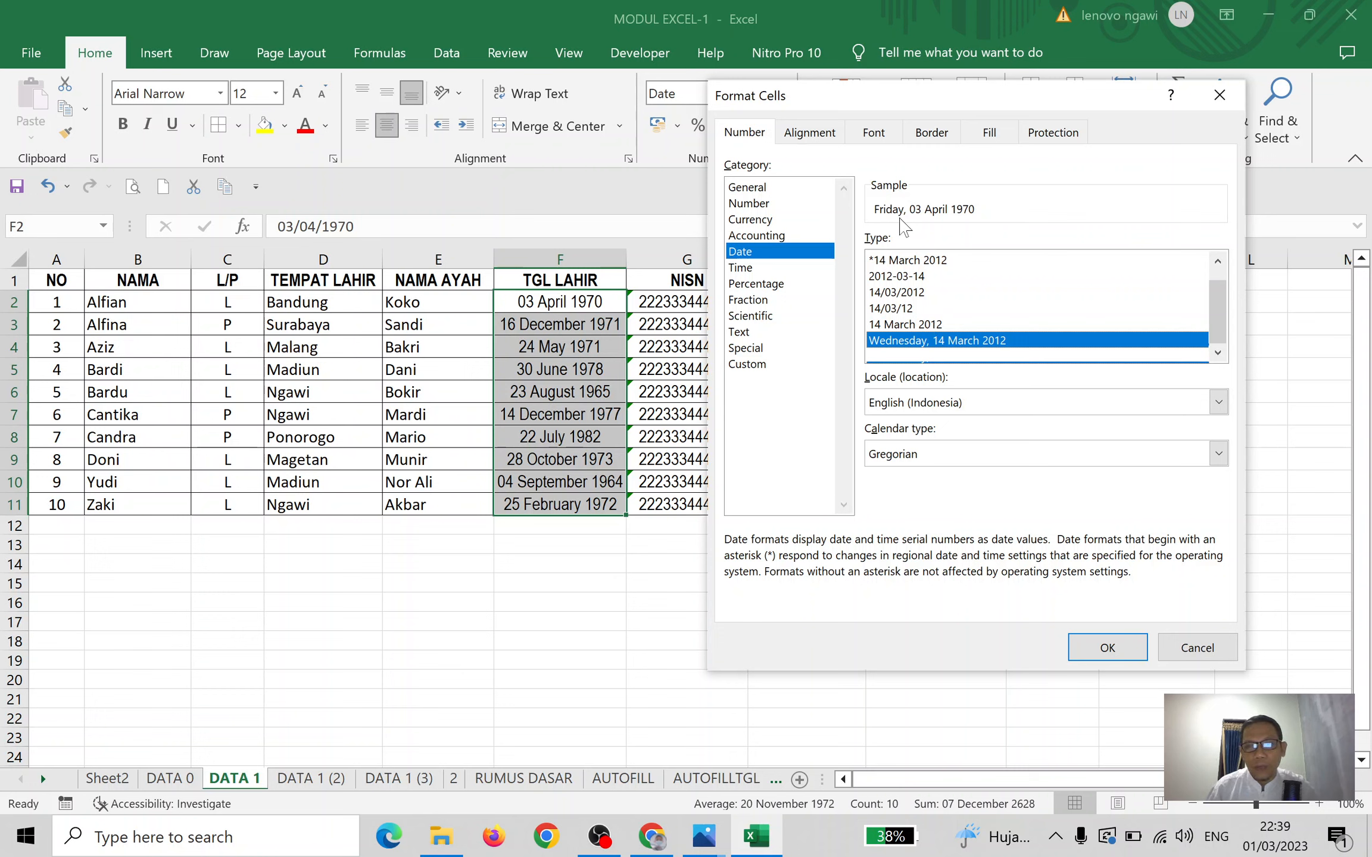
pyautogui.click(1106, 647)
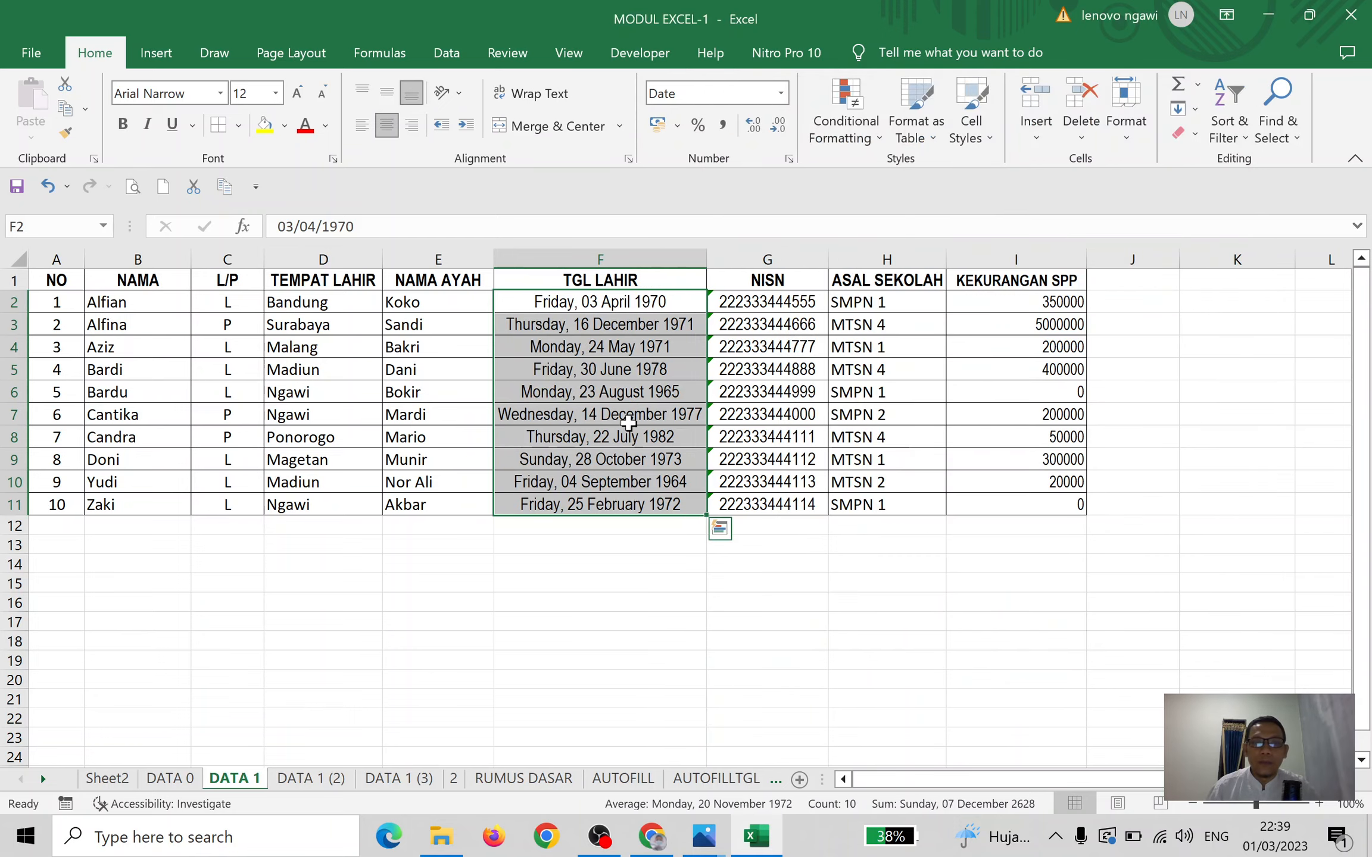
# Set the TGL LAHIR cells F2:F11 to the *14 March 2012 date type without the weekday
pyautogui.rightClick(626, 350)
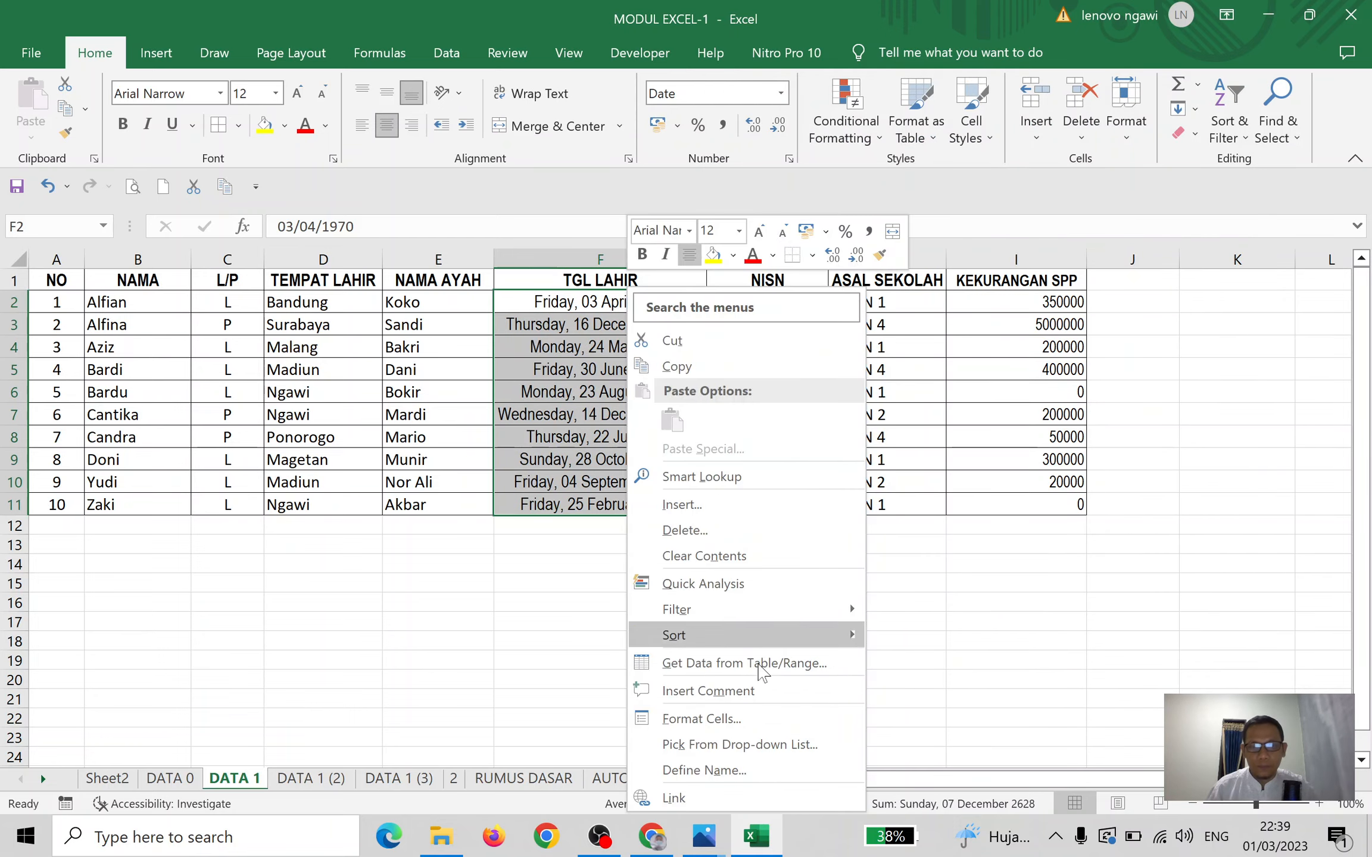
pyautogui.click(744, 718)
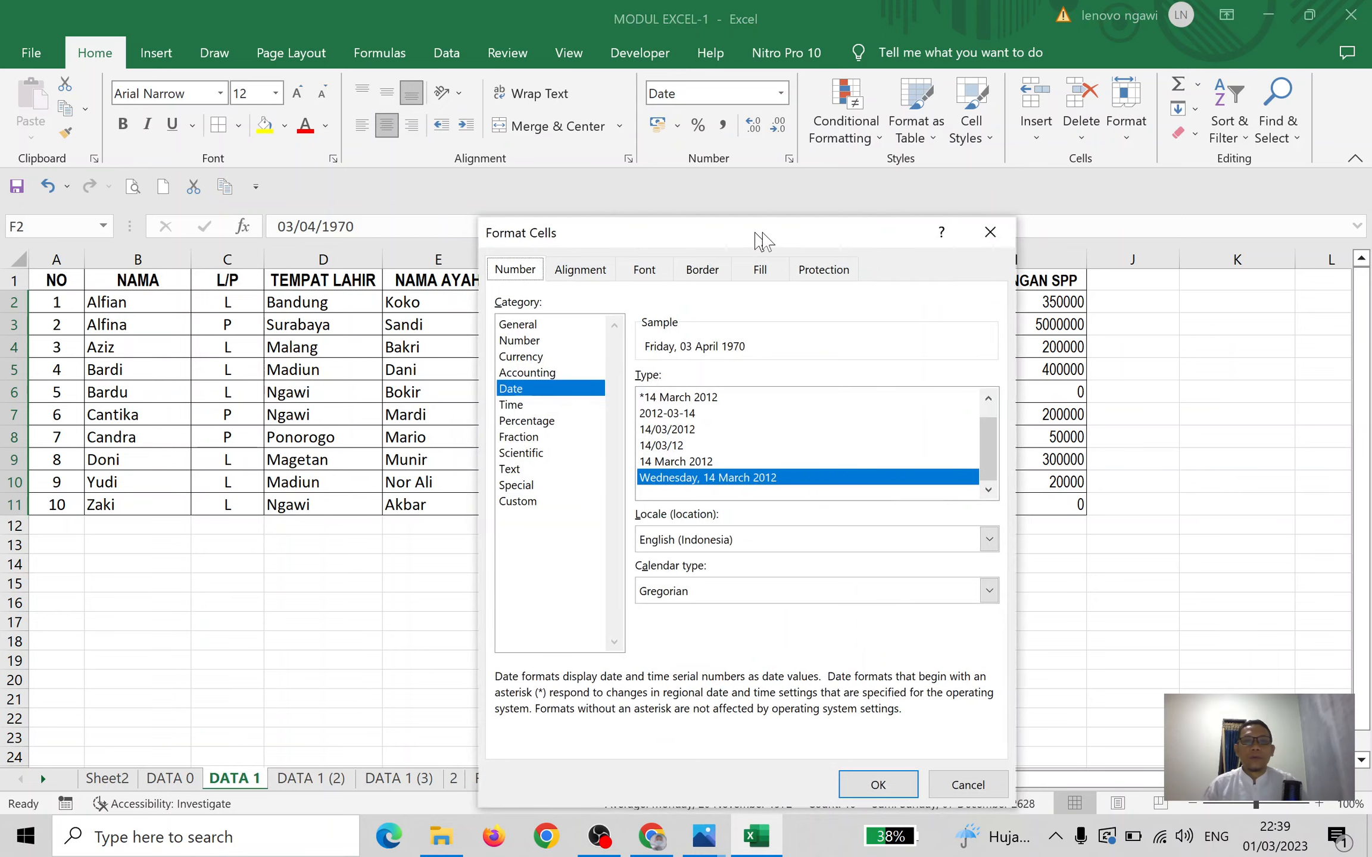
pyautogui.moveTo(759, 238); pyautogui.dragTo(1015, 143)
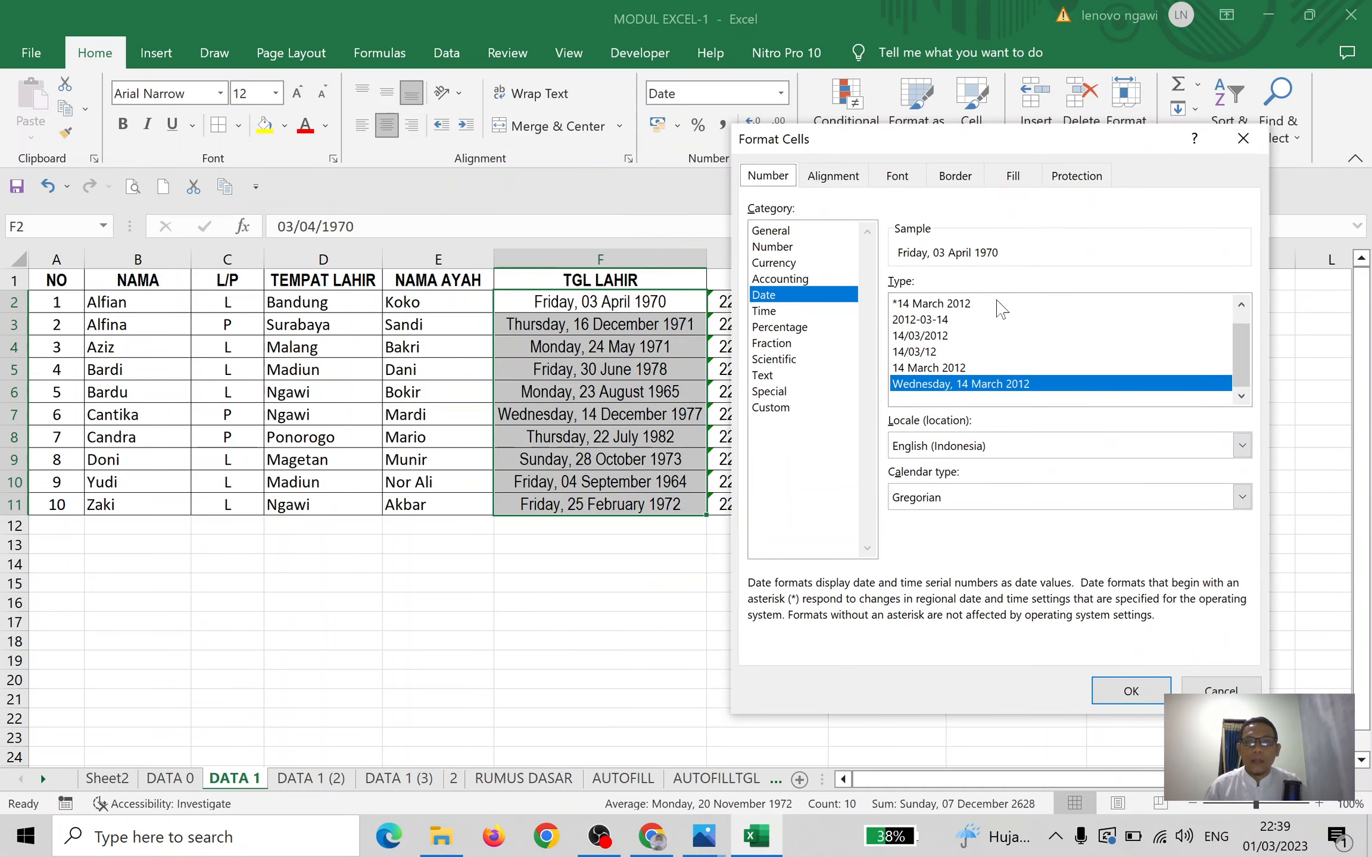
pyautogui.scroll(1, 991, 343)
pyautogui.click(949, 324)
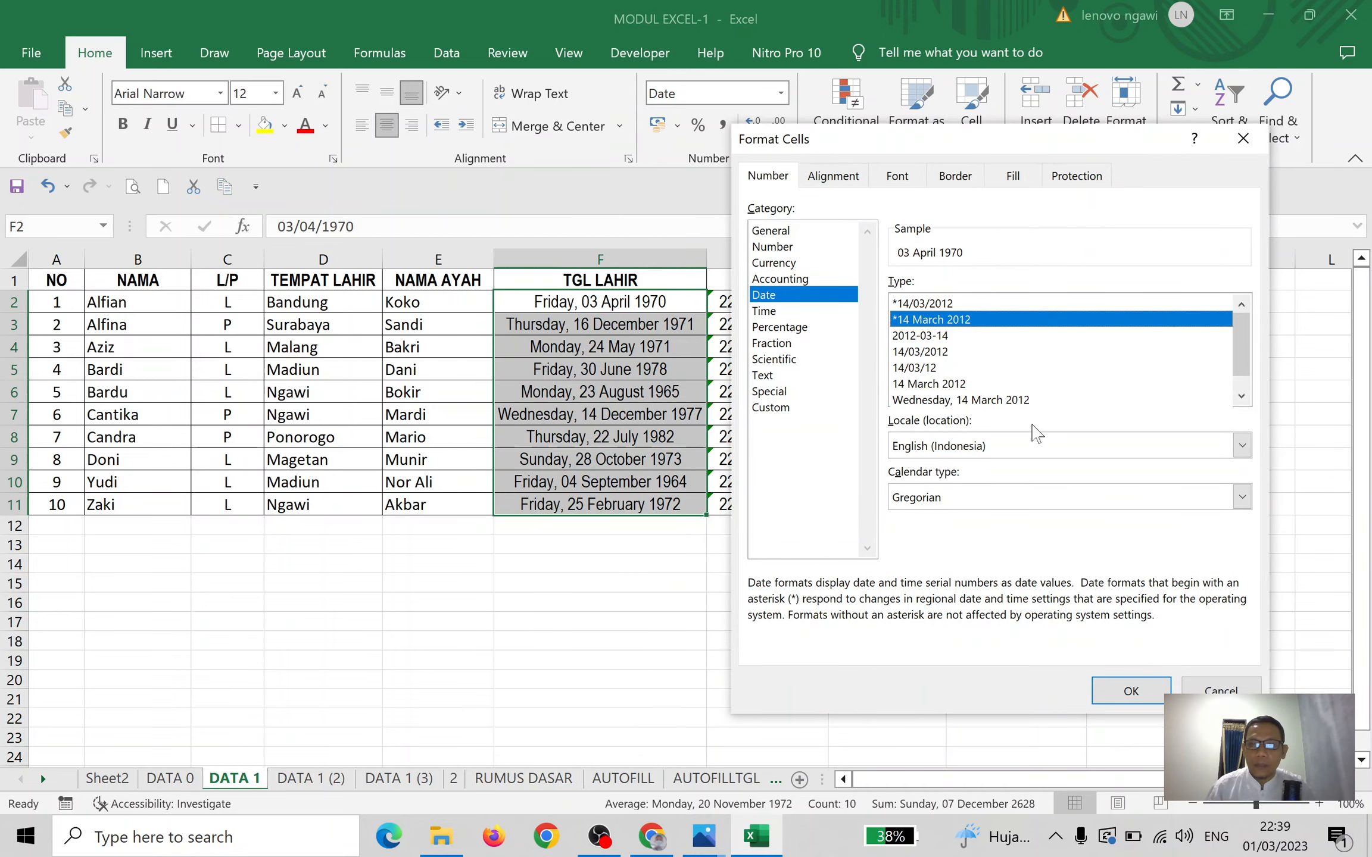
pyautogui.click(1127, 693)
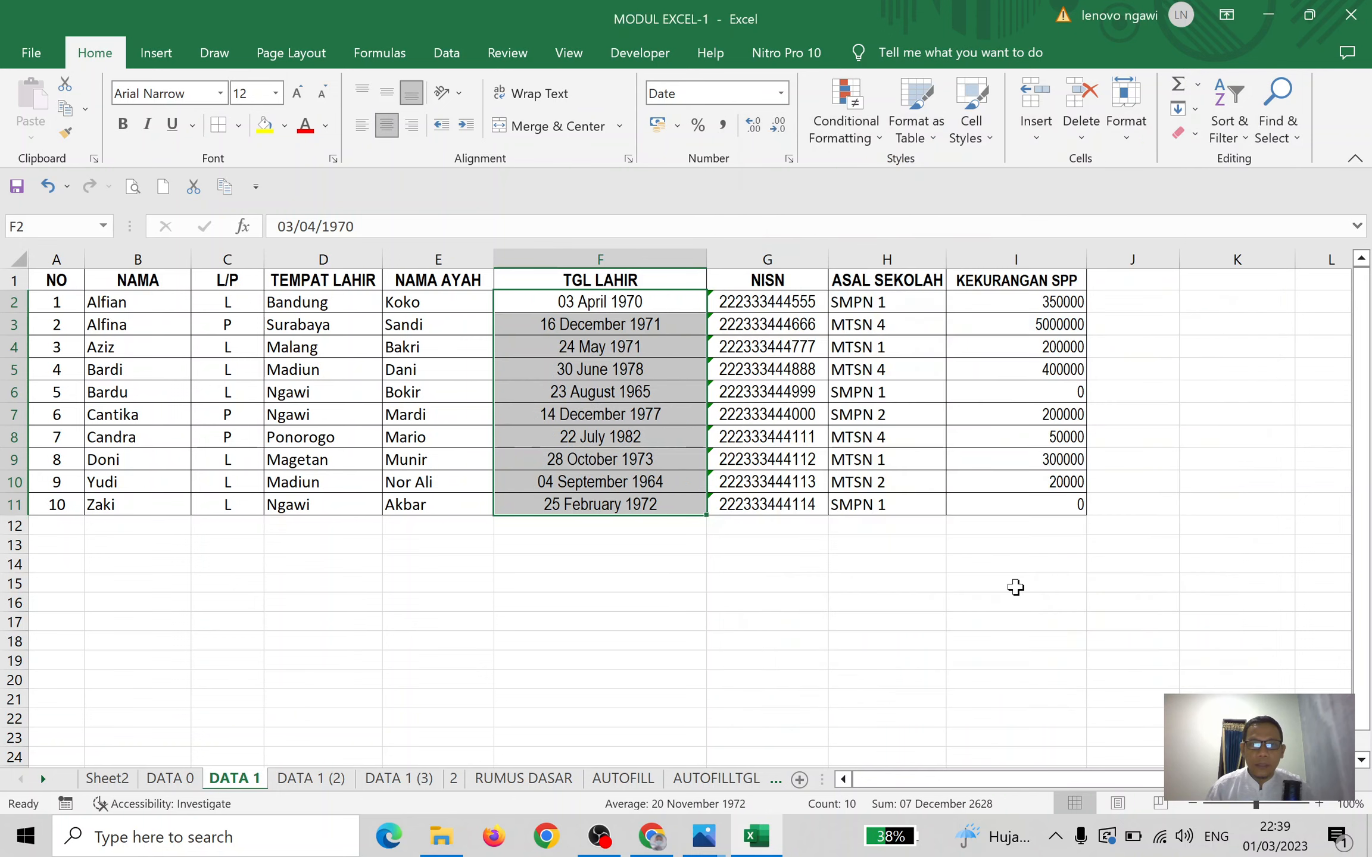
# Remove the centre alignment from the TGL LAHIR dates and narrow column F to fit them closely
pyautogui.click(398, 132)
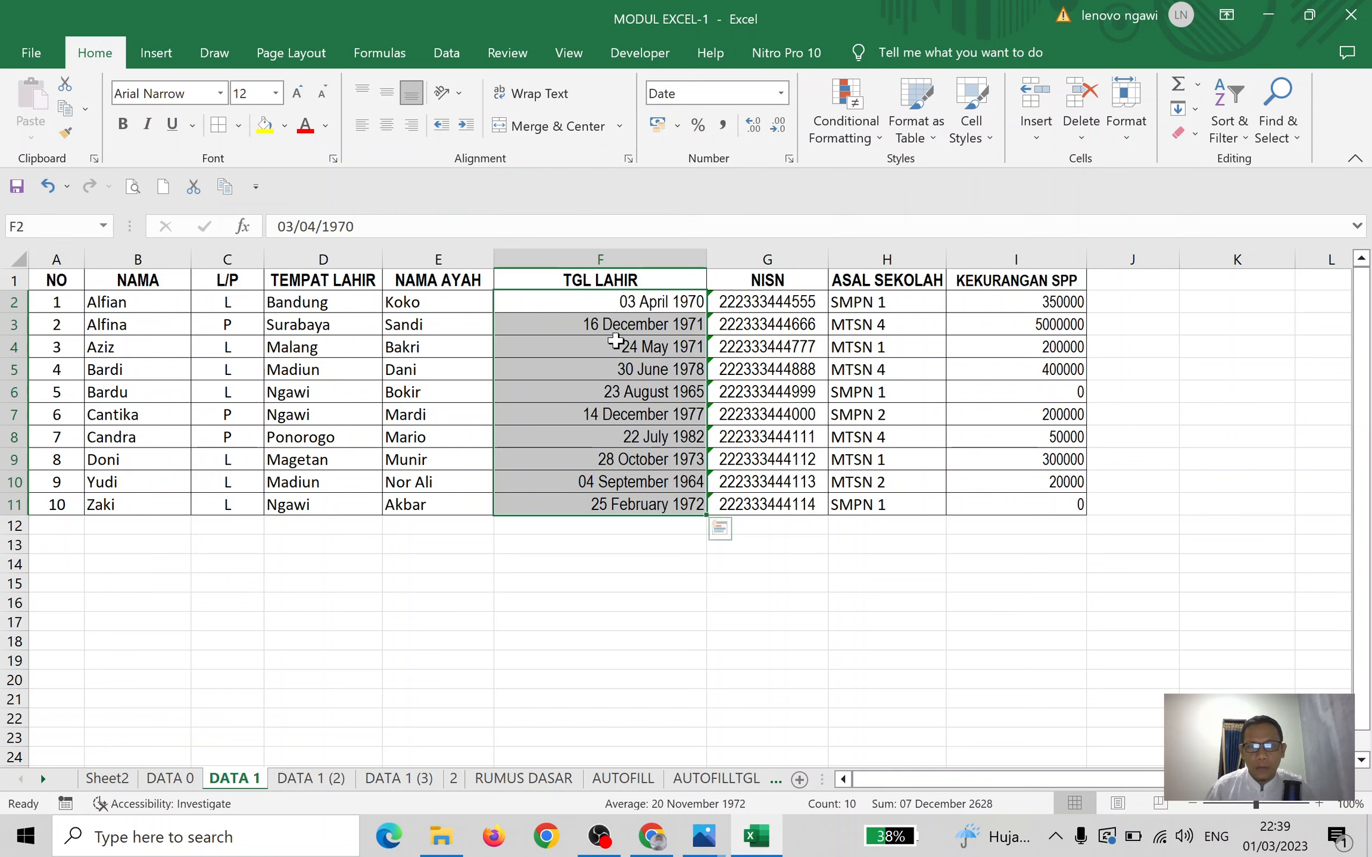
pyautogui.moveTo(705, 260); pyautogui.dragTo(728, 261)
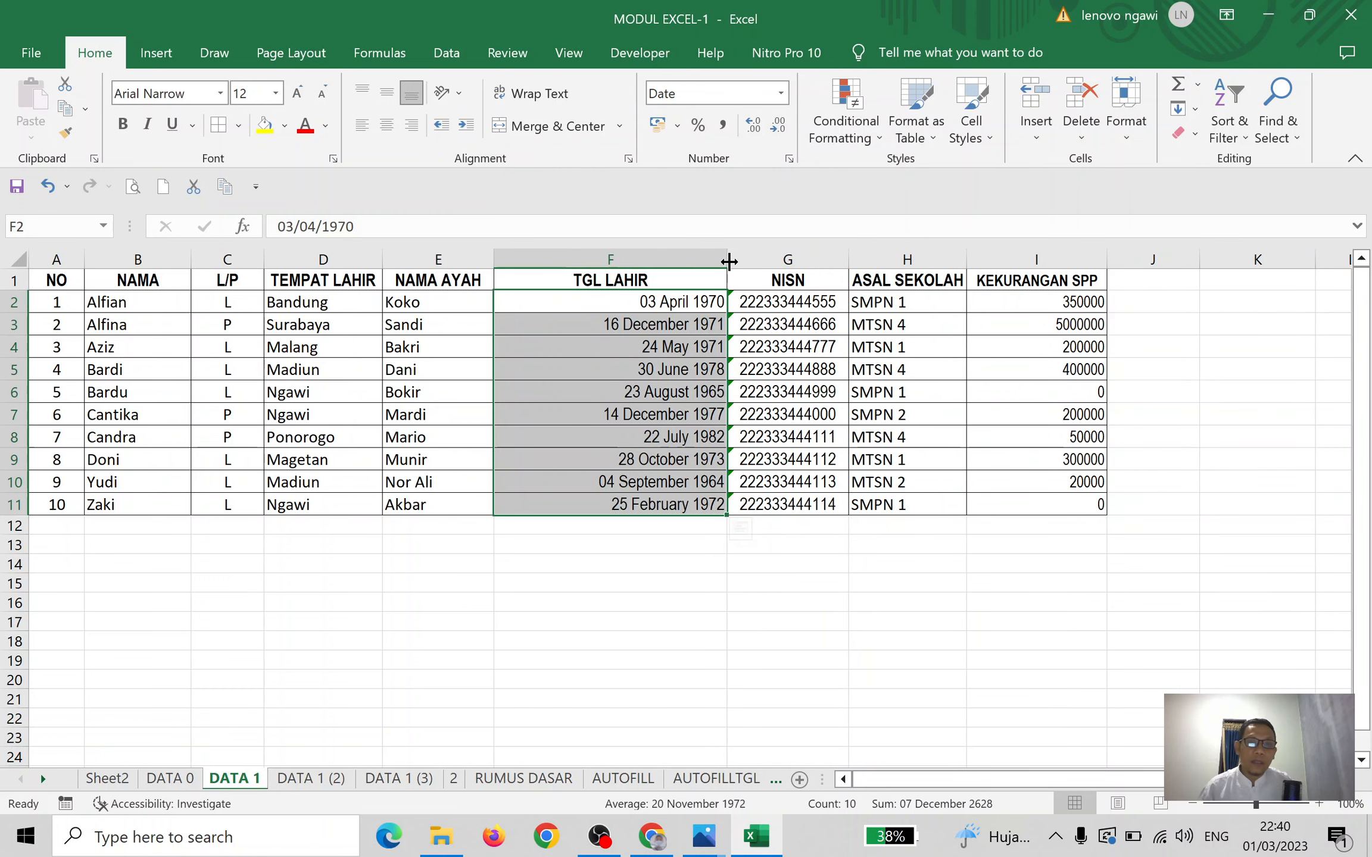
pyautogui.moveTo(728, 261); pyautogui.dragTo(657, 260)
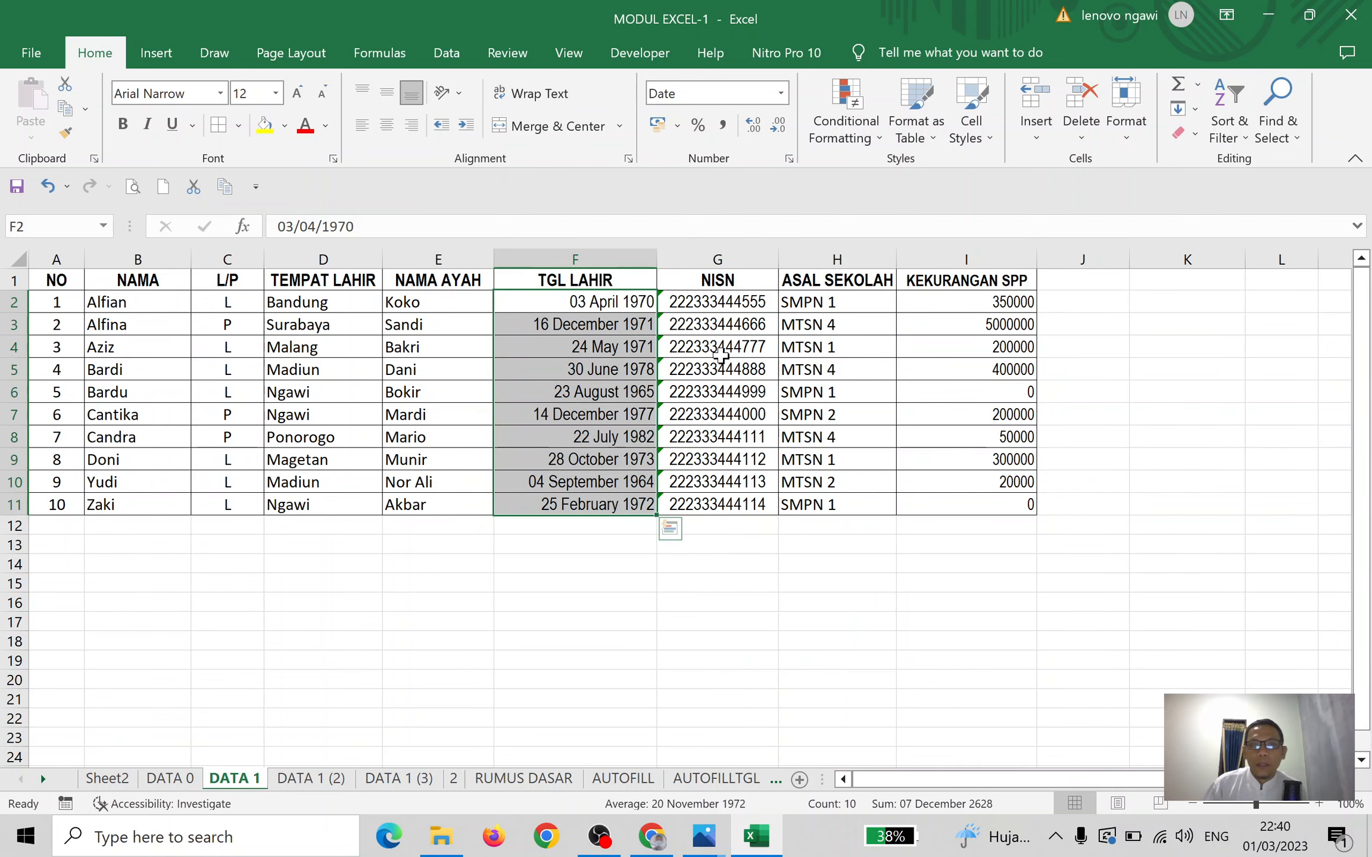
pyautogui.click(620, 342)
pyautogui.click(624, 303)
pyautogui.click(622, 326)
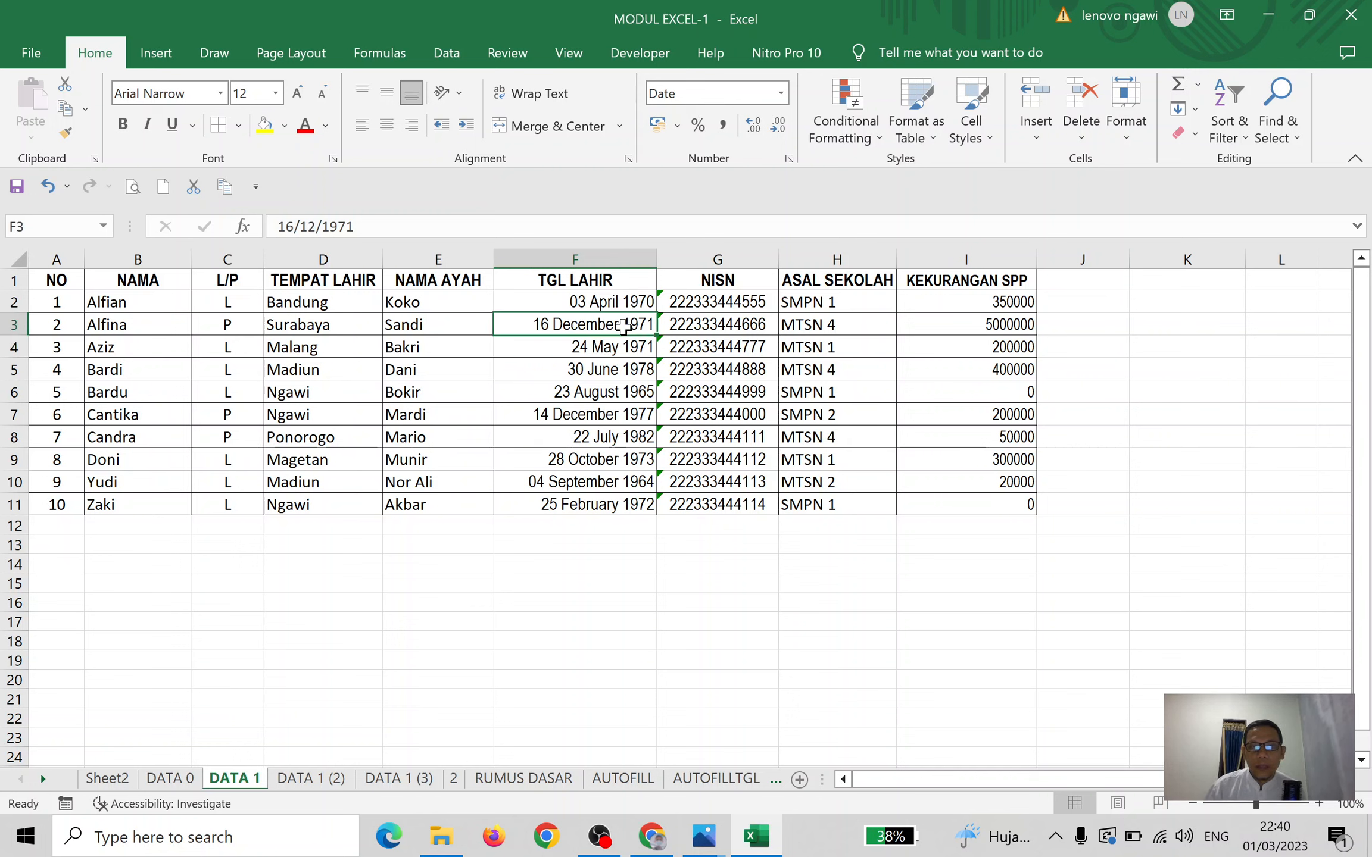
pyautogui.click(620, 305)
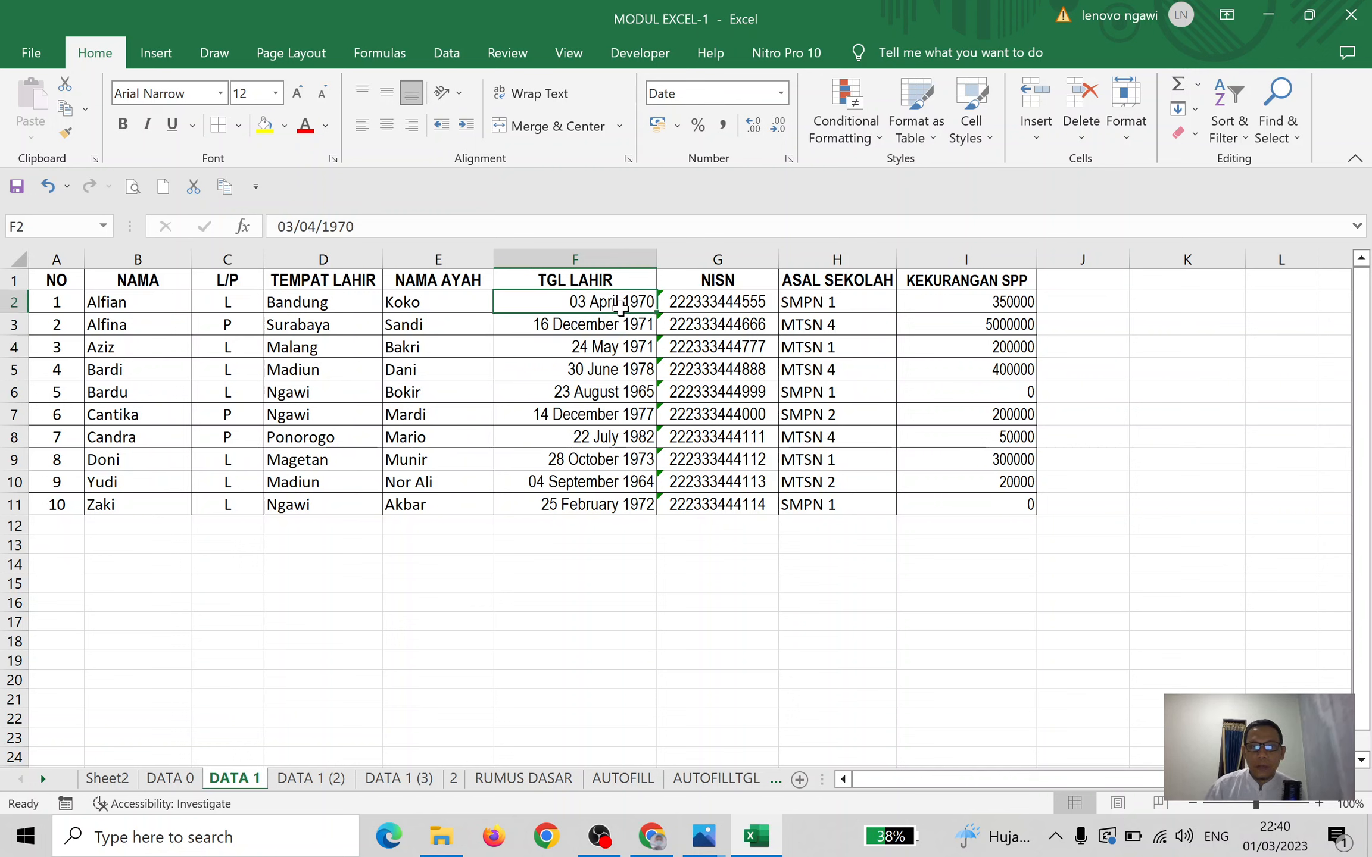
# Preview the General, Number, Currency, Accounting and Percentage format categories for the TGL LAHIR dates F2:F11, leaving the dates unmodified
pyautogui.moveTo(620, 307); pyautogui.dragTo(623, 503)
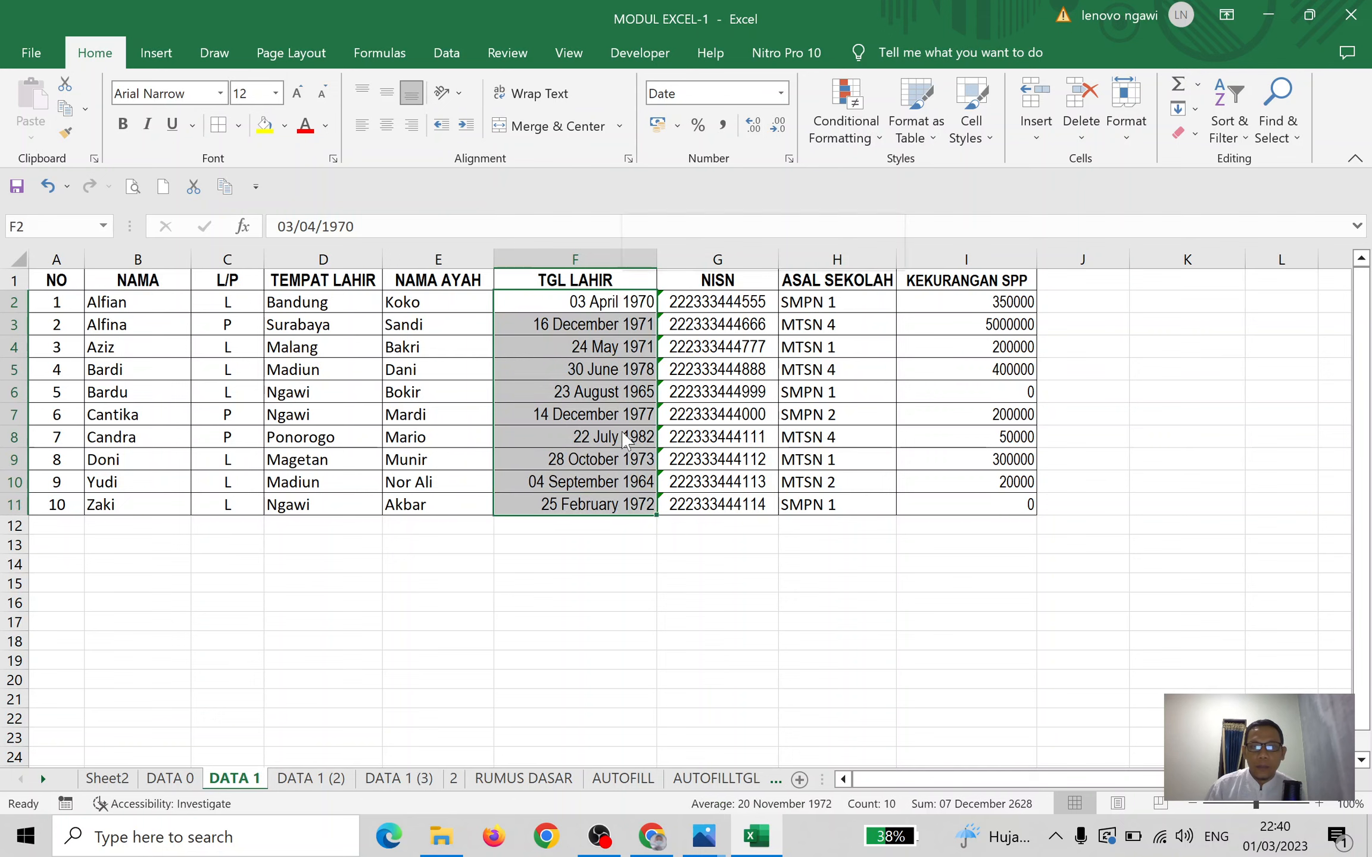
pyautogui.rightClick(622, 503)
pyautogui.click(790, 720)
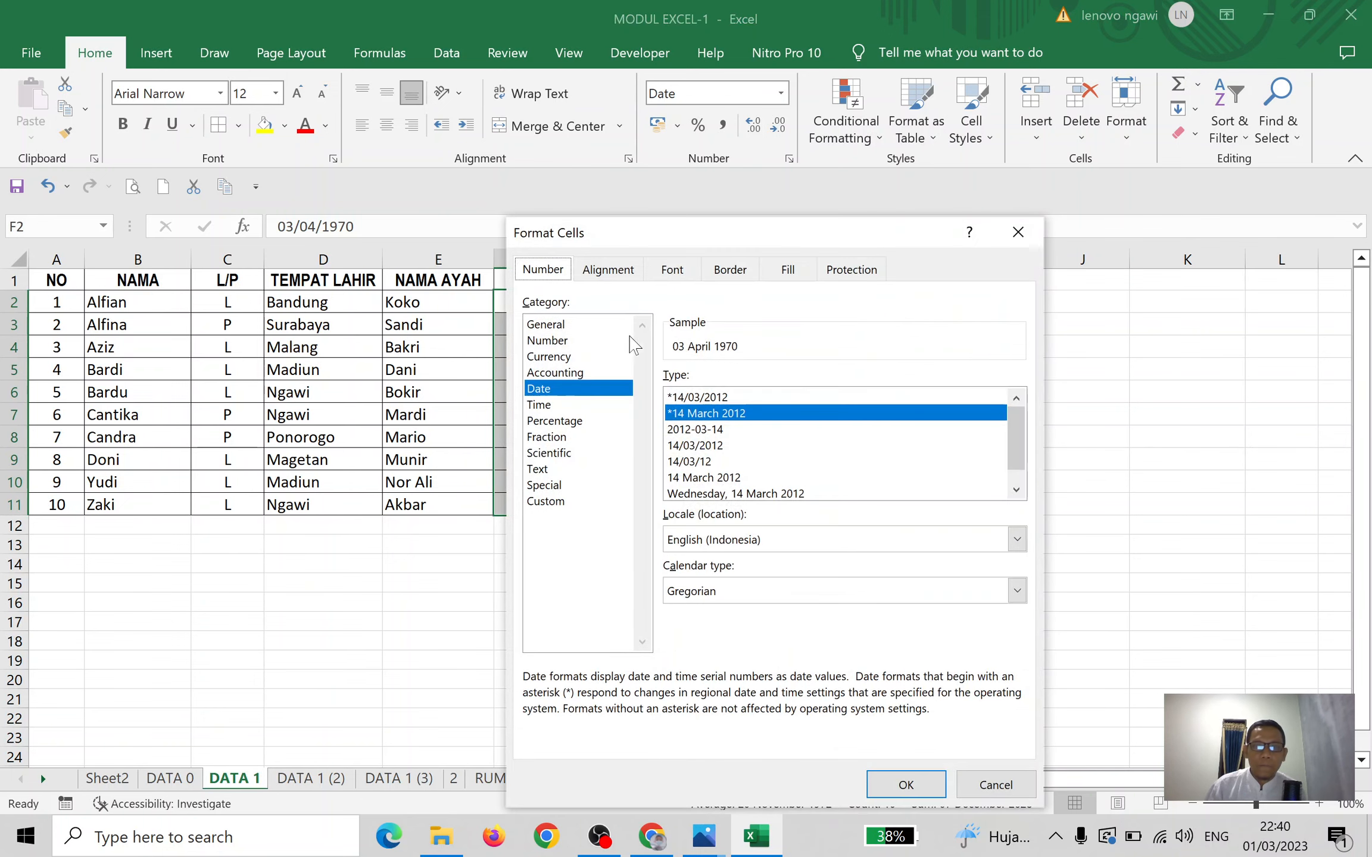
pyautogui.click(566, 325)
pyautogui.click(574, 341)
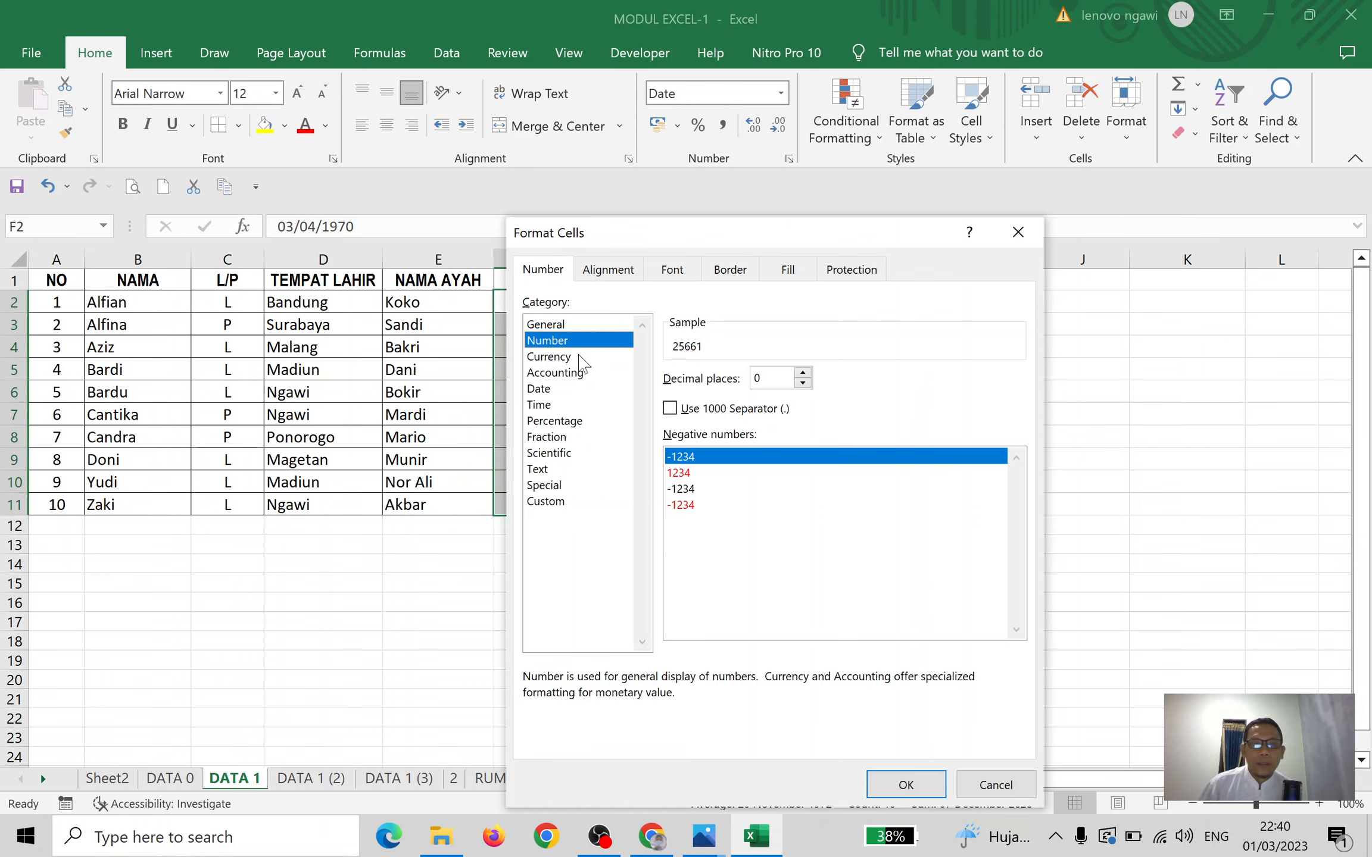
pyautogui.click(581, 358)
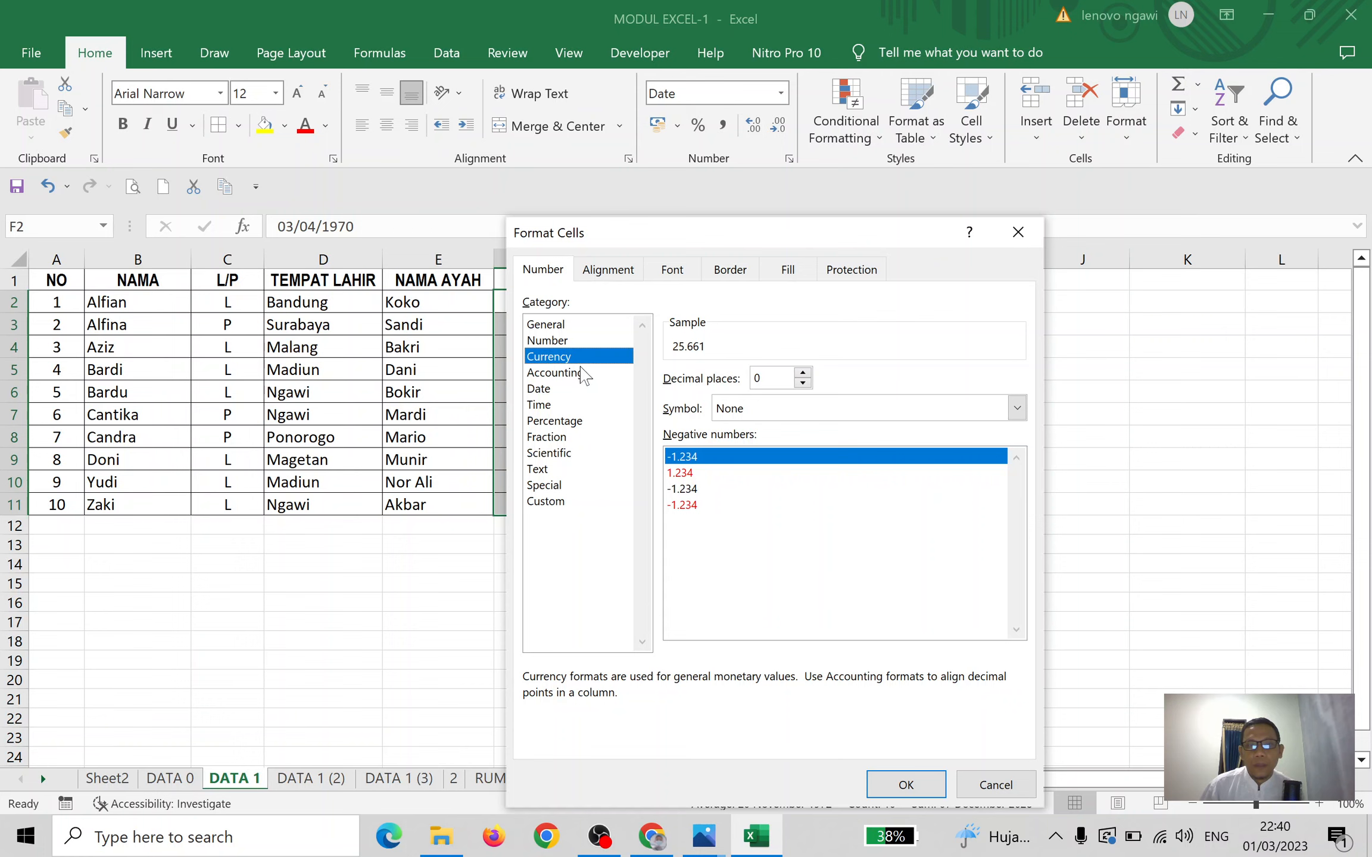
pyautogui.click(581, 374)
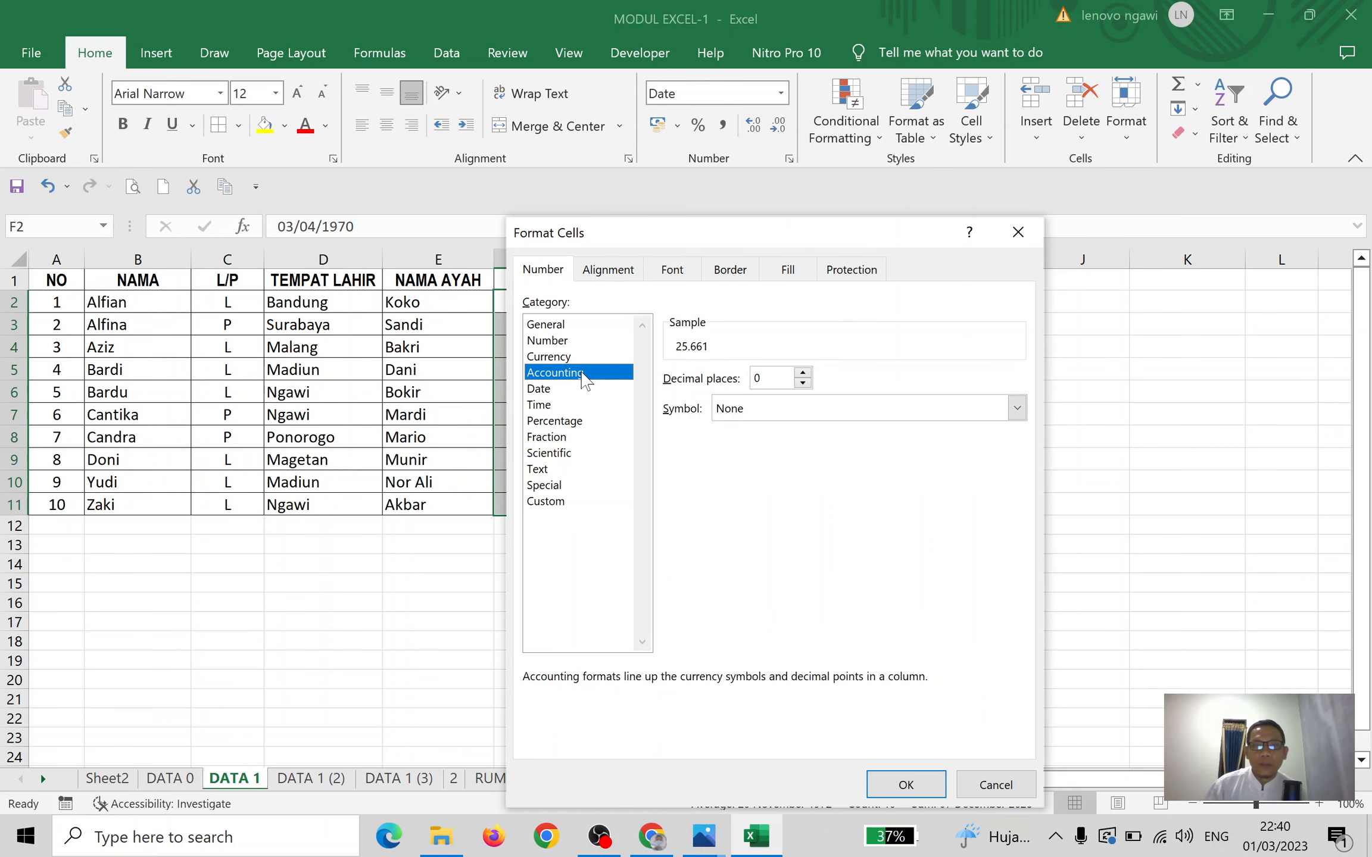
pyautogui.click(573, 426)
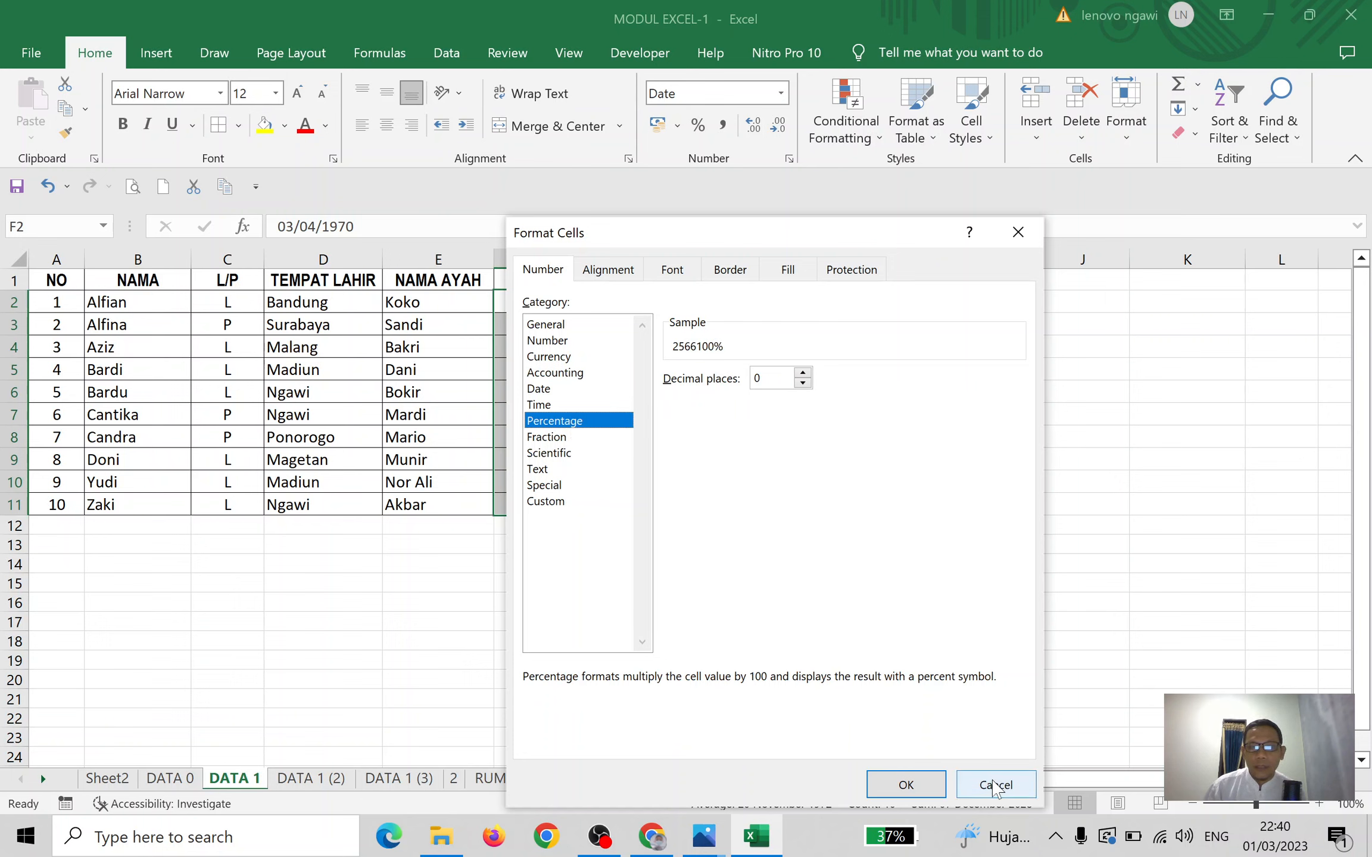
pyautogui.click(995, 785)
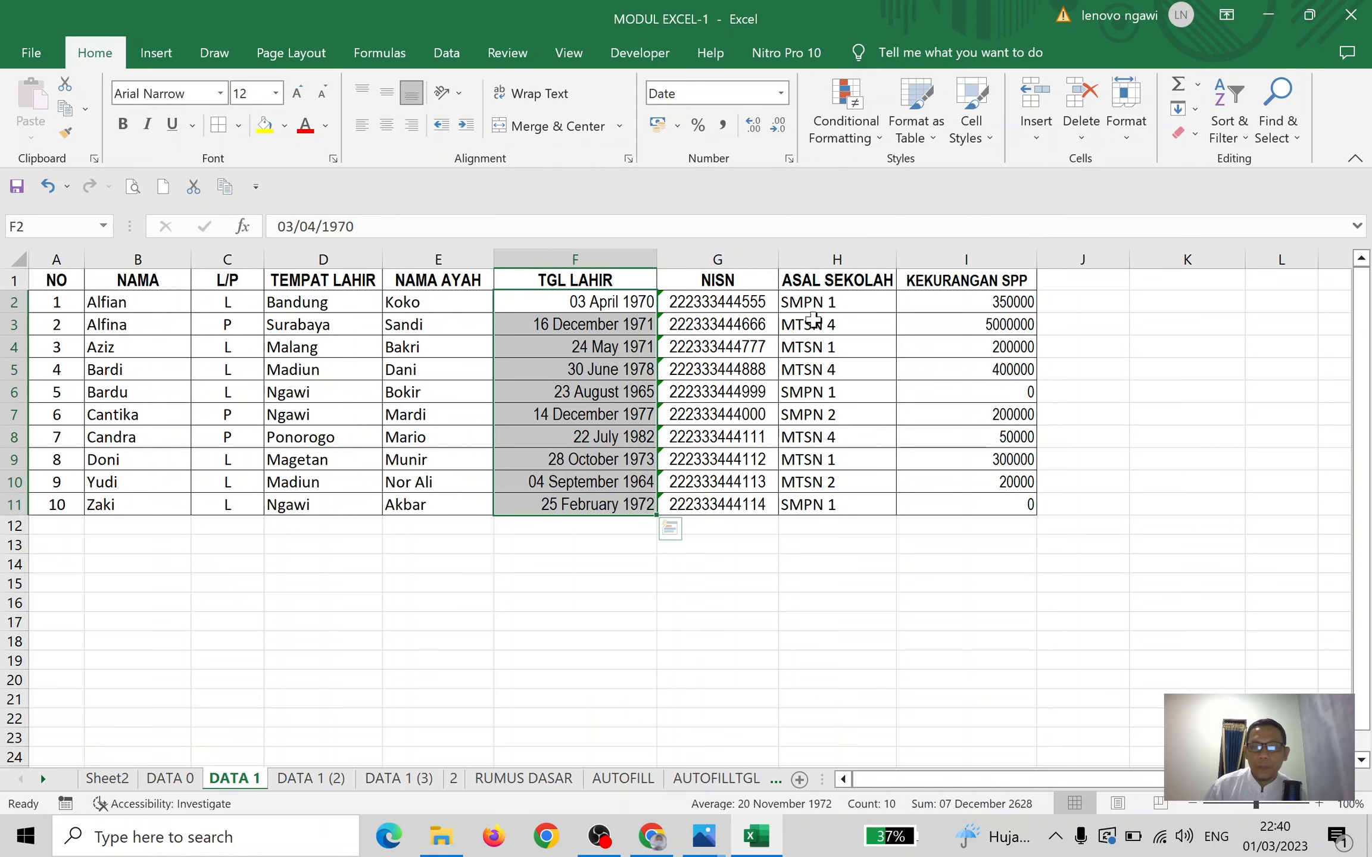
# Select the NISN cells G2:G11 to check their number format
pyautogui.click(725, 288)
pyautogui.click(730, 305)
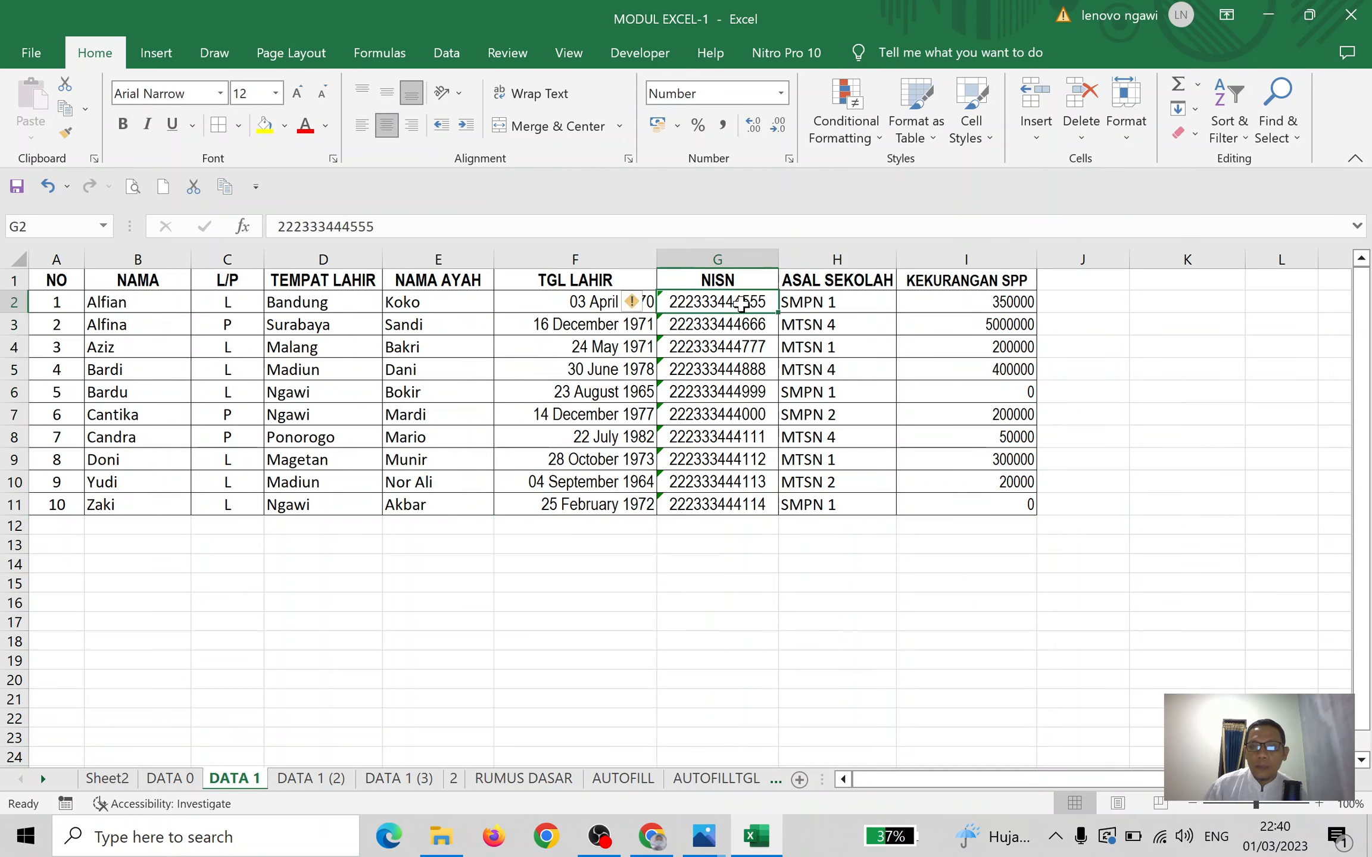
pyautogui.moveTo(731, 310); pyautogui.dragTo(721, 505)
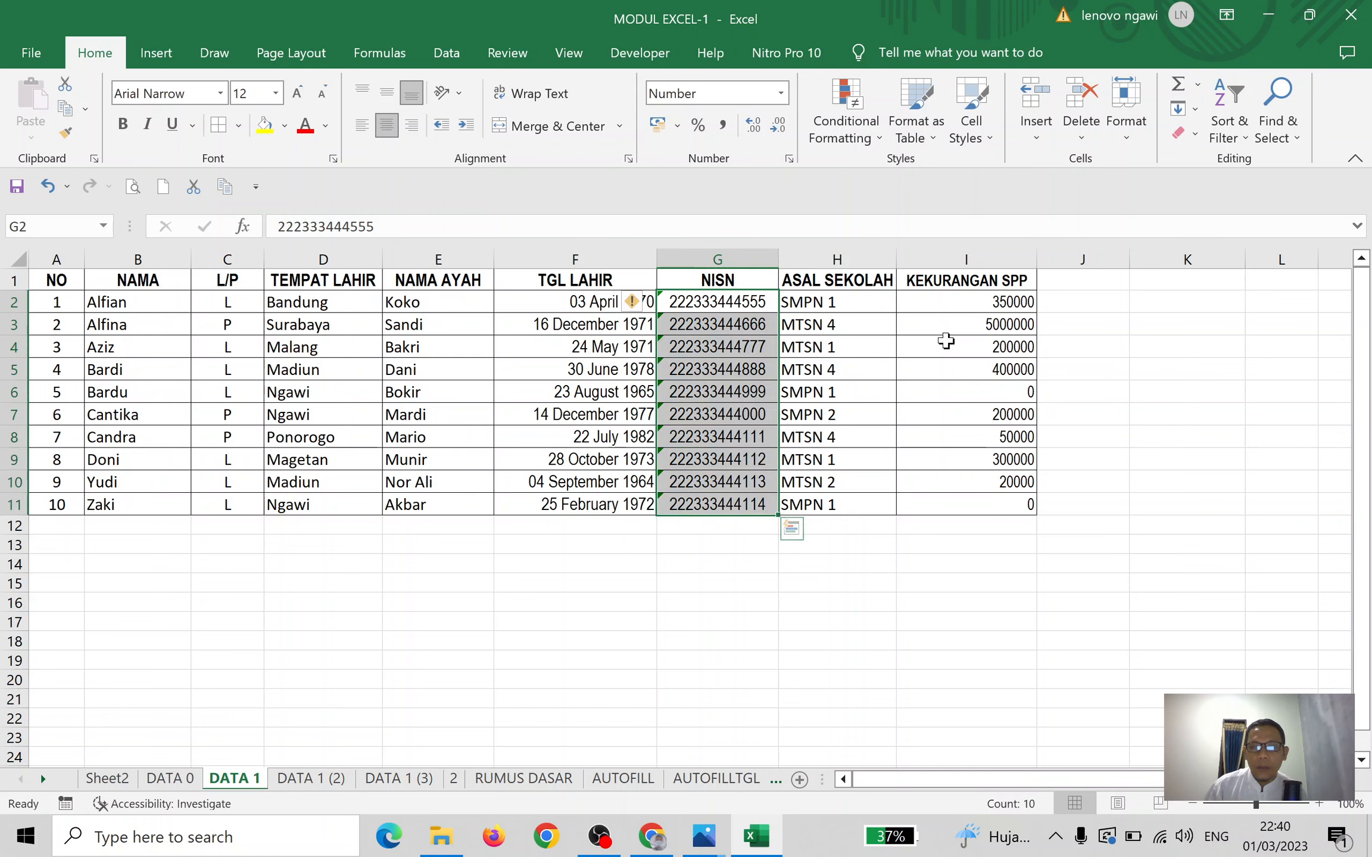
# Review the number formats available for the KEKURANGAN SPP amounts I2:I11 without applying any
pyautogui.moveTo(977, 304); pyautogui.dragTo(971, 503)
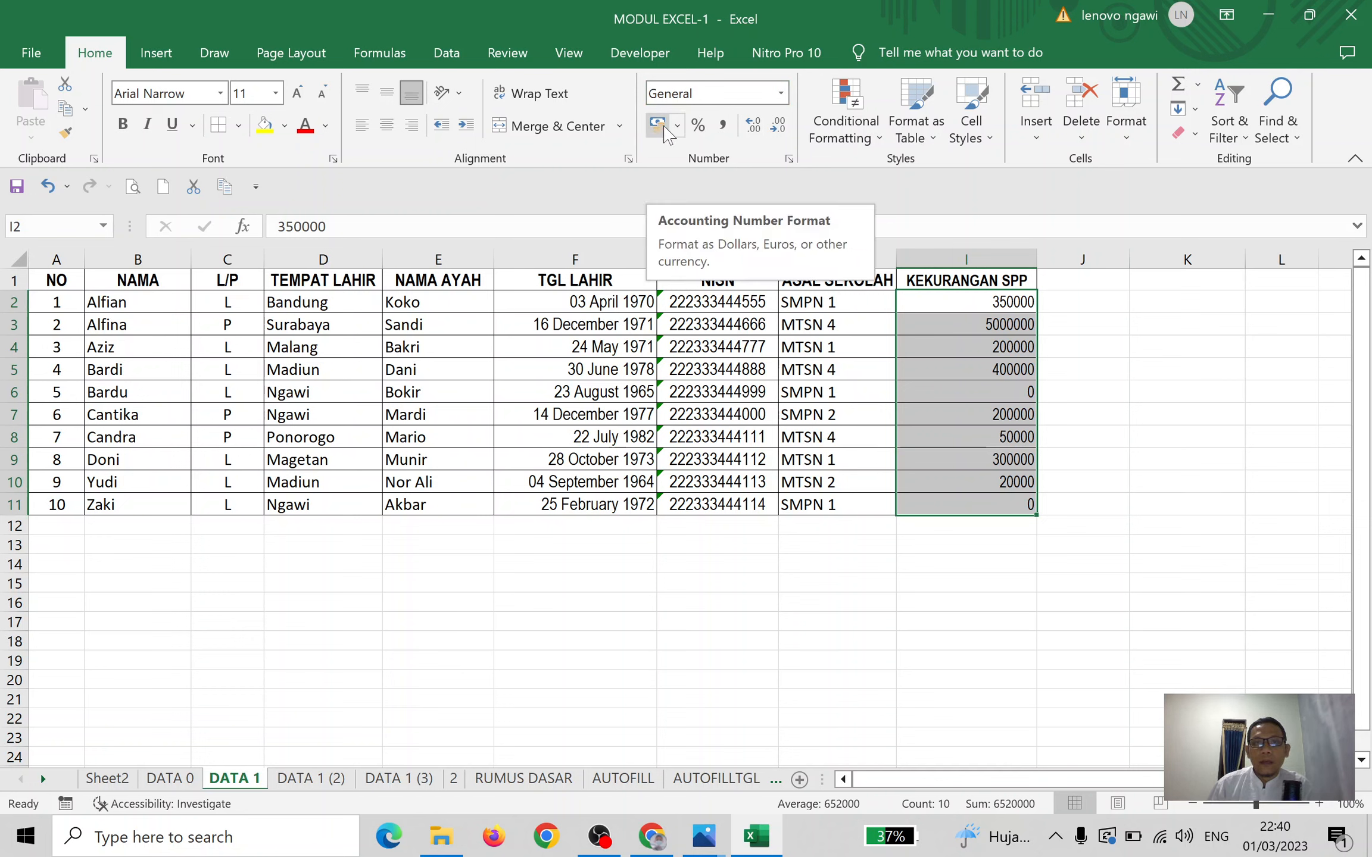
pyautogui.click(788, 159)
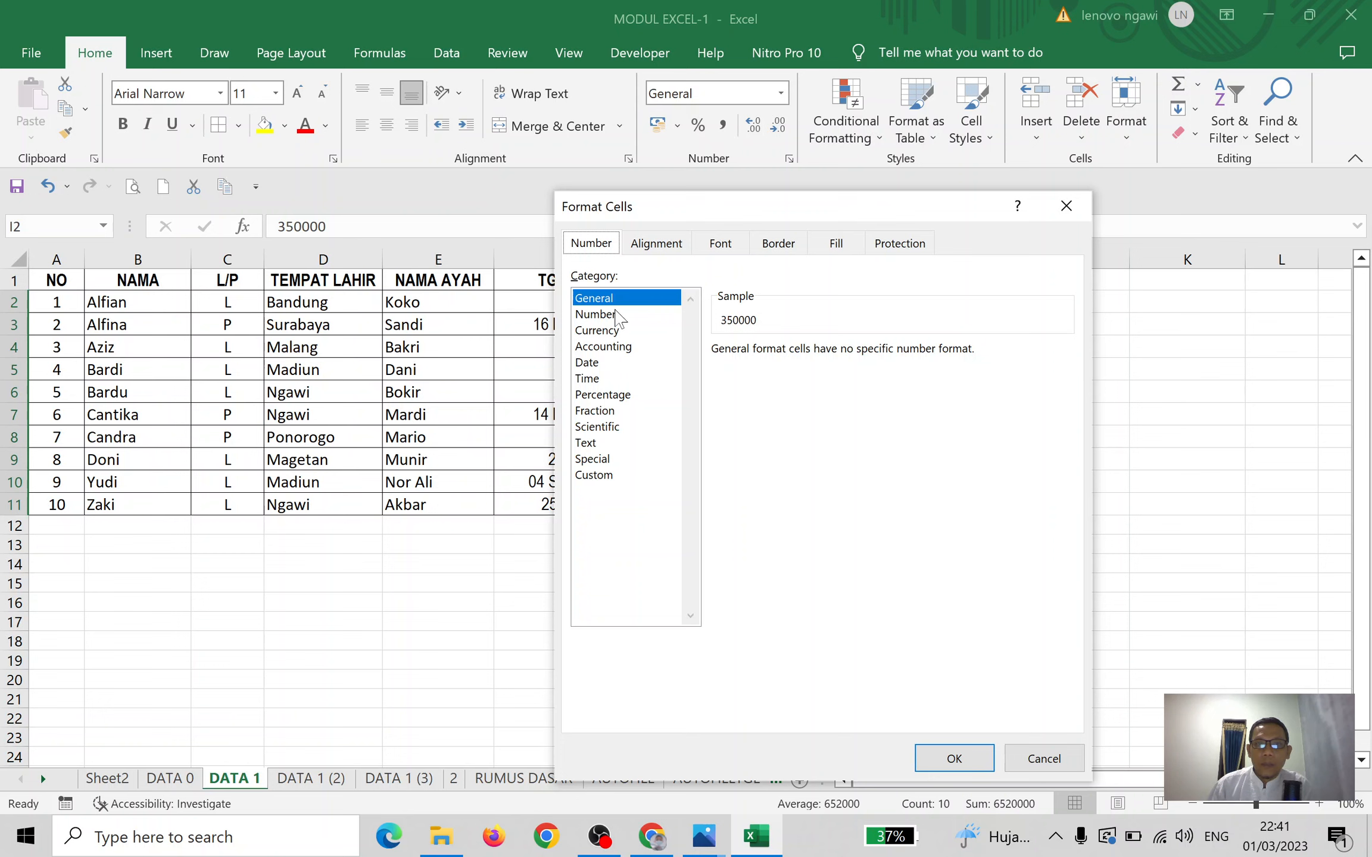
pyautogui.click(1065, 206)
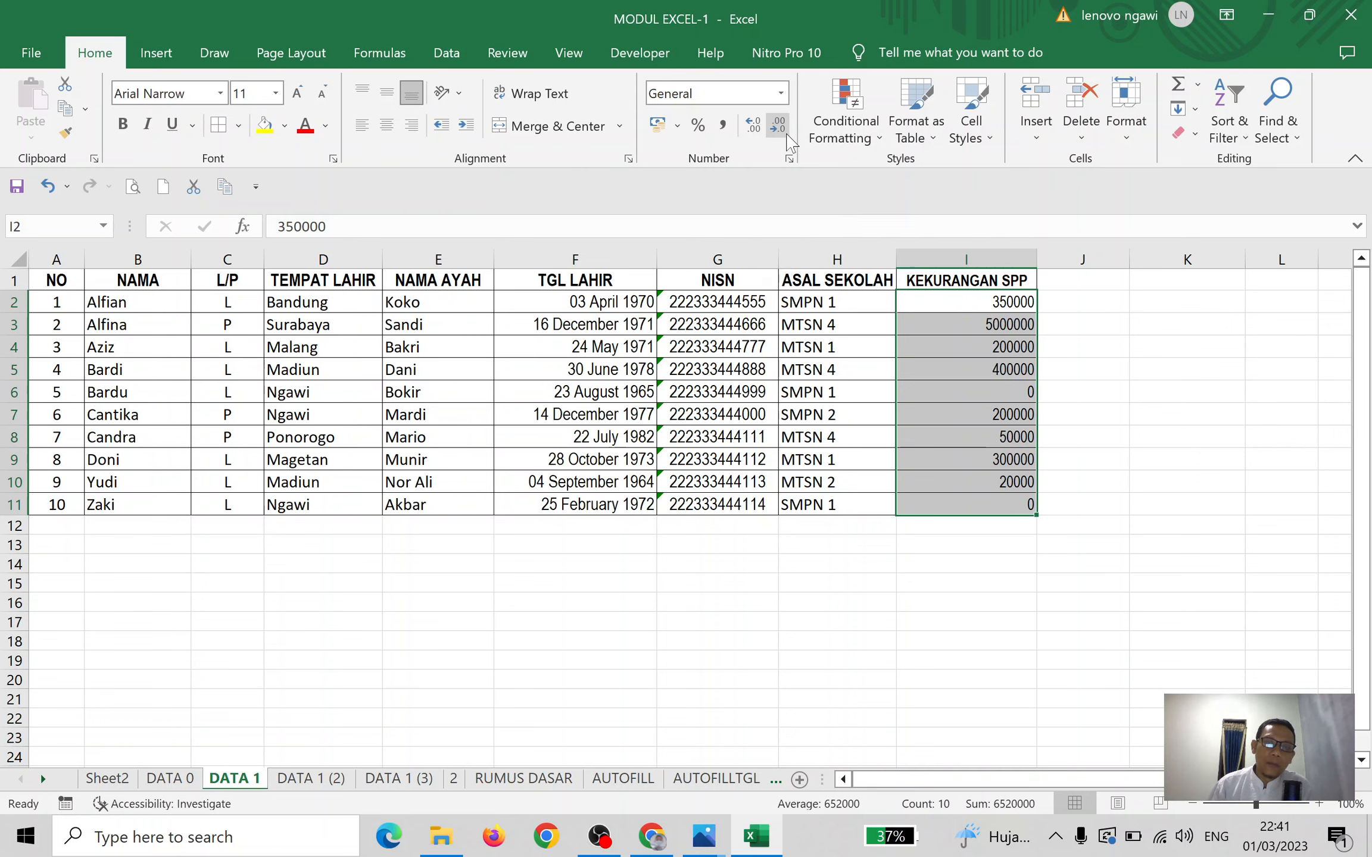
pyautogui.click(780, 95)
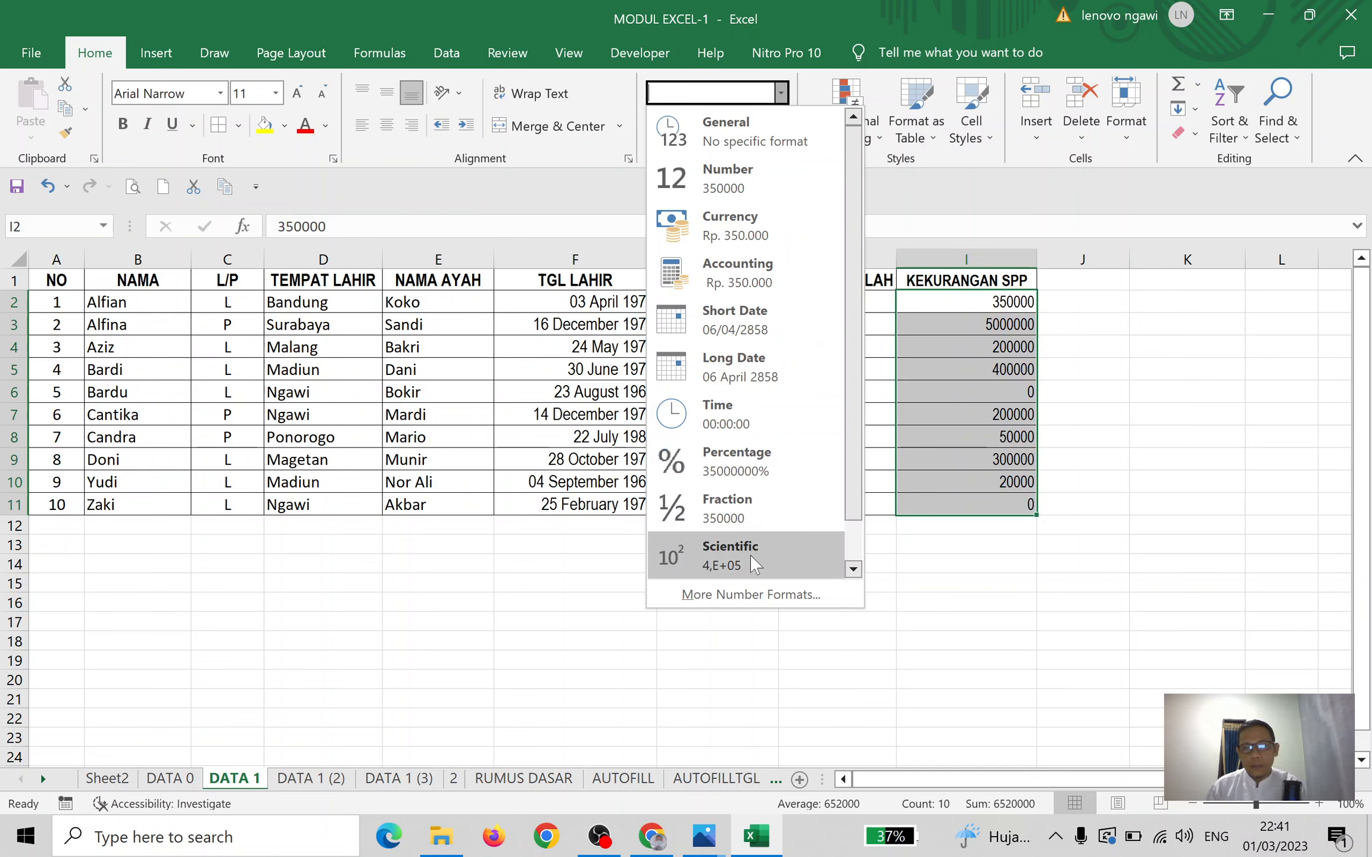
pyautogui.click(818, 96)
pyautogui.click(1185, 407)
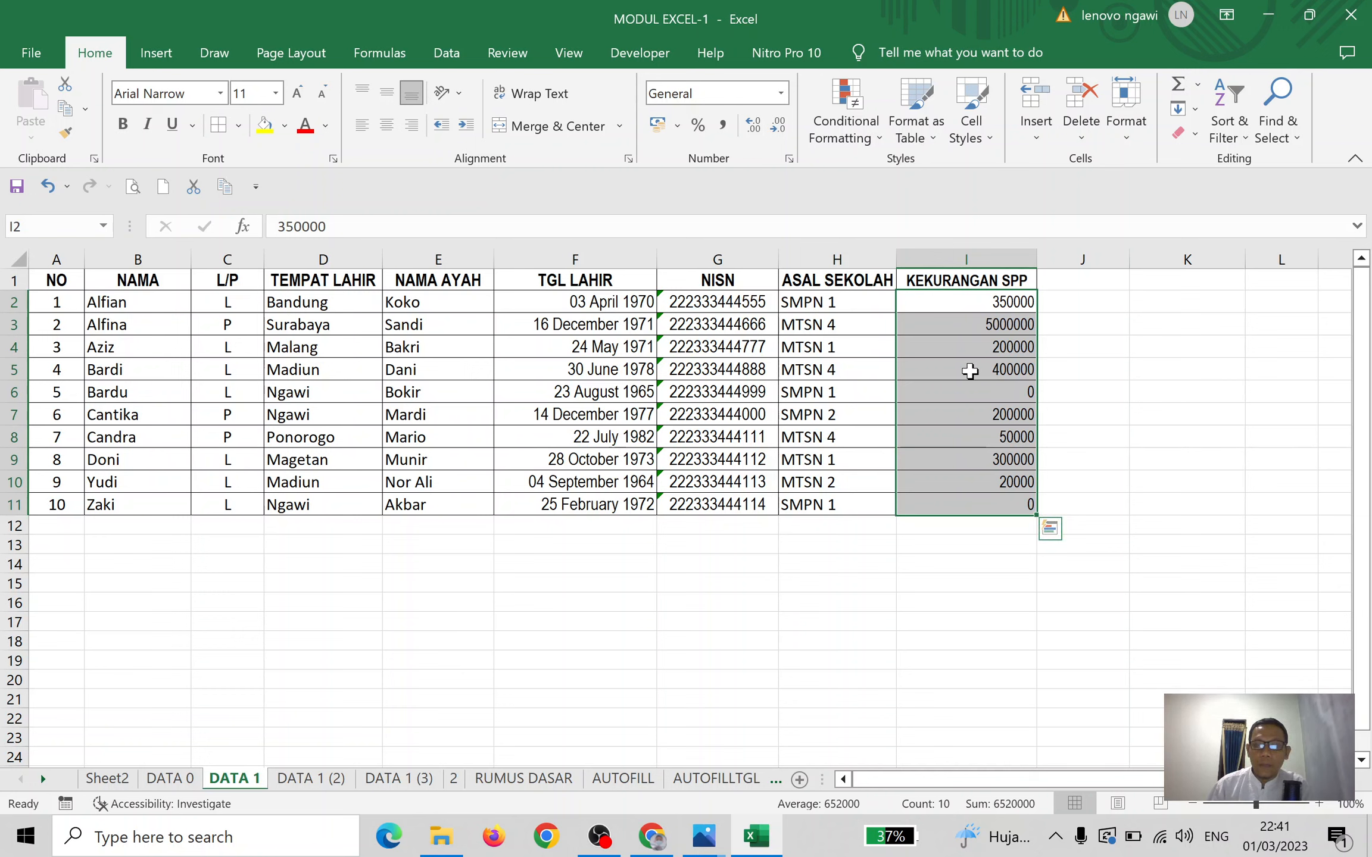
# Format the KEKURANGAN SPP amounts I2:I11 as Number with 0 decimal places, the 1000 separator and the -1.234 negative style
pyautogui.click(789, 158)
pyautogui.moveTo(808, 208); pyautogui.dragTo(531, 151)
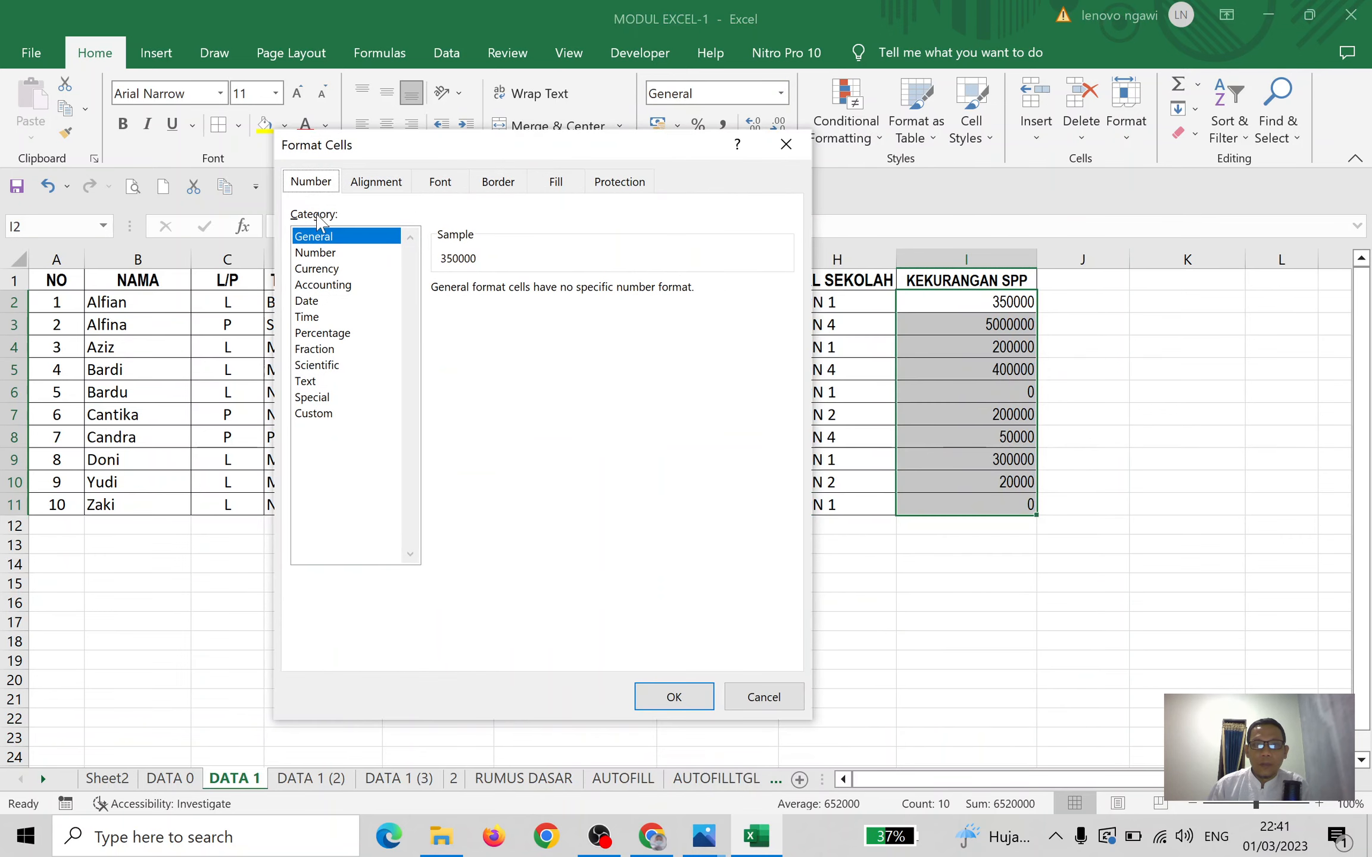
pyautogui.click(340, 237)
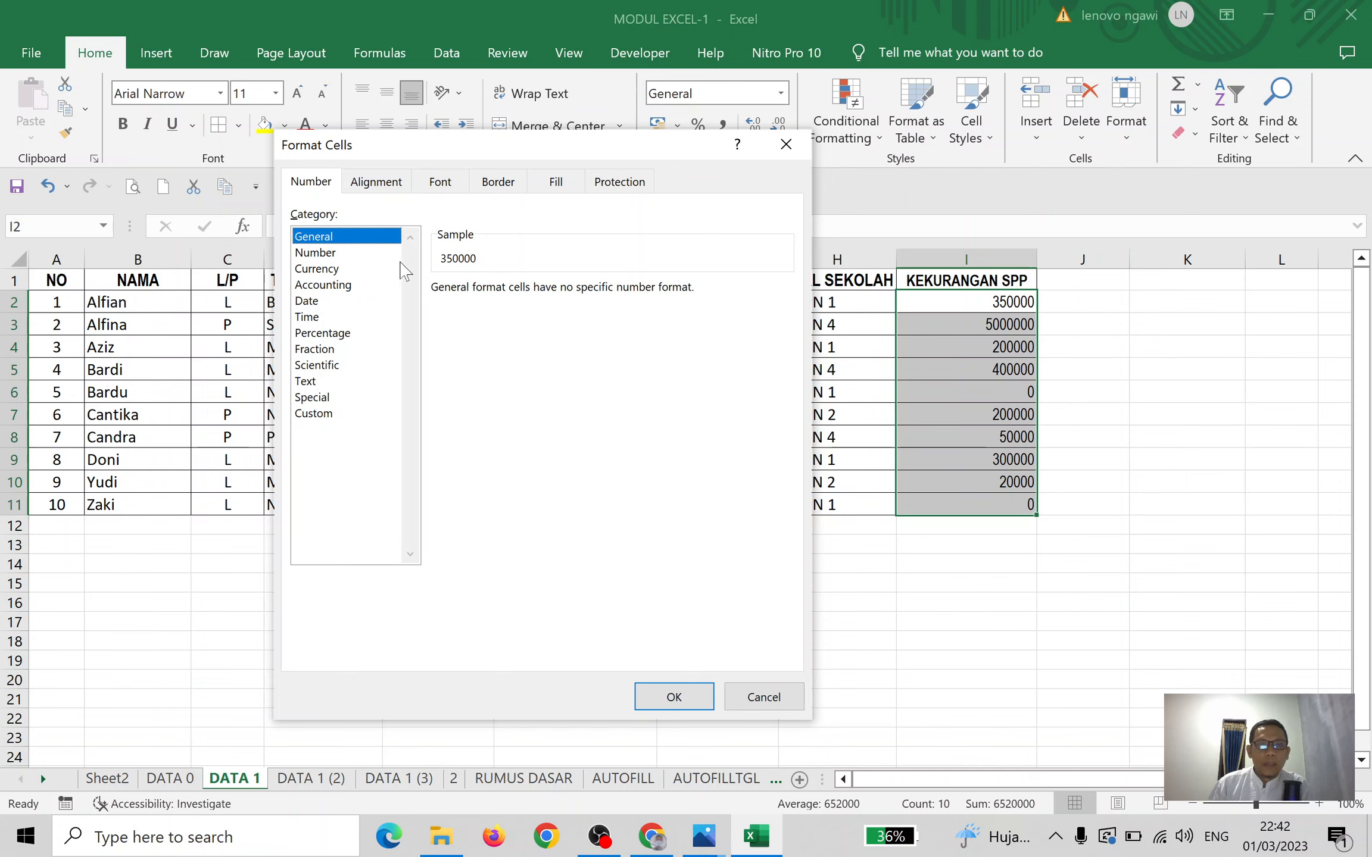
pyautogui.click(316, 253)
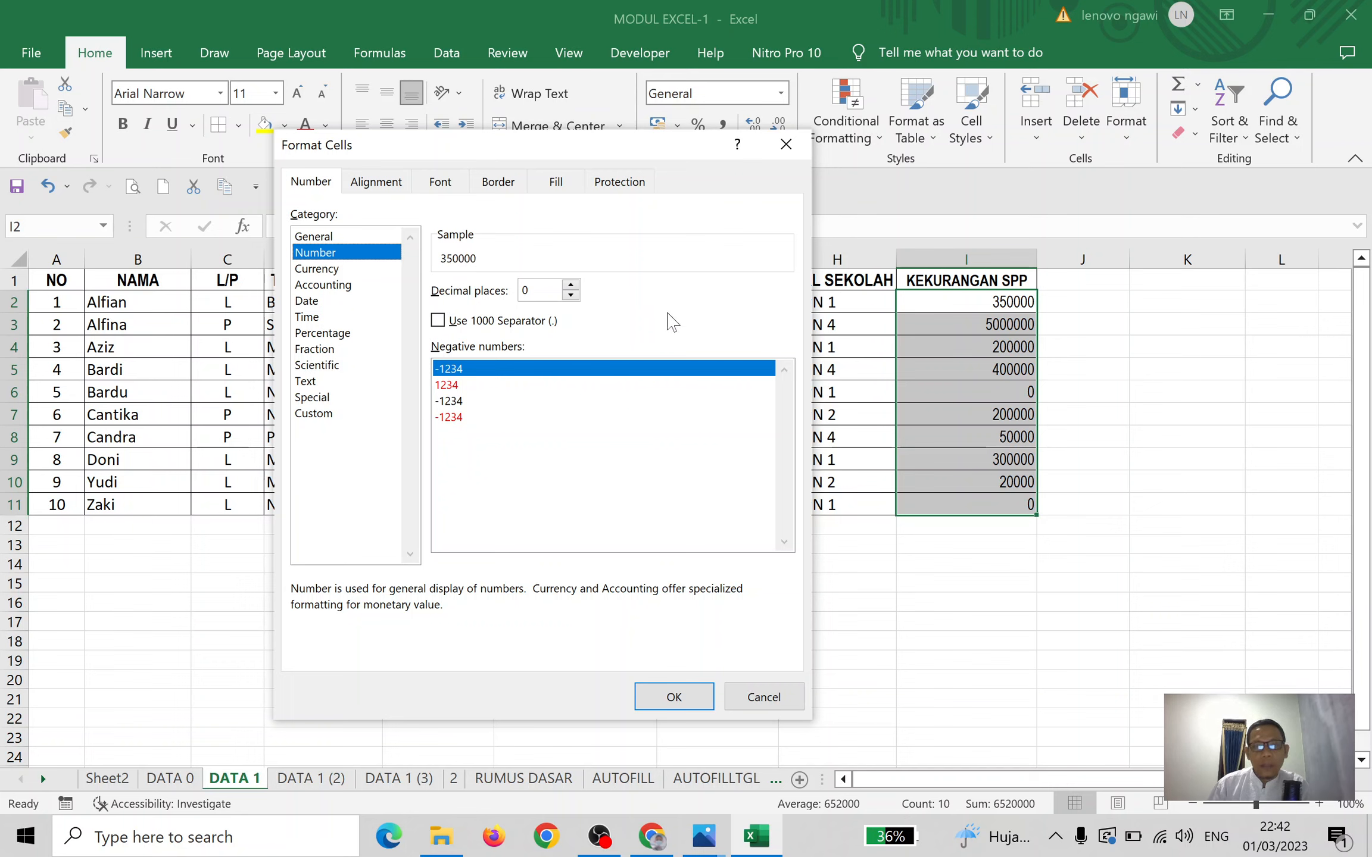
pyautogui.click(438, 323)
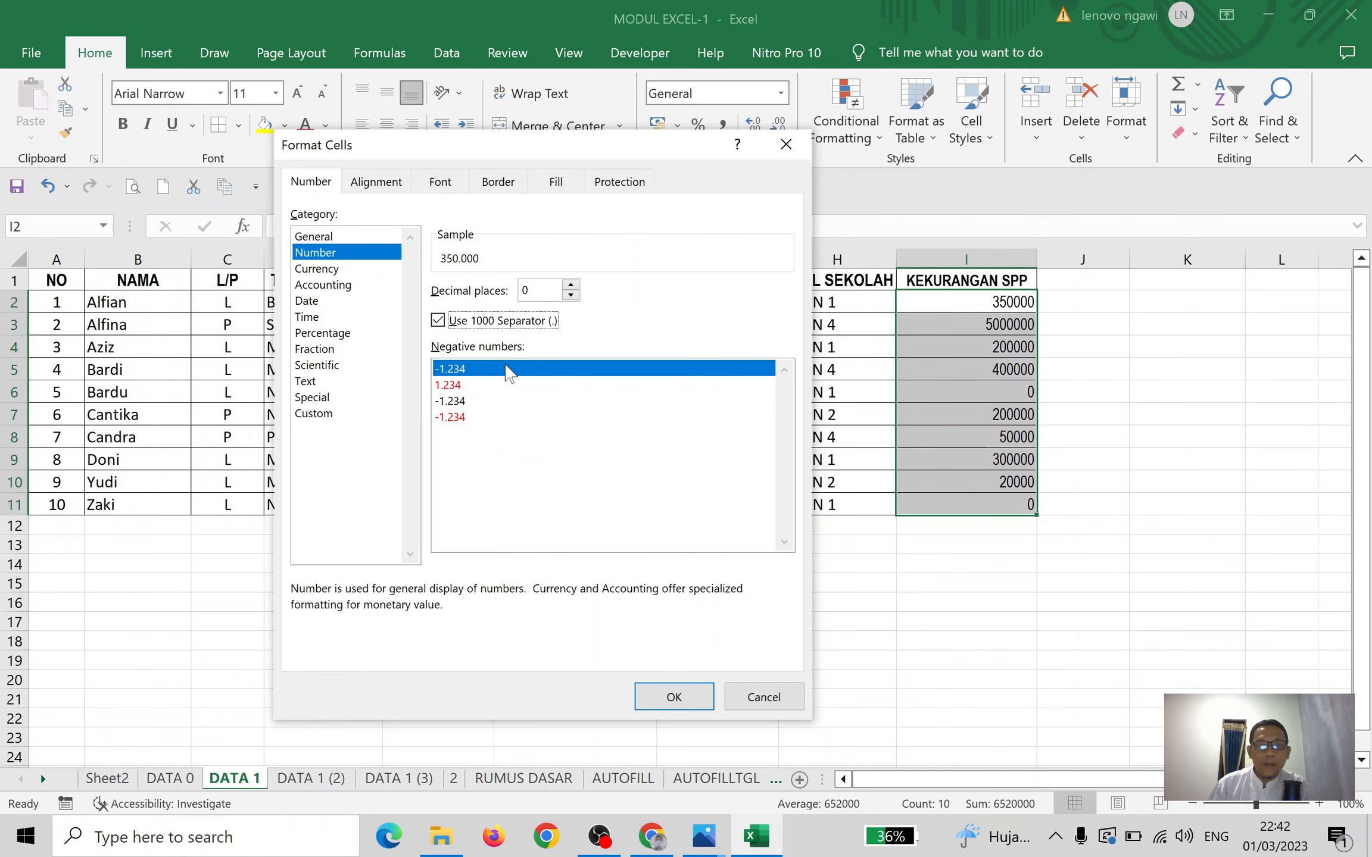
pyautogui.click(448, 418)
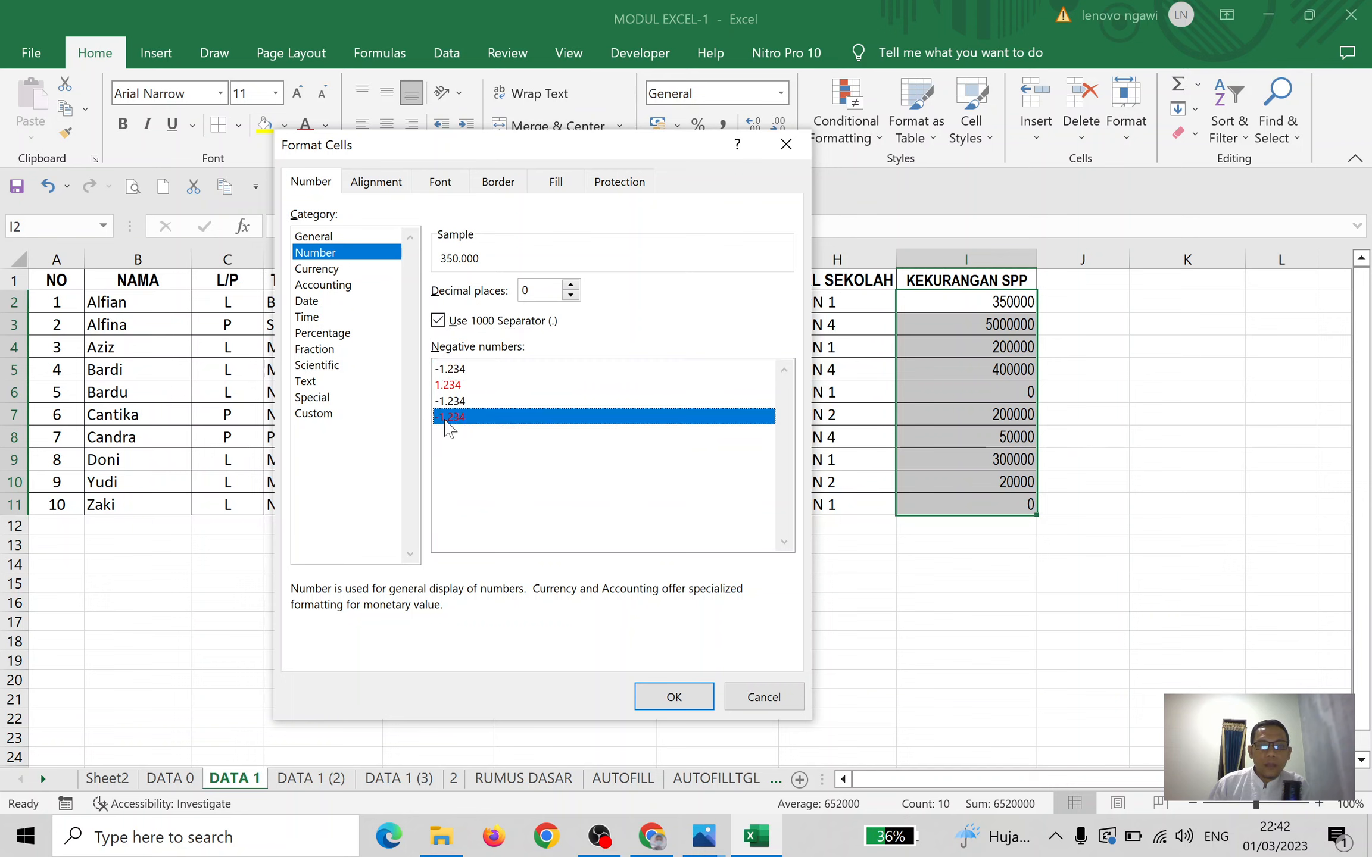
pyautogui.click(460, 368)
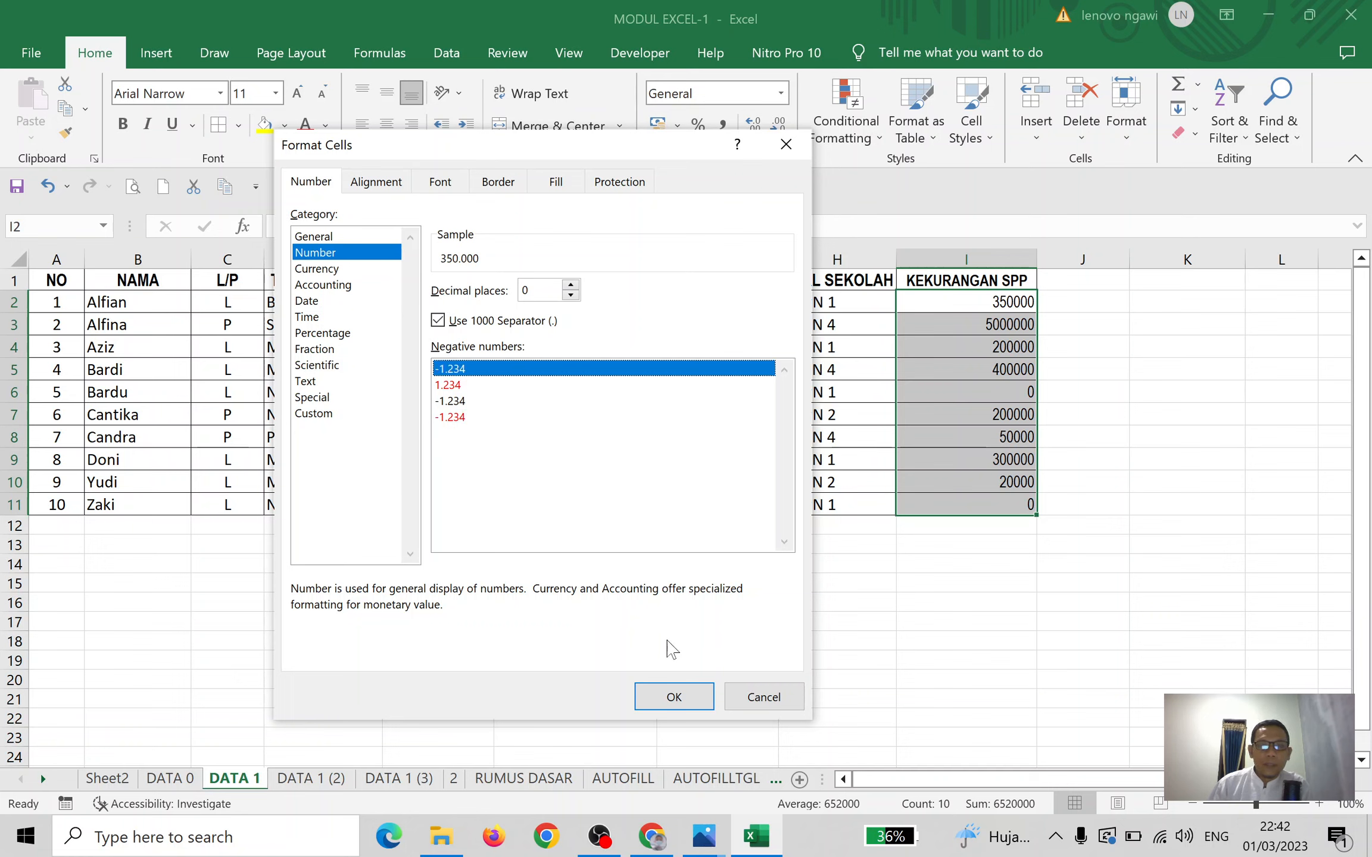
pyautogui.click(673, 696)
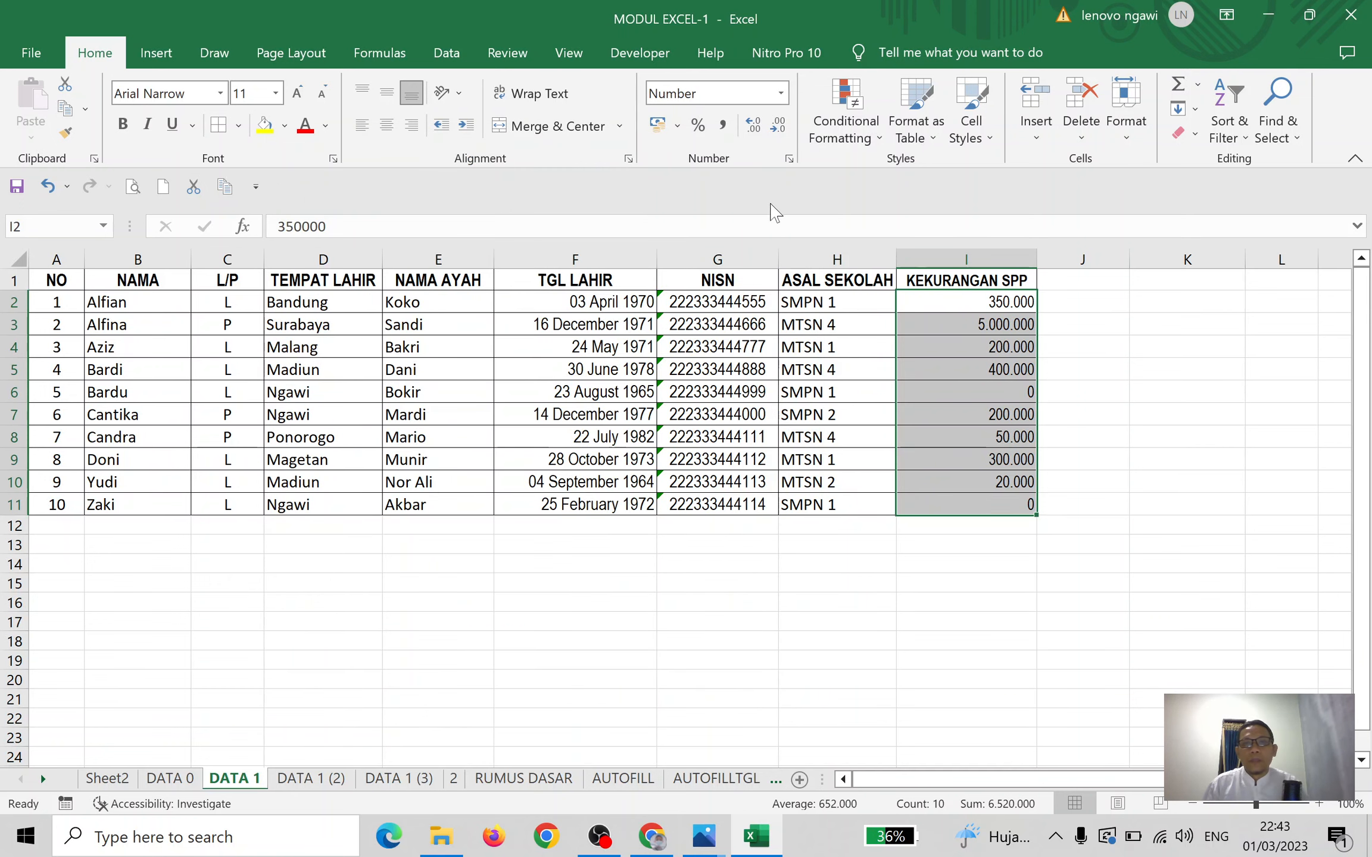
# Preview the KEKURANGAN SPP number format with 2 decimal places, then return it to 0
pyautogui.click(789, 159)
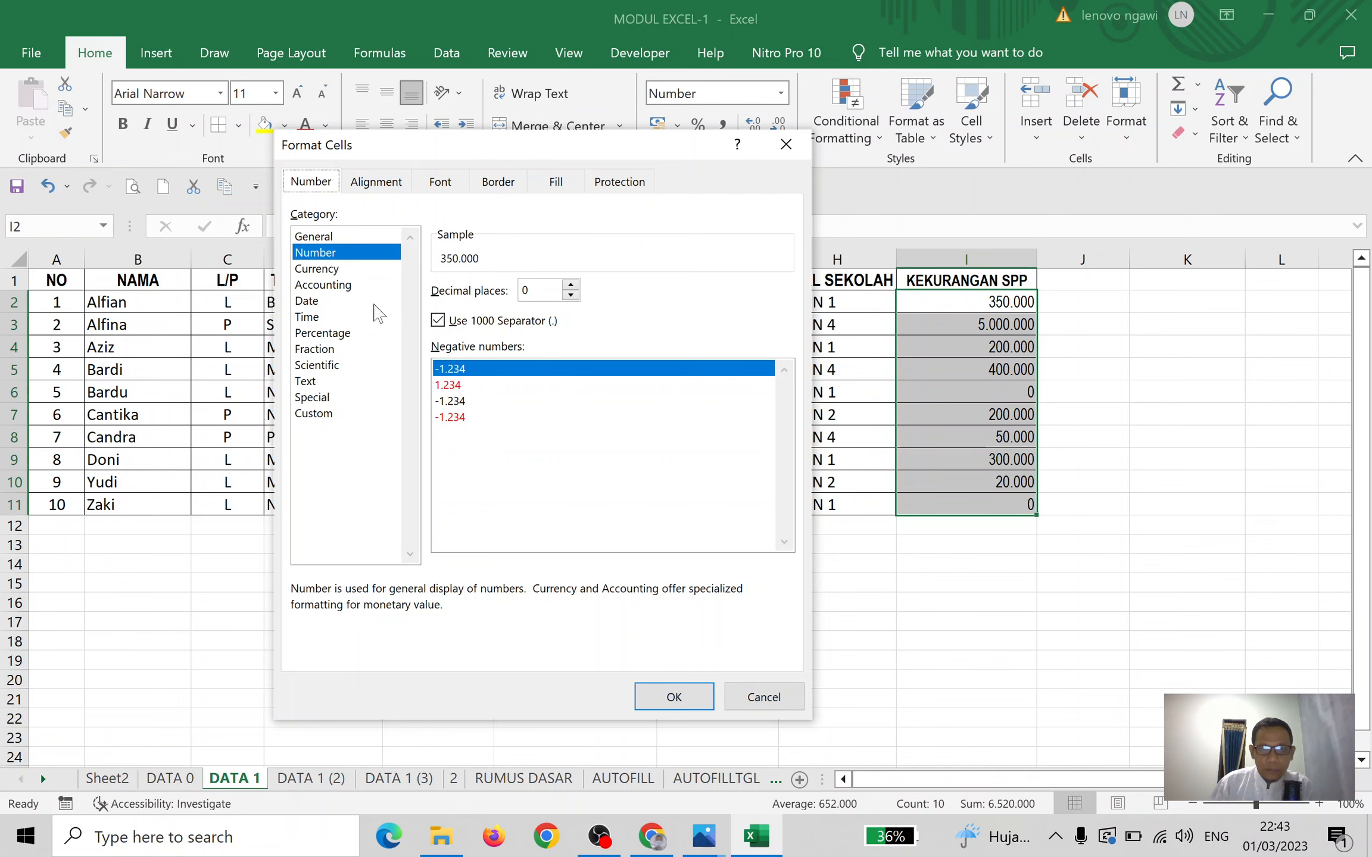
pyautogui.click(571, 285)
pyautogui.click(570, 285)
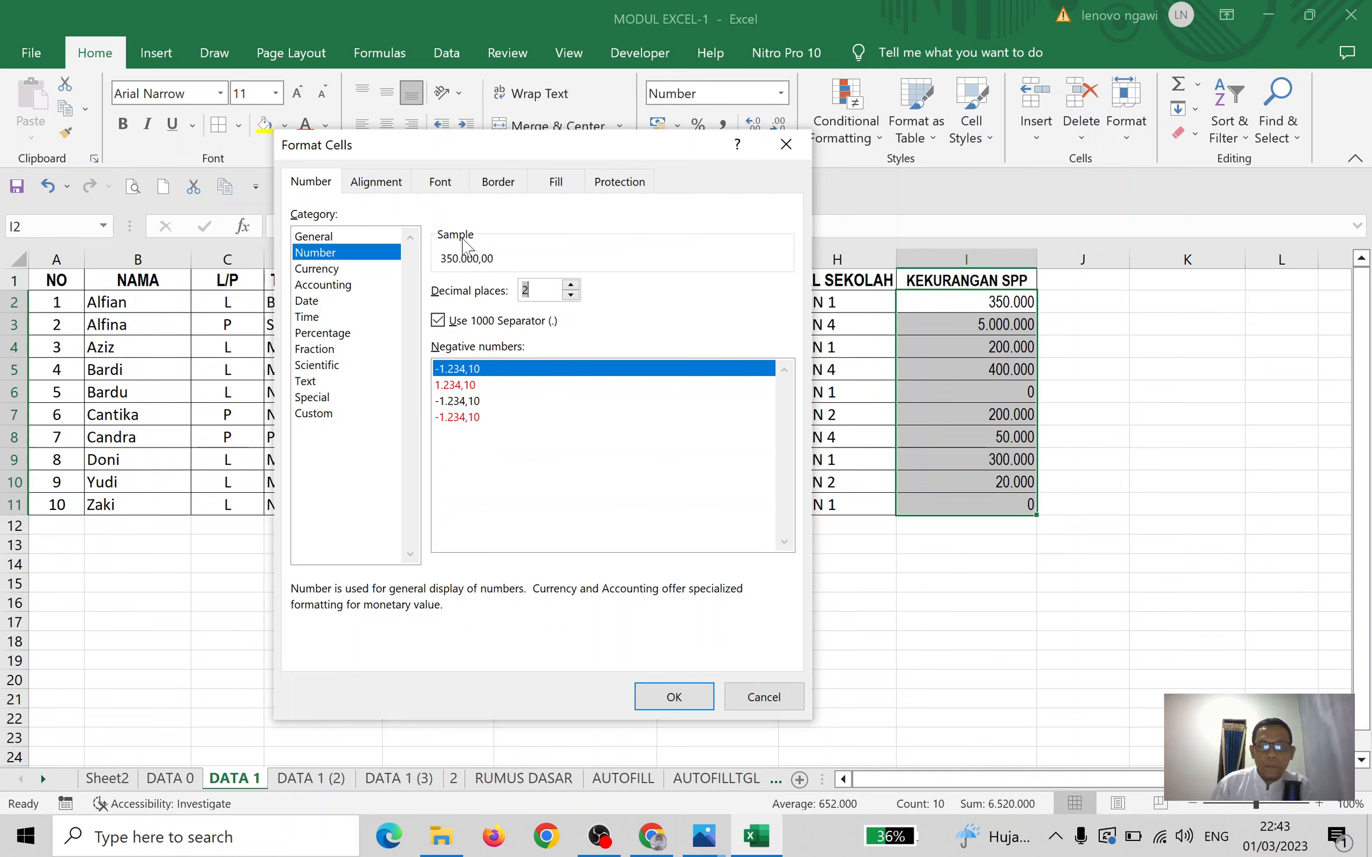
pyautogui.click(570, 294)
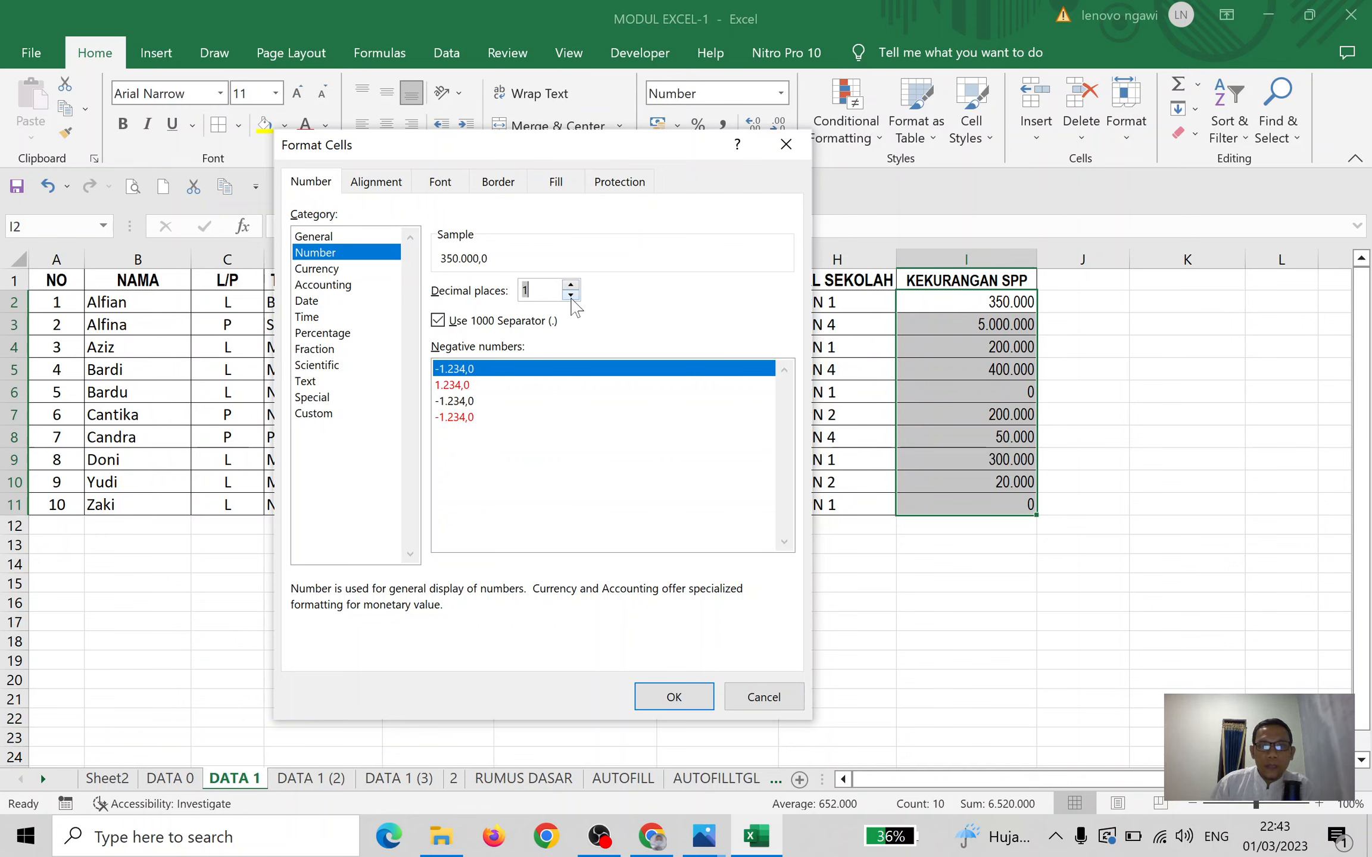
pyautogui.click(571, 295)
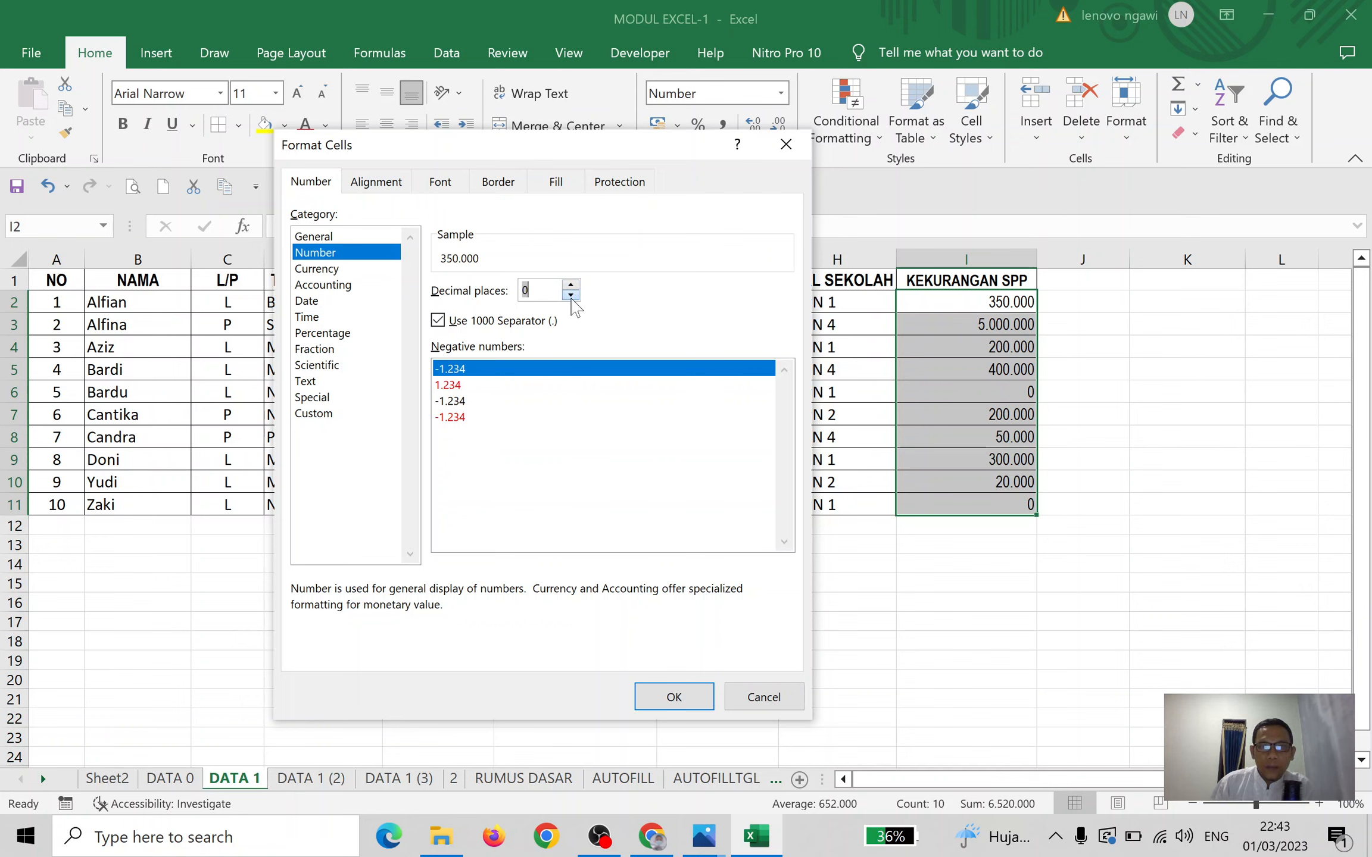
# Preview the Currency format with the Rp. symbol for KEKURANGAN SPP, browsing the currency symbols and trying the red Rp. 1.234 negative style
pyautogui.click(333, 269)
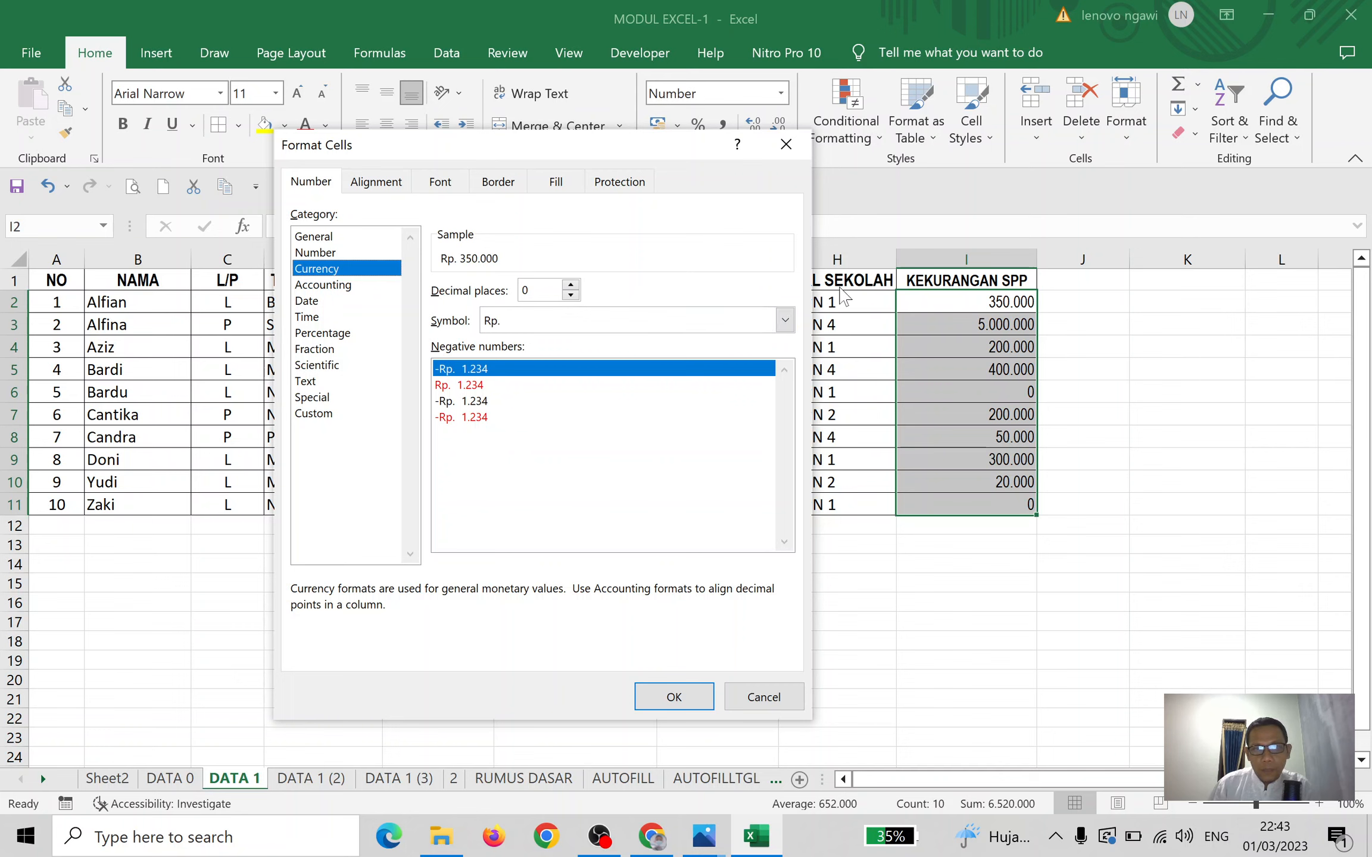
pyautogui.click(558, 325)
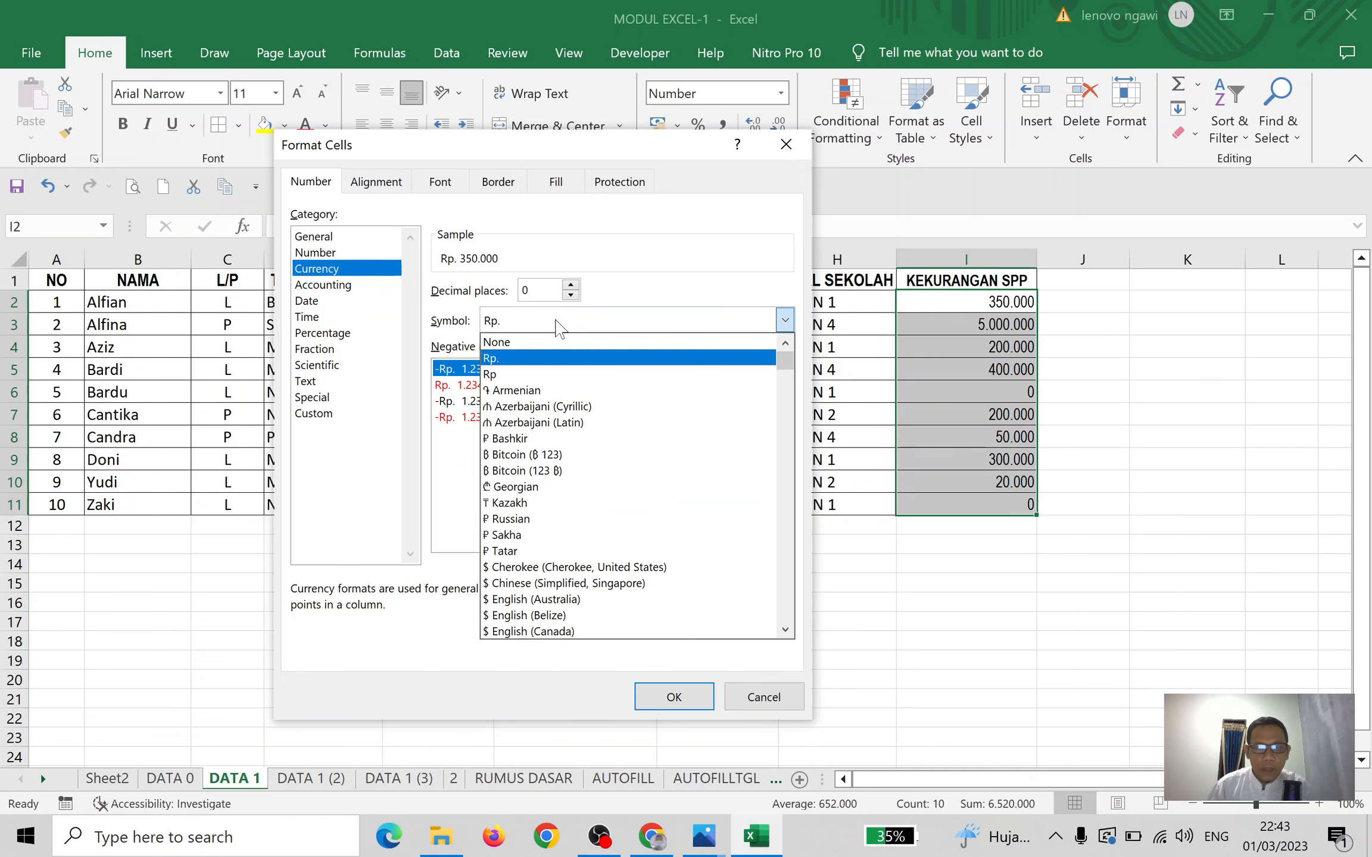
pyautogui.scroll(-4, 578, 430)
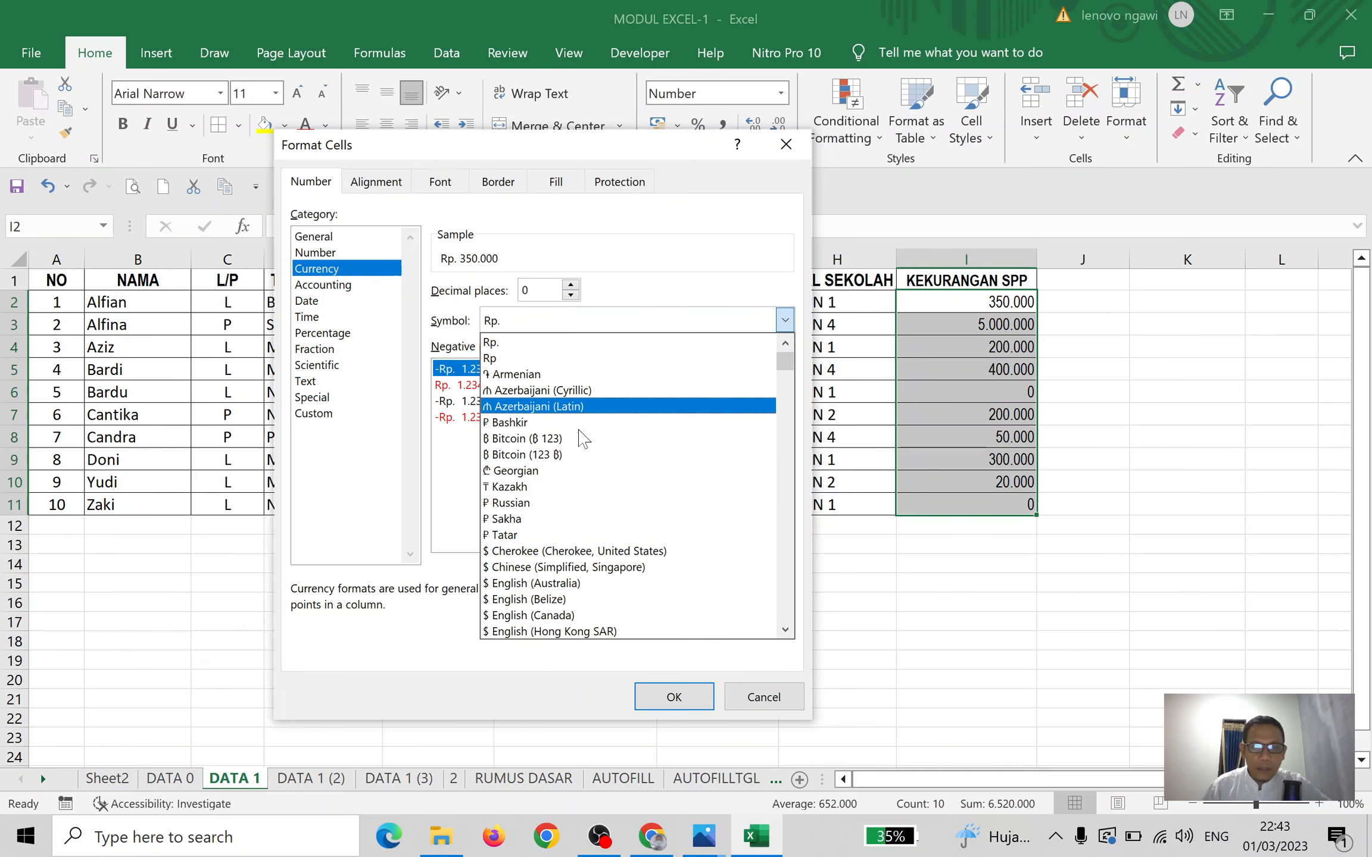
pyautogui.scroll(4, 578, 430)
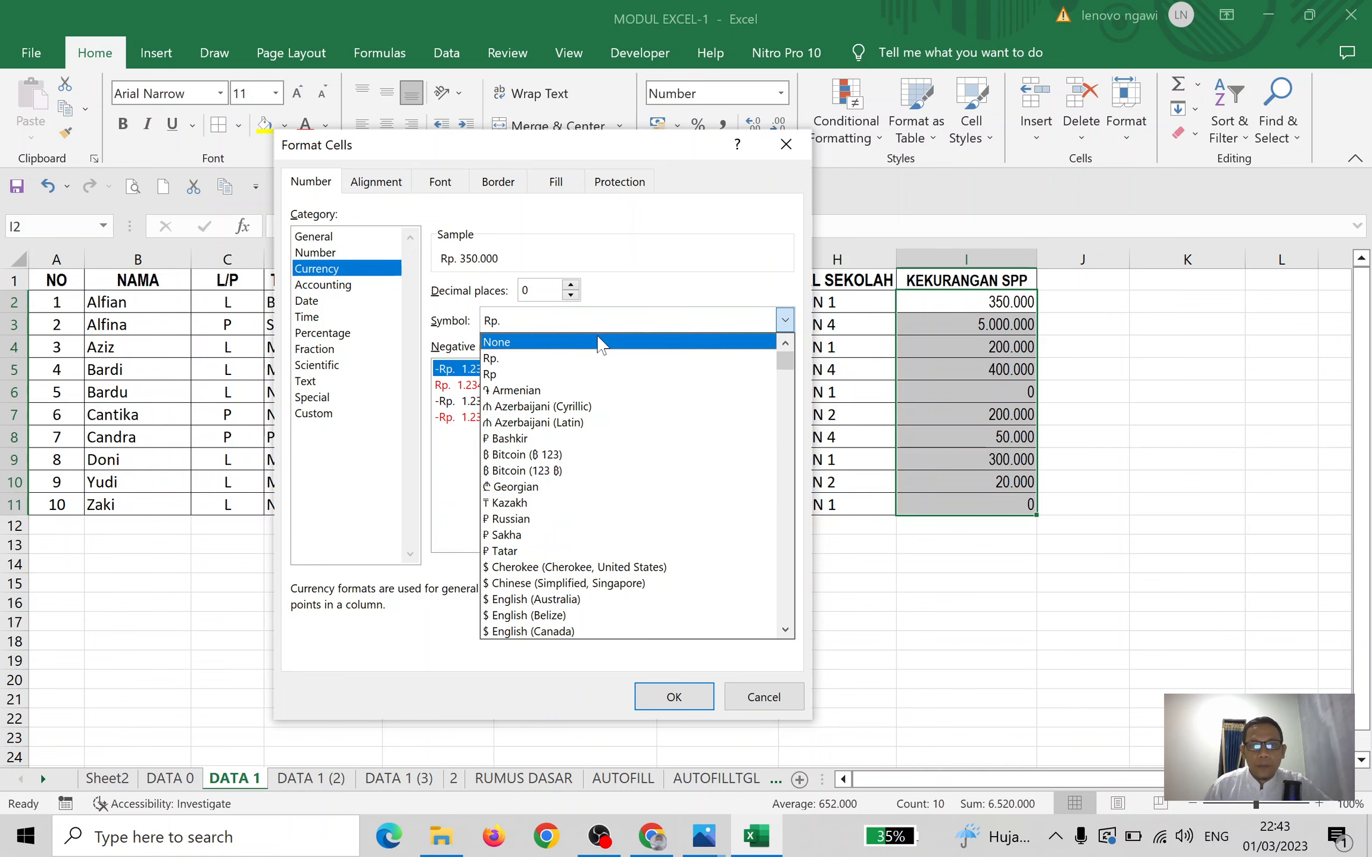
pyautogui.click(672, 273)
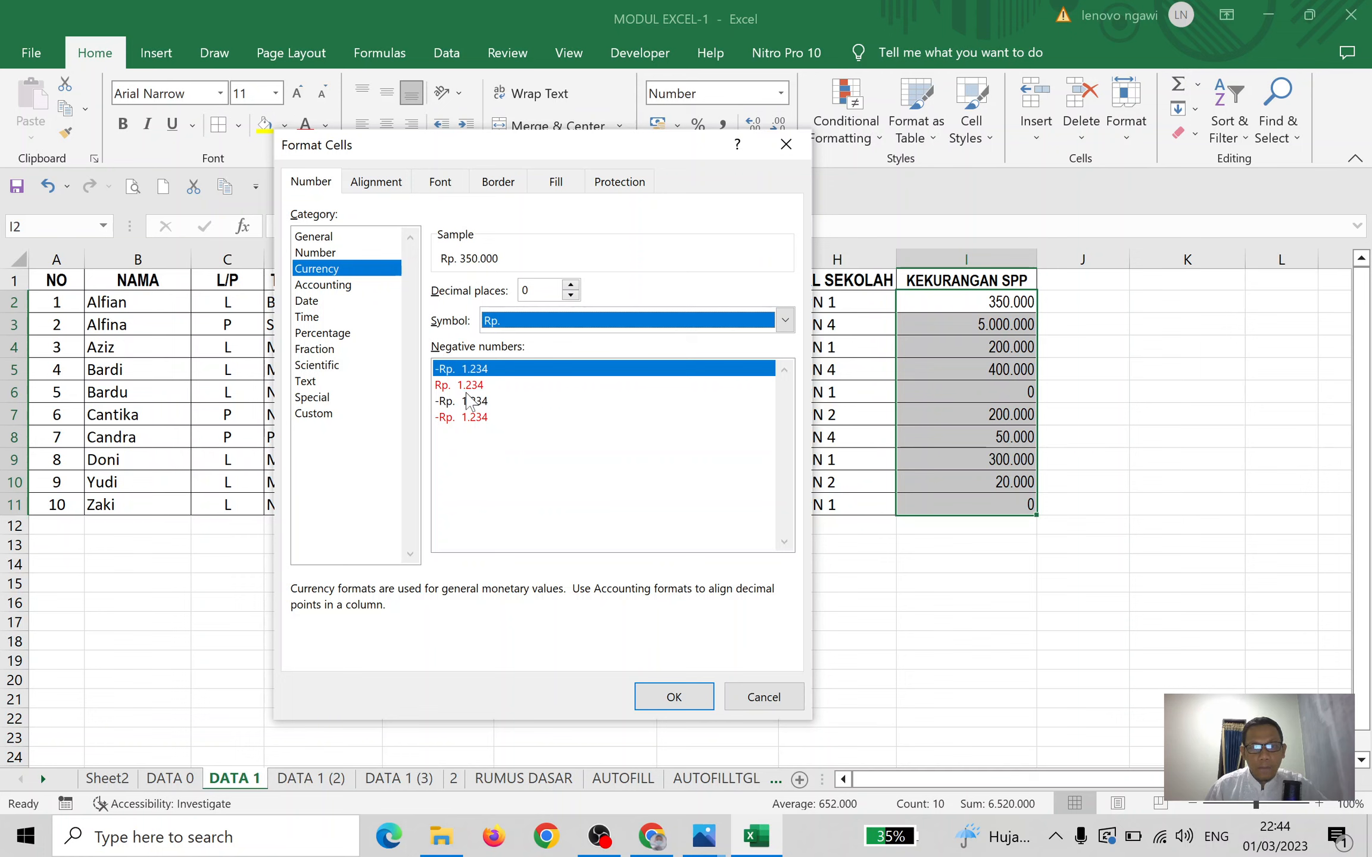
pyautogui.click(501, 401)
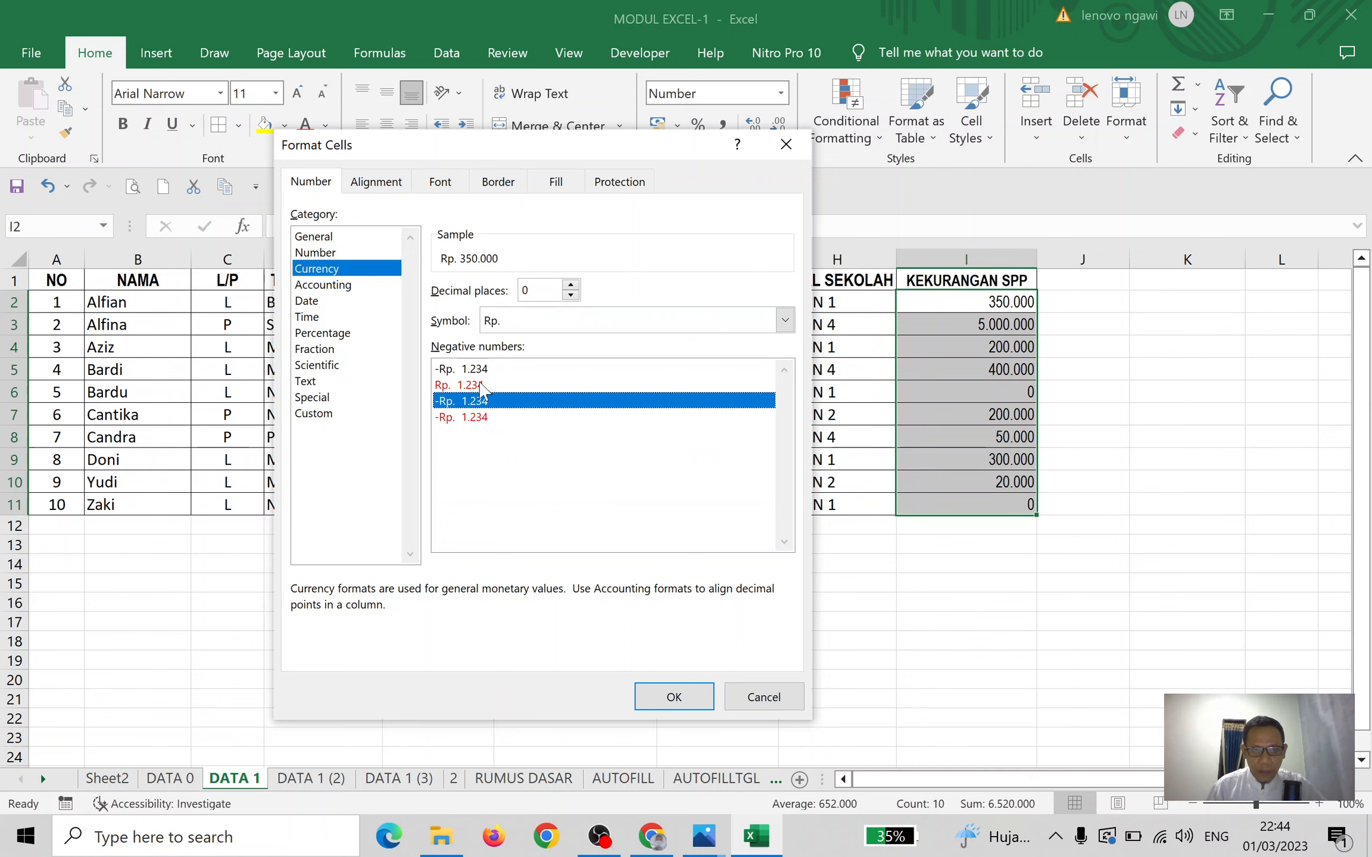
pyautogui.click(470, 385)
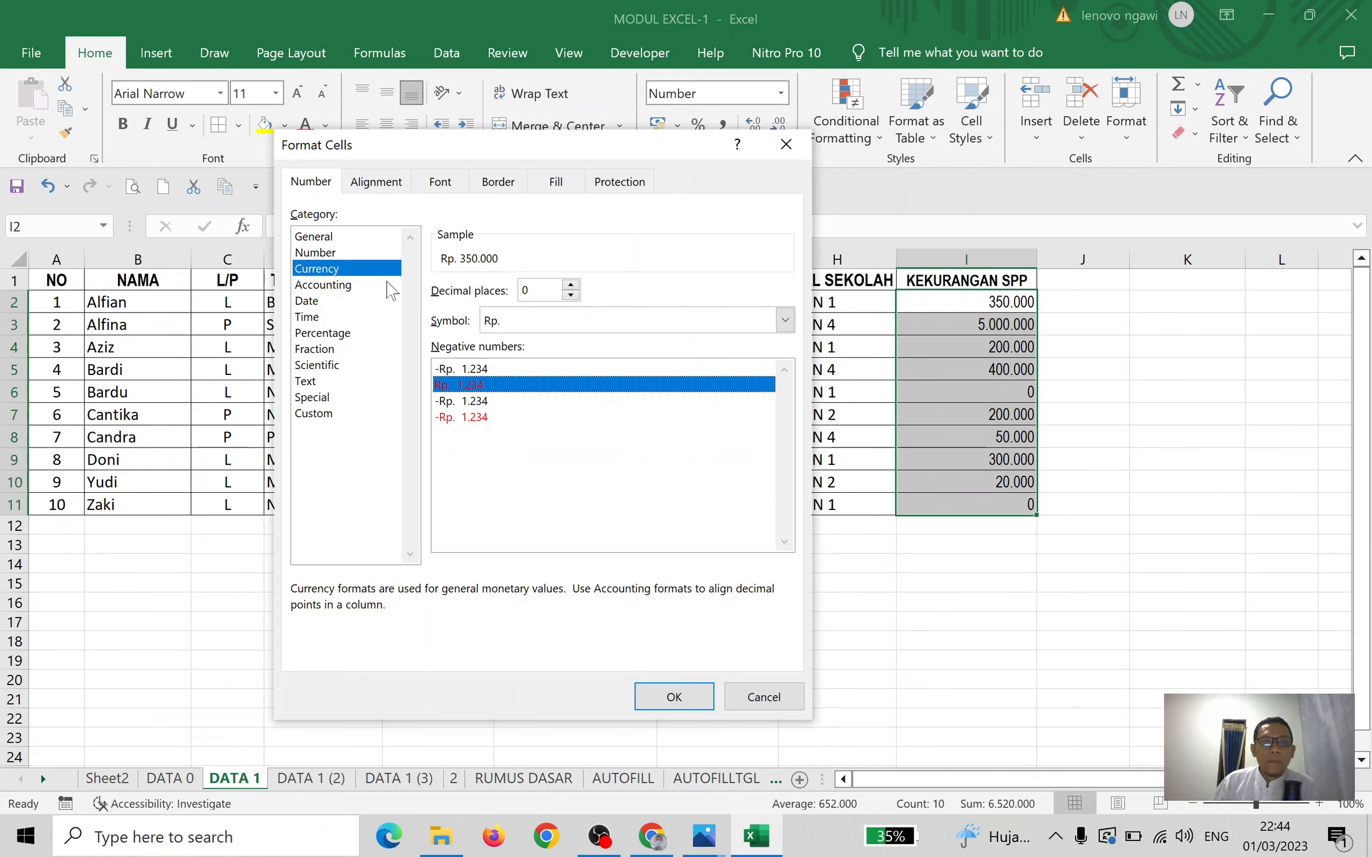
# Preview the Accounting format with the Rp. symbol for KEKURANGAN SPP, and check the Date and Special categories
pyautogui.click(343, 289)
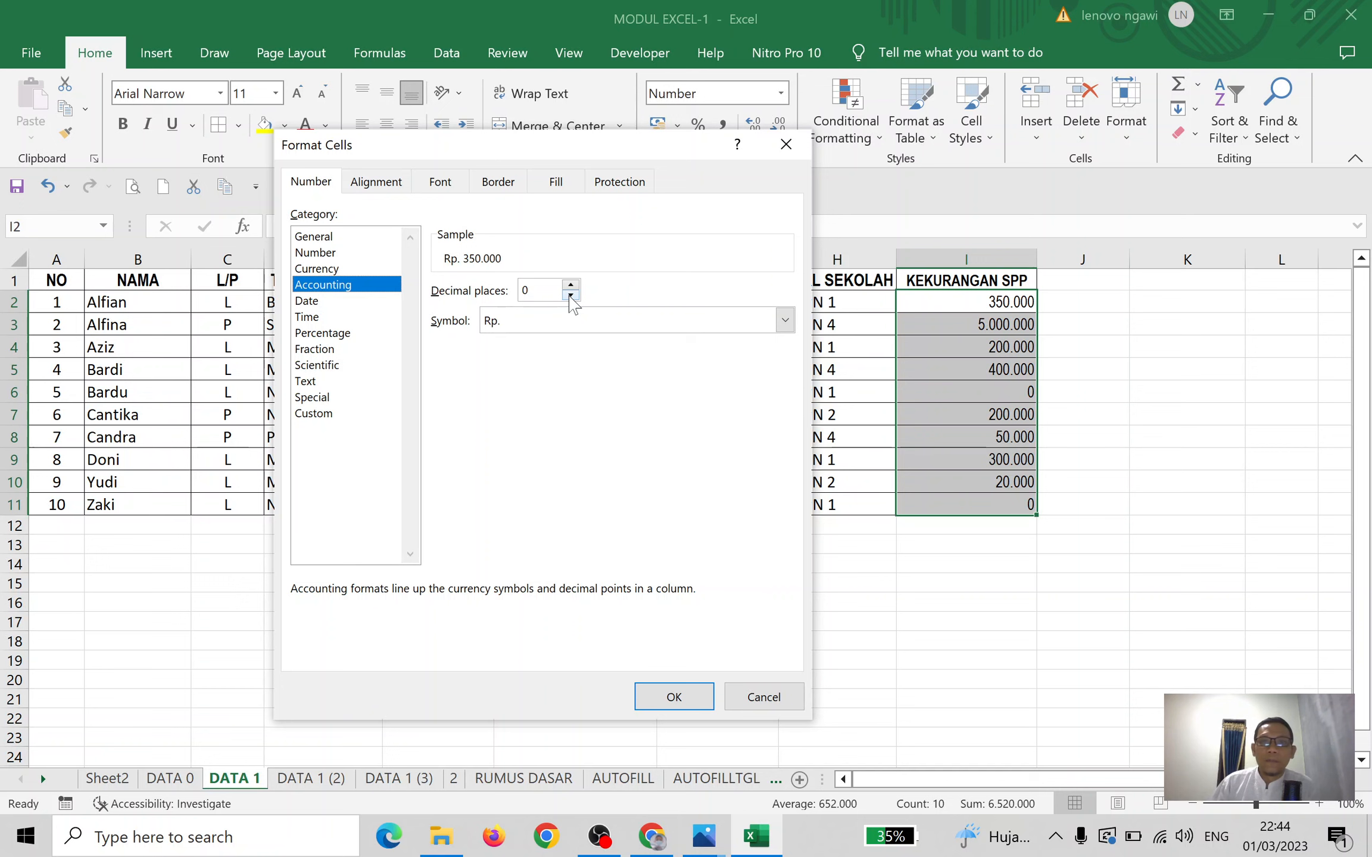
pyautogui.click(335, 304)
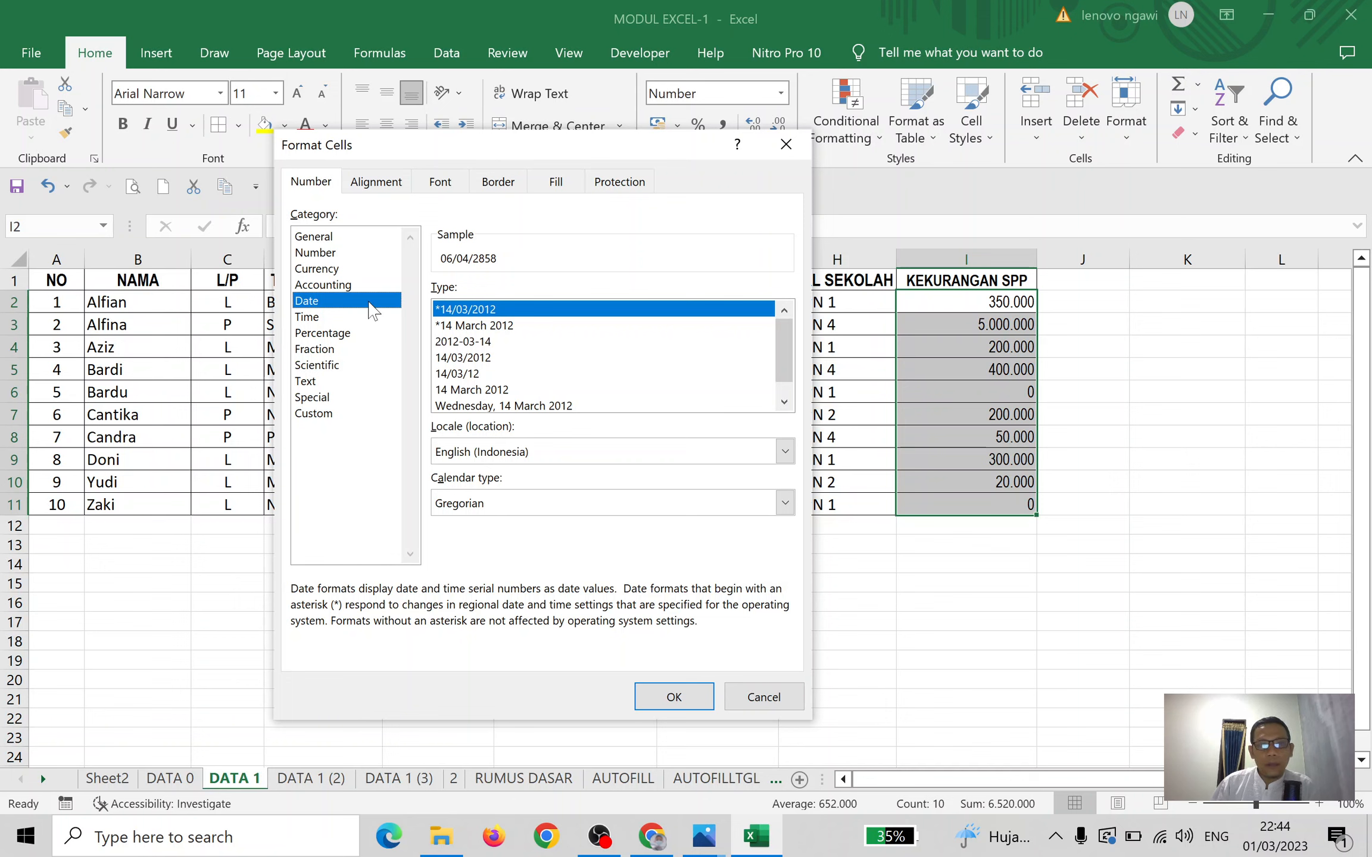
pyautogui.click(356, 287)
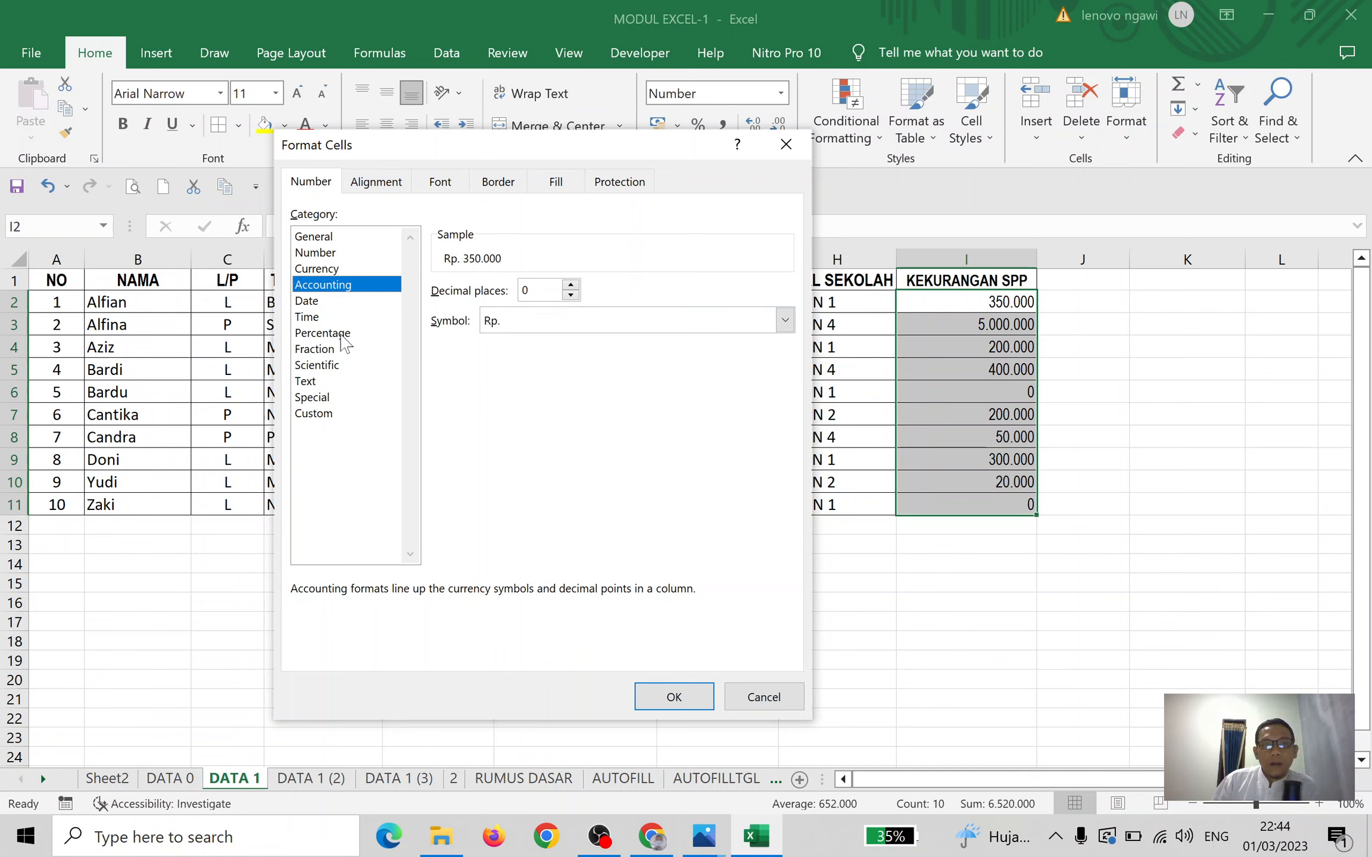
pyautogui.click(332, 397)
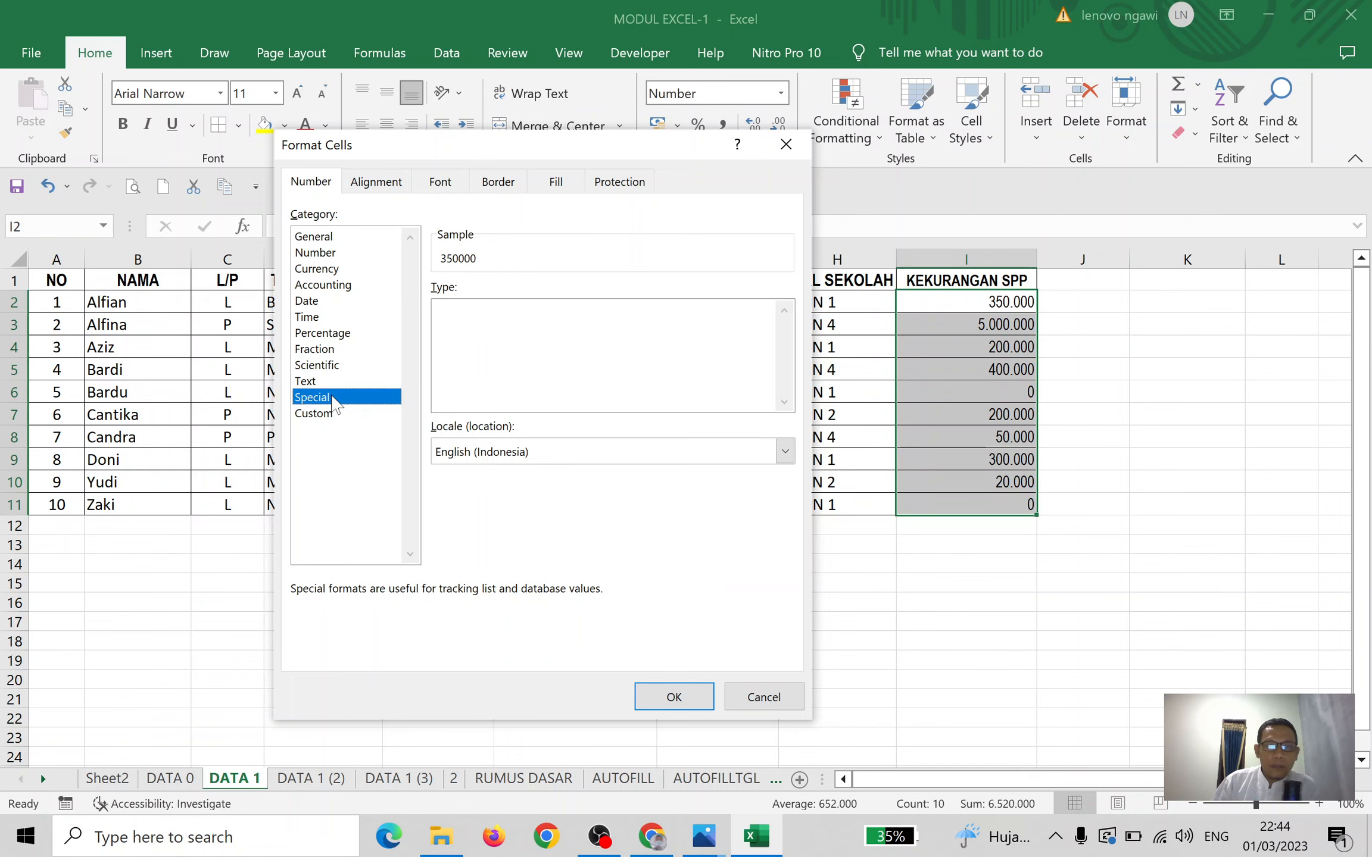
# Preview the Custom number codes 0,00, #.##0 and #.##0,00 for the KEKURANGAN SPP amounts
pyautogui.click(321, 413)
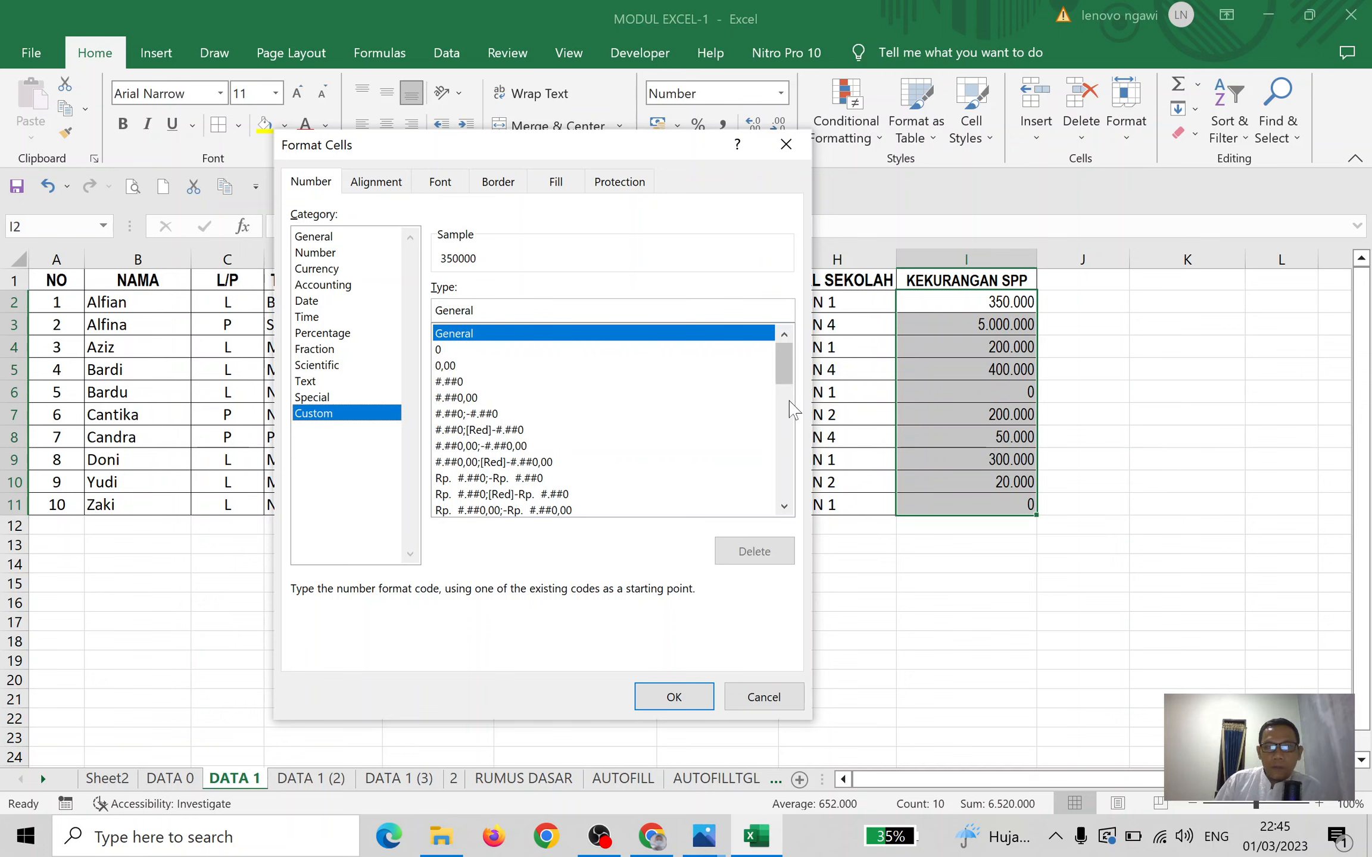
pyautogui.moveTo(784, 381); pyautogui.dragTo(830, 333)
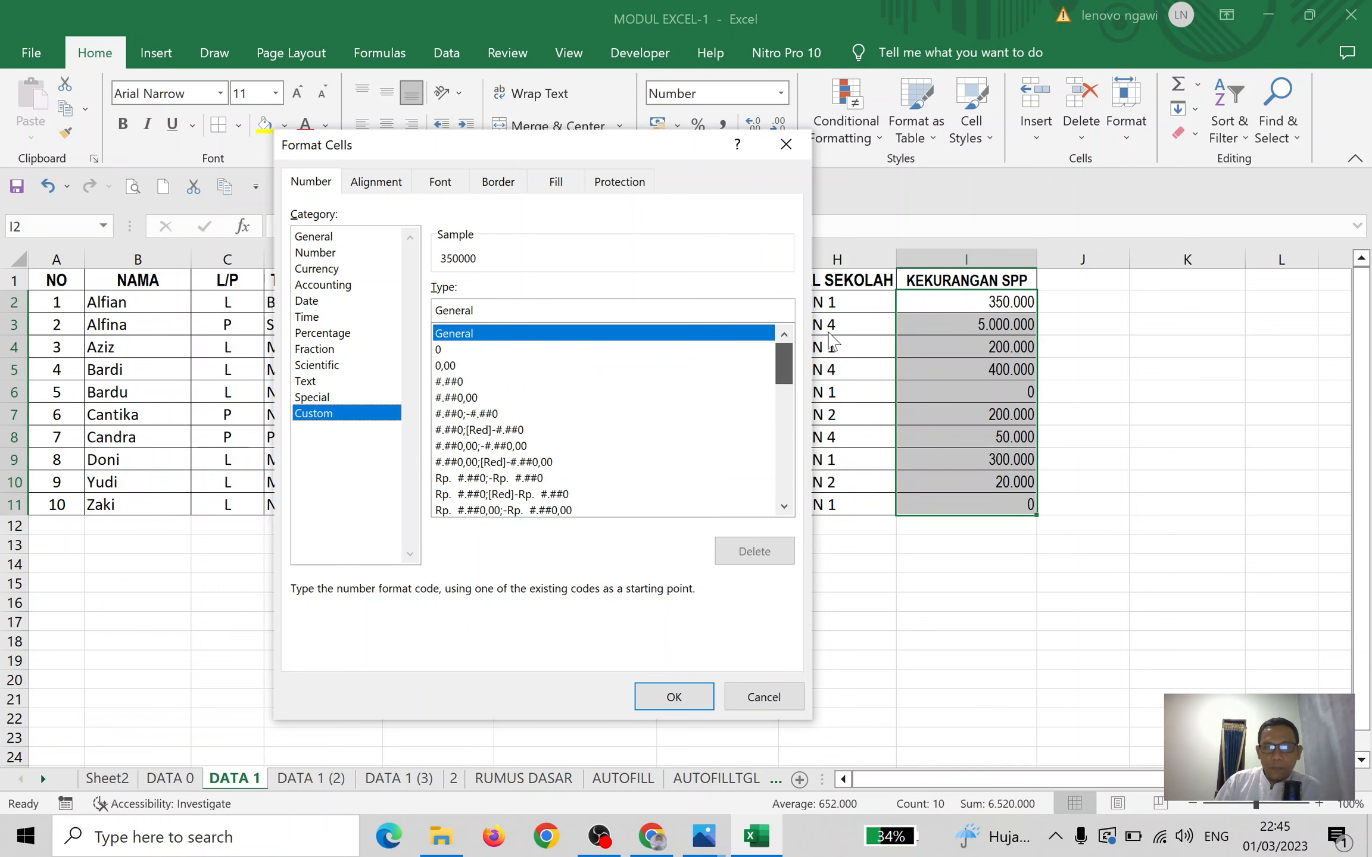
pyautogui.click(452, 368)
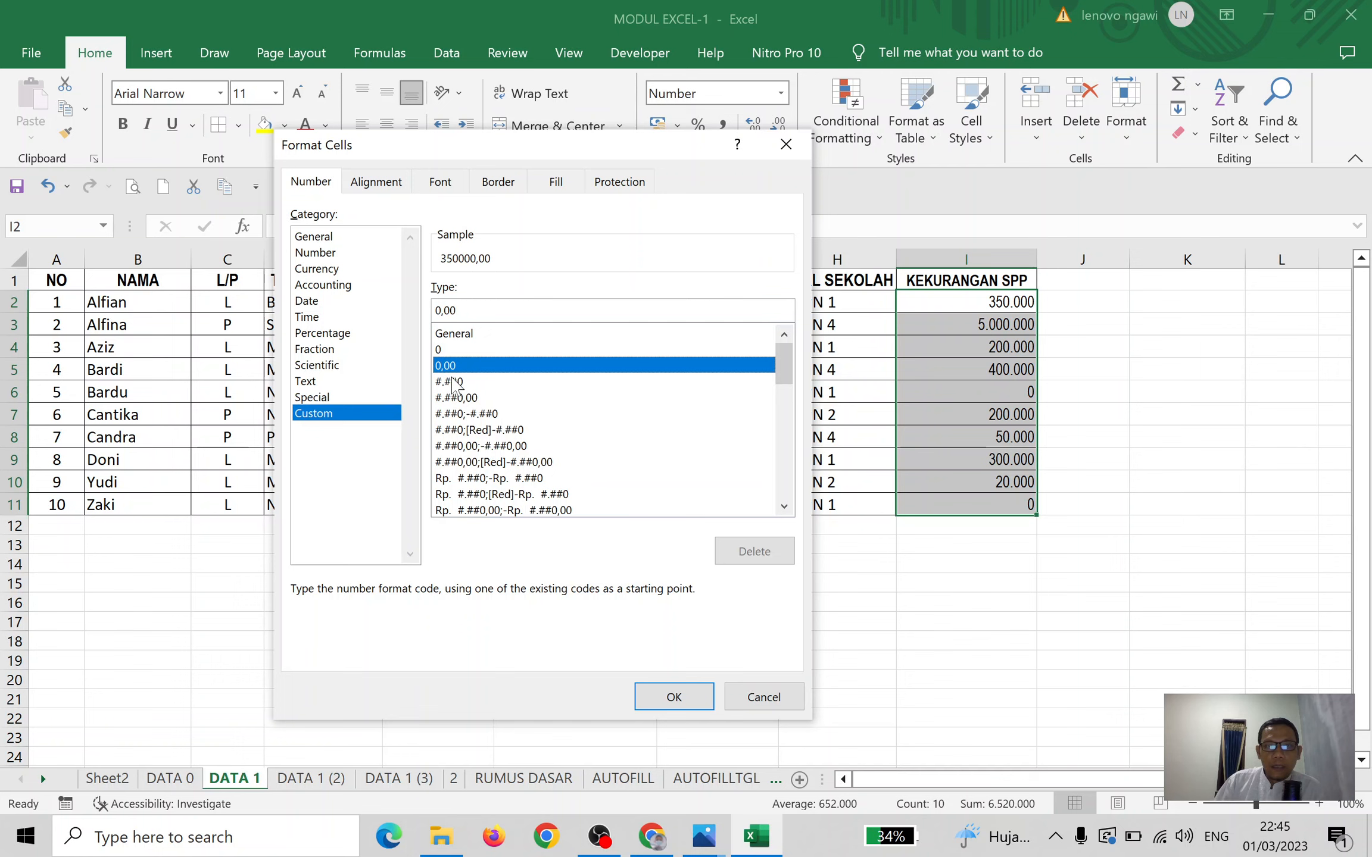
pyautogui.click(453, 382)
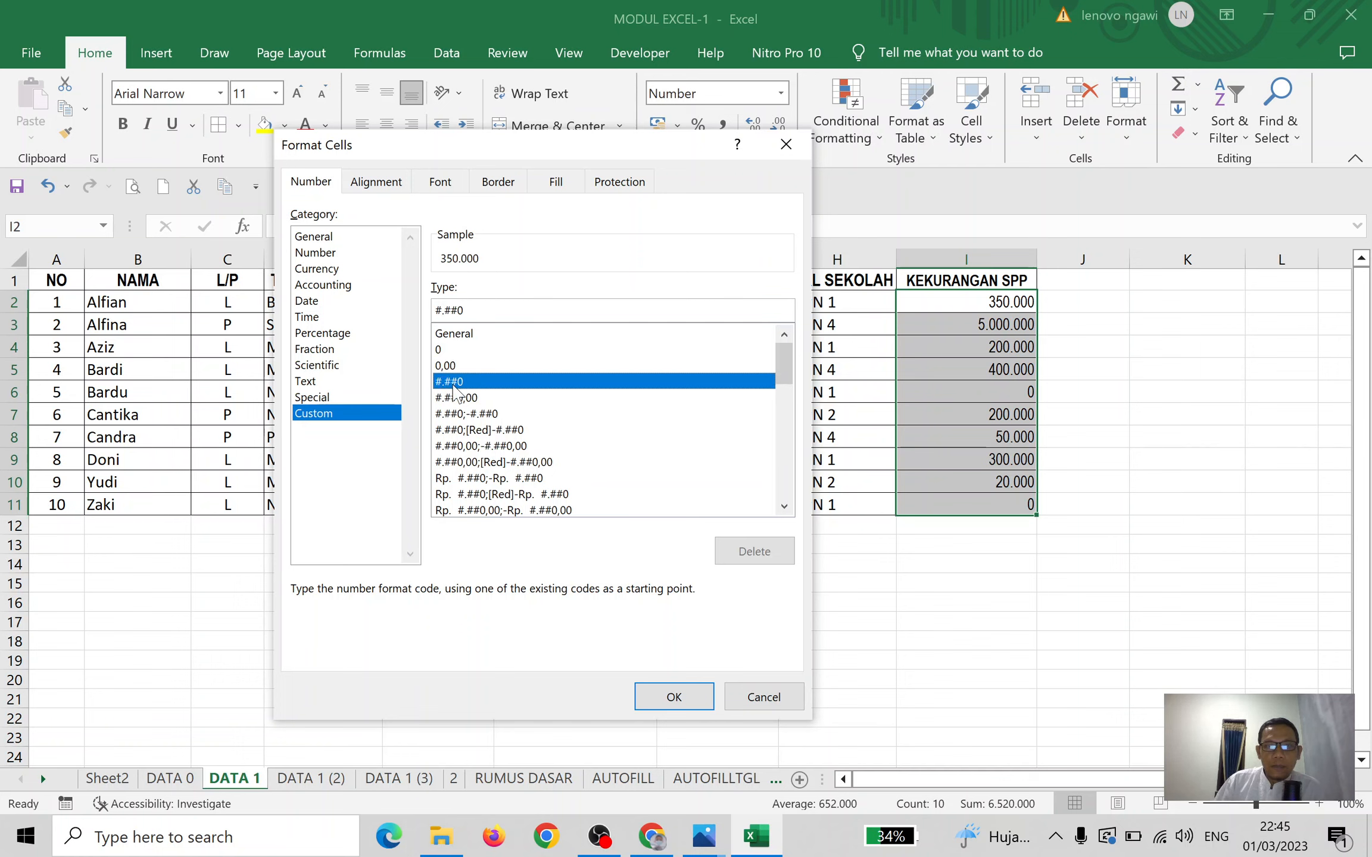
pyautogui.click(461, 398)
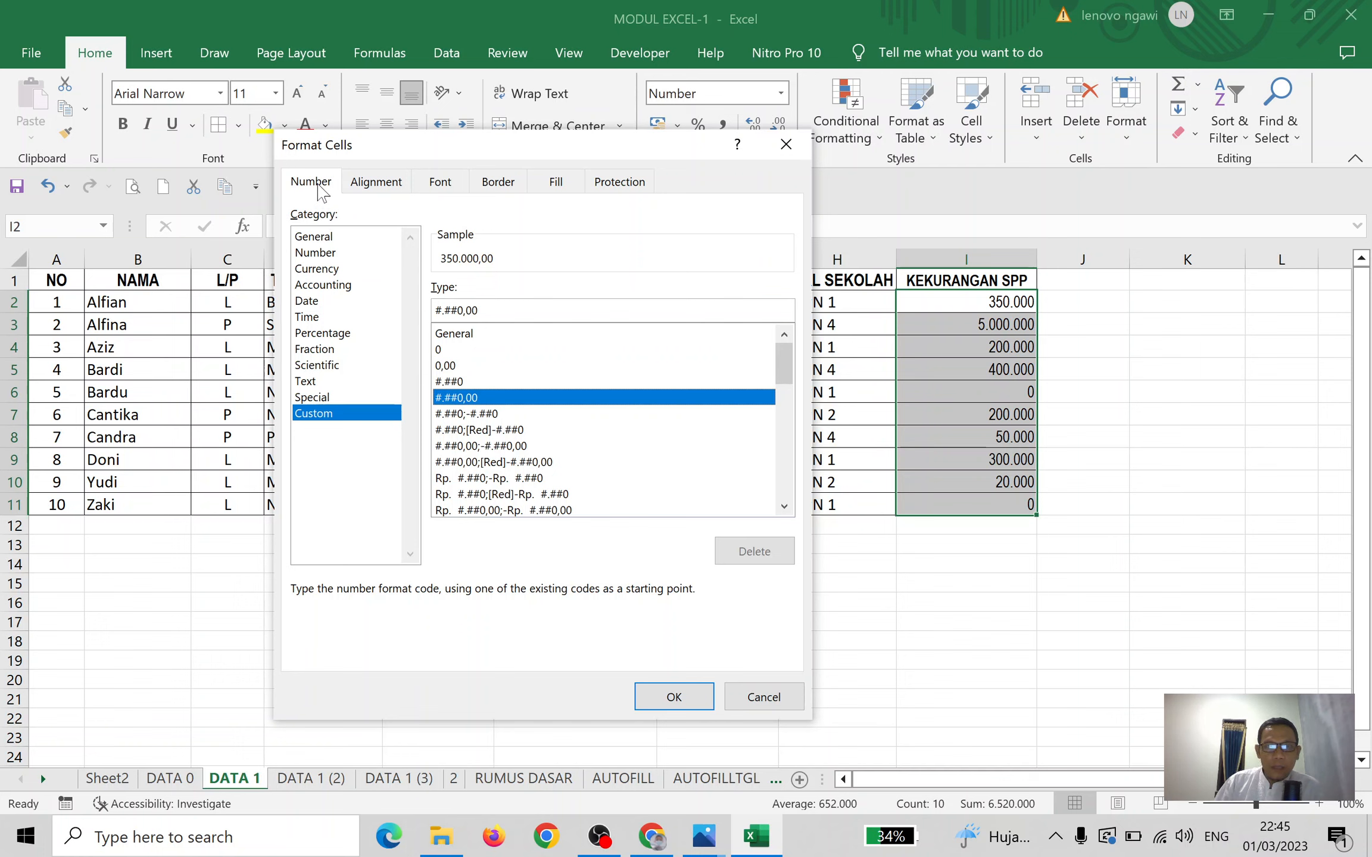
# Format the KEKURANGAN SPP amounts I2:I11 as Currency with the Rp. symbol, 0 decimal places and the red Rp. 1.234 negative style
pyautogui.click(334, 255)
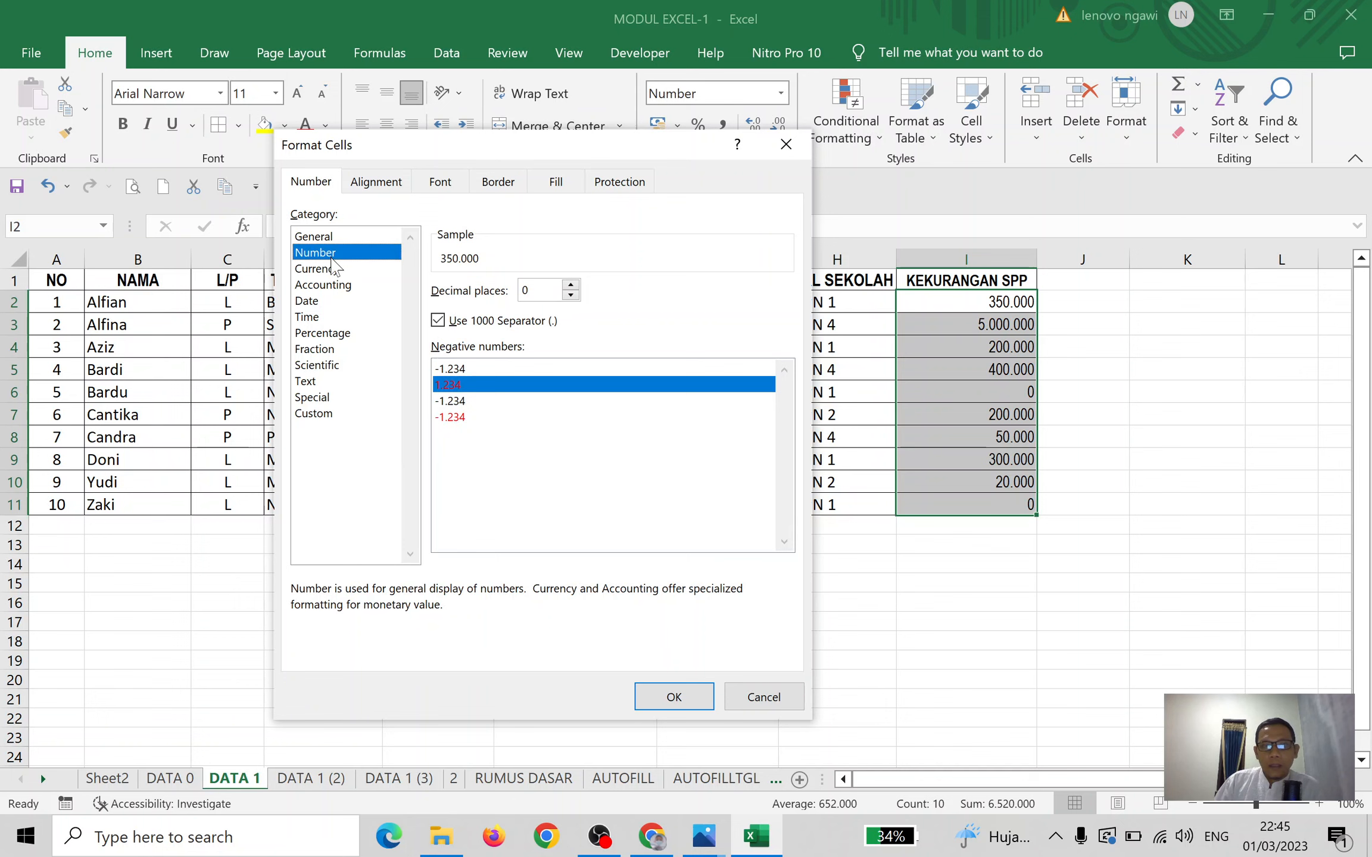
pyautogui.click(337, 269)
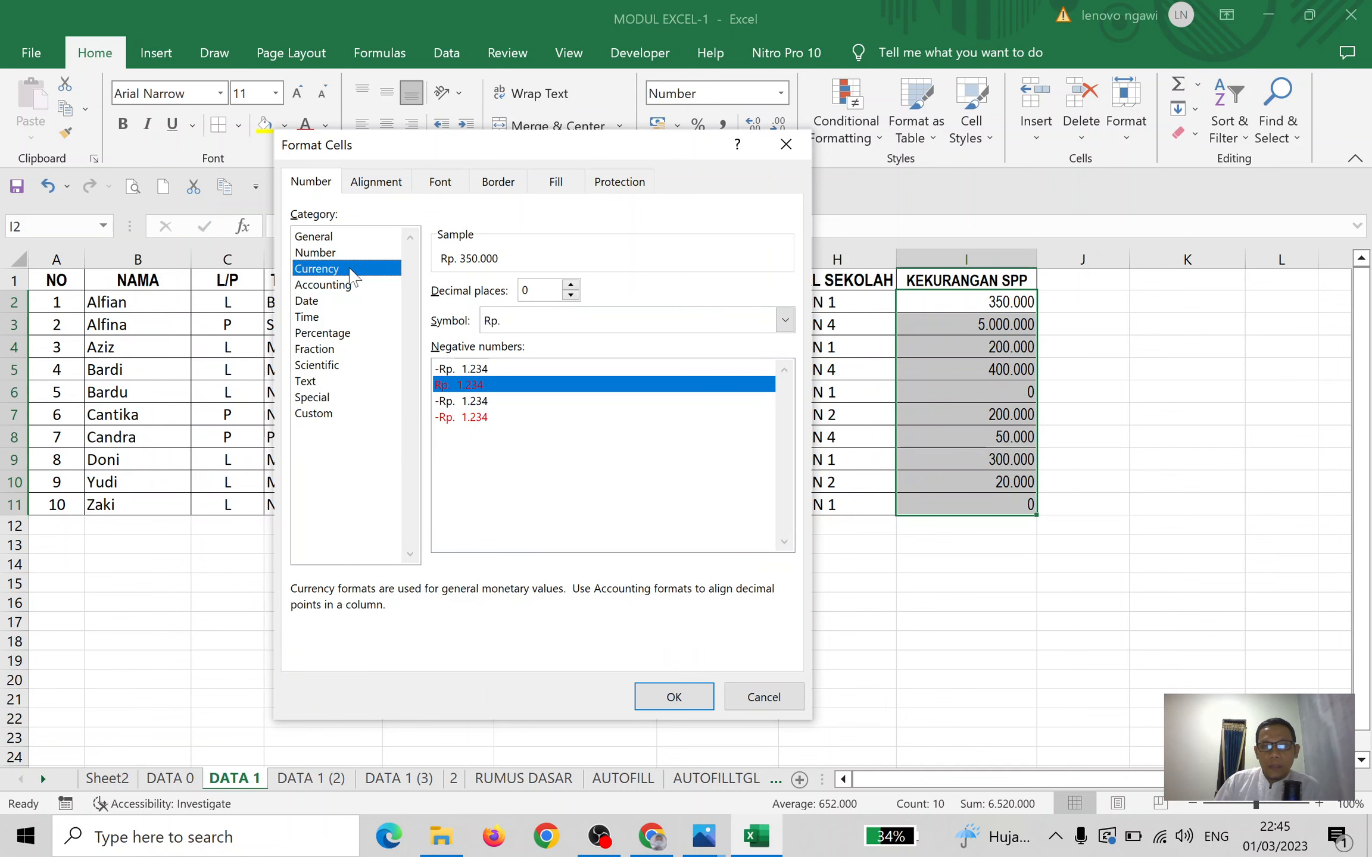
pyautogui.click(690, 695)
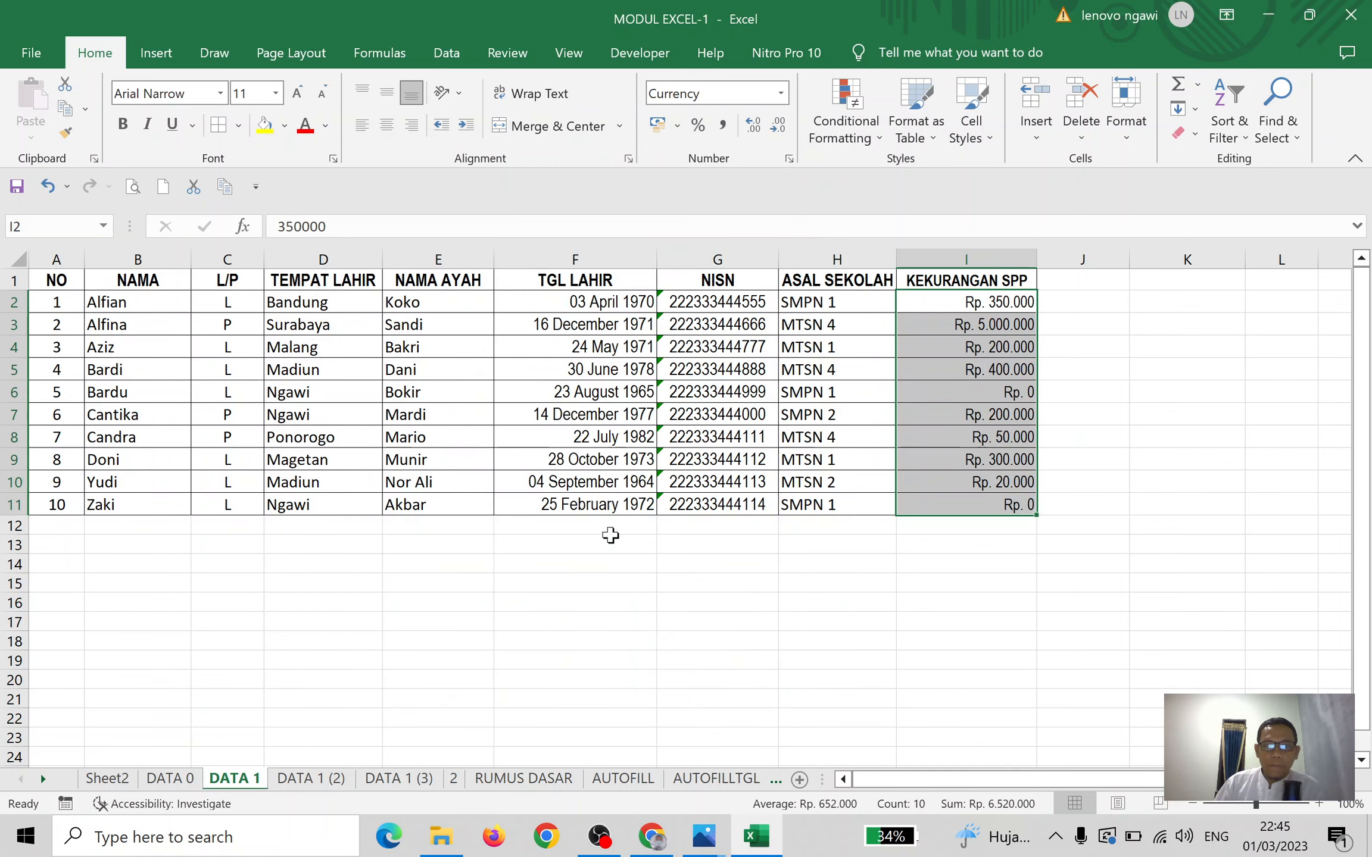
pyautogui.click(955, 364)
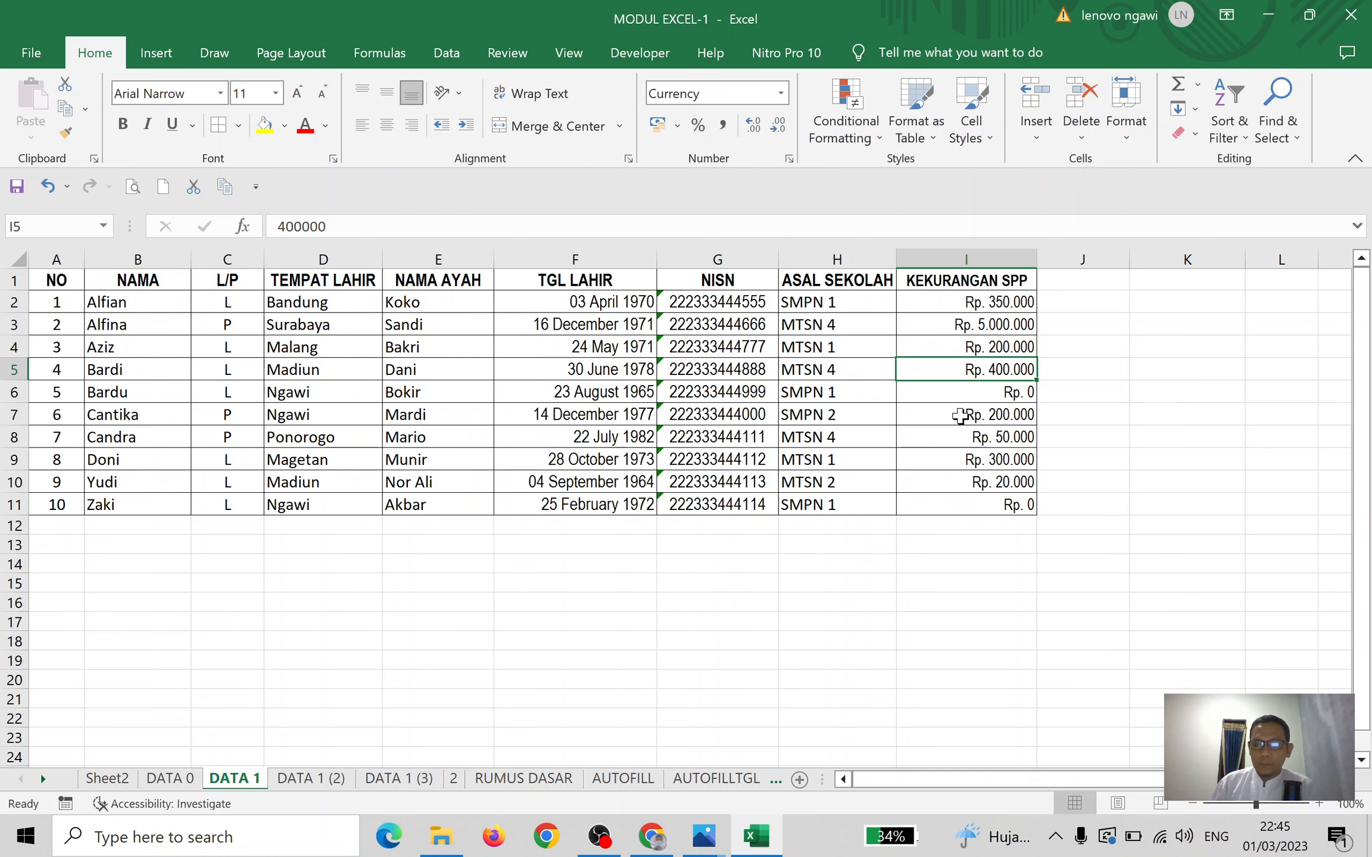
pyautogui.moveTo(590, 290); pyautogui.dragTo(598, 437)
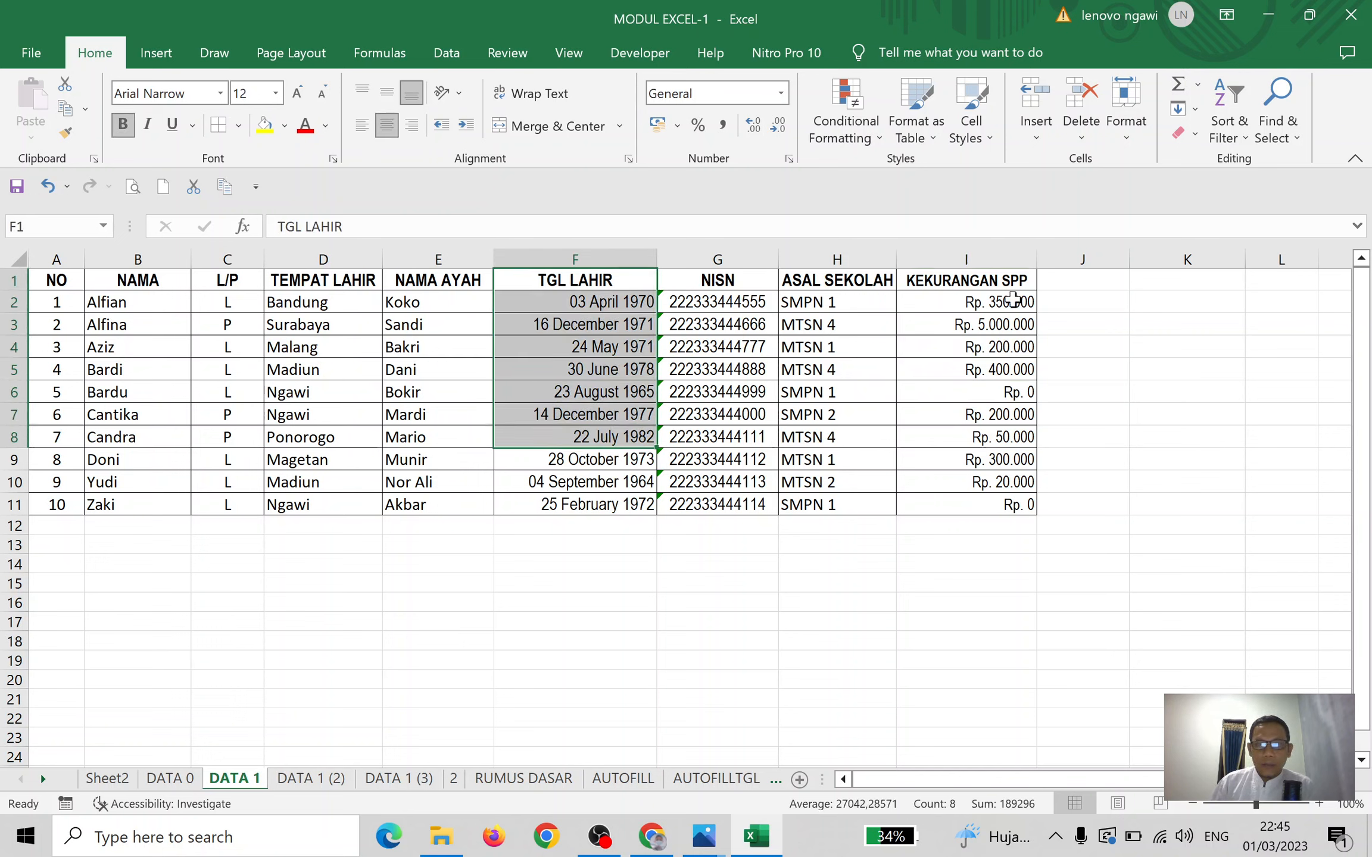
pyautogui.moveTo(996, 290); pyautogui.dragTo(993, 392)
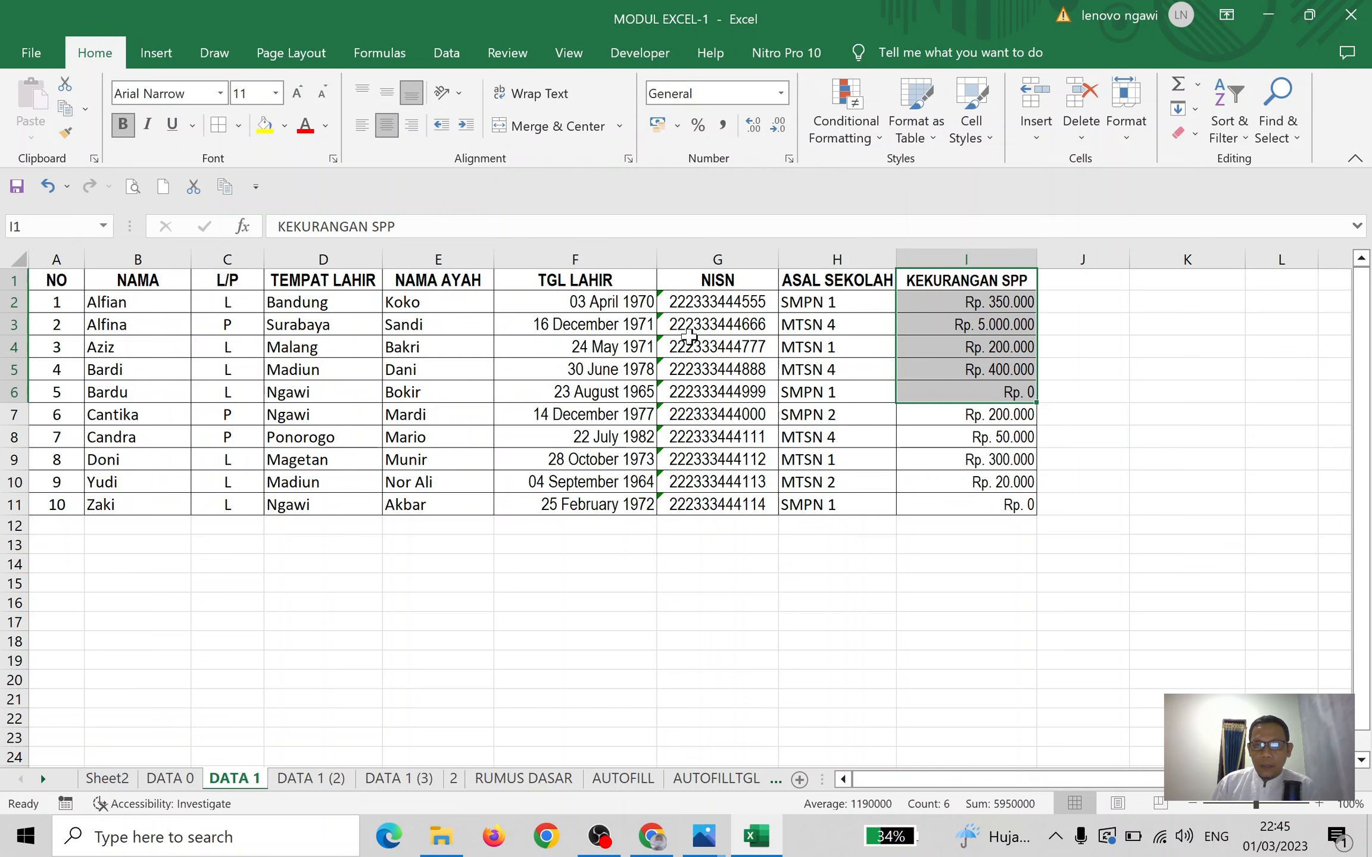
pyautogui.click(630, 331)
pyautogui.click(975, 321)
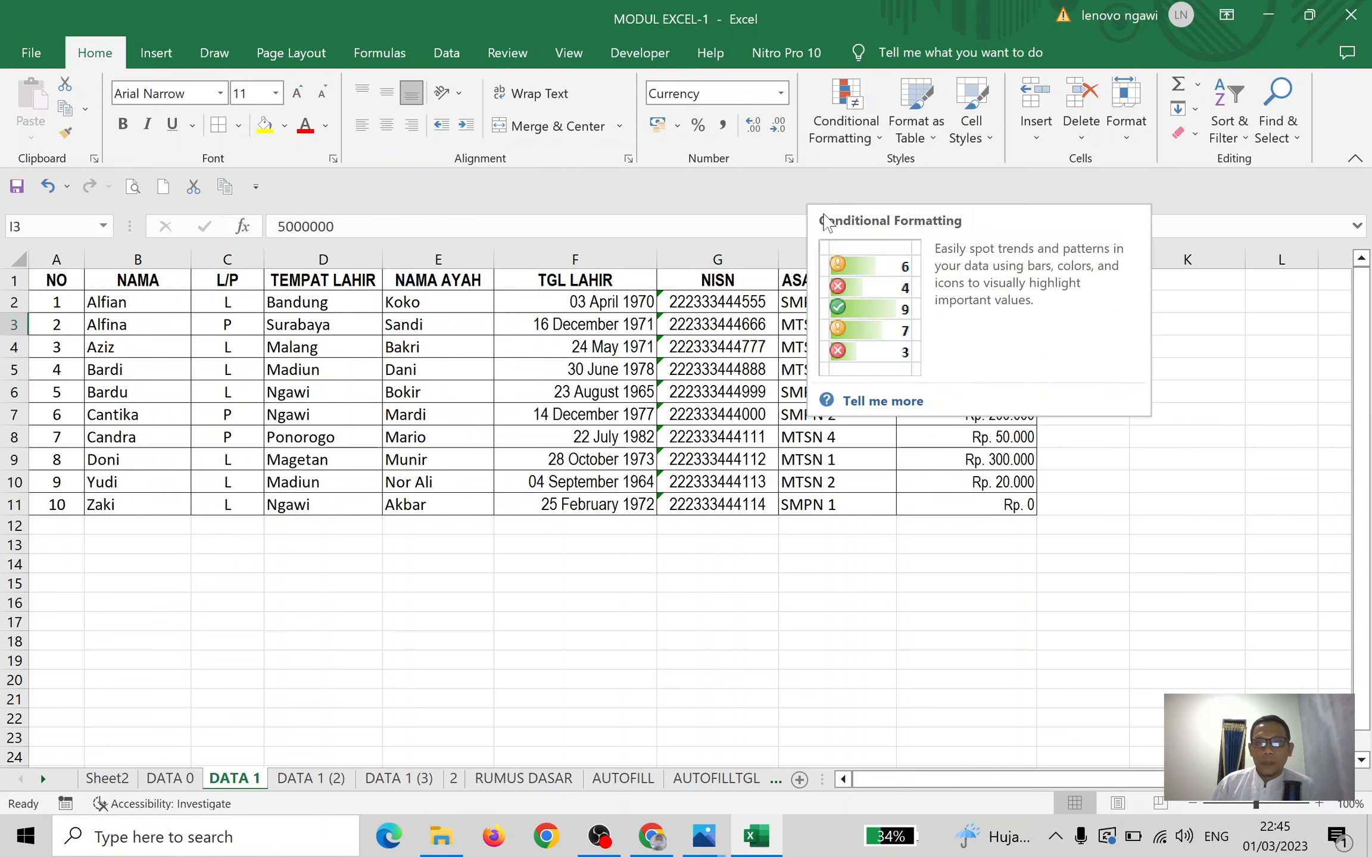
pyautogui.click(732, 301)
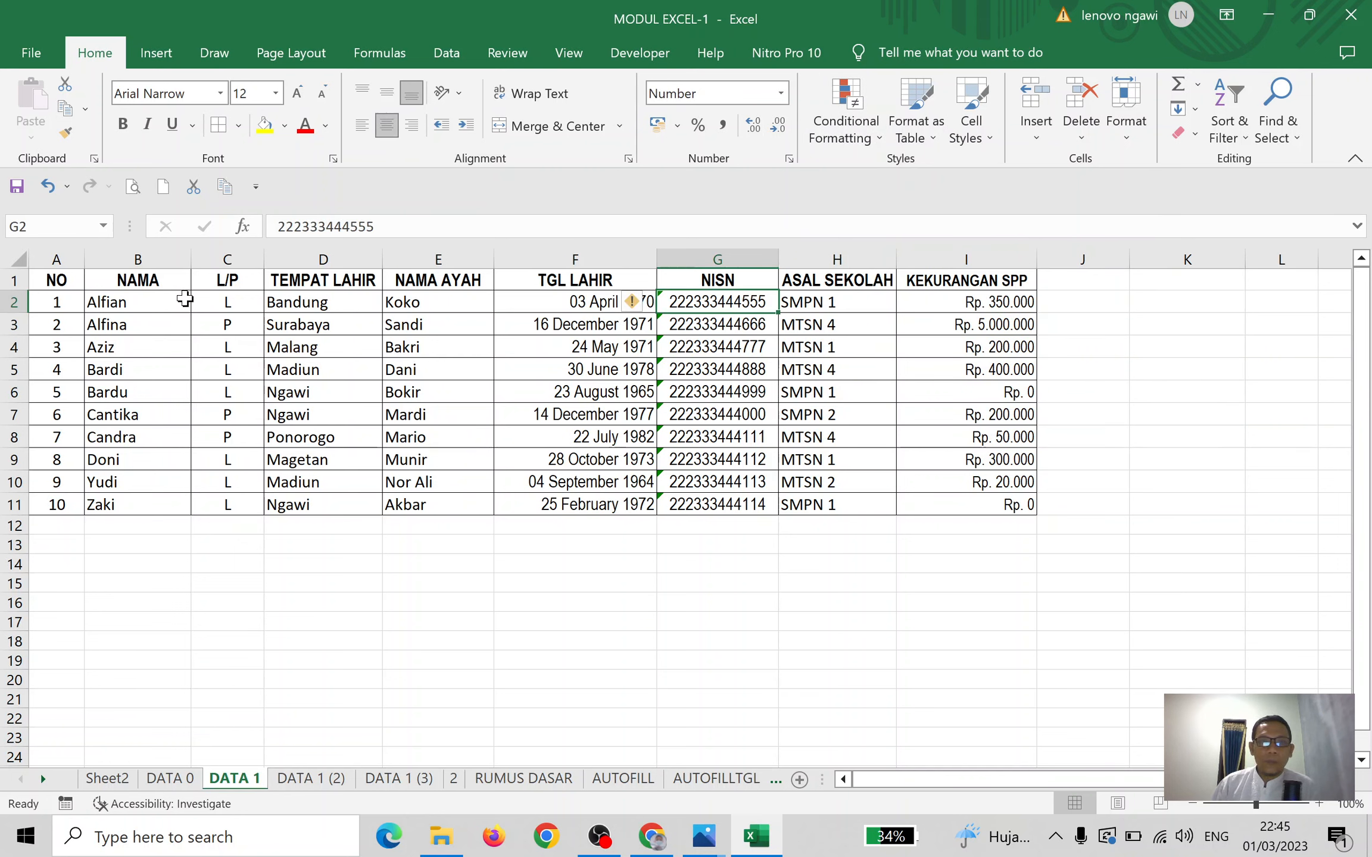
# Review the Conditional Formatting options for F2:I11 and the available Format as Table styles without applying any
pyautogui.moveTo(619, 302); pyautogui.dragTo(964, 503)
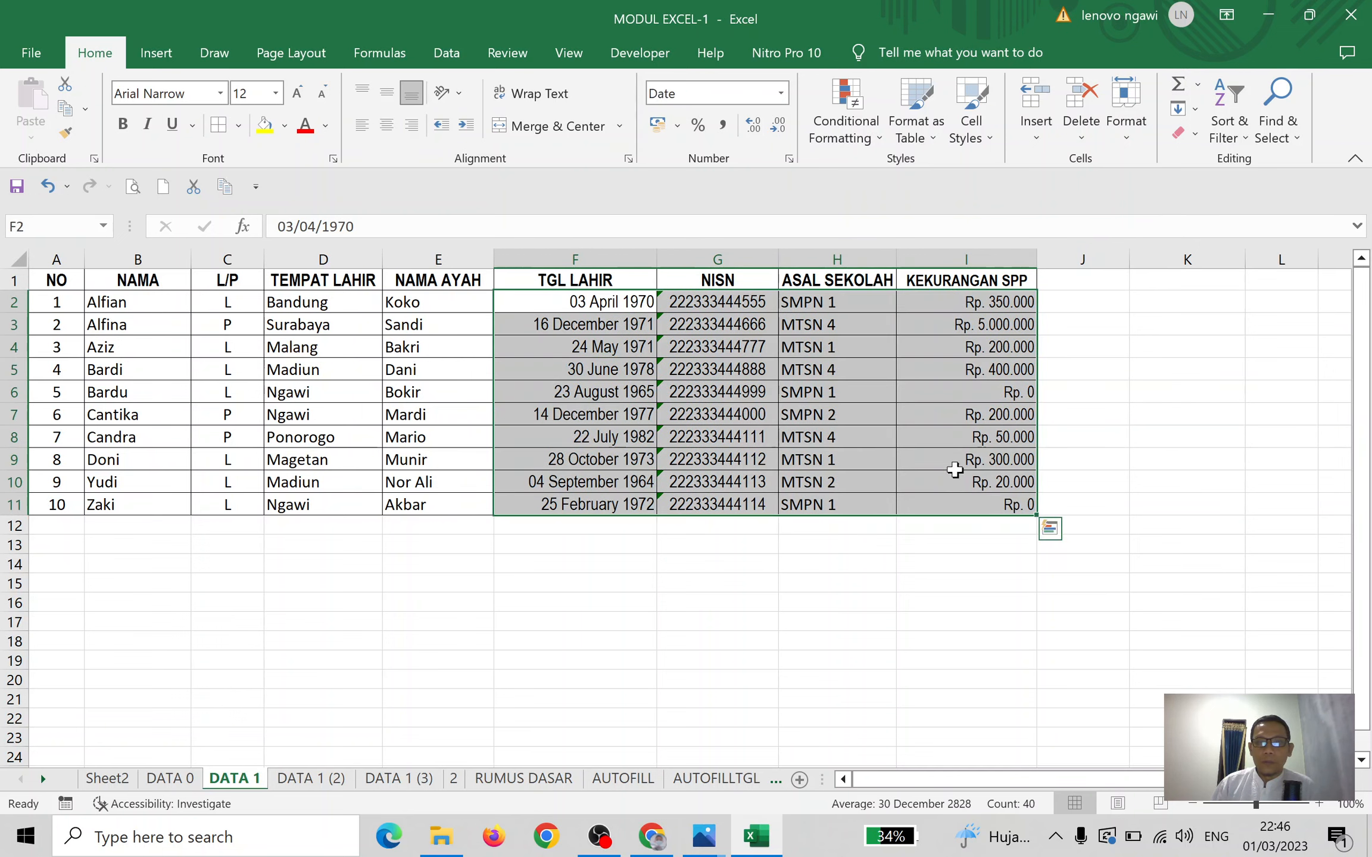
pyautogui.click(876, 141)
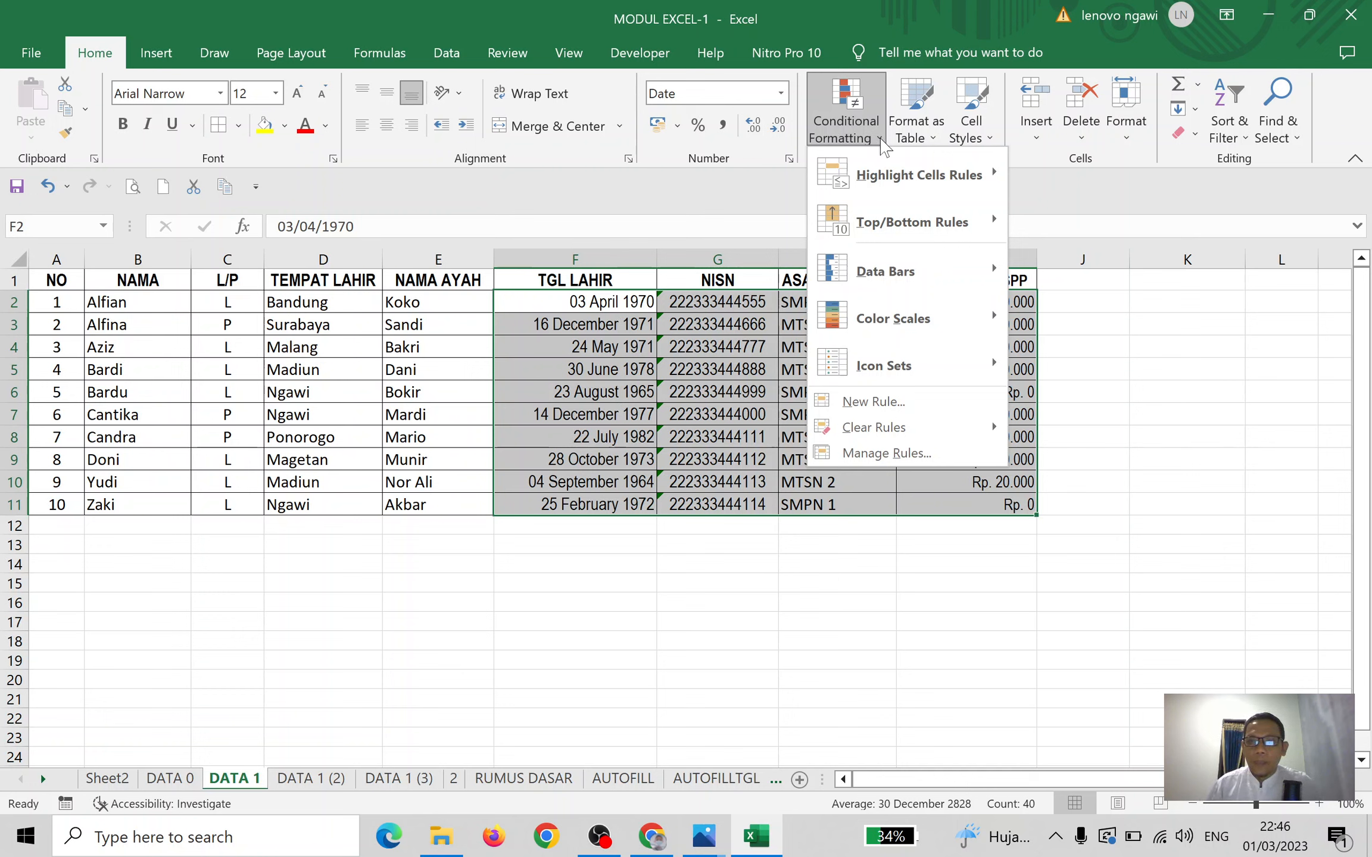
pyautogui.click(884, 147)
pyautogui.click(1079, 321)
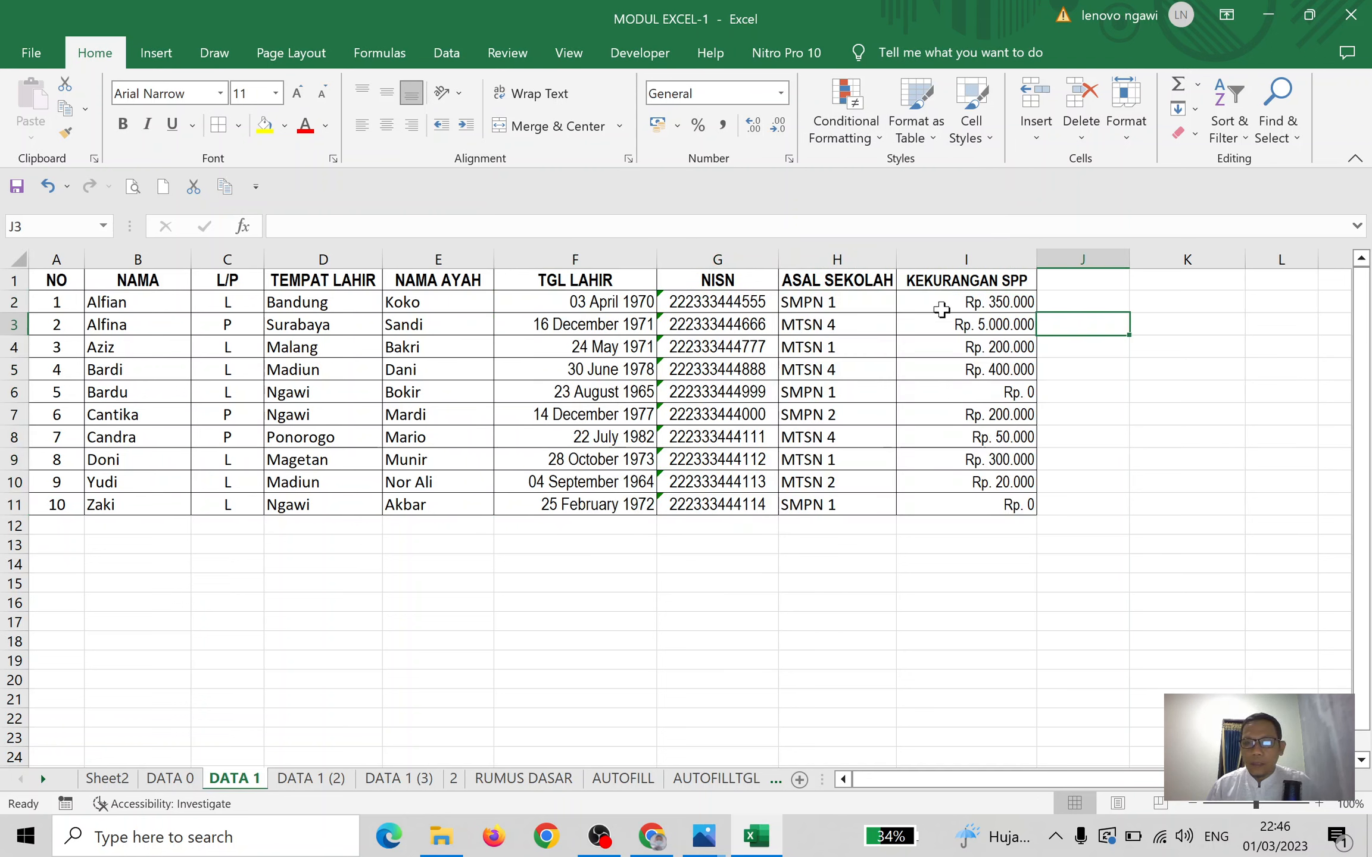
pyautogui.click(937, 146)
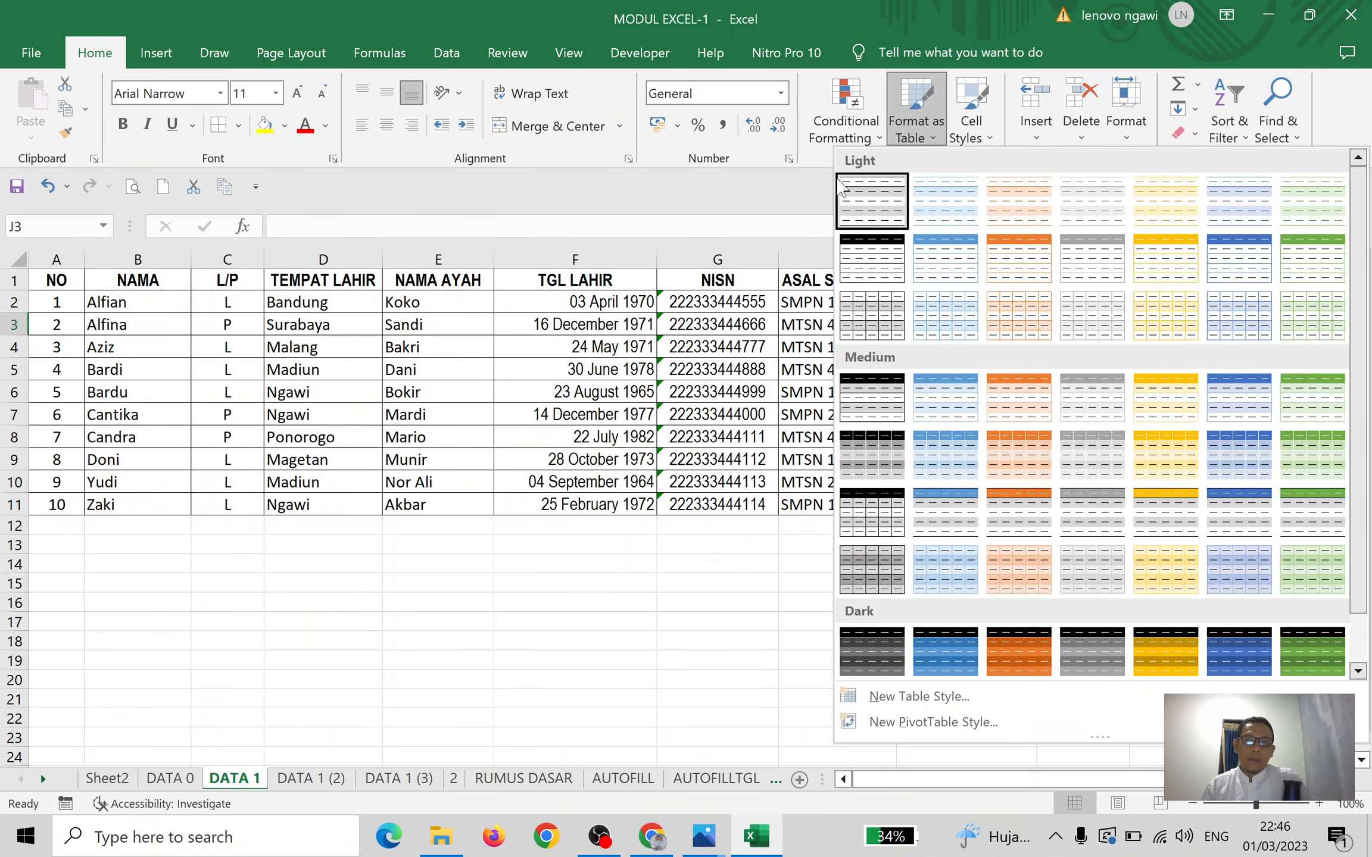
pyautogui.click(939, 144)
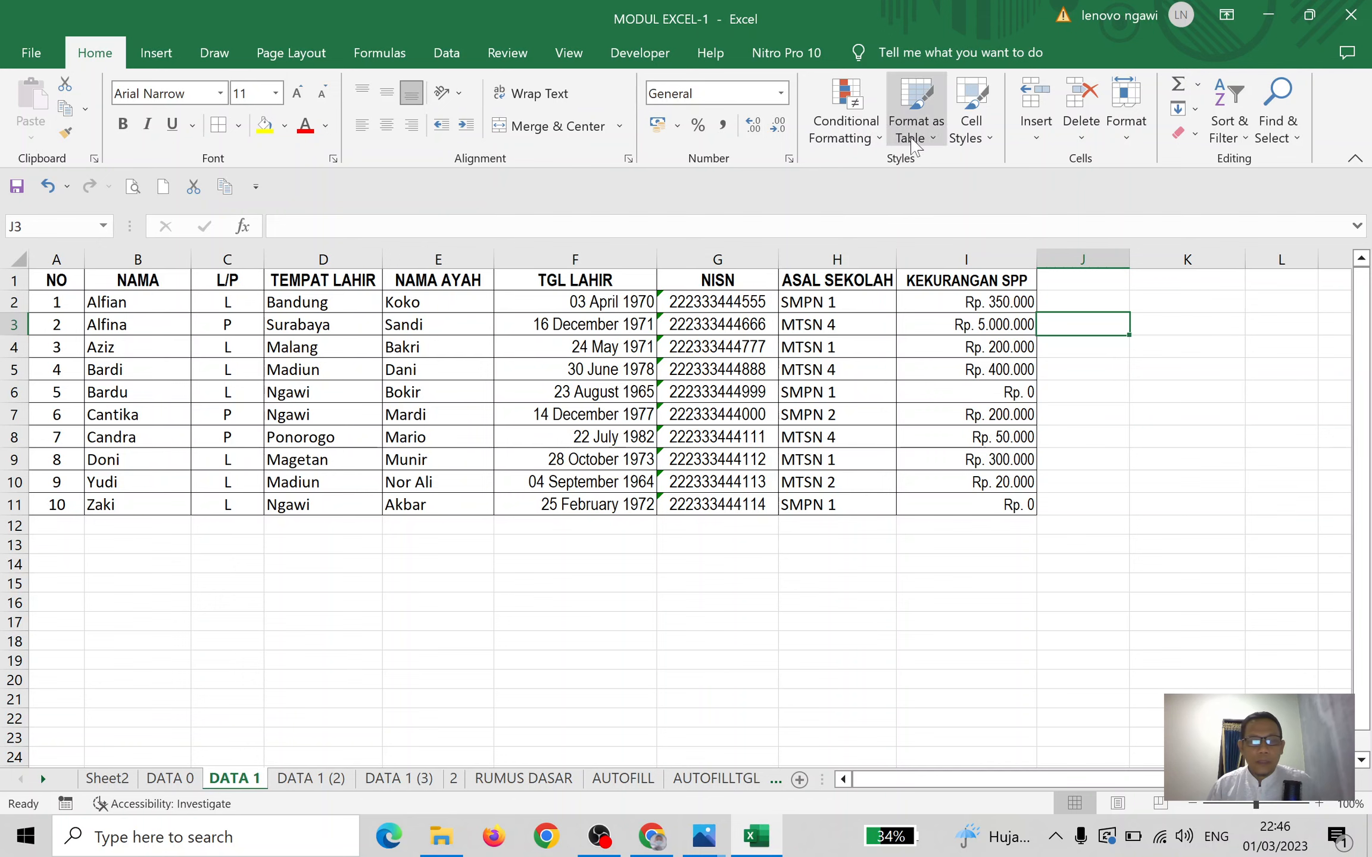
# Format A1:I11 as a table with headers, using the gray Light style with a solid header row
pyautogui.moveTo(83, 279); pyautogui.dragTo(923, 503)
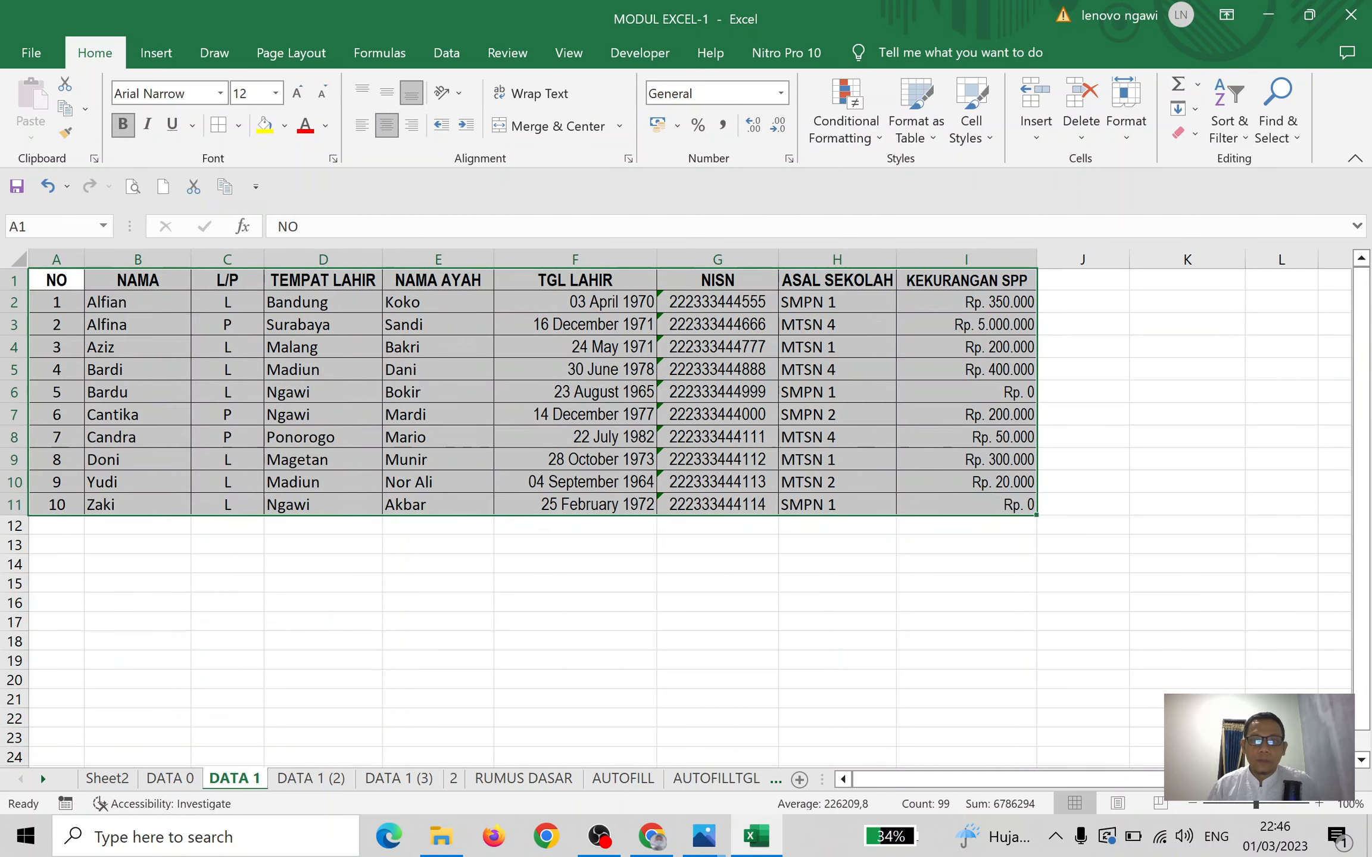
pyautogui.click(932, 142)
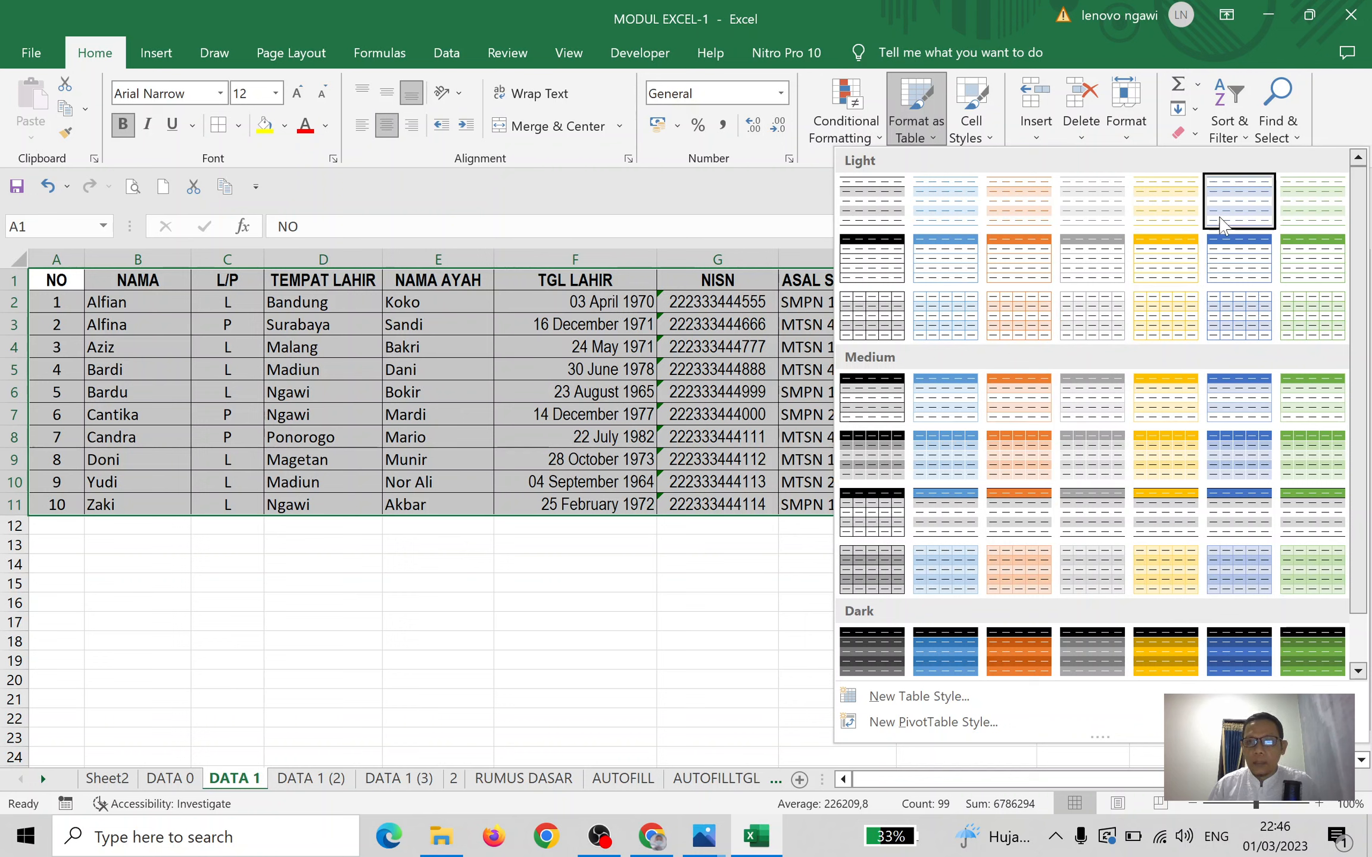
pyautogui.click(1109, 257)
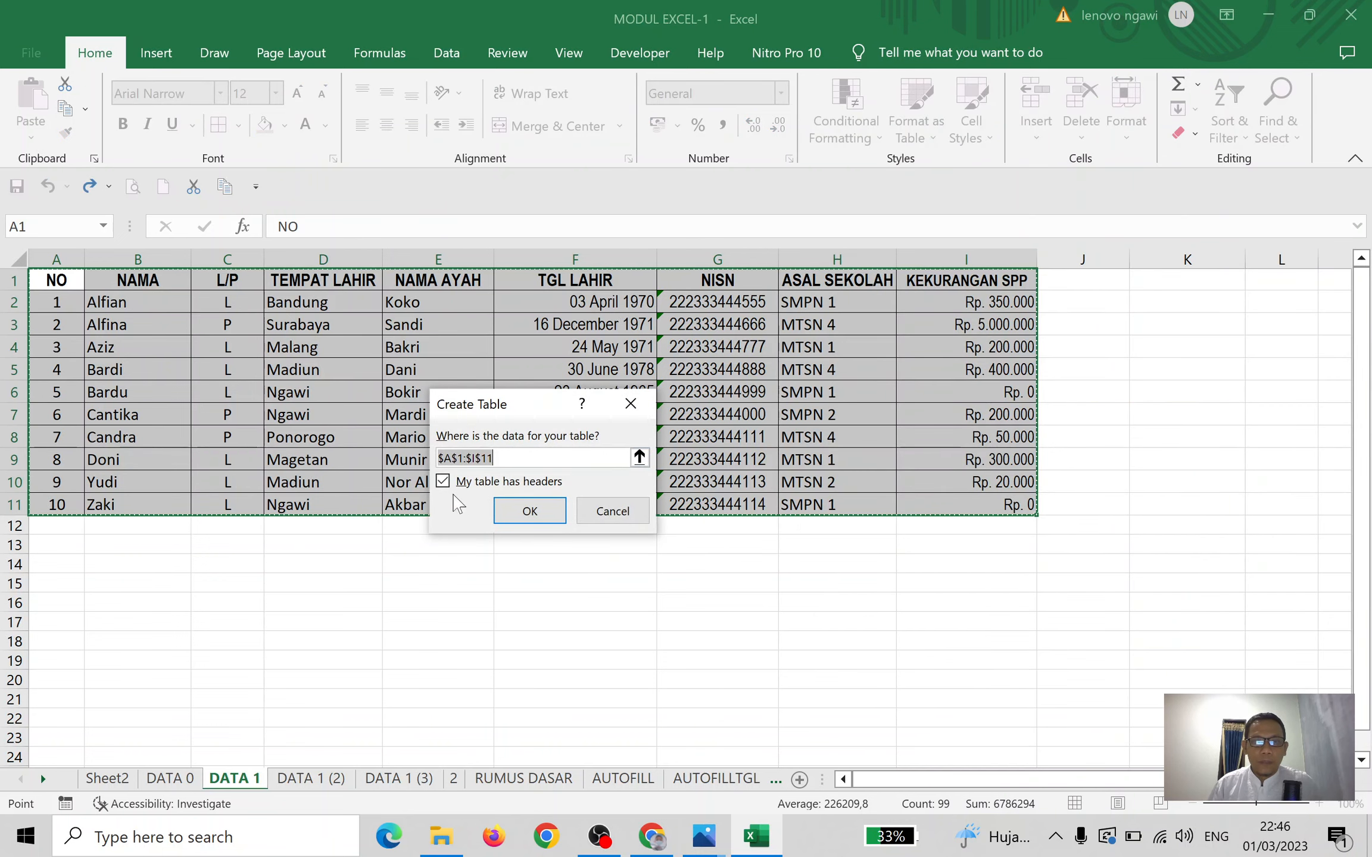
pyautogui.click(532, 512)
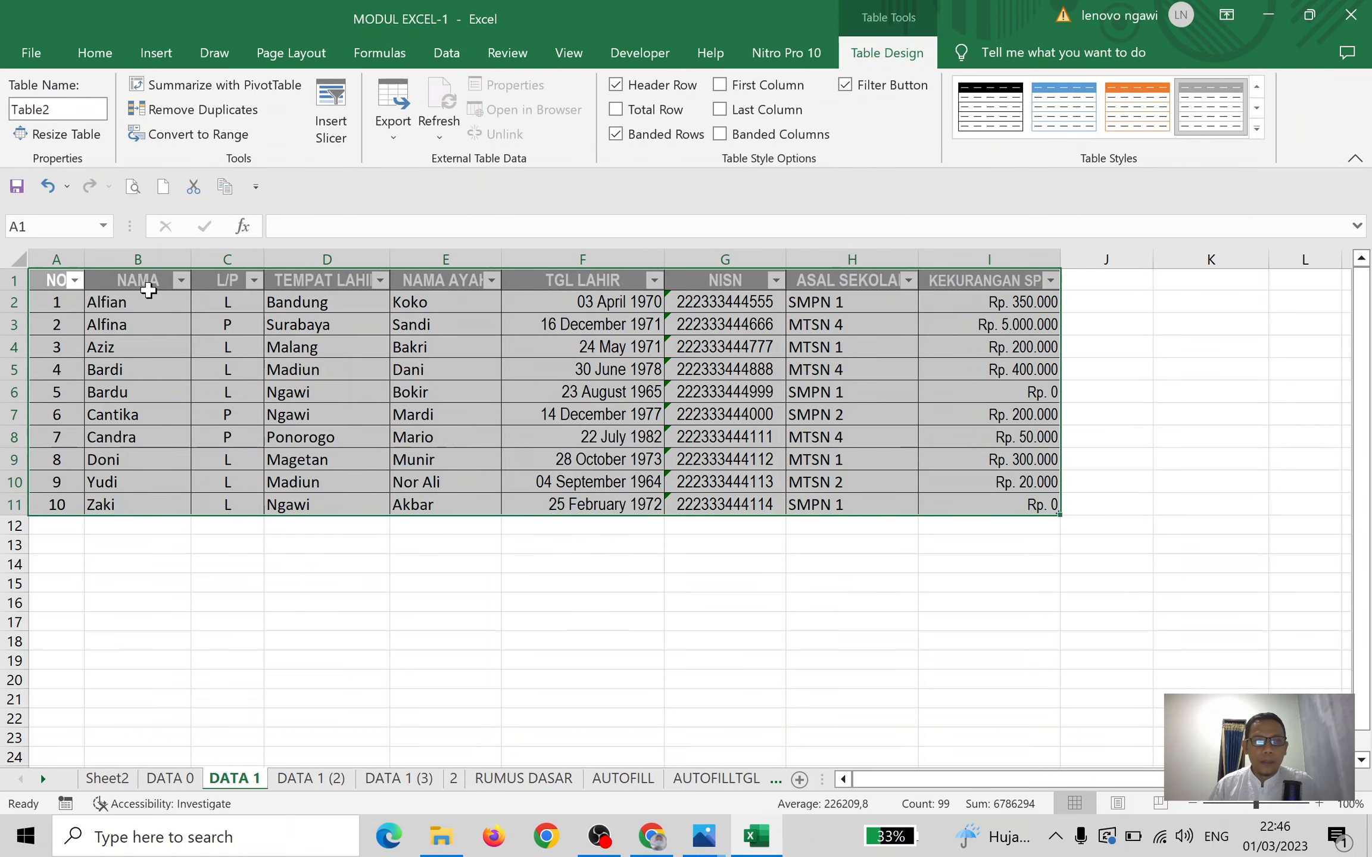
# Examine the KEKURANGAN SPP filter button, the Sort & Filter options and the table's header row A1:I1
pyautogui.click(1050, 283)
pyautogui.click(1119, 307)
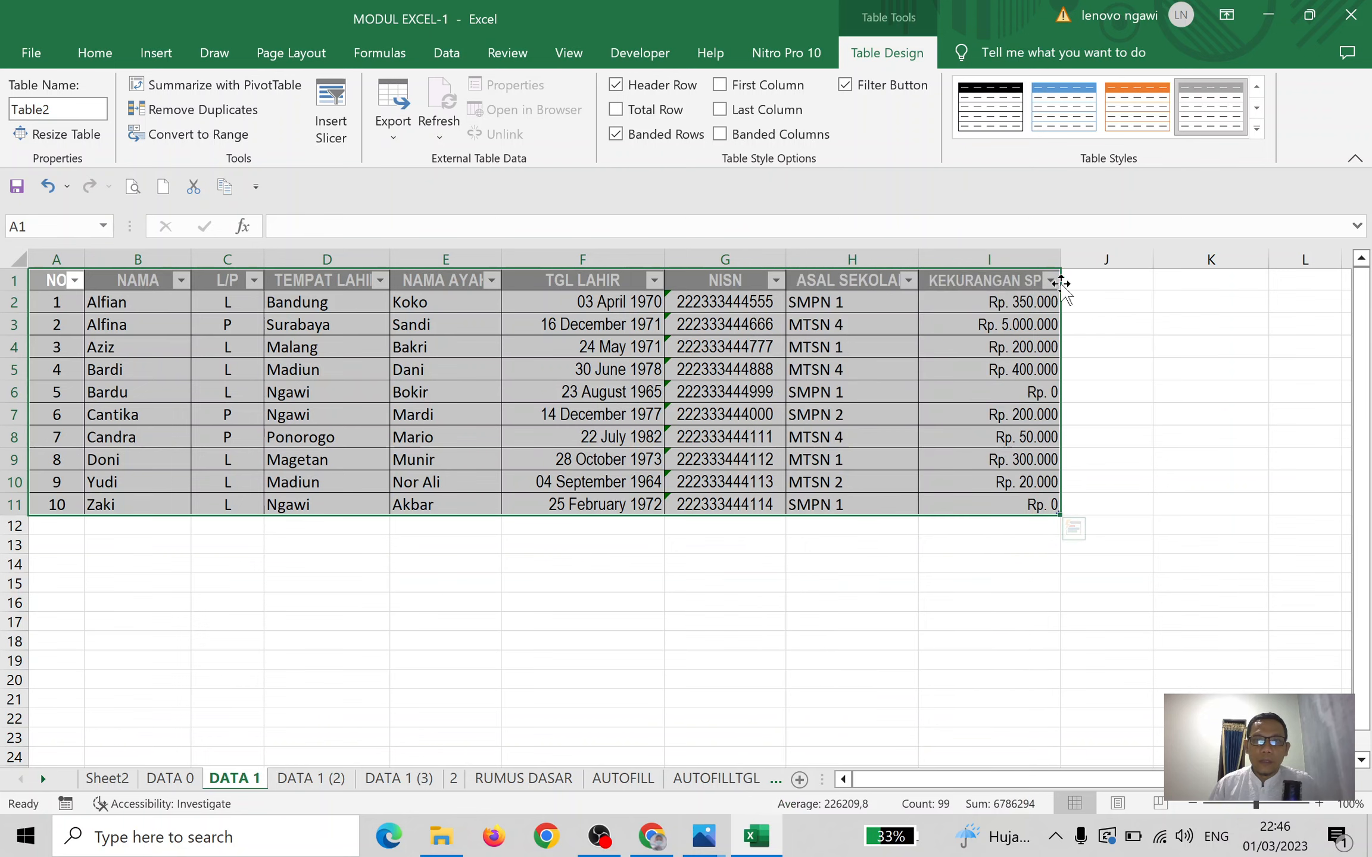
pyautogui.click(1071, 301)
pyautogui.click(1050, 281)
pyautogui.click(1153, 366)
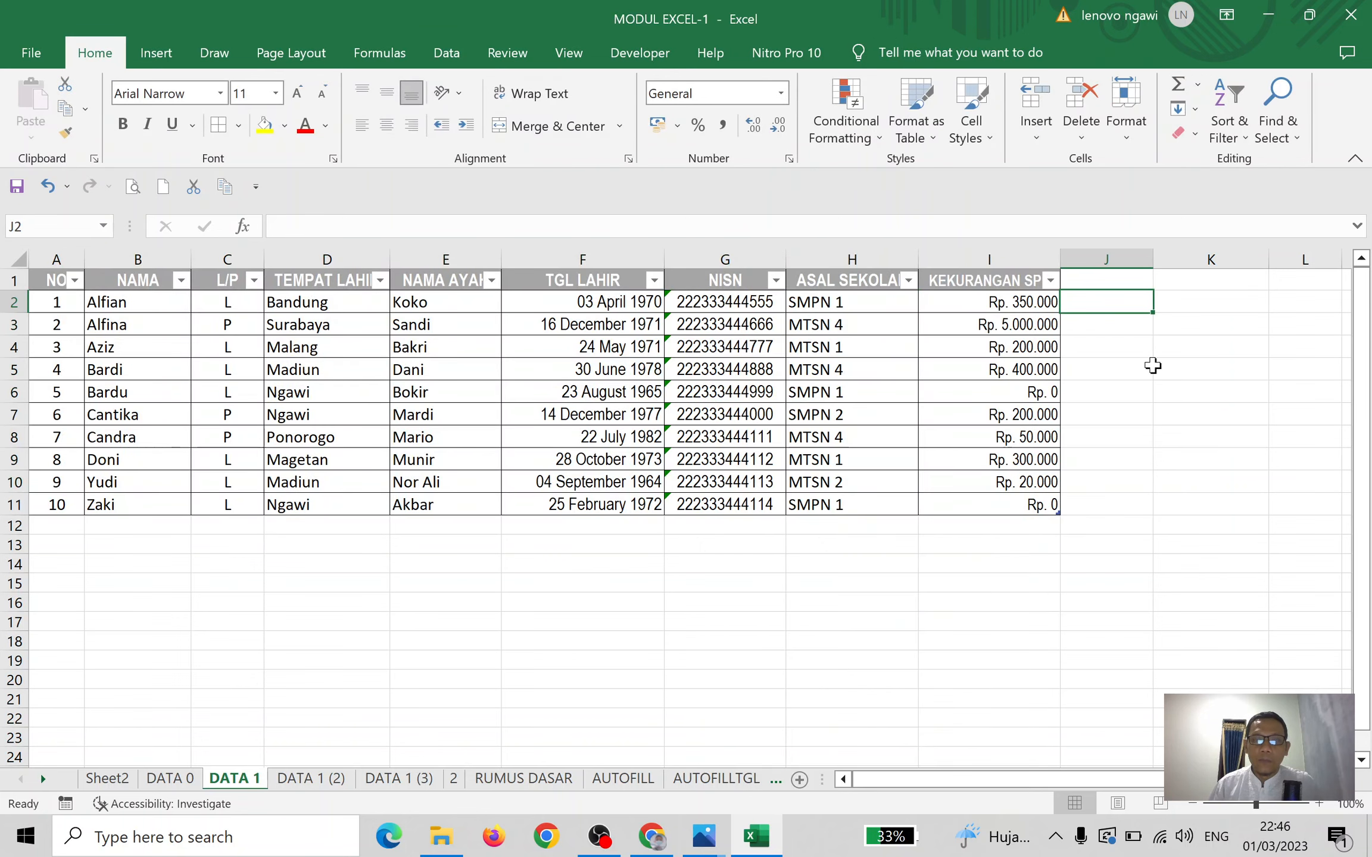
pyautogui.click(1244, 138)
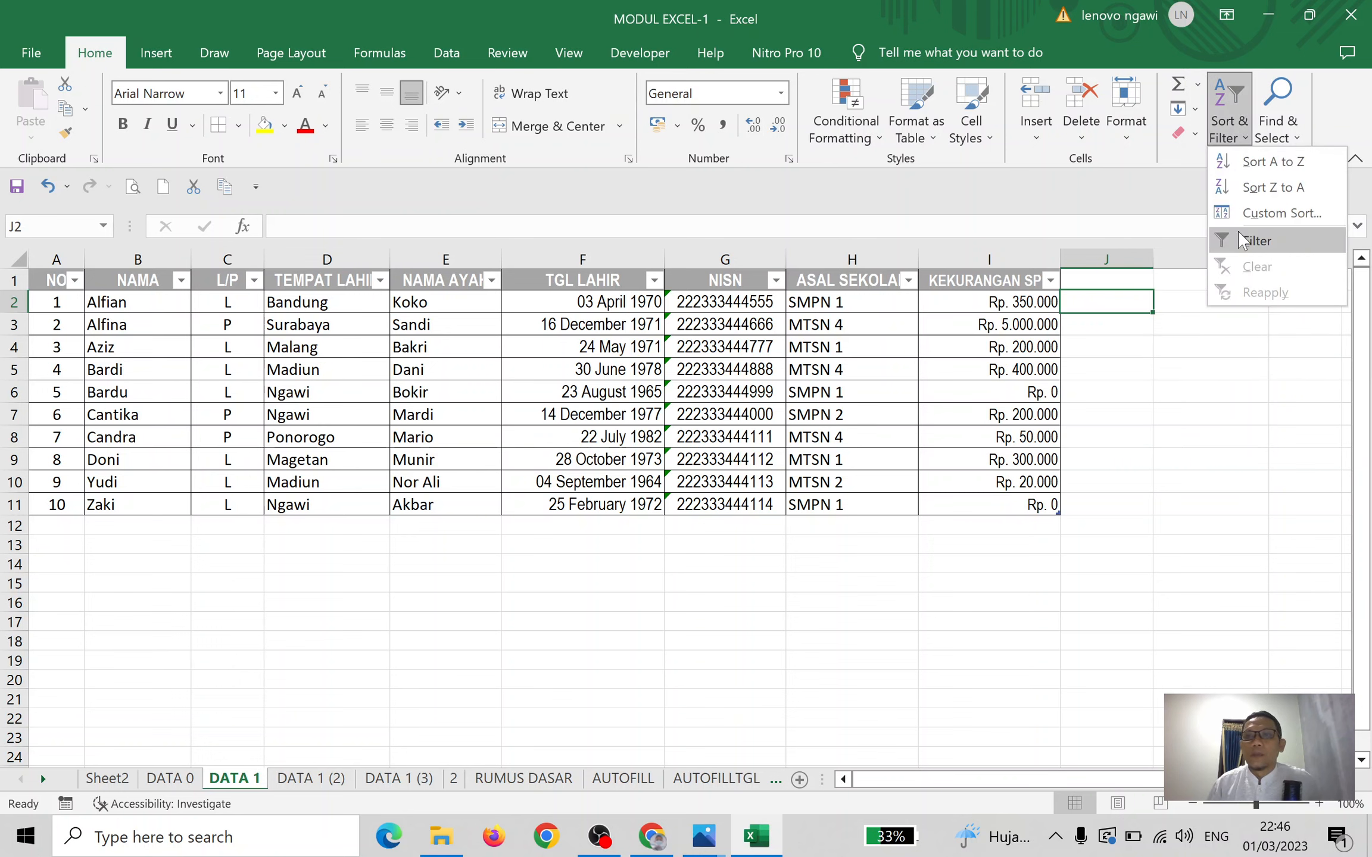
pyautogui.click(991, 279)
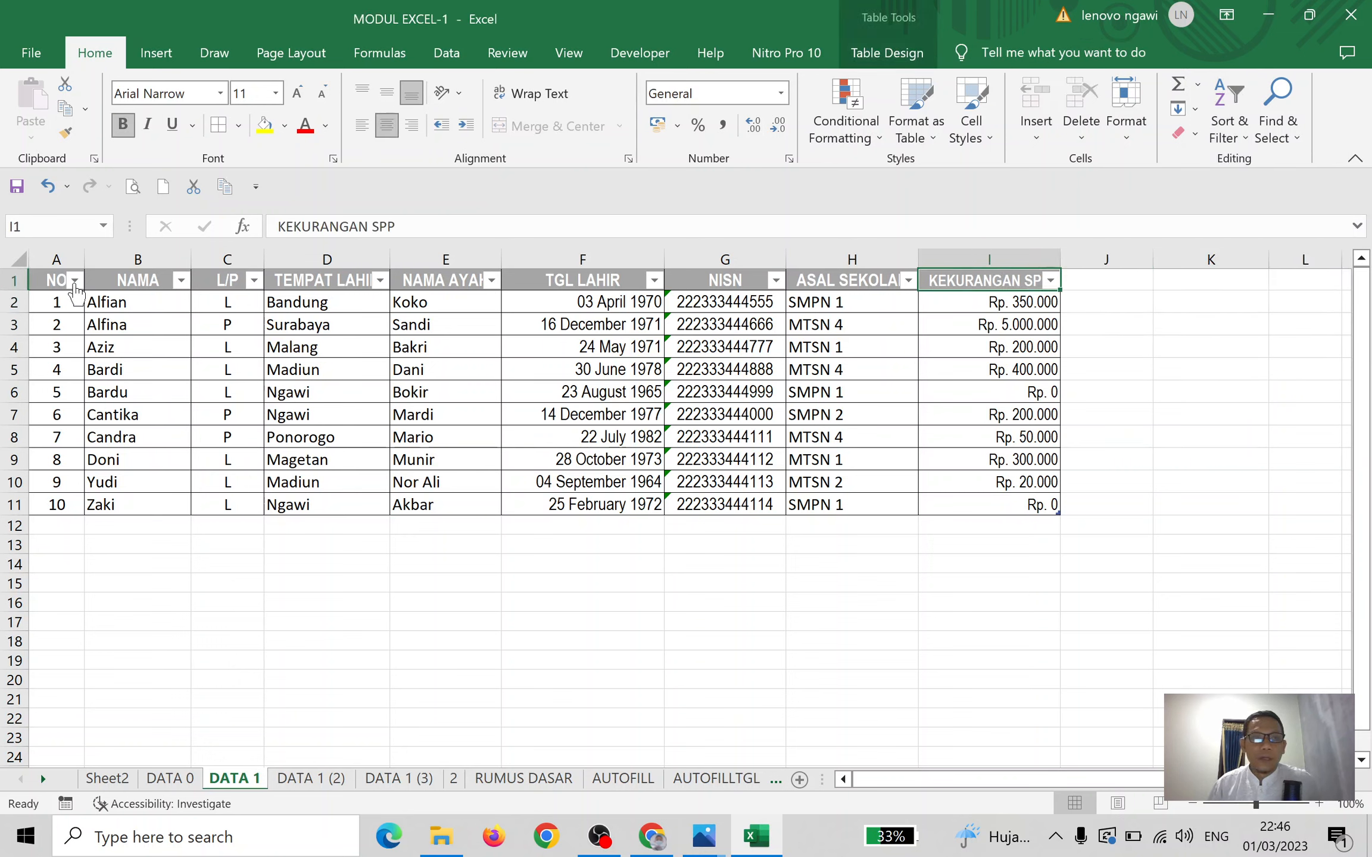
pyautogui.moveTo(56, 285); pyautogui.dragTo(993, 286)
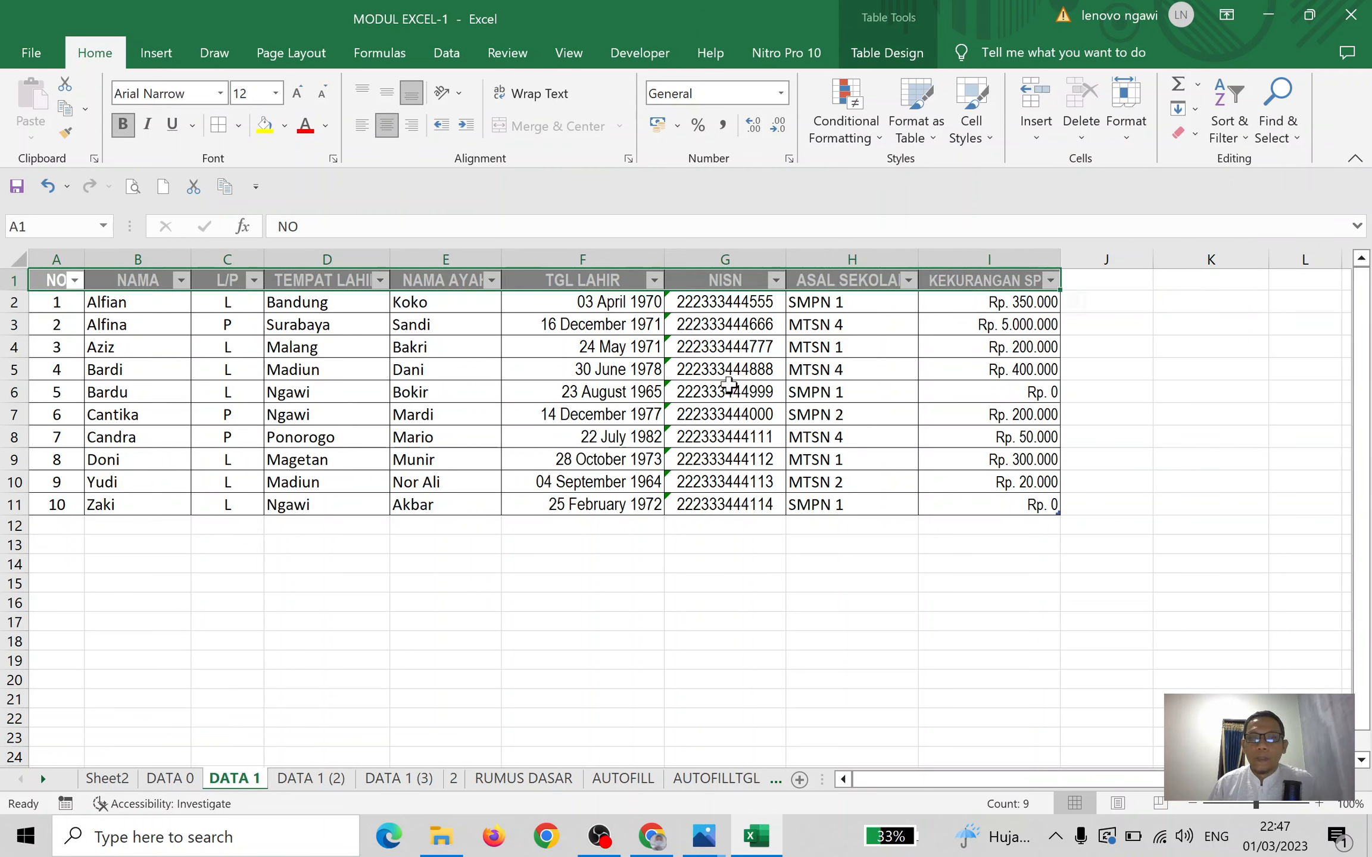
pyautogui.click(689, 410)
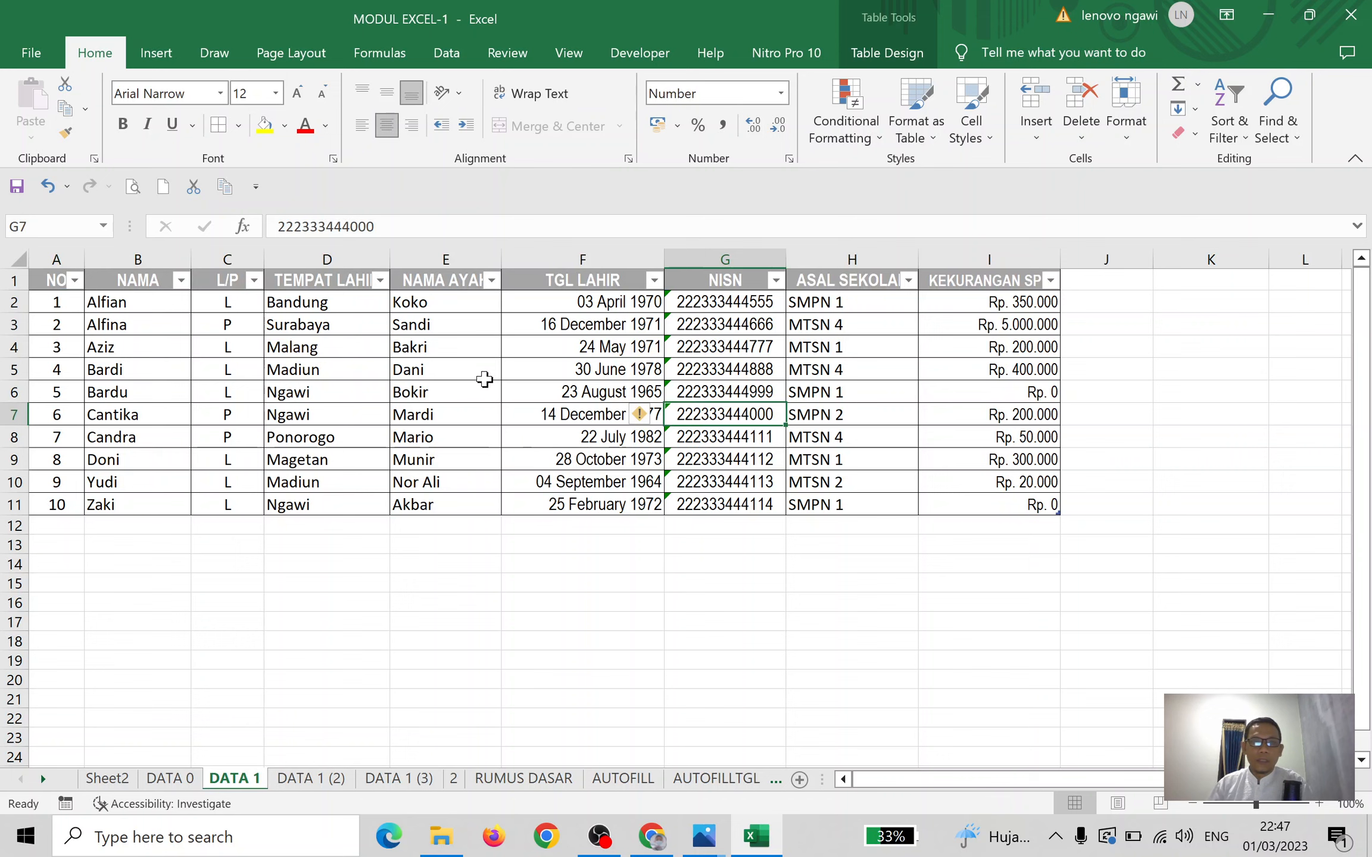
# Change the style of the table A1:I11 to the dark blue Light style with a solid header row
pyautogui.moveTo(53, 283); pyautogui.dragTo(1039, 507)
pyautogui.click(916, 113)
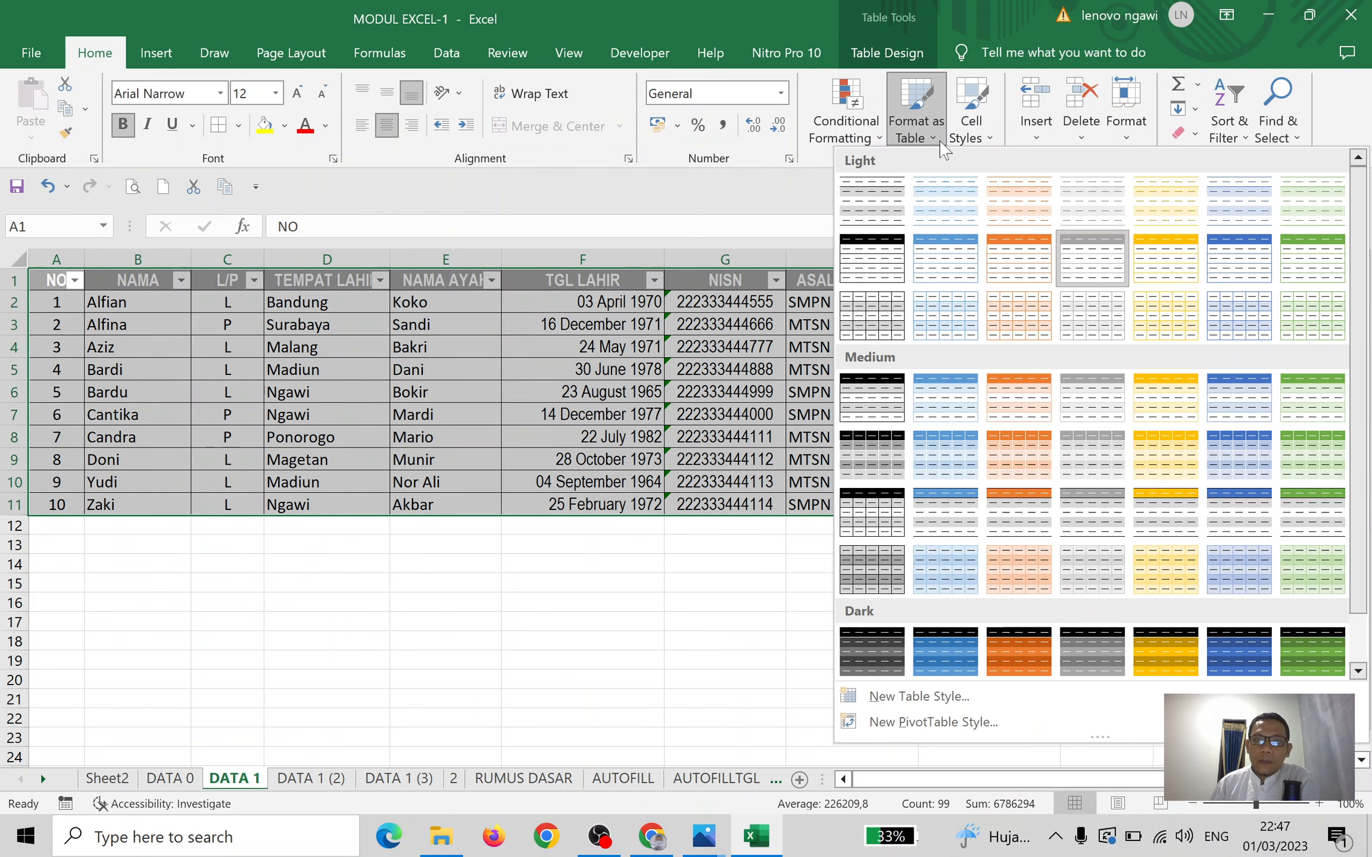
pyautogui.click(1239, 255)
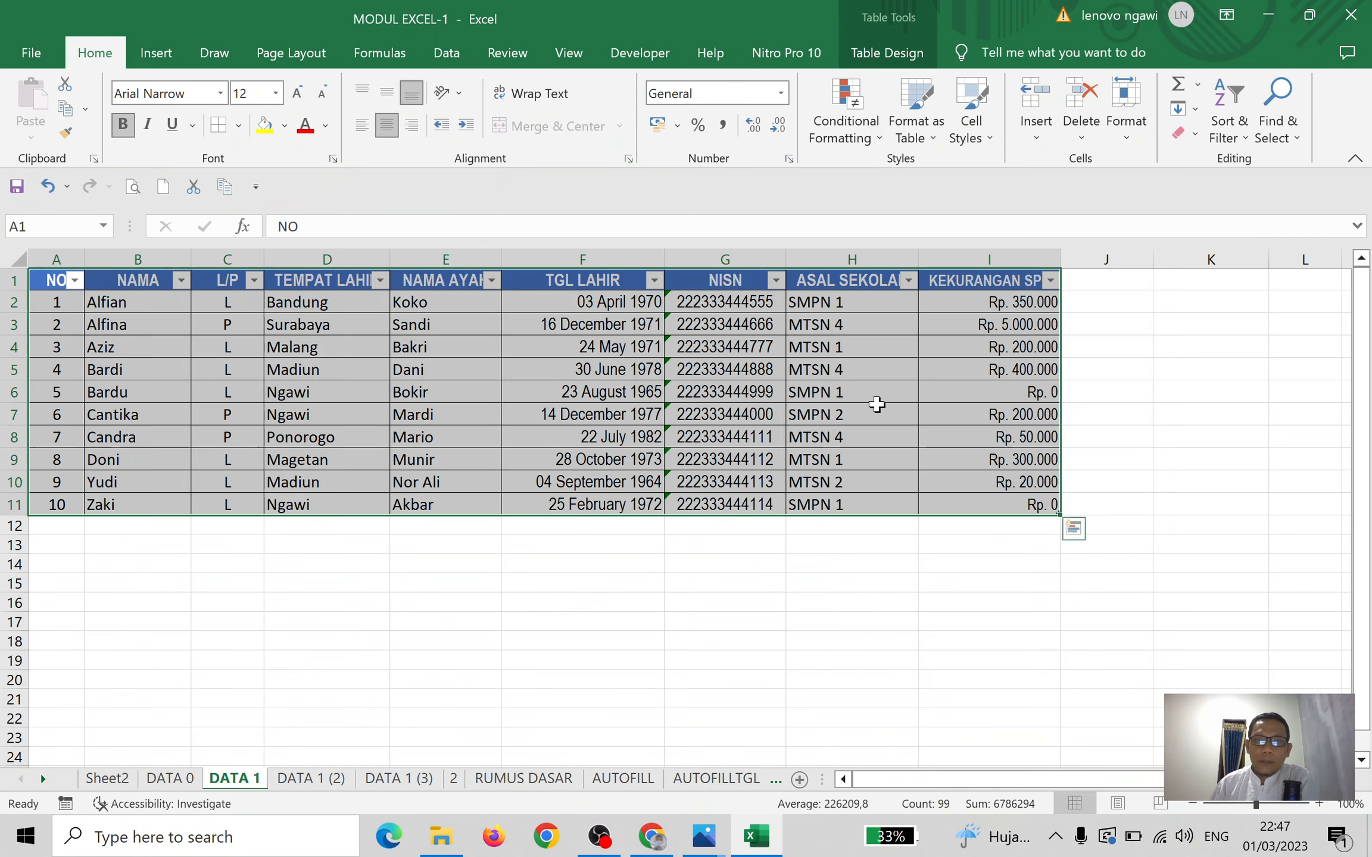
pyautogui.click(714, 589)
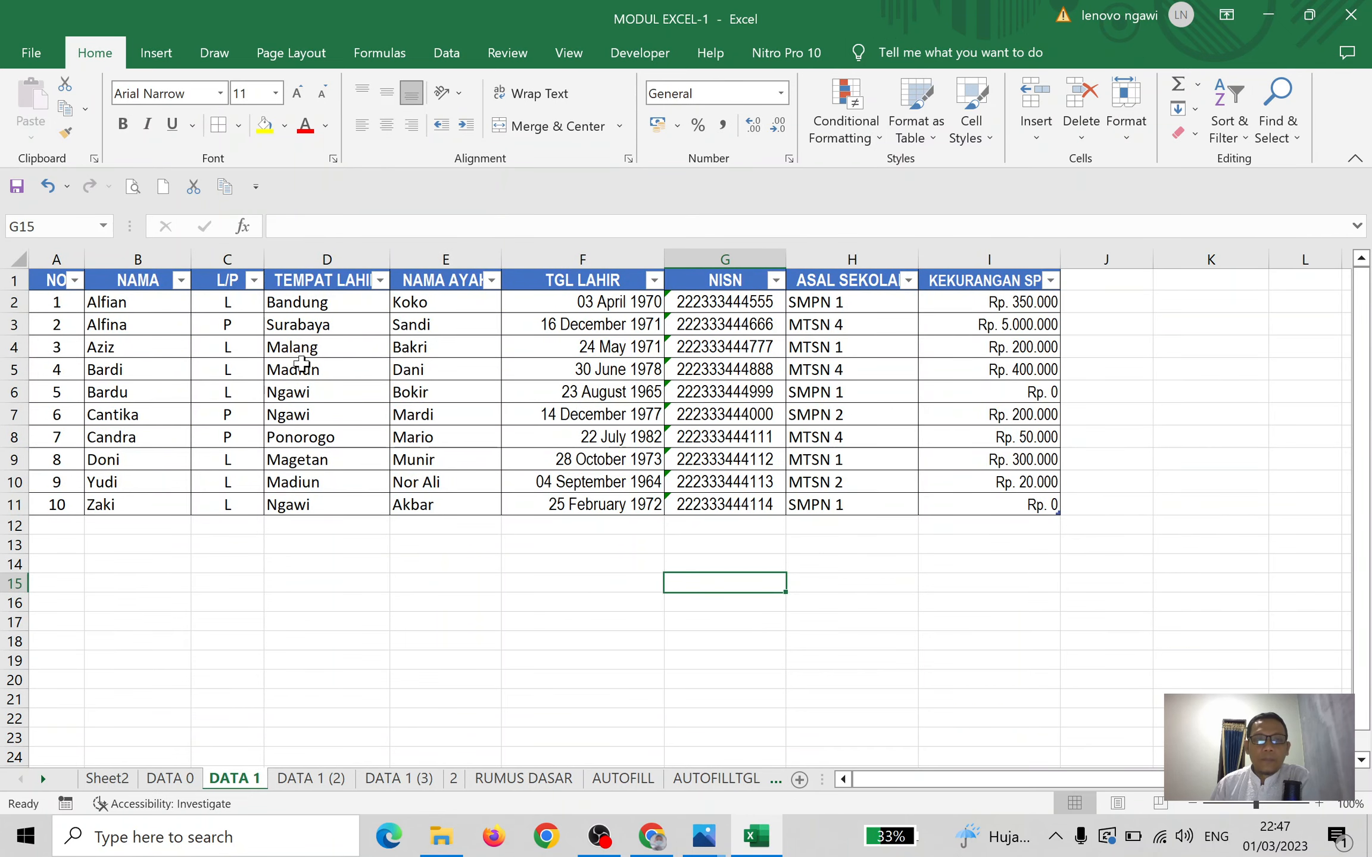
# Examine the Format as Table styles and the Cell Styles available for the table A1:I11
pyautogui.moveTo(58, 281); pyautogui.dragTo(1048, 505)
pyautogui.click(882, 437)
pyautogui.click(59, 326)
pyautogui.click(68, 390)
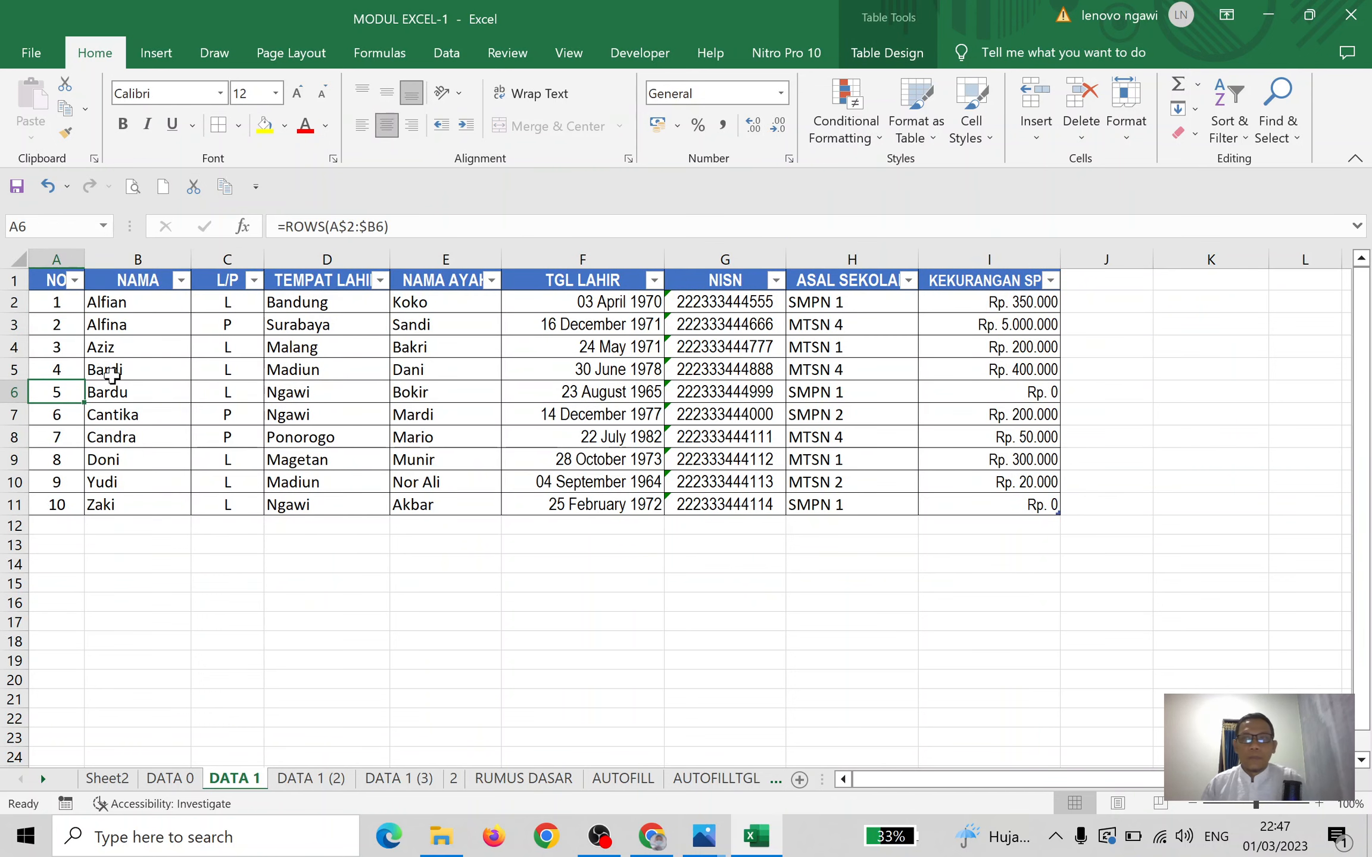
pyautogui.click(939, 138)
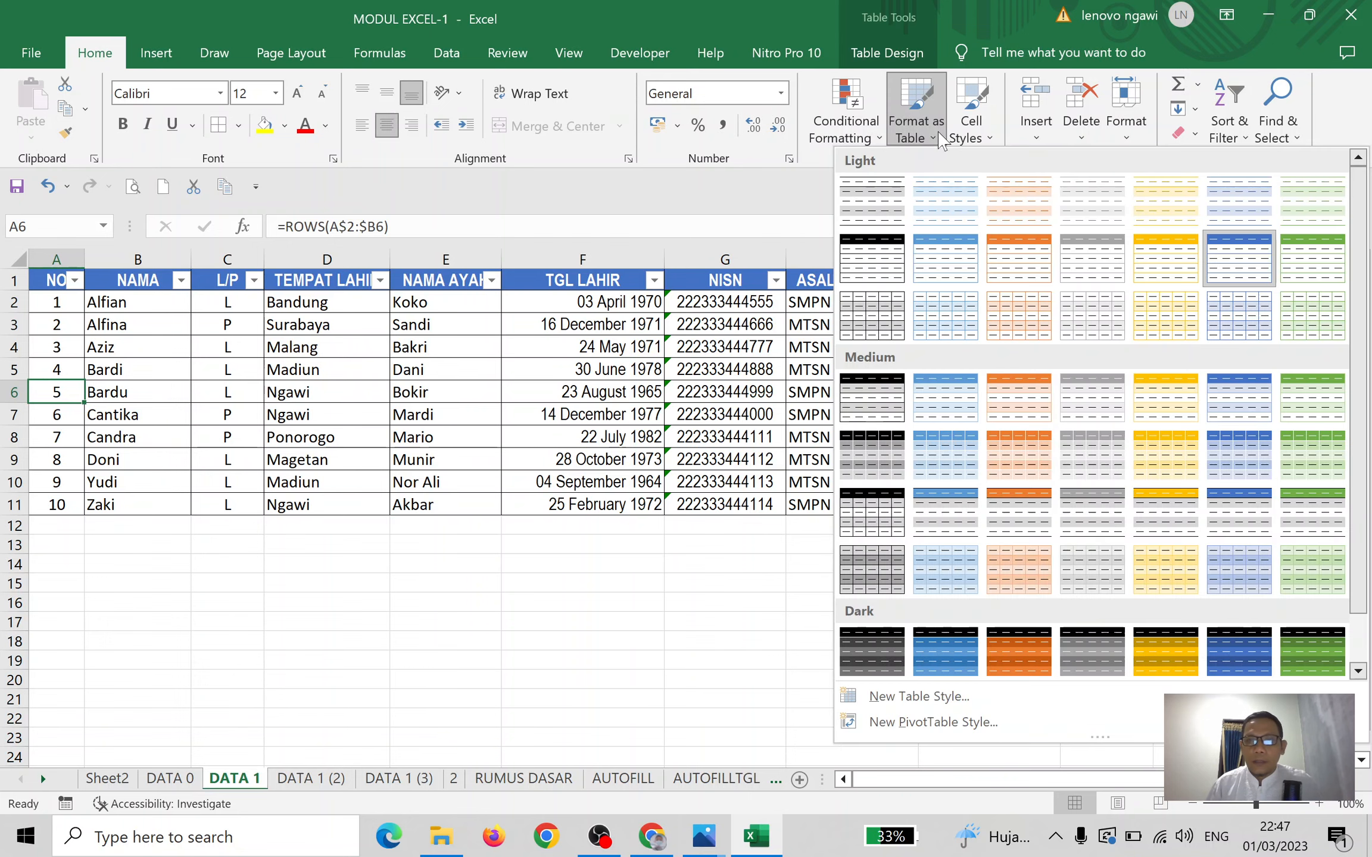
pyautogui.click(991, 144)
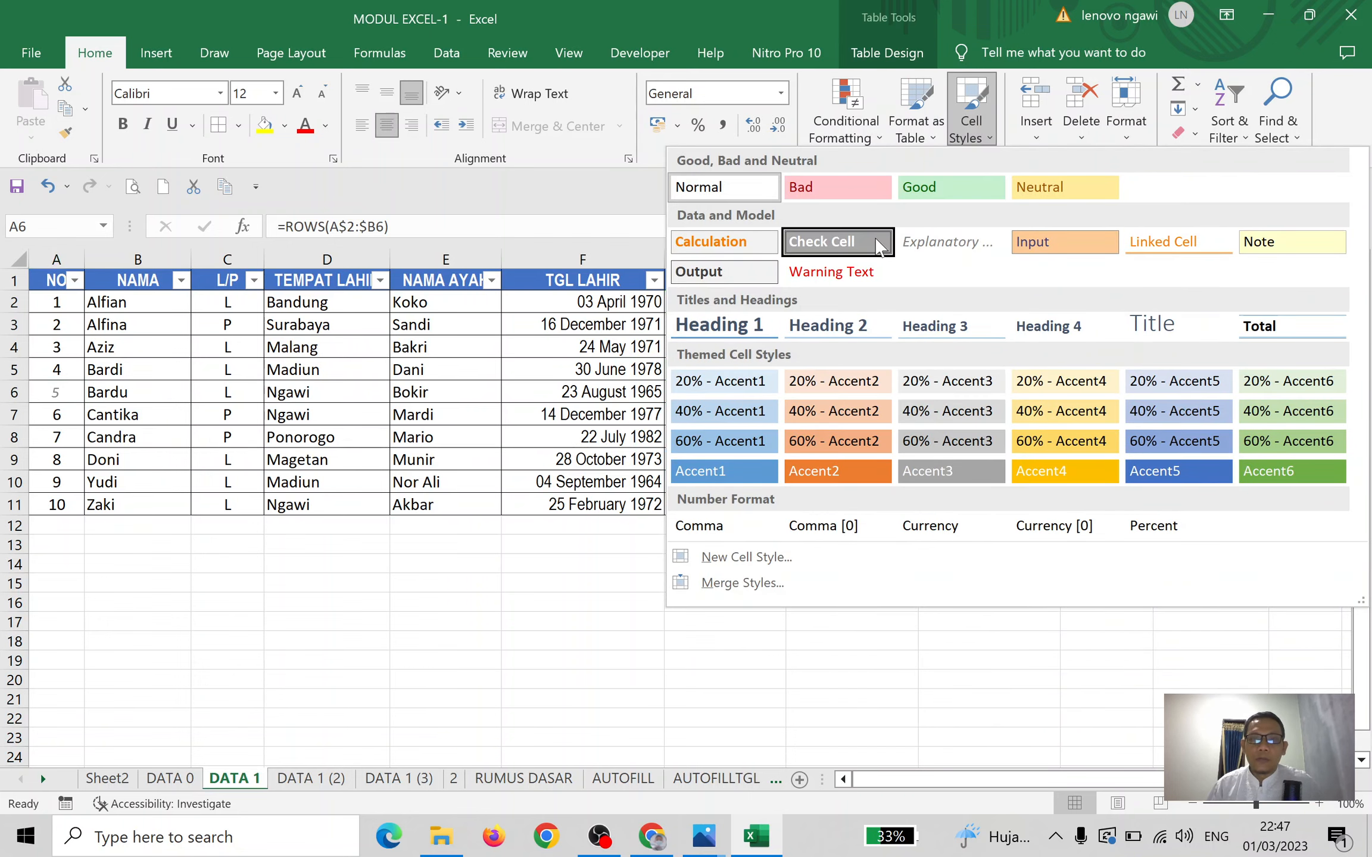
# Review the Cell Styles available for the header row A1:I1 without applying one
pyautogui.click(183, 293)
pyautogui.moveTo(47, 284); pyautogui.dragTo(971, 298)
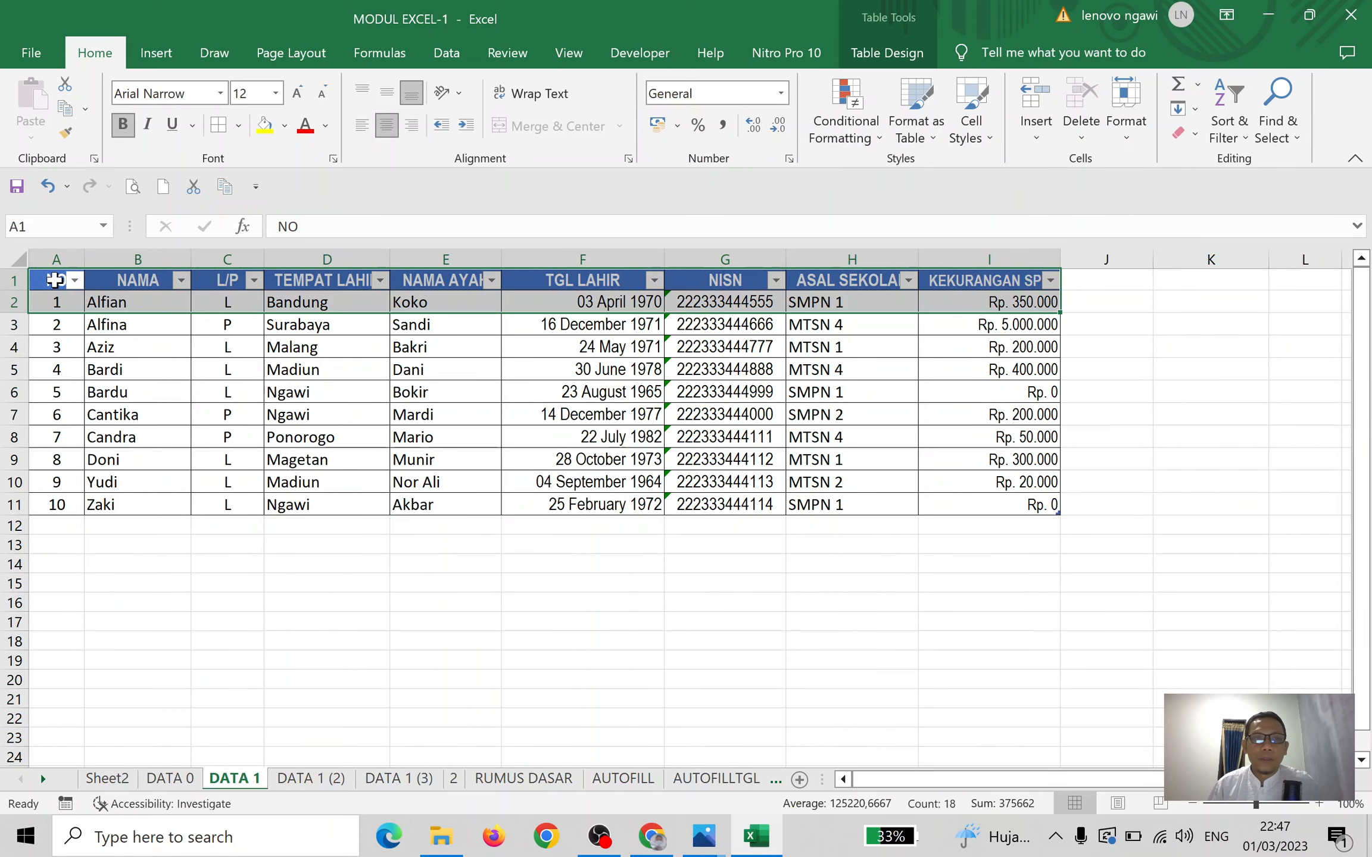
pyautogui.moveTo(54, 280); pyautogui.dragTo(965, 284)
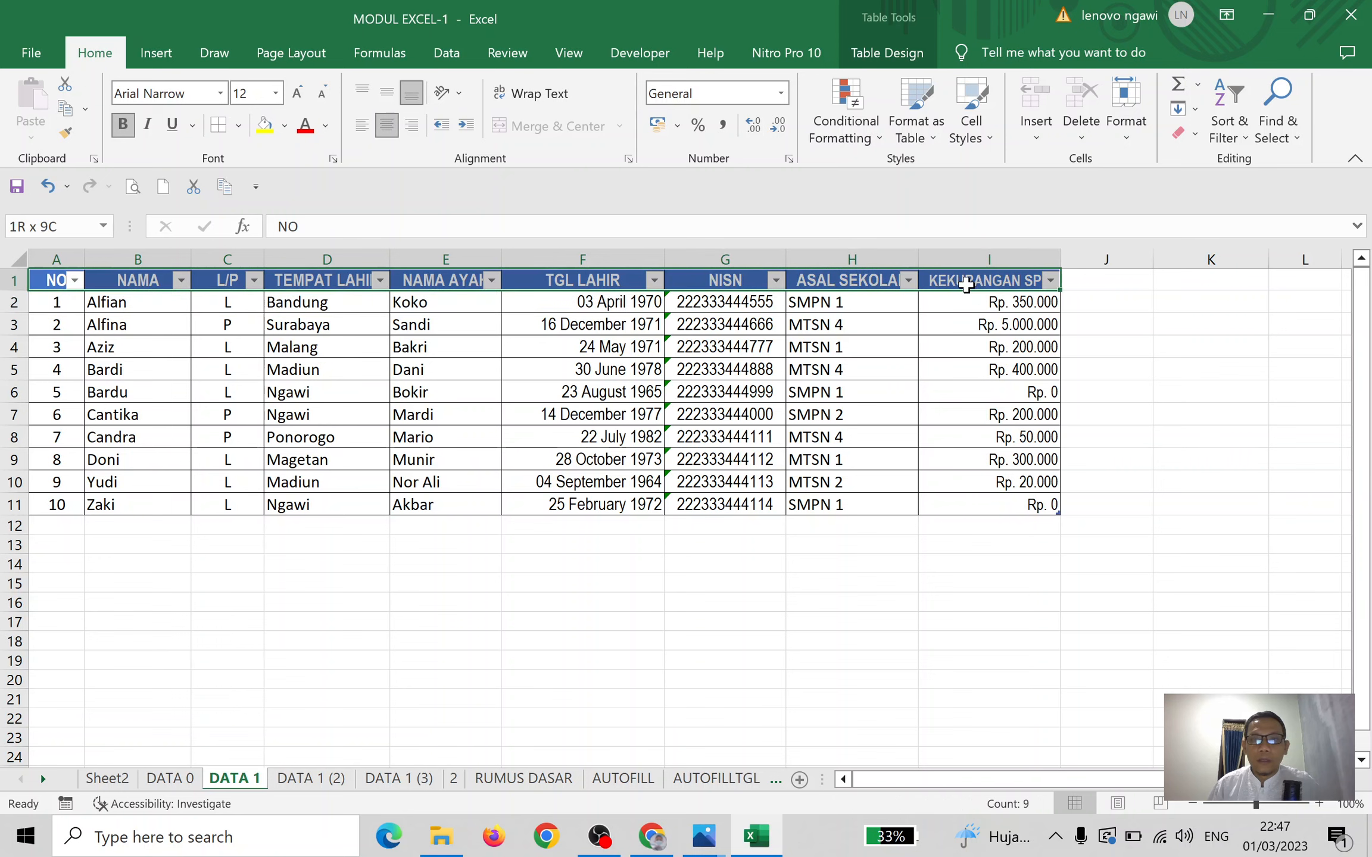
pyautogui.click(971, 110)
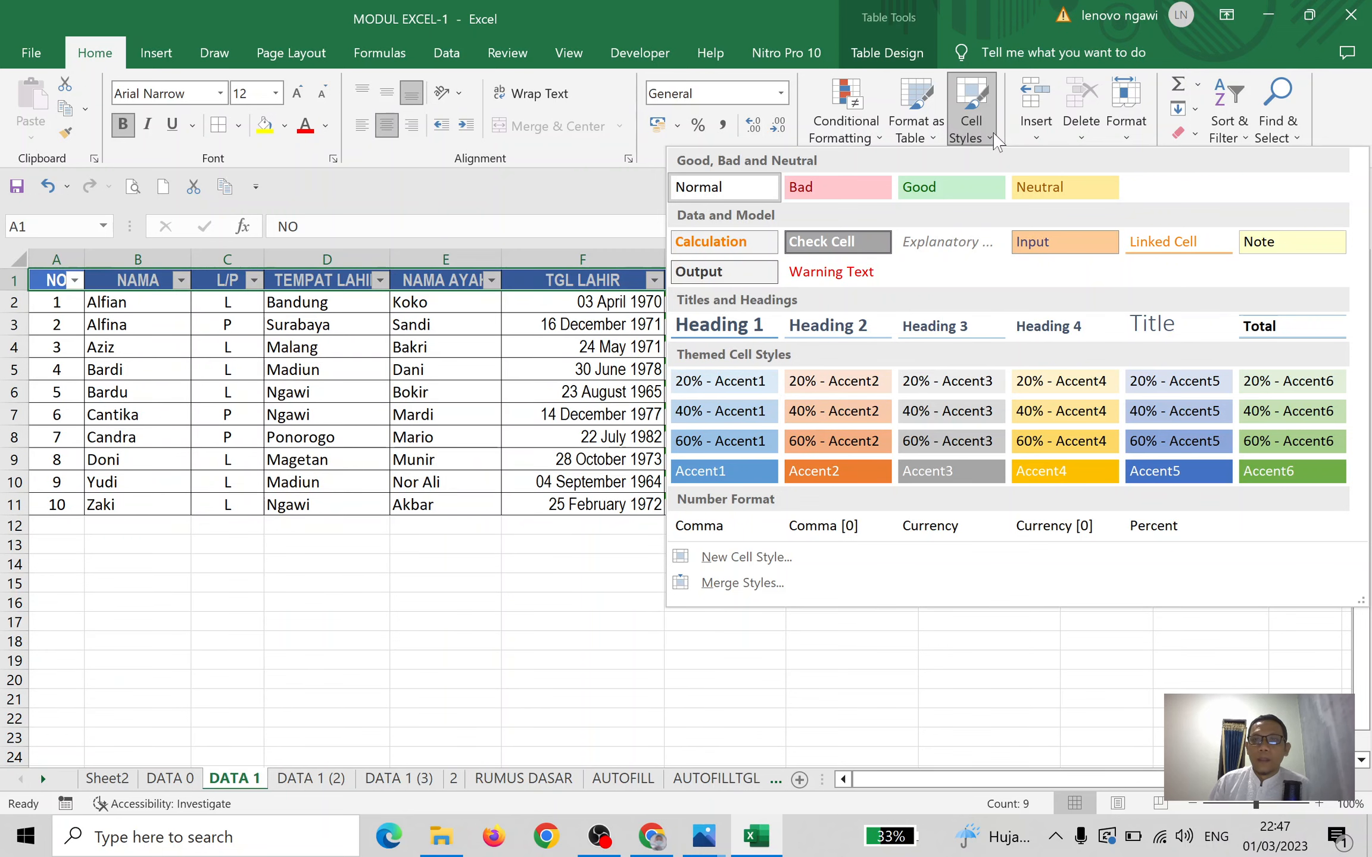
pyautogui.click(993, 141)
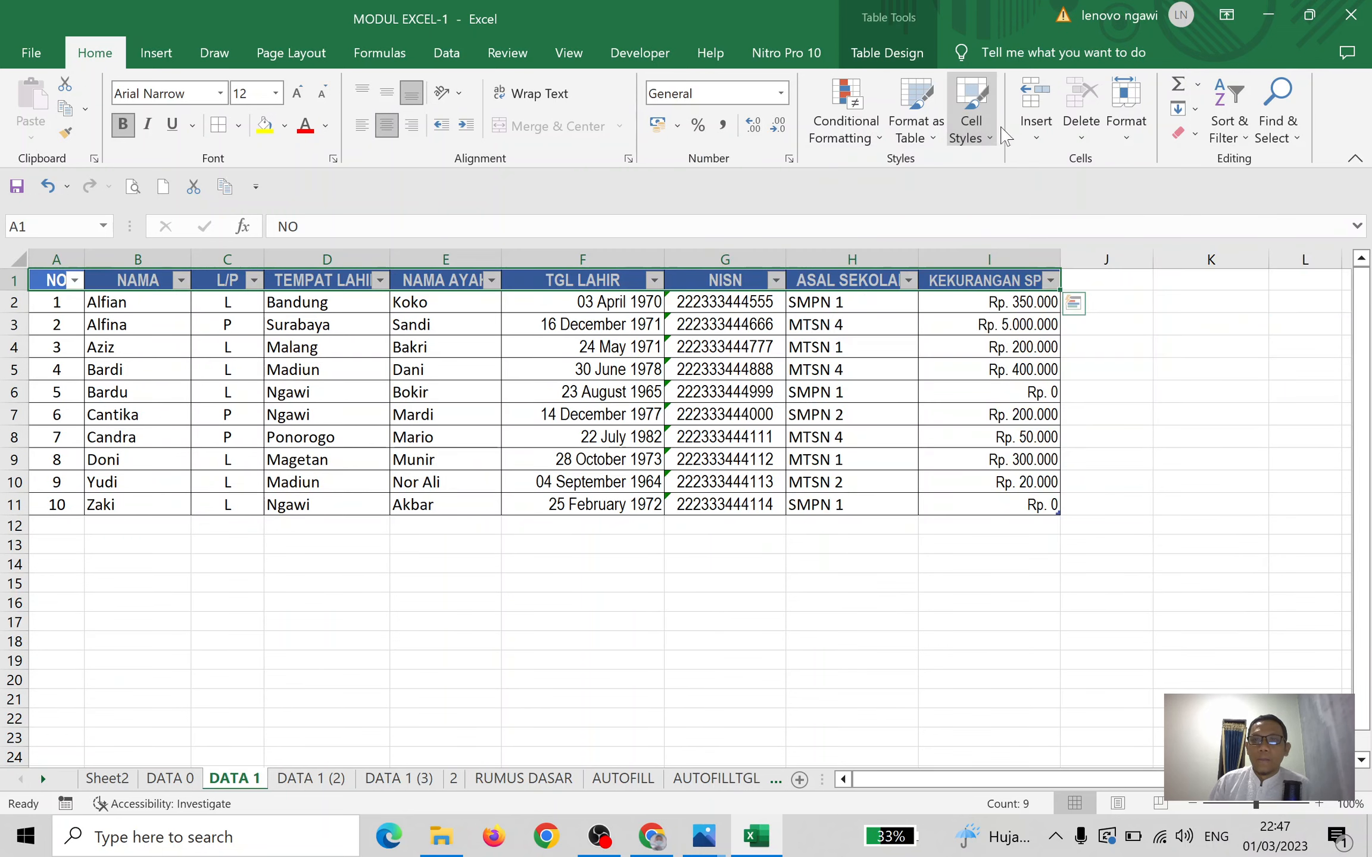
pyautogui.click(874, 355)
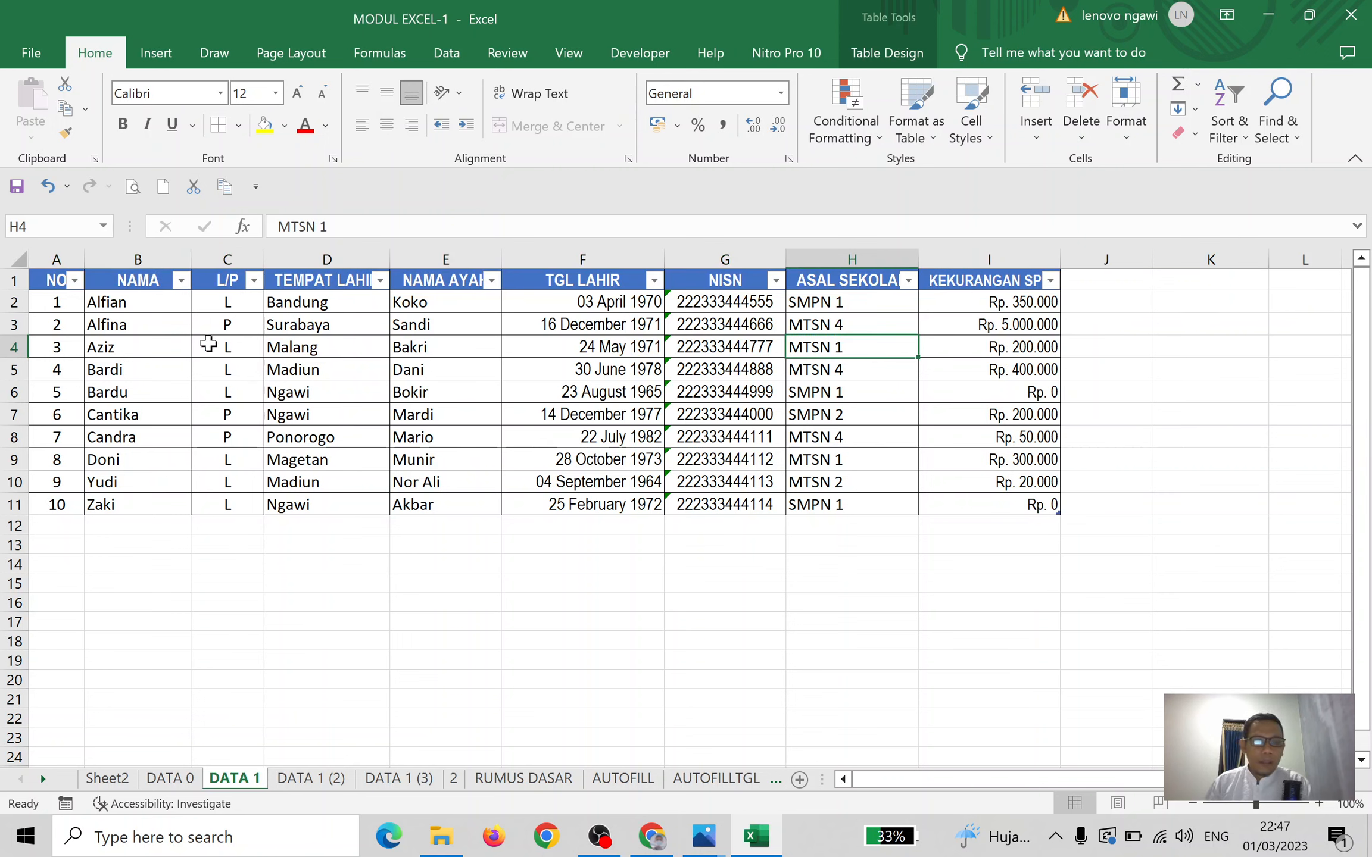
# Examine the row-numbering formulas in the NO column of the DATA 1 table
pyautogui.click(72, 302)
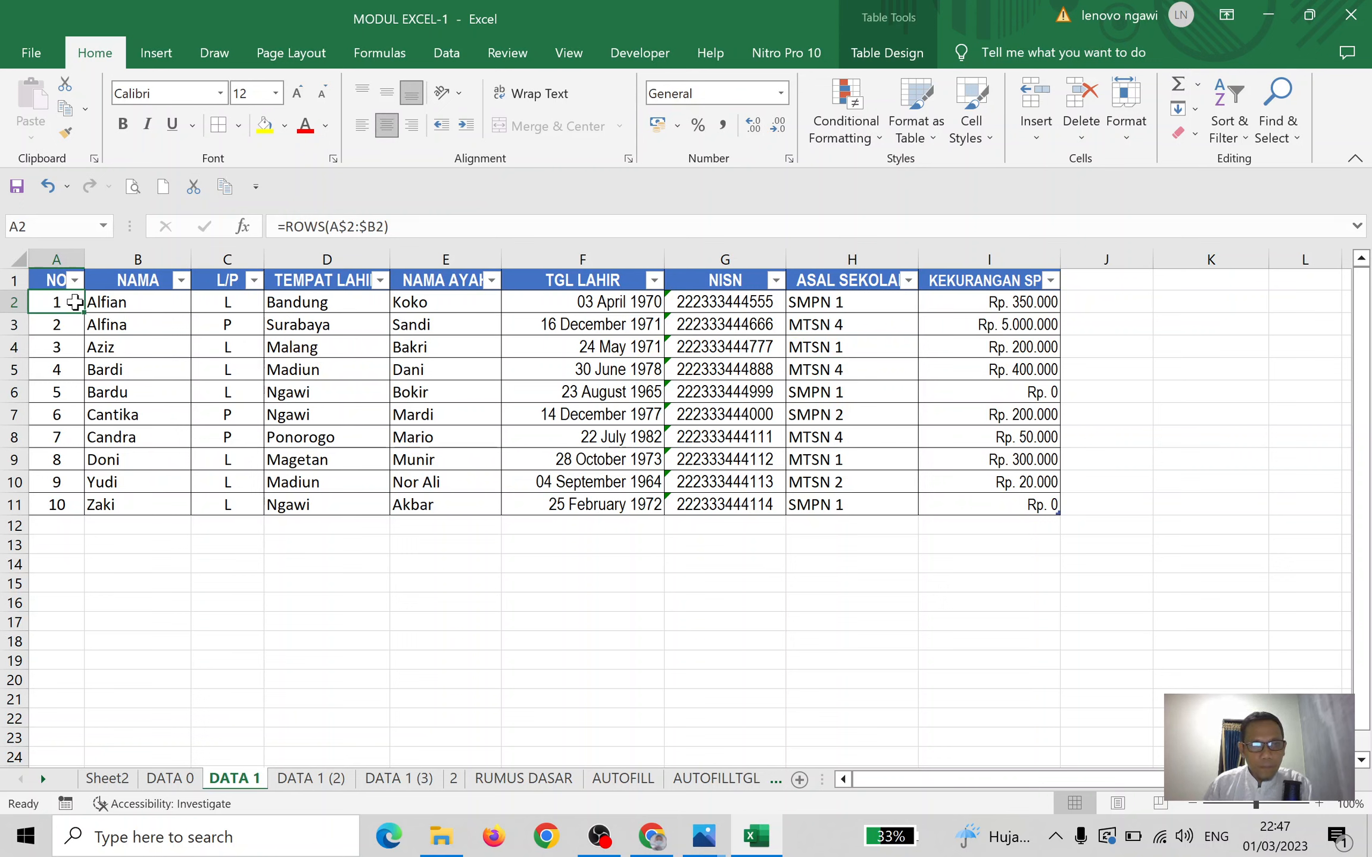
pyautogui.click(31, 328)
pyautogui.click(52, 348)
pyautogui.click(48, 410)
pyautogui.click(53, 438)
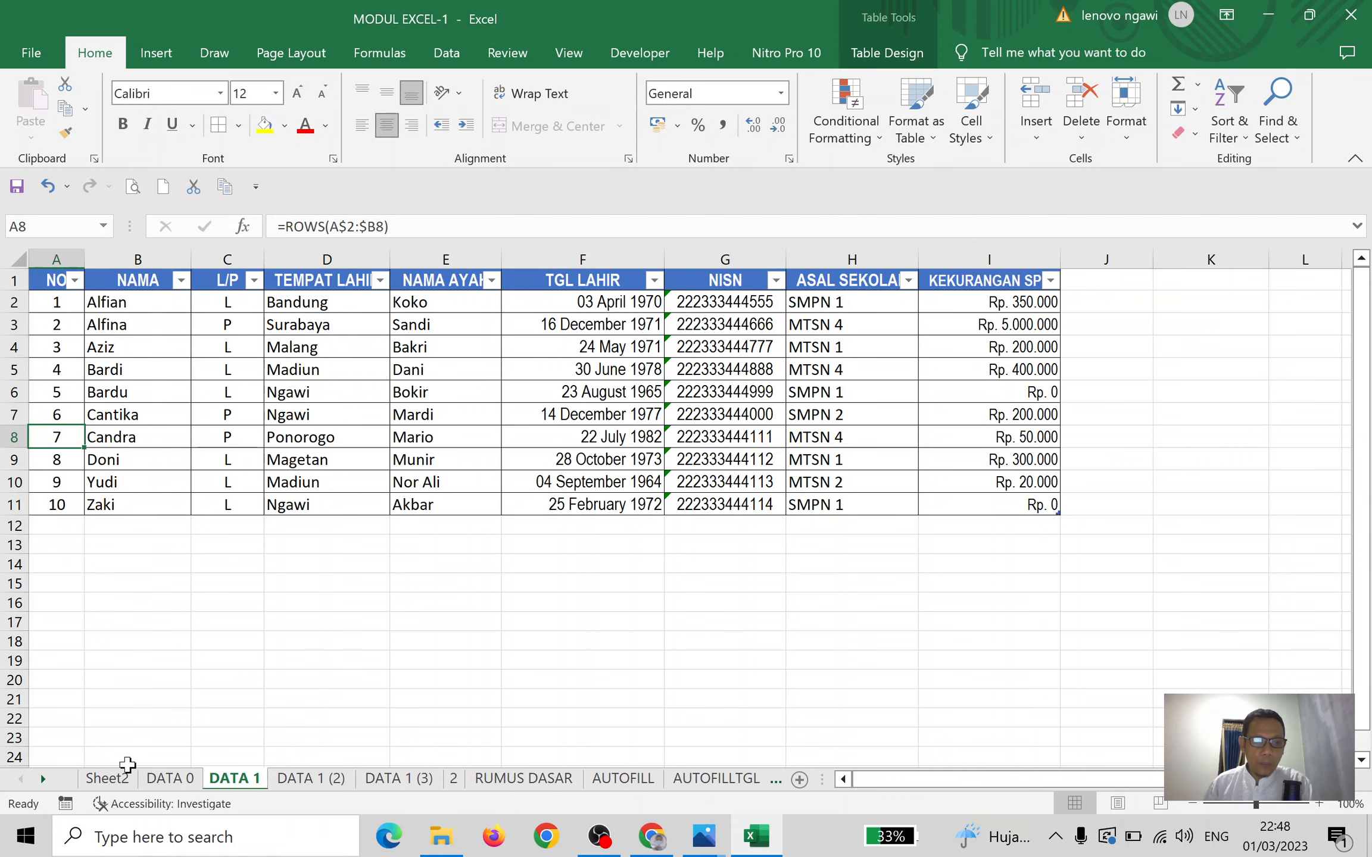
# Compare the contents of Sheet2, DATA 0 and DATA 1 (2) with the table on sheet DATA 1
pyautogui.click(107, 779)
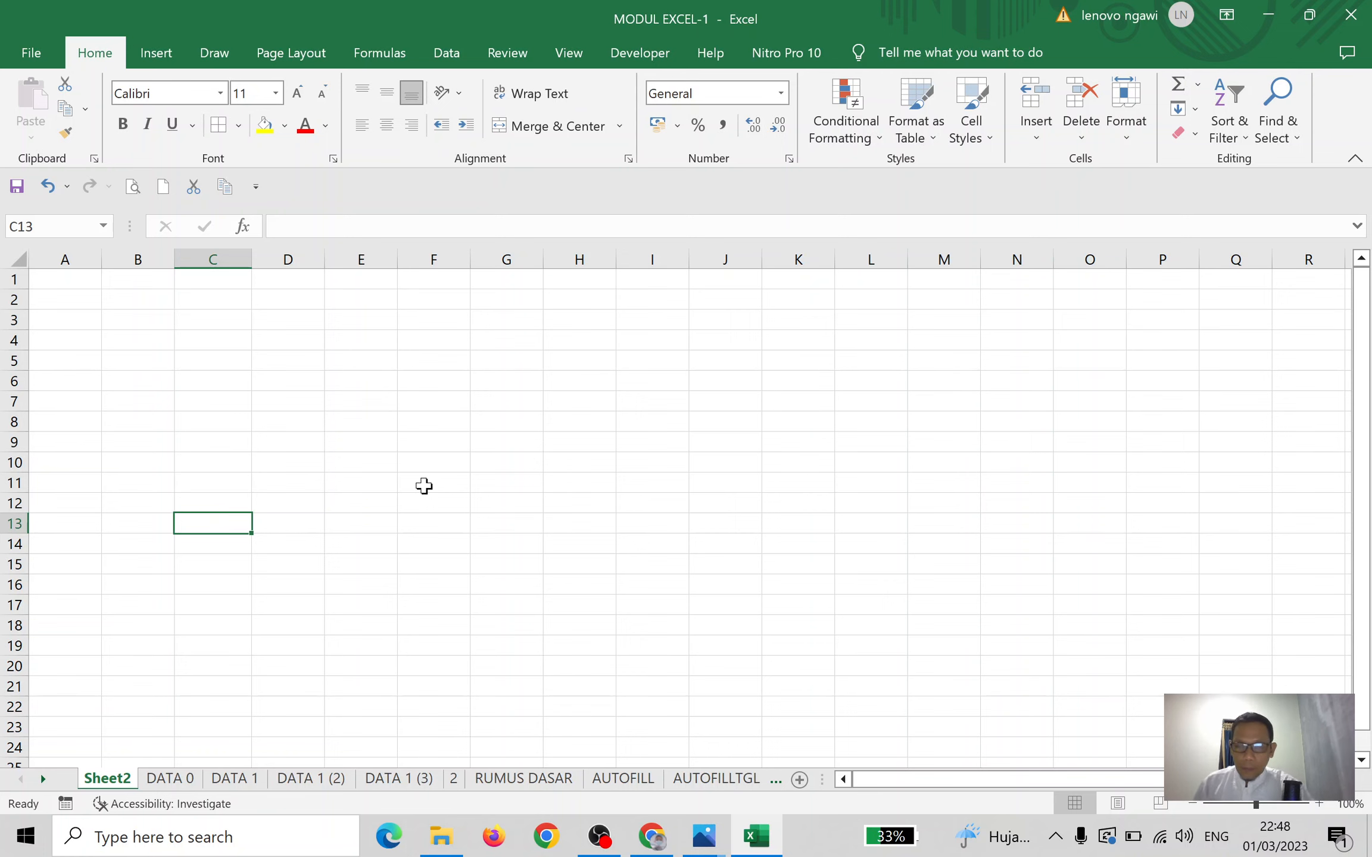
pyautogui.click(172, 779)
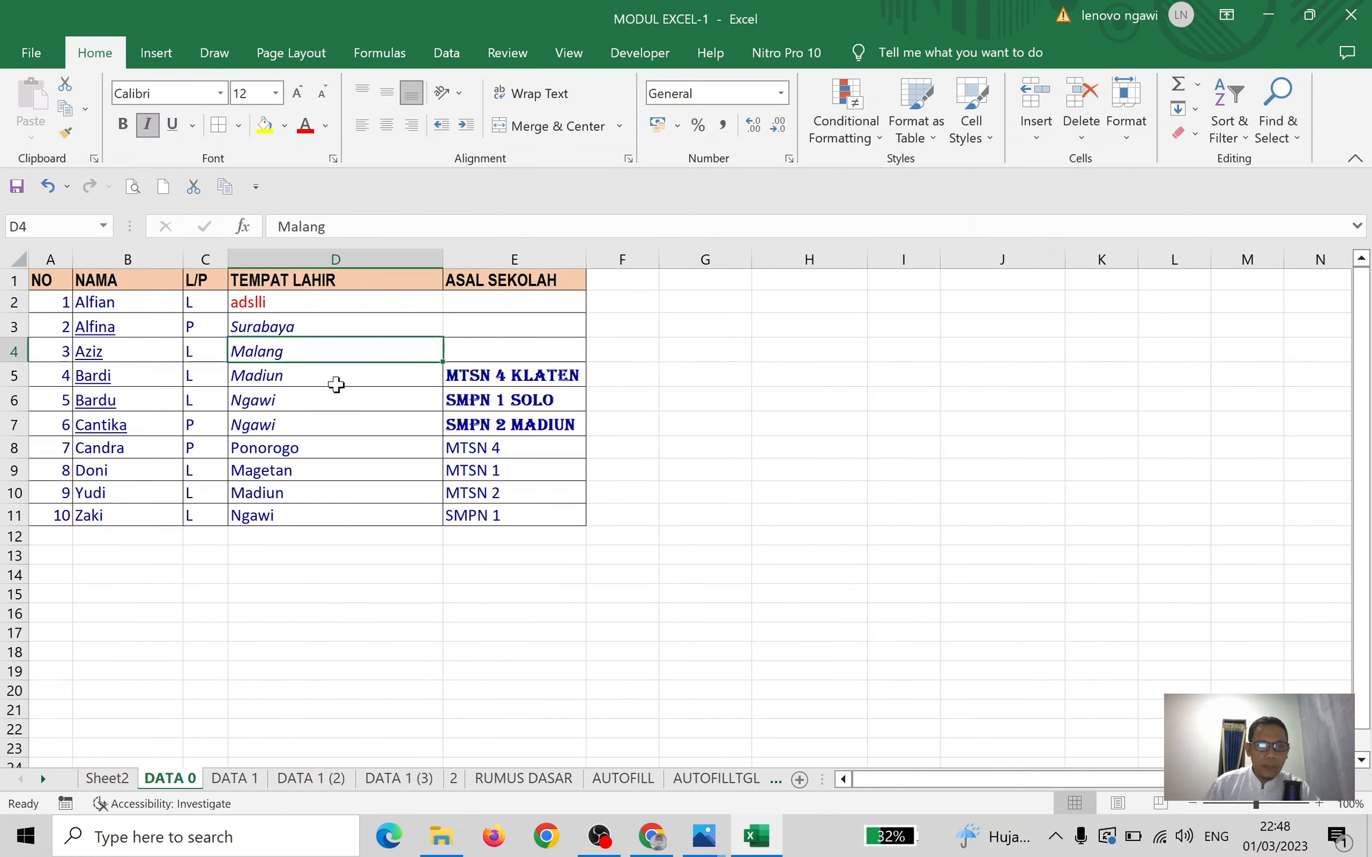
pyautogui.click(256, 780)
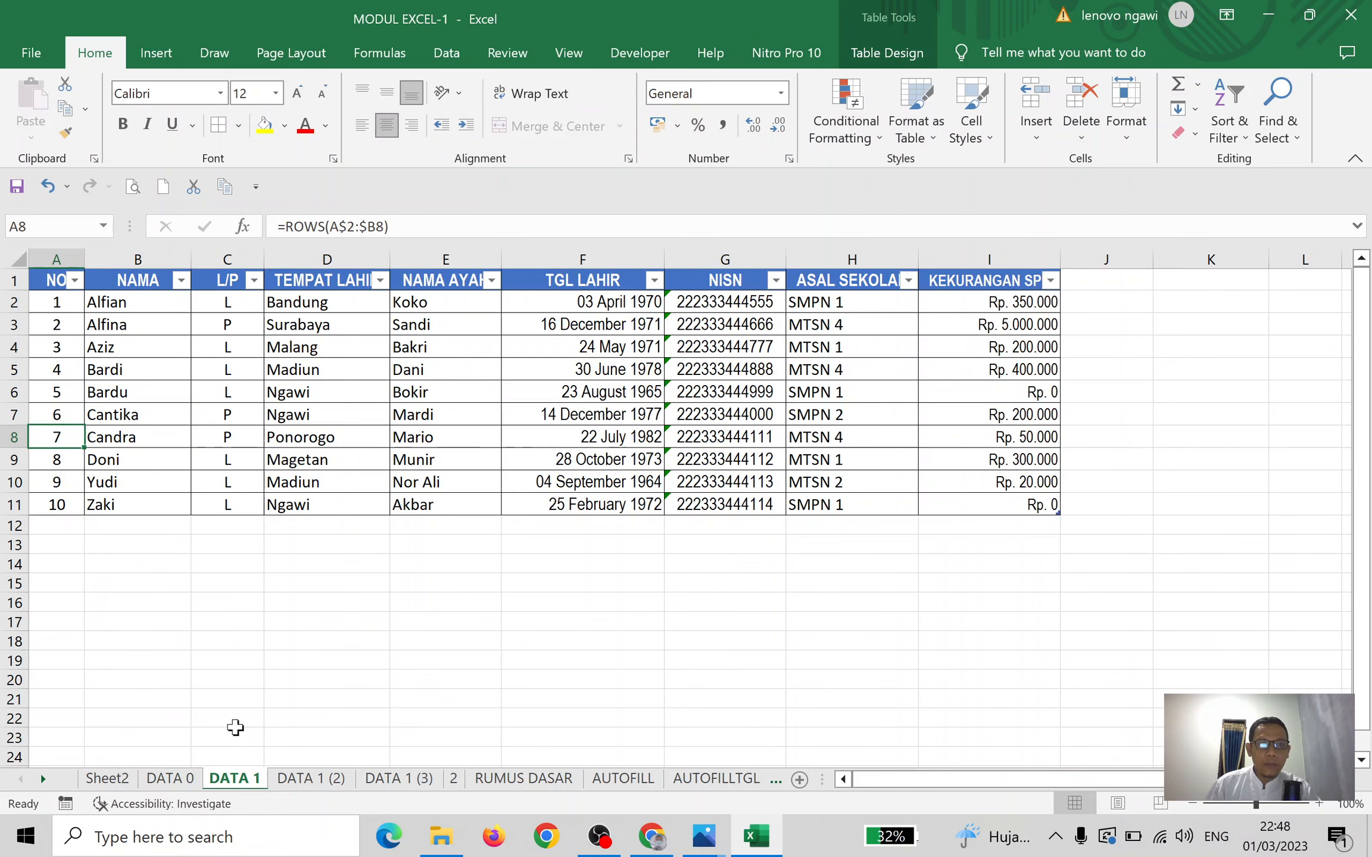
pyautogui.click(179, 780)
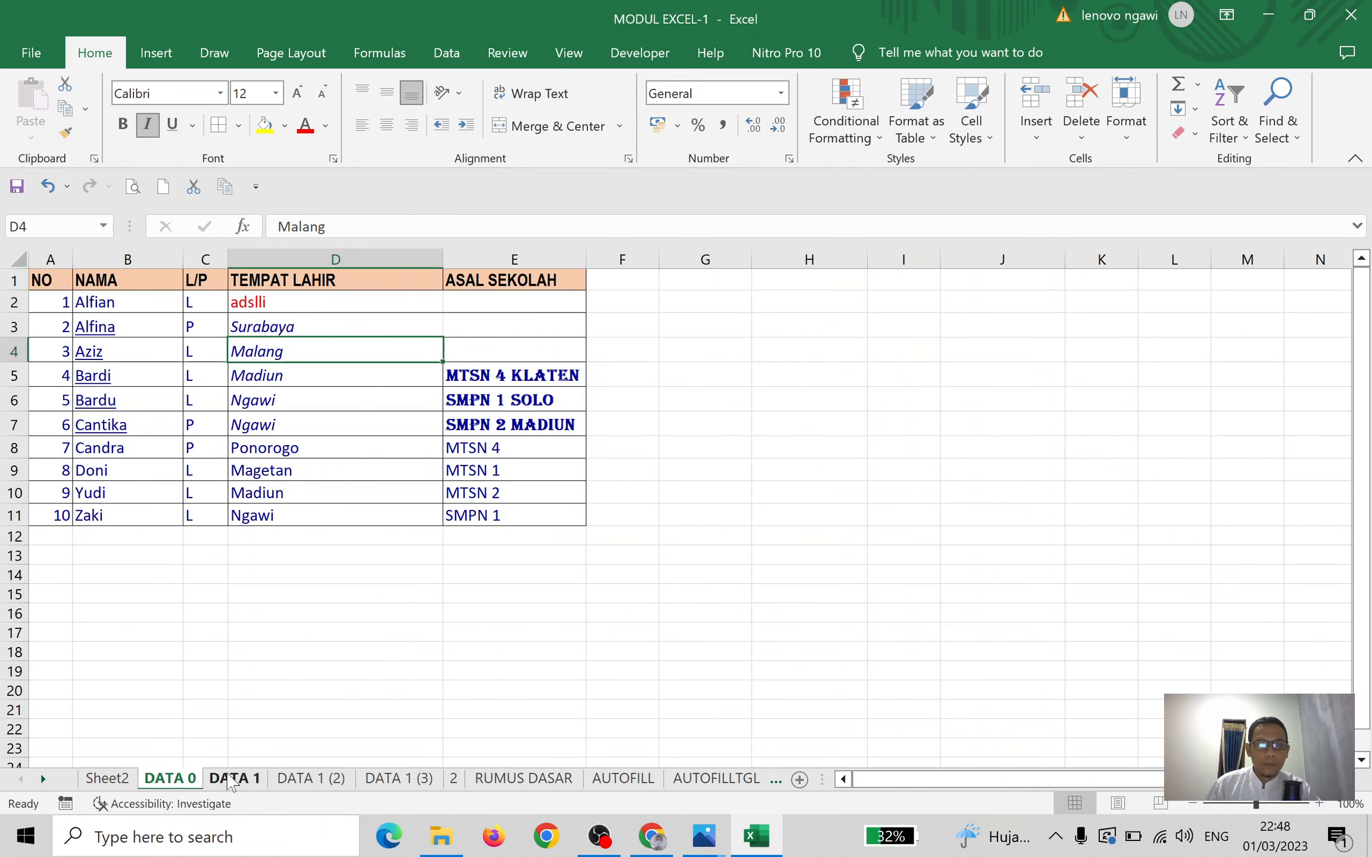
pyautogui.click(233, 780)
pyautogui.click(295, 780)
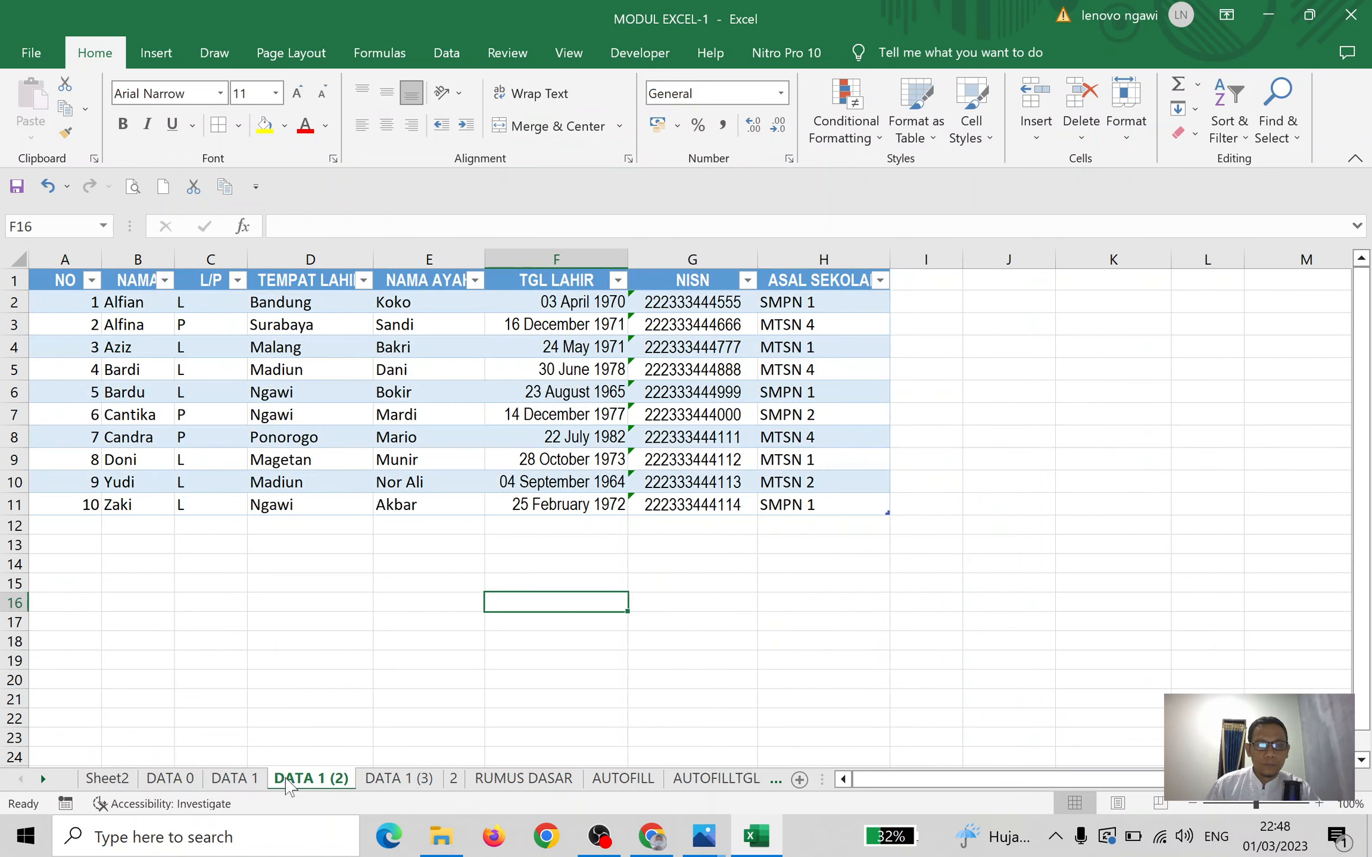
pyautogui.click(253, 781)
# Undo the table formatting of A1:I11 on DATA 1, keeping the Rp. currency format in the KEKURANGAN SPP column
pyautogui.click(449, 395)
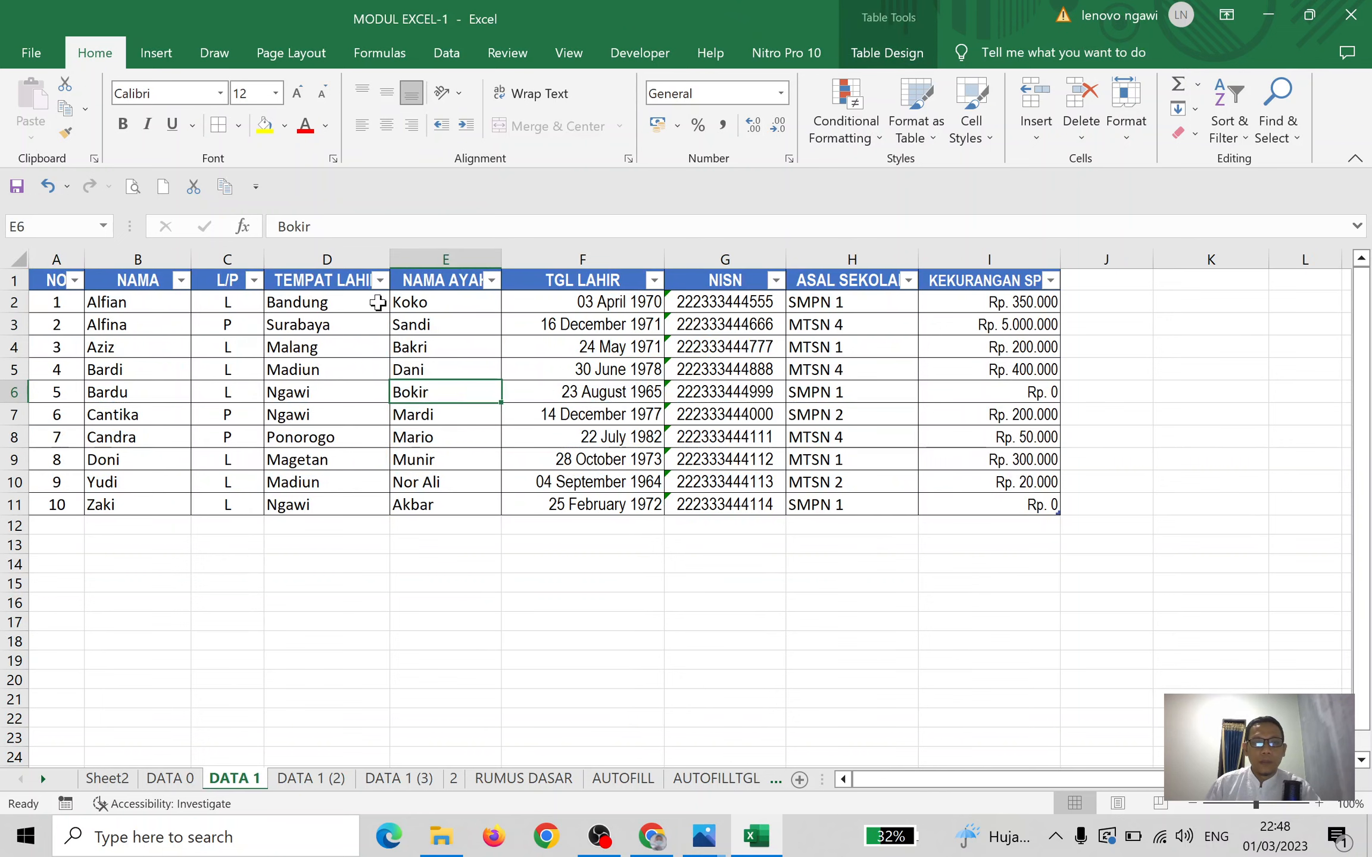
pyautogui.hotkey('ctrl', 'z')
pyautogui.hotkey('ctrl', 'z')
pyautogui.hotkey('ctrl', 'z')
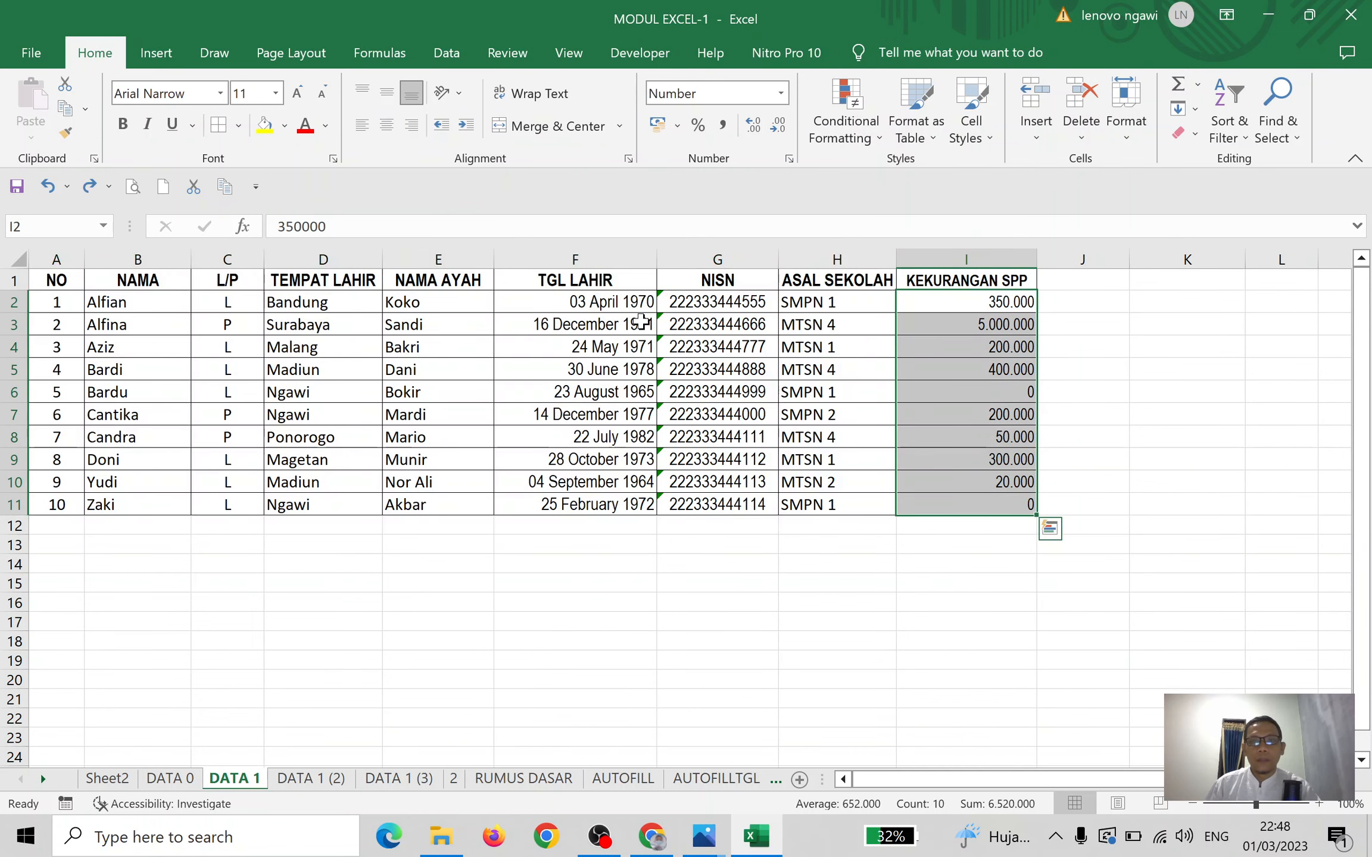
pyautogui.click(91, 187)
pyautogui.click(575, 563)
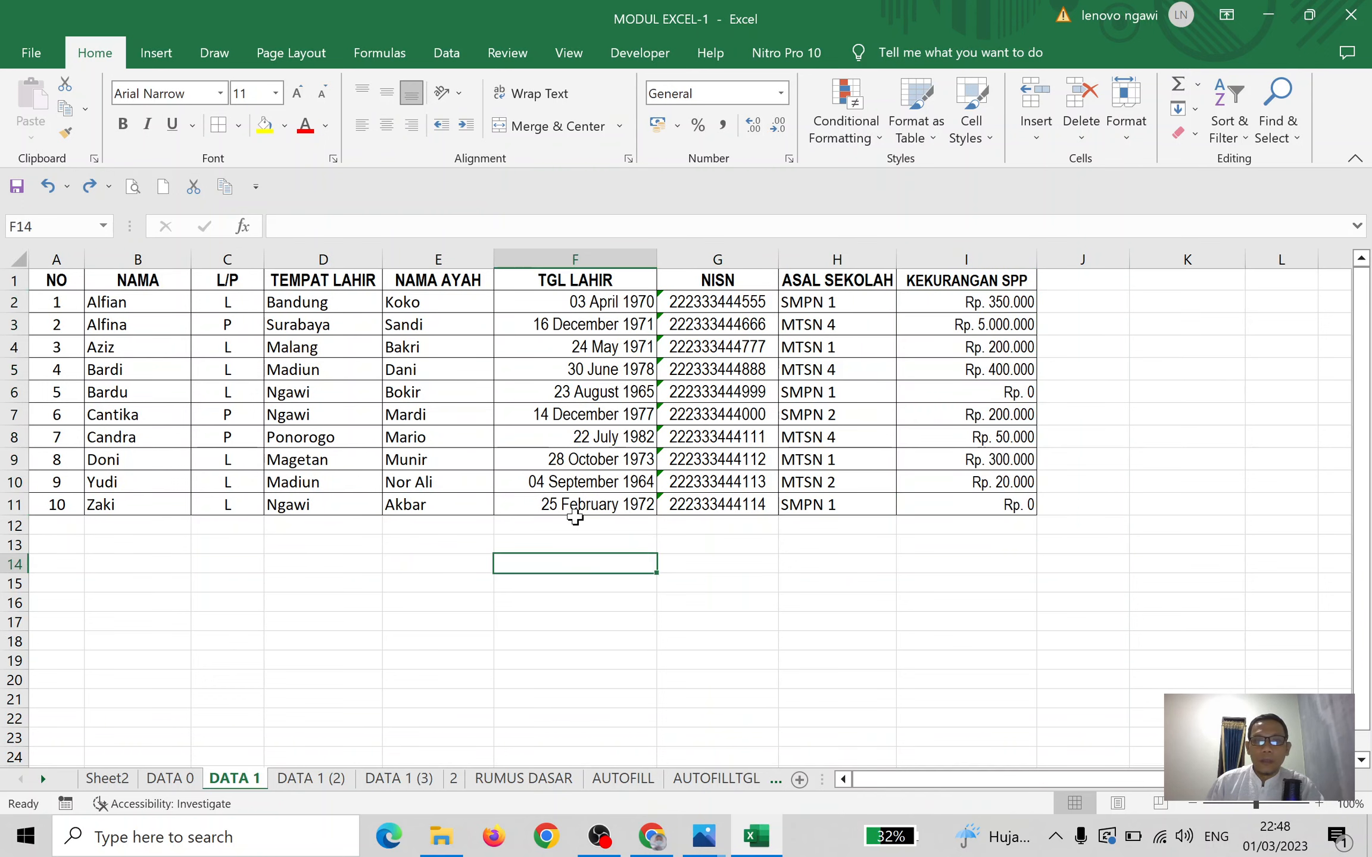
# Insert a table with headers over the range A1:I11
pyautogui.moveTo(55, 278); pyautogui.dragTo(959, 500)
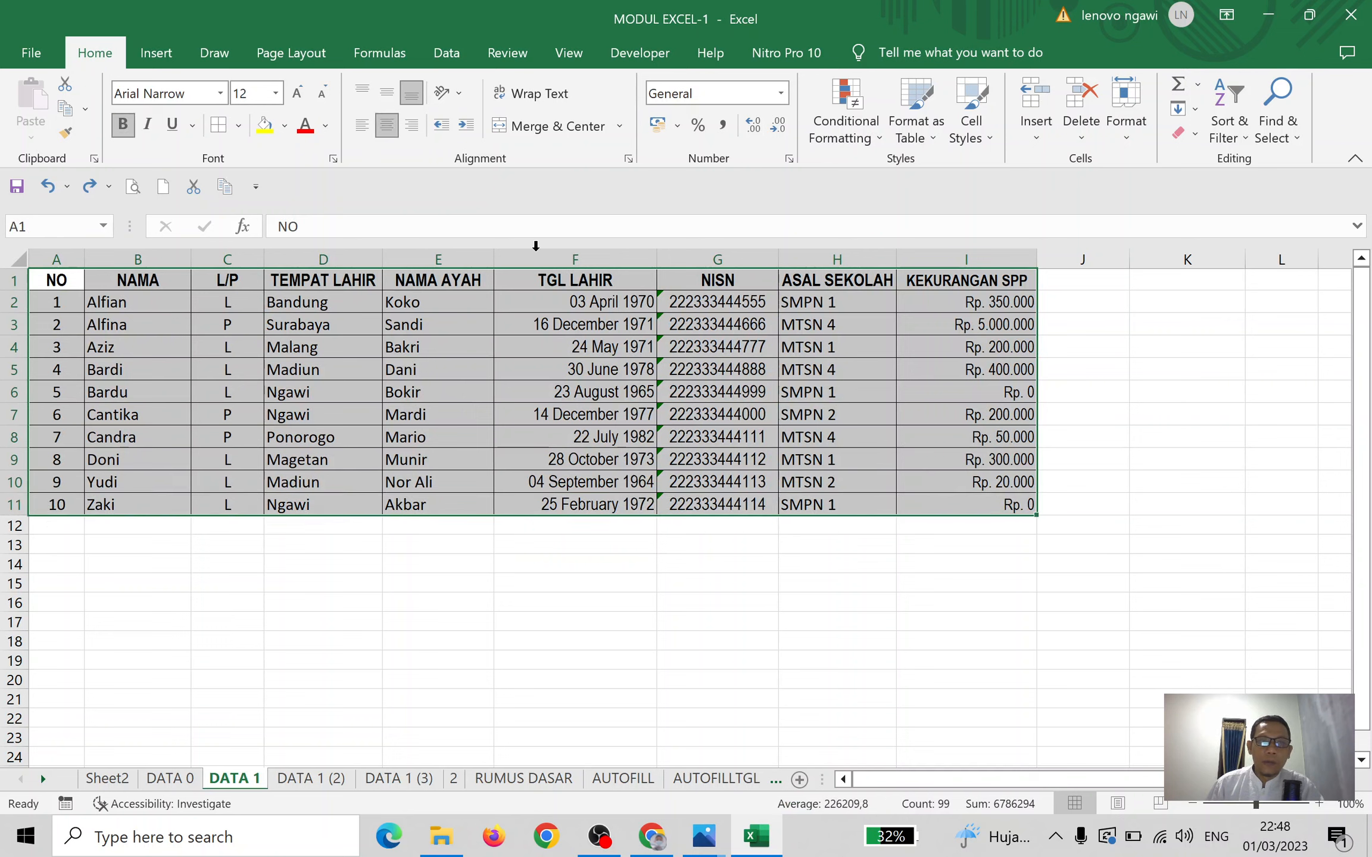
pyautogui.click(144, 55)
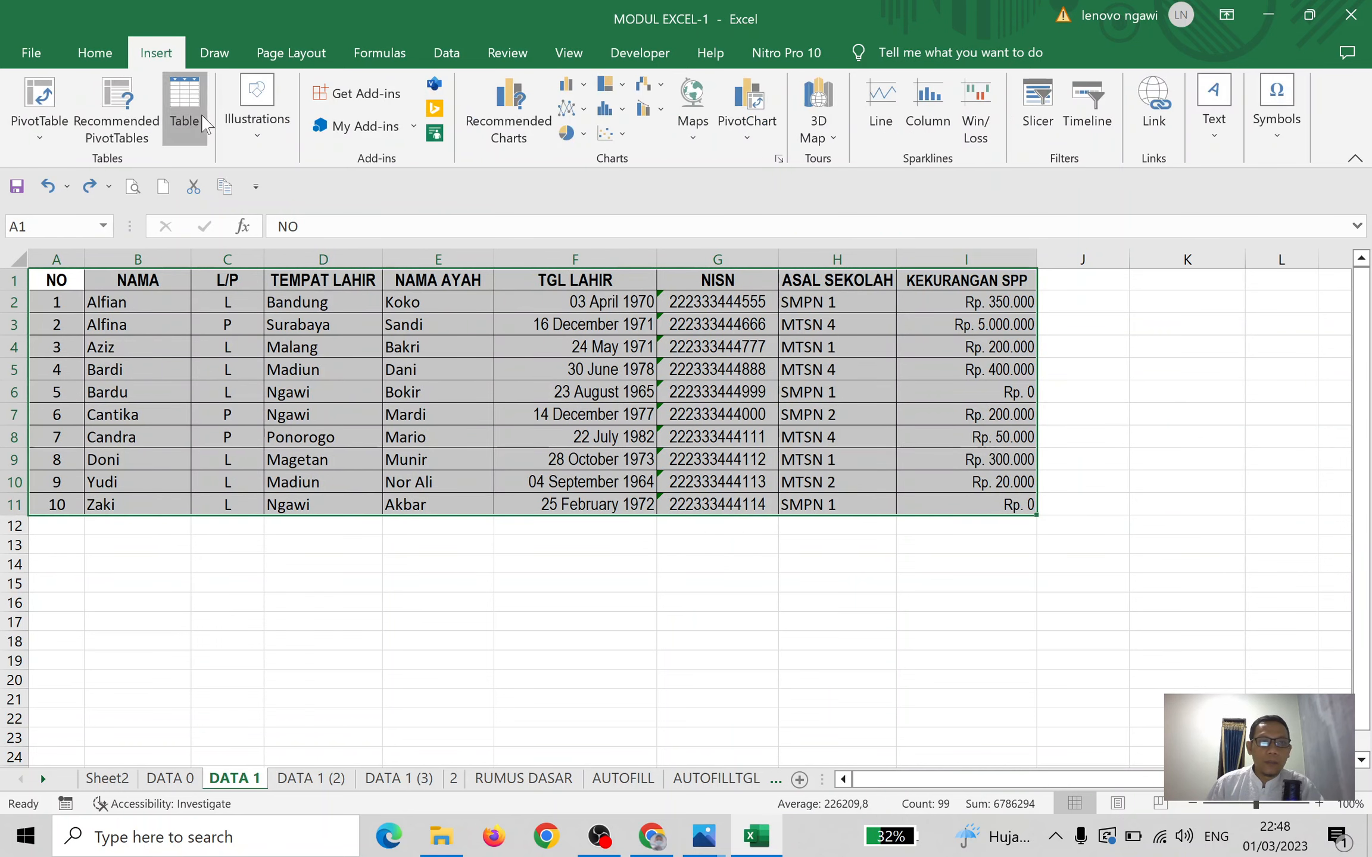
pyautogui.click(184, 110)
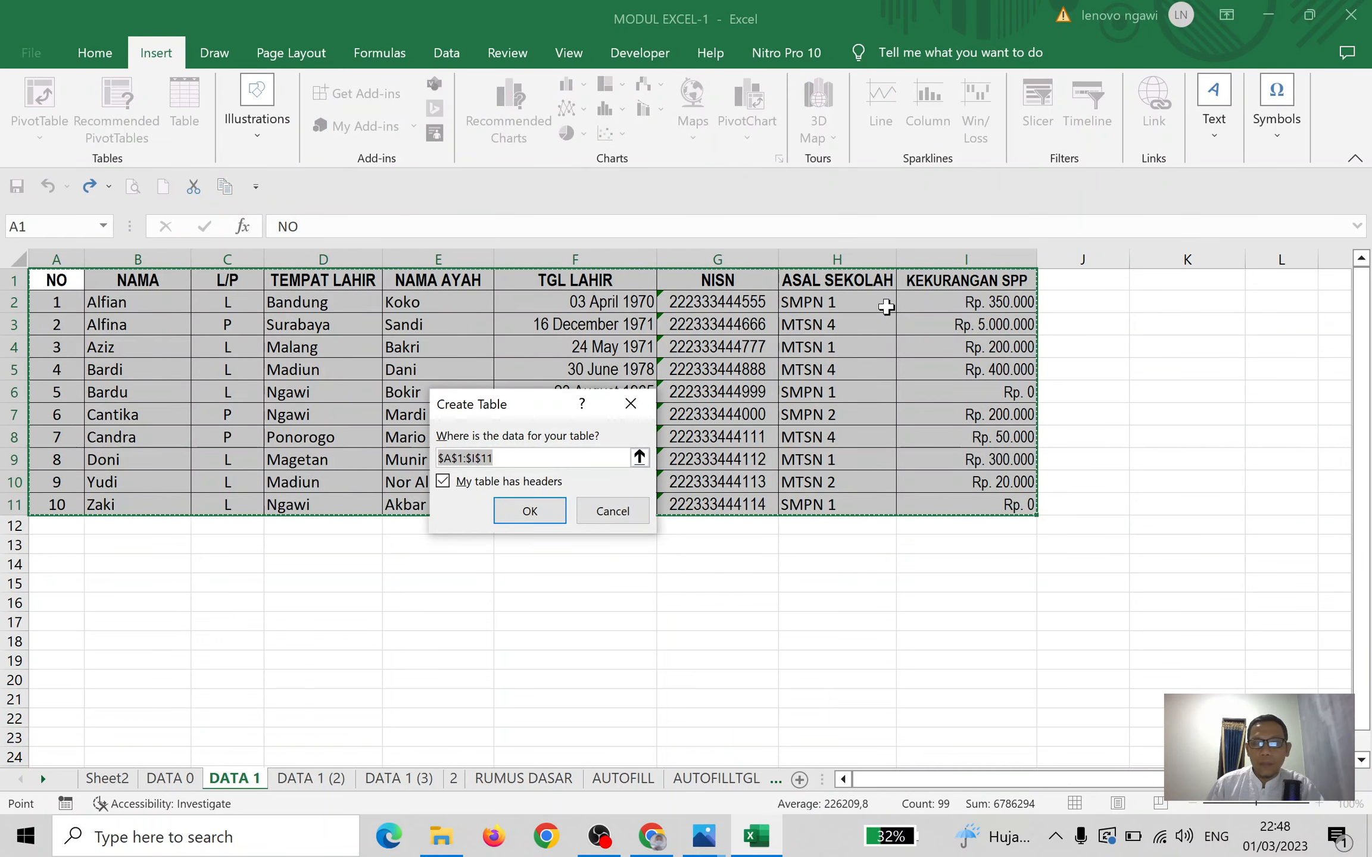
pyautogui.click(530, 510)
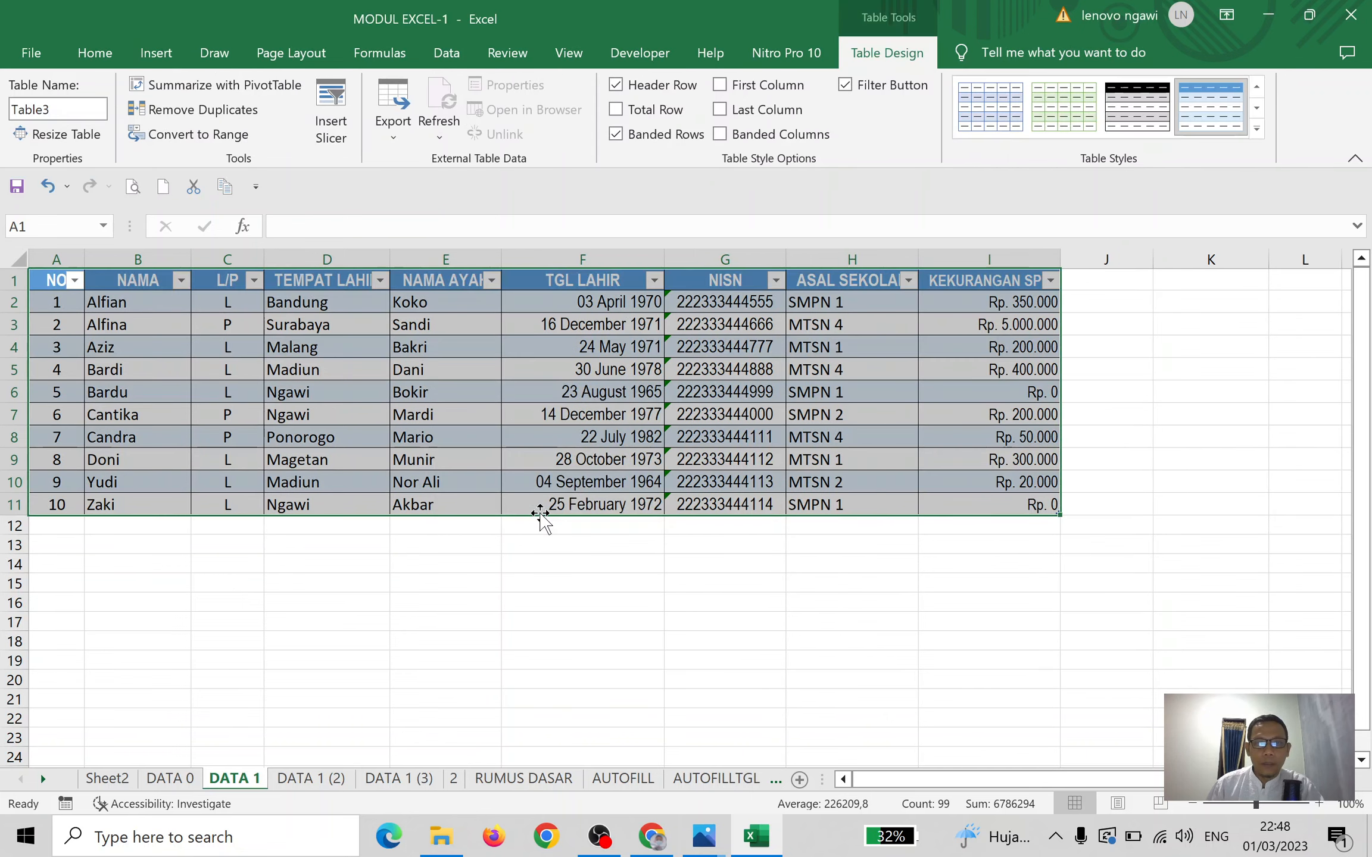
pyautogui.click(807, 602)
# Try the Header Row, Total Row and Banded Rows options on the table, restoring each original setting
pyautogui.moveTo(50, 281); pyautogui.dragTo(973, 499)
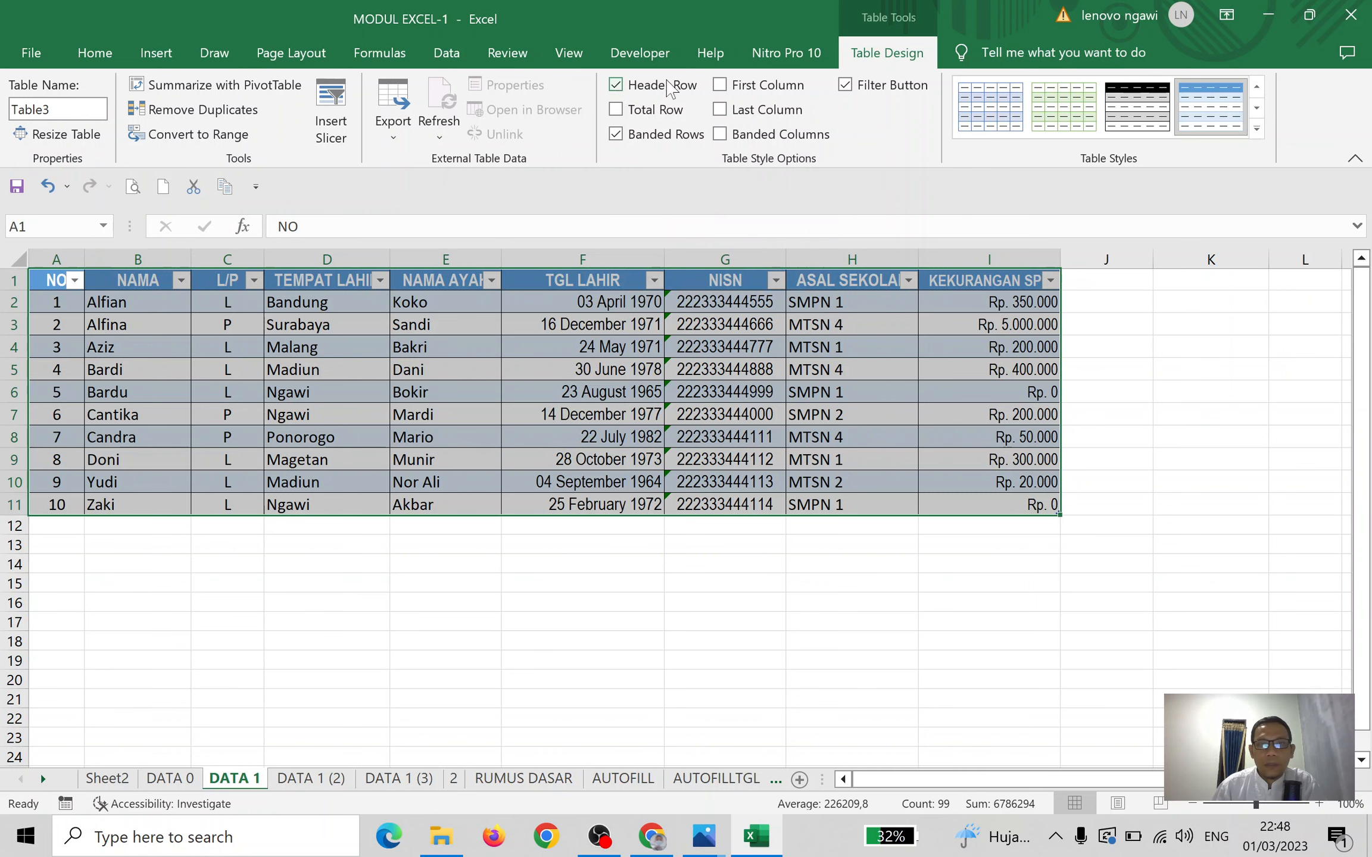
pyautogui.click(615, 86)
pyautogui.click(616, 86)
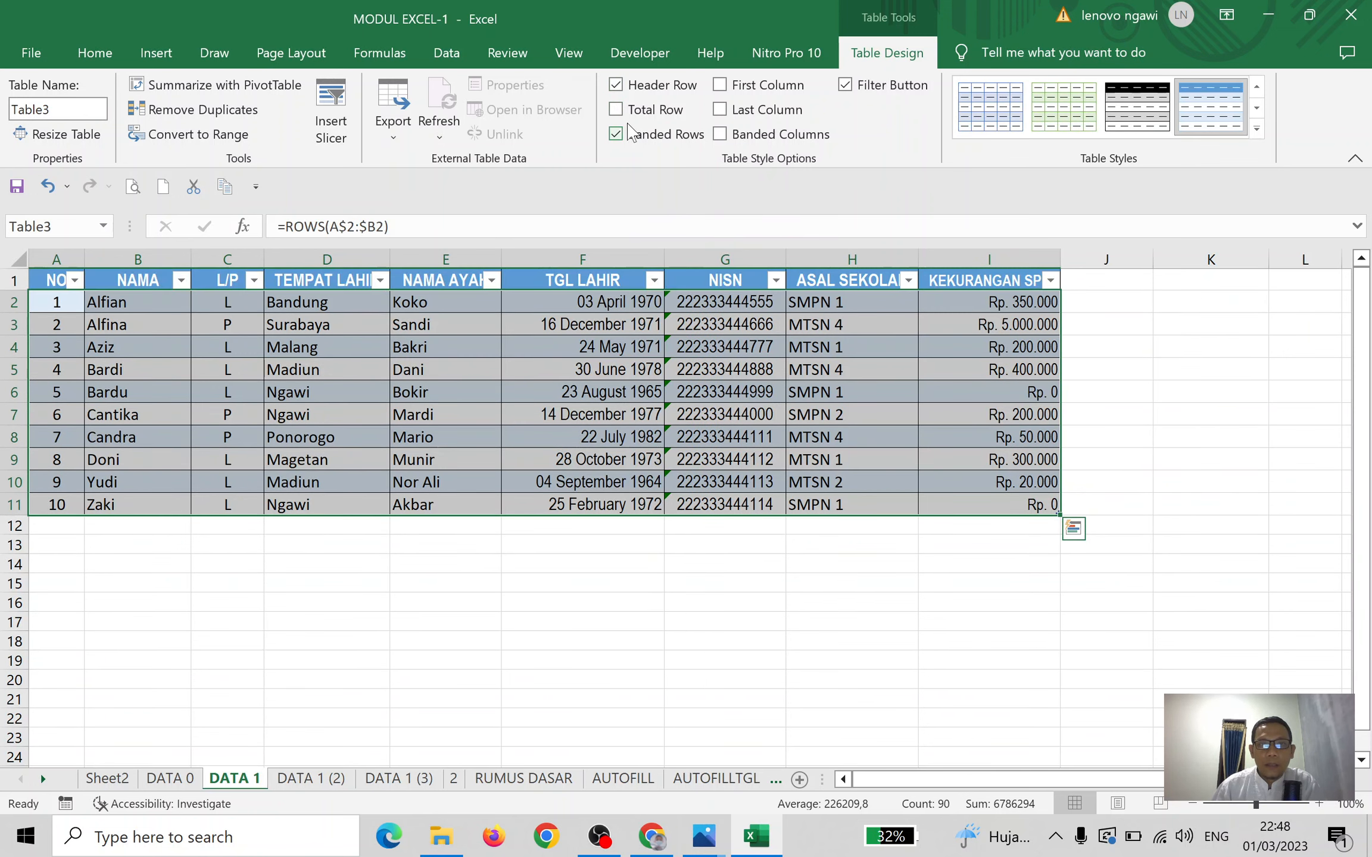
pyautogui.click(617, 111)
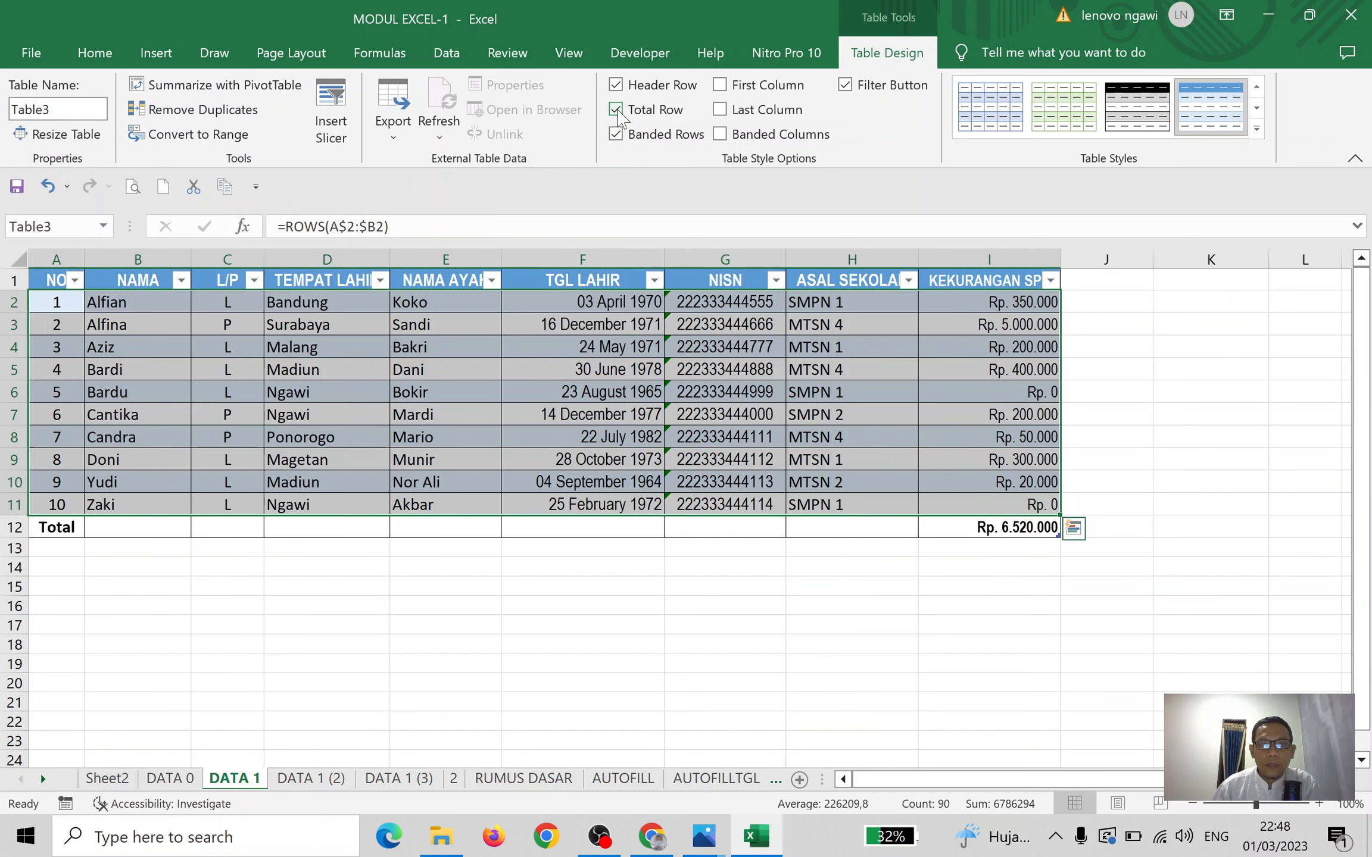
pyautogui.click(619, 114)
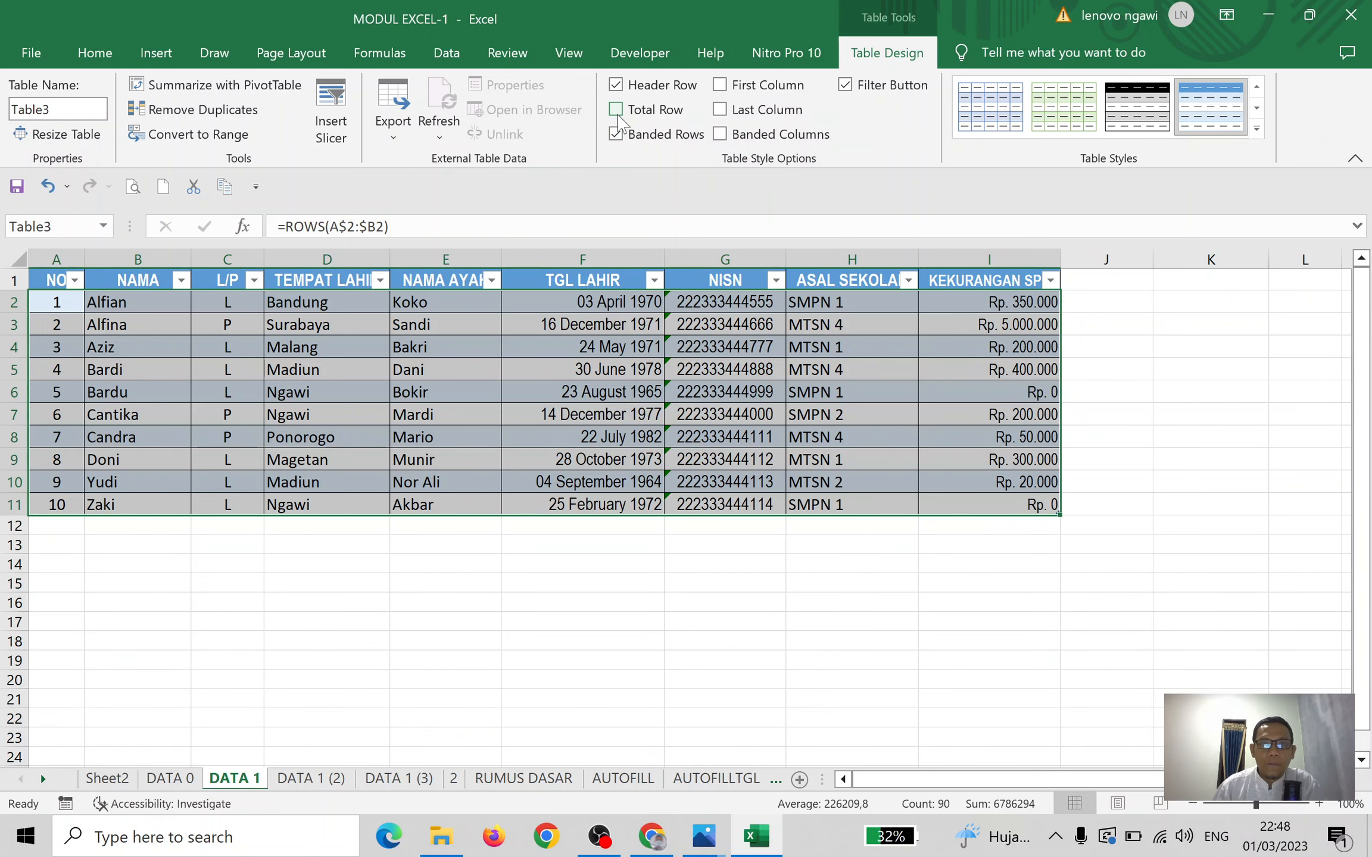
pyautogui.click(616, 136)
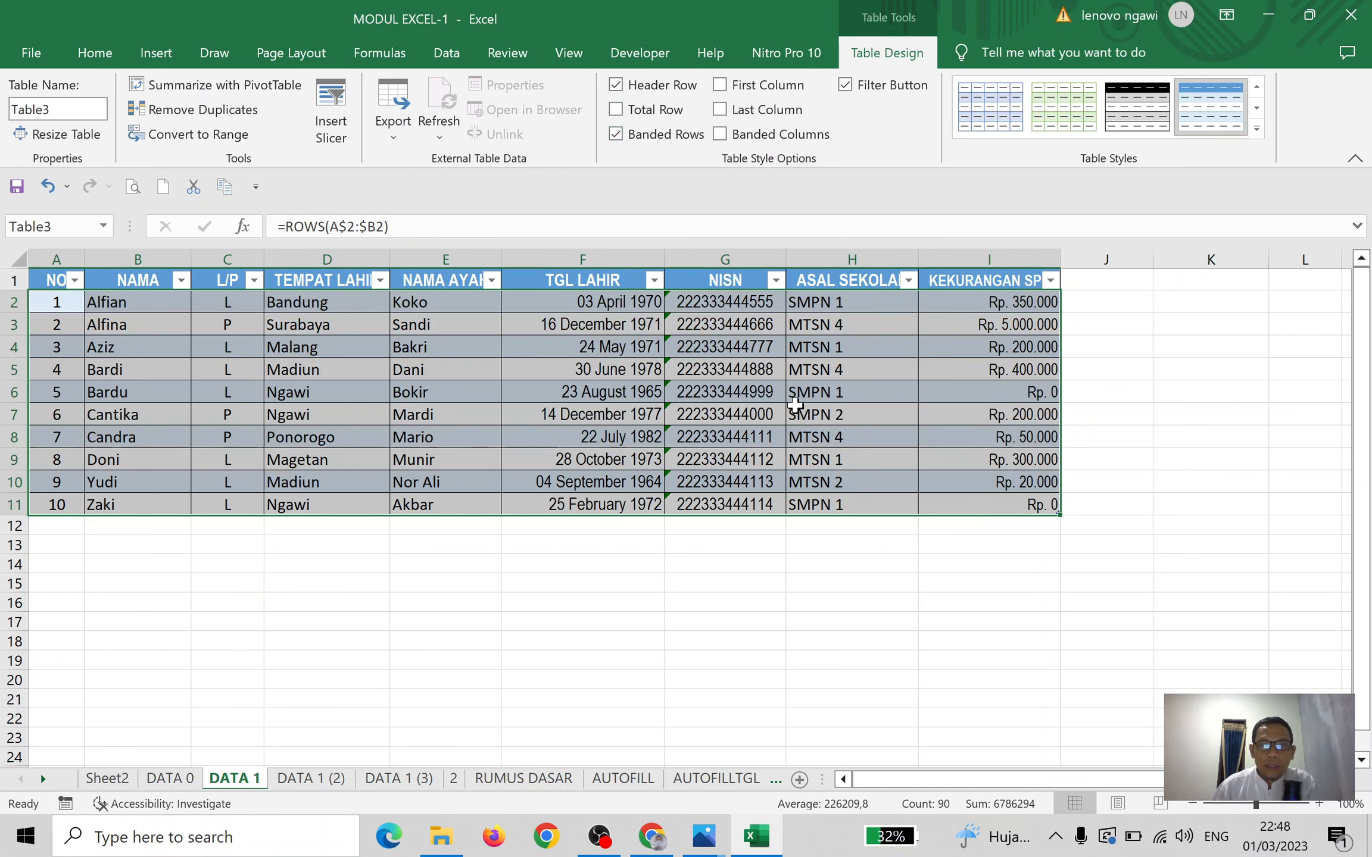
# Try the First Column, Last Column and Banded Columns options on the table, switching each off again
pyautogui.click(722, 87)
pyautogui.click(722, 87)
pyautogui.click(719, 111)
pyautogui.click(719, 113)
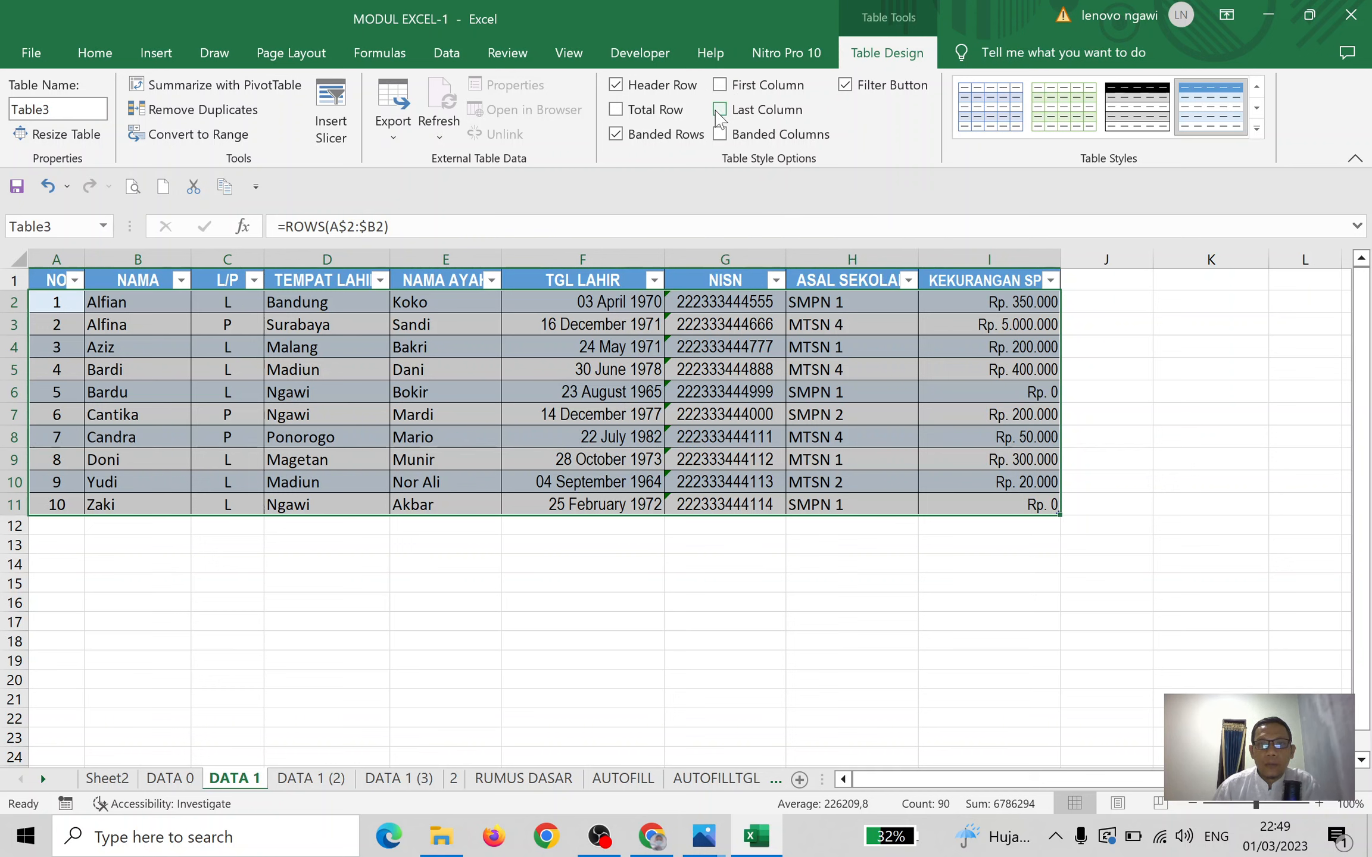
pyautogui.click(721, 135)
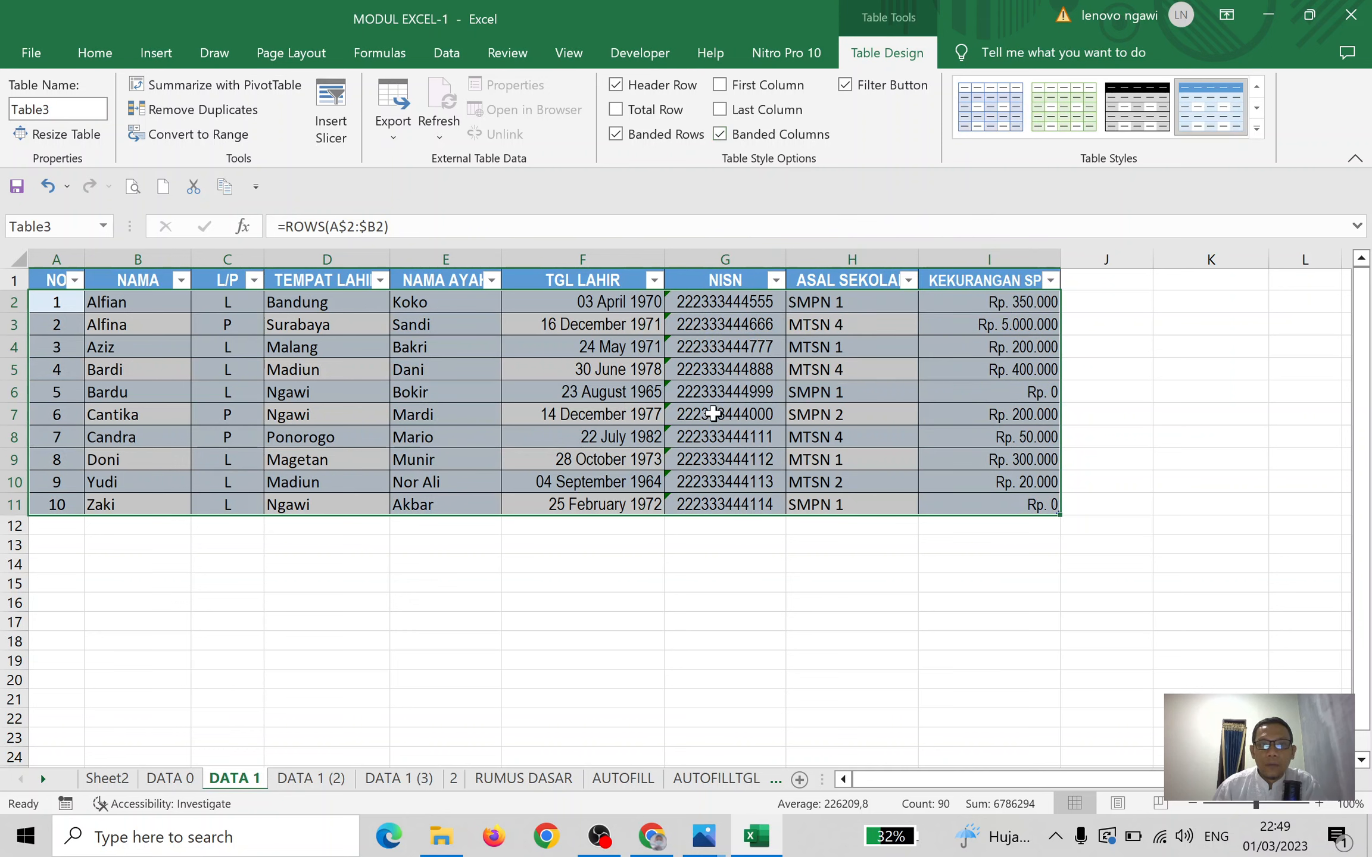
pyautogui.click(720, 135)
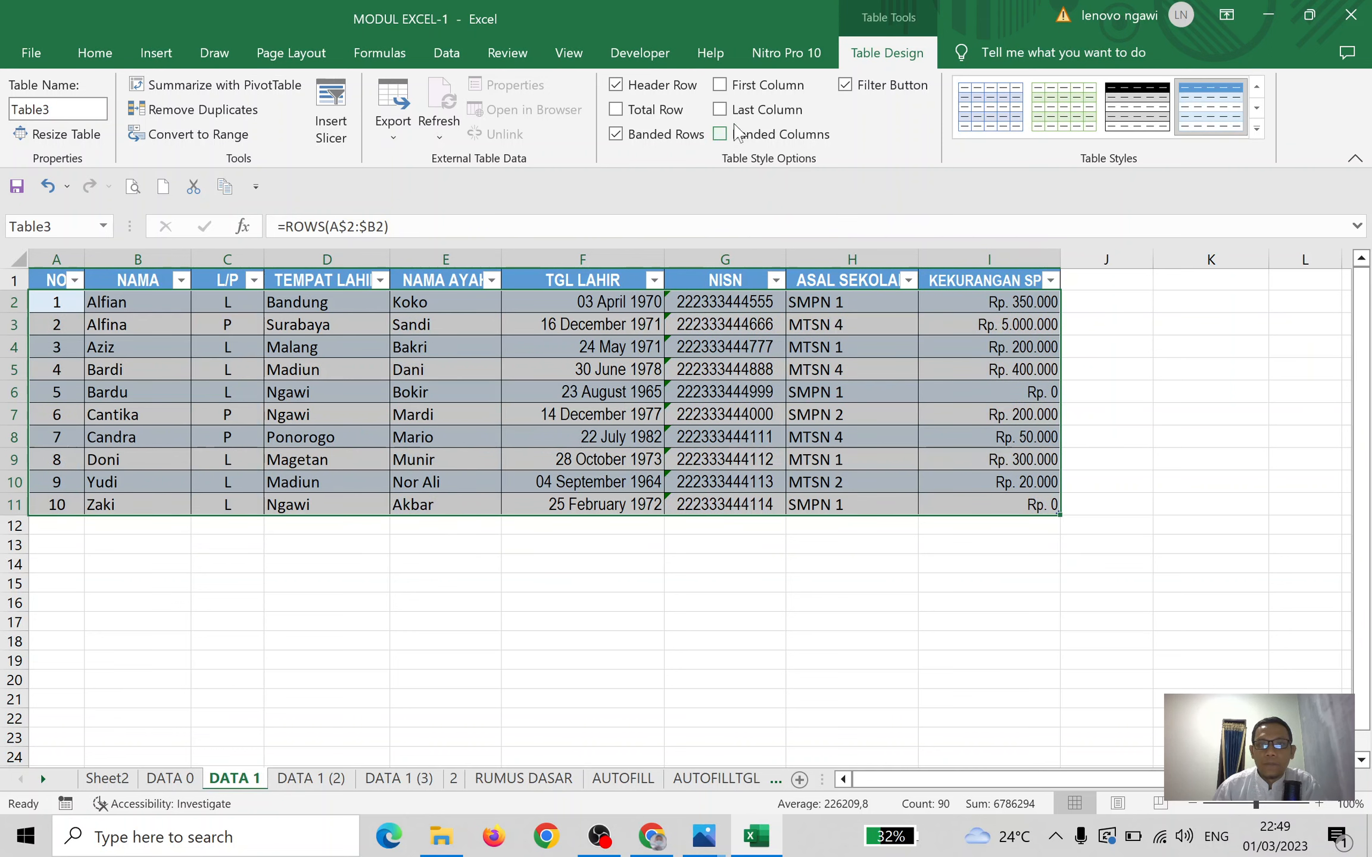
# Hide the filter buttons in the table's header row and restore them
pyautogui.click(846, 86)
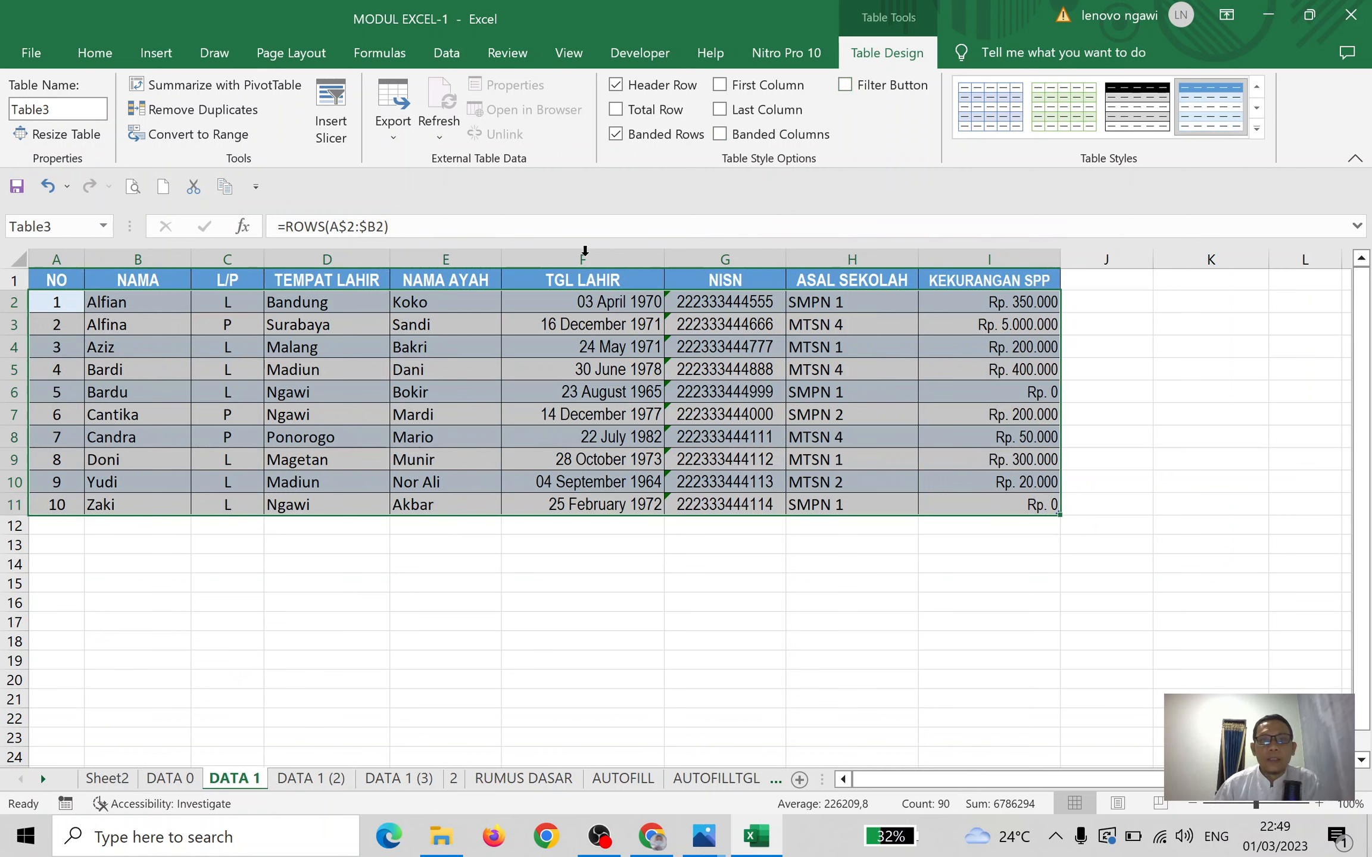
pyautogui.click(846, 86)
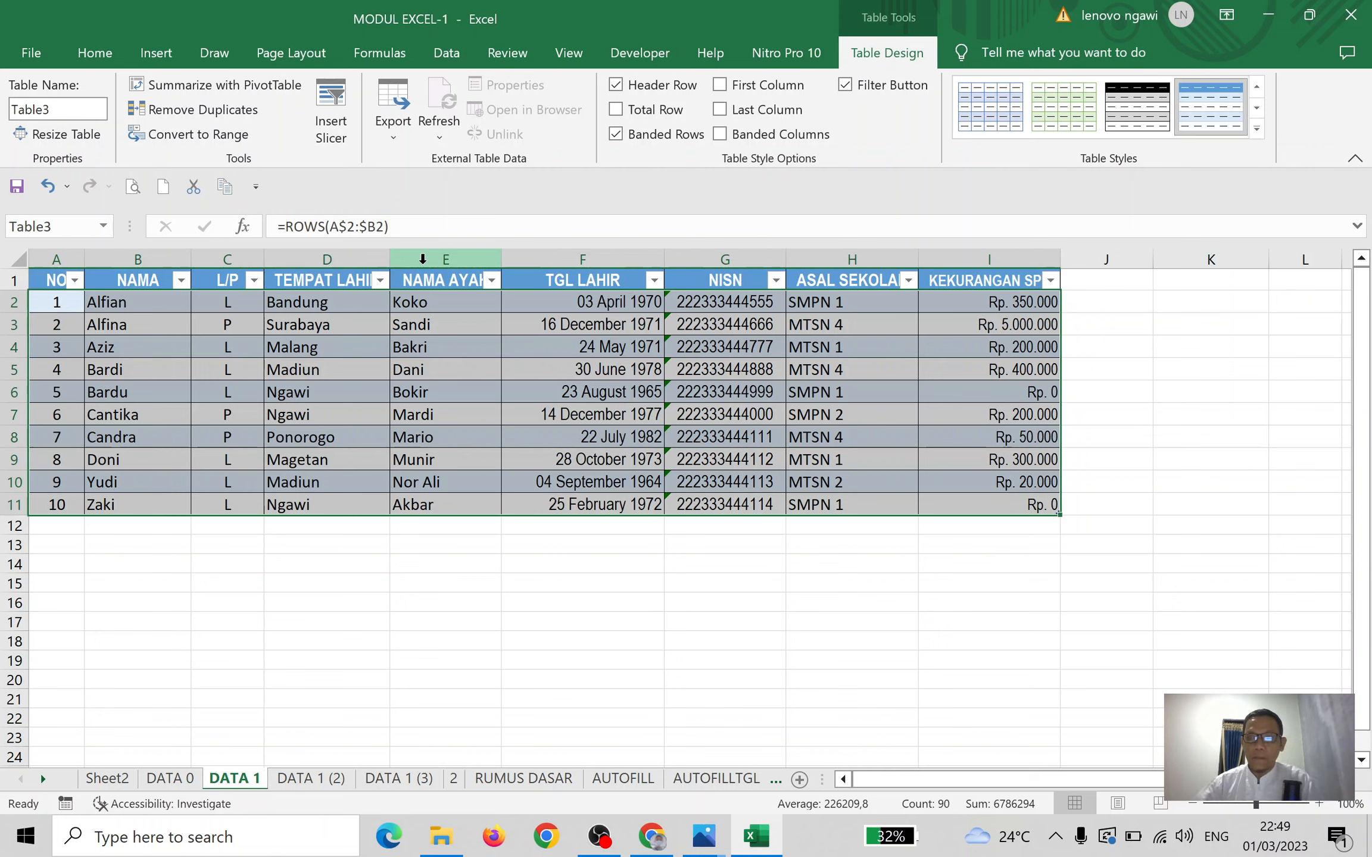
pyautogui.click(672, 388)
pyautogui.click(543, 348)
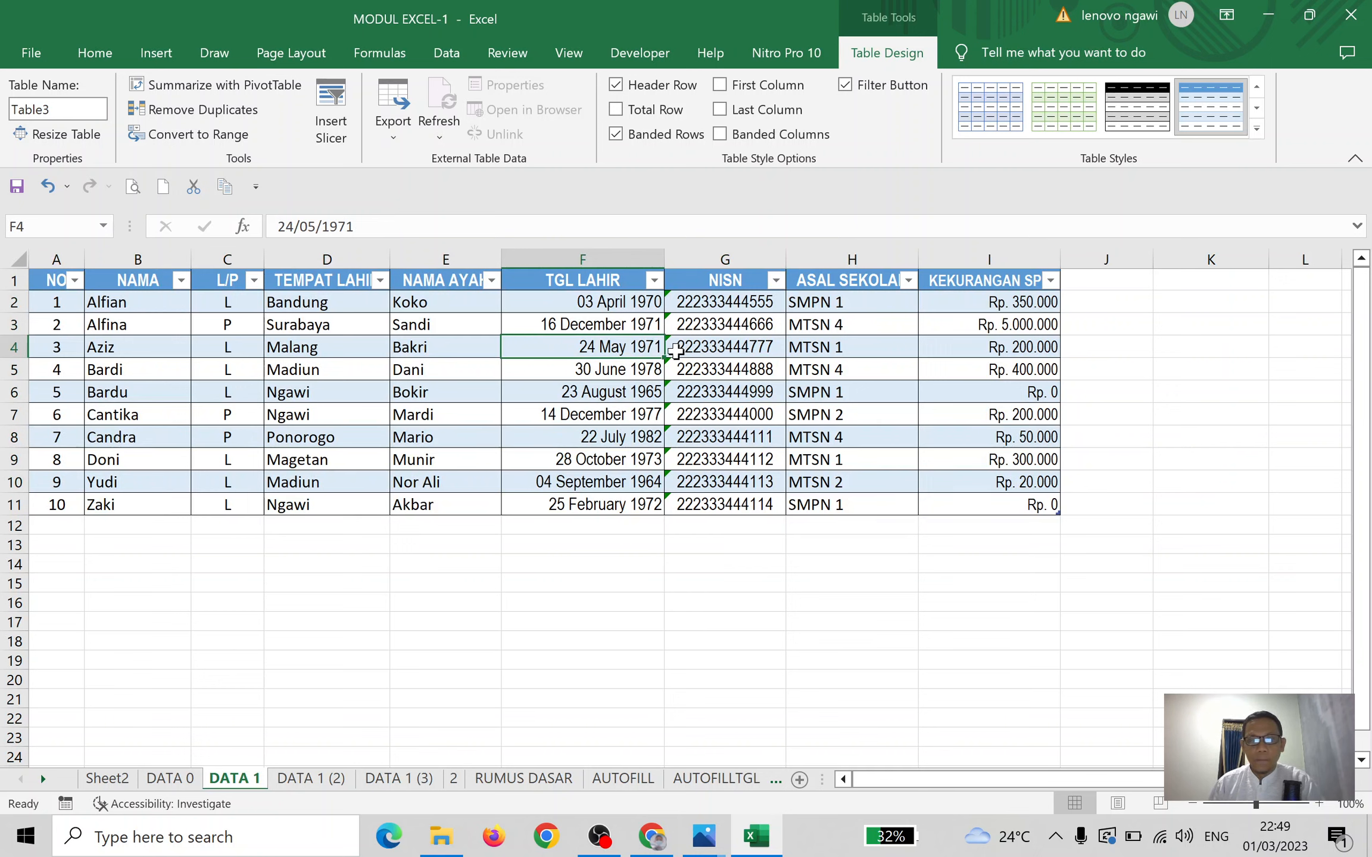
pyautogui.click(940, 416)
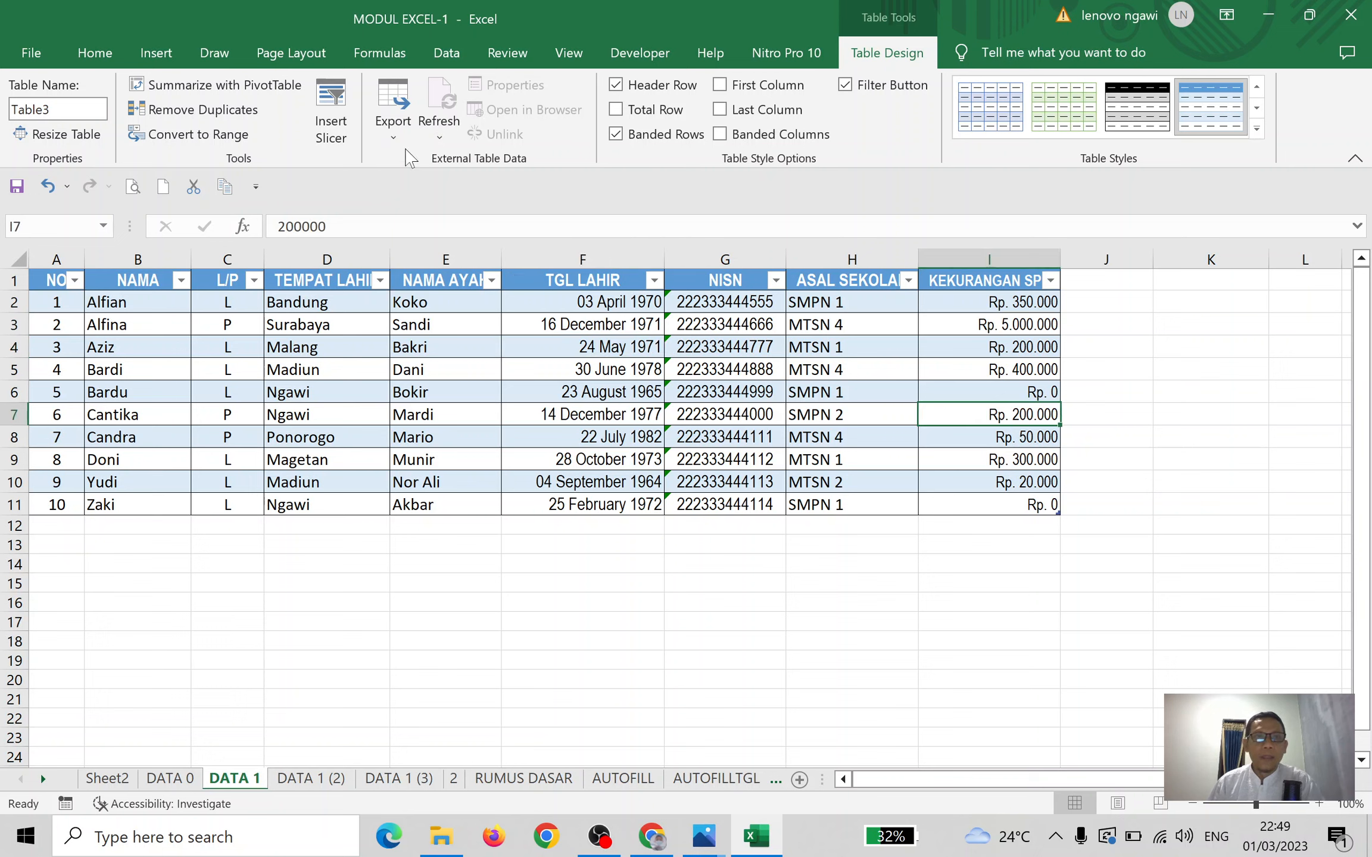
pyautogui.click(82, 50)
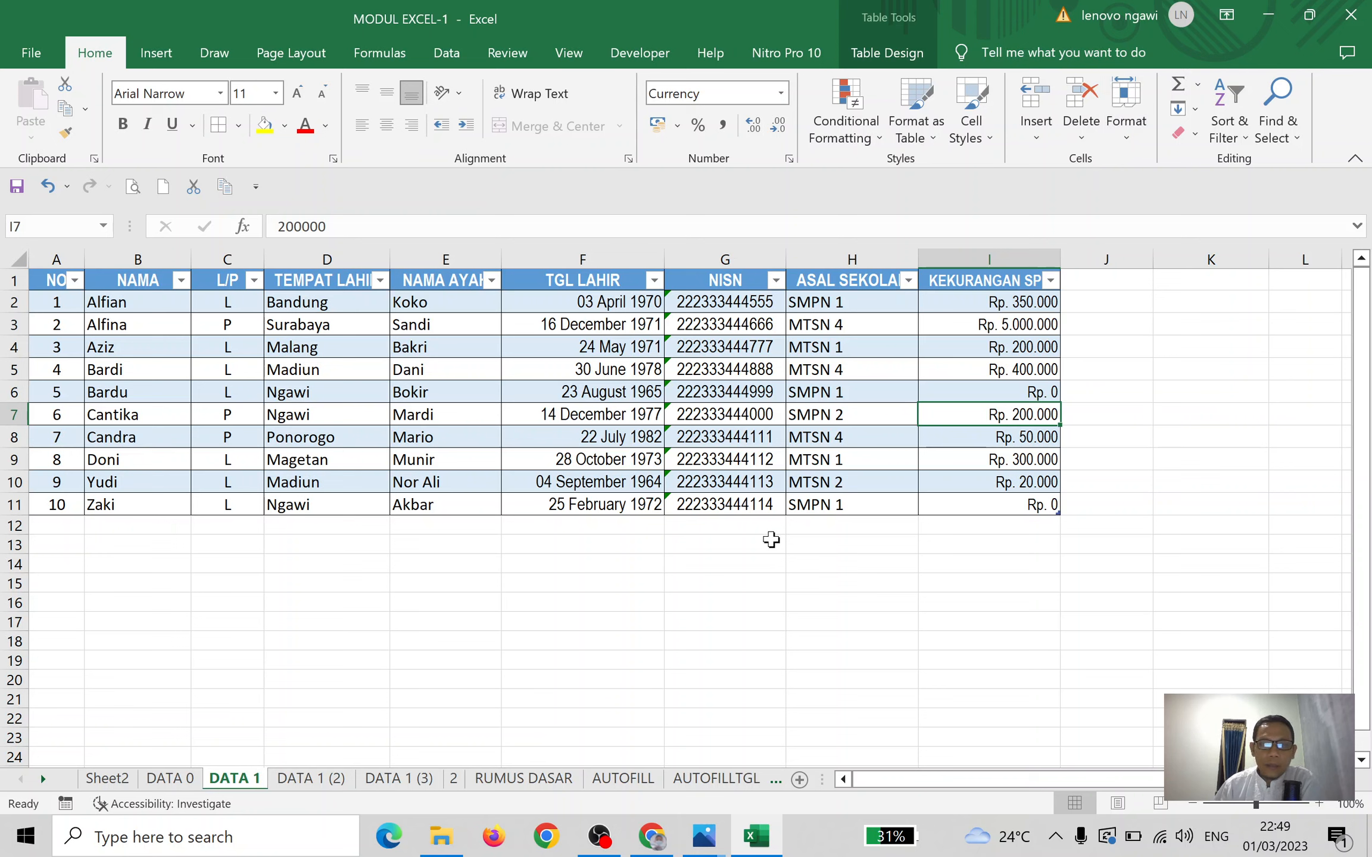
# Review the cell insertion and deletion options, and delete worksheet row 7 from the student data
pyautogui.click(1042, 142)
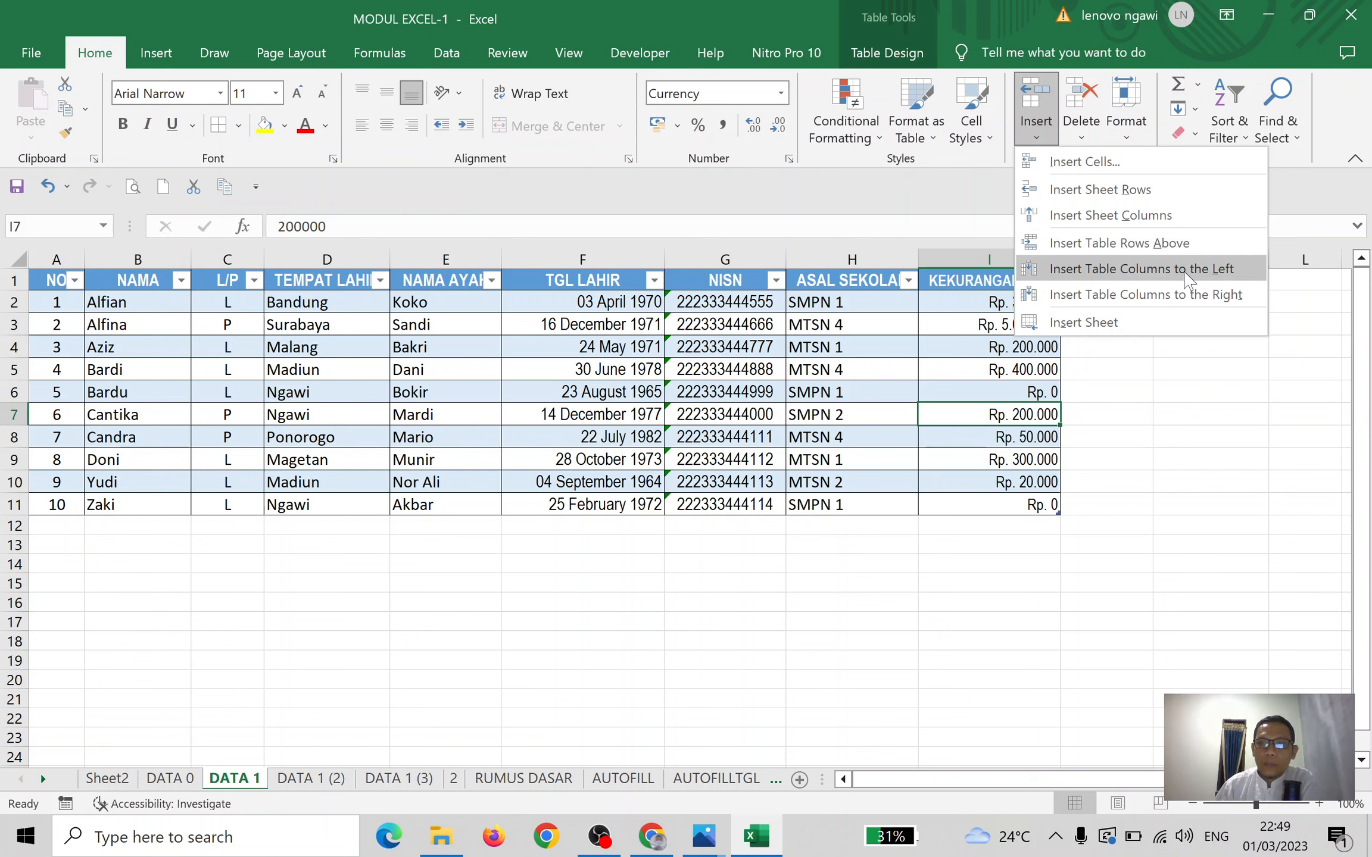
pyautogui.click(1053, 122)
pyautogui.click(1084, 138)
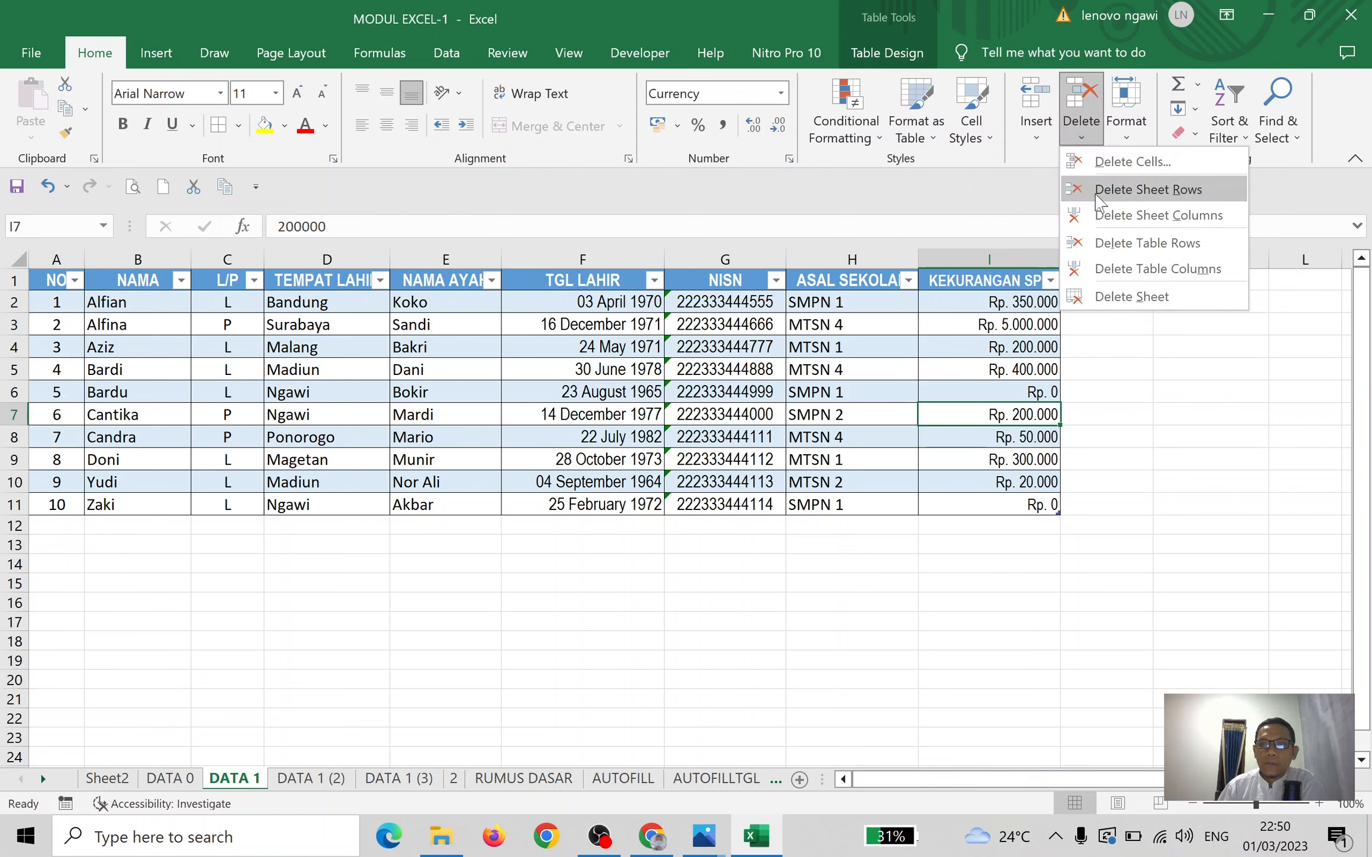
pyautogui.click(850, 411)
pyautogui.click(869, 408)
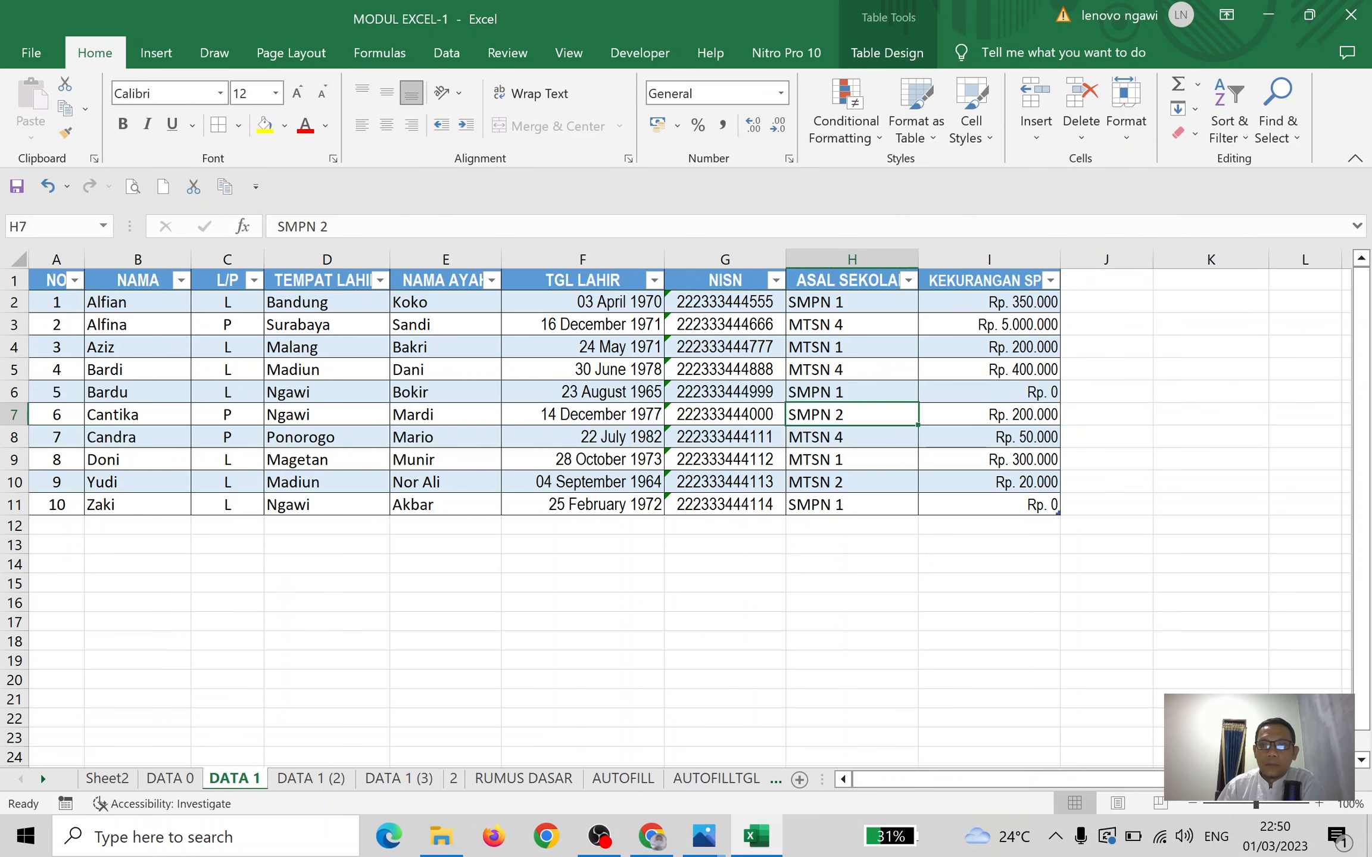
pyautogui.click(1080, 128)
pyautogui.click(1105, 186)
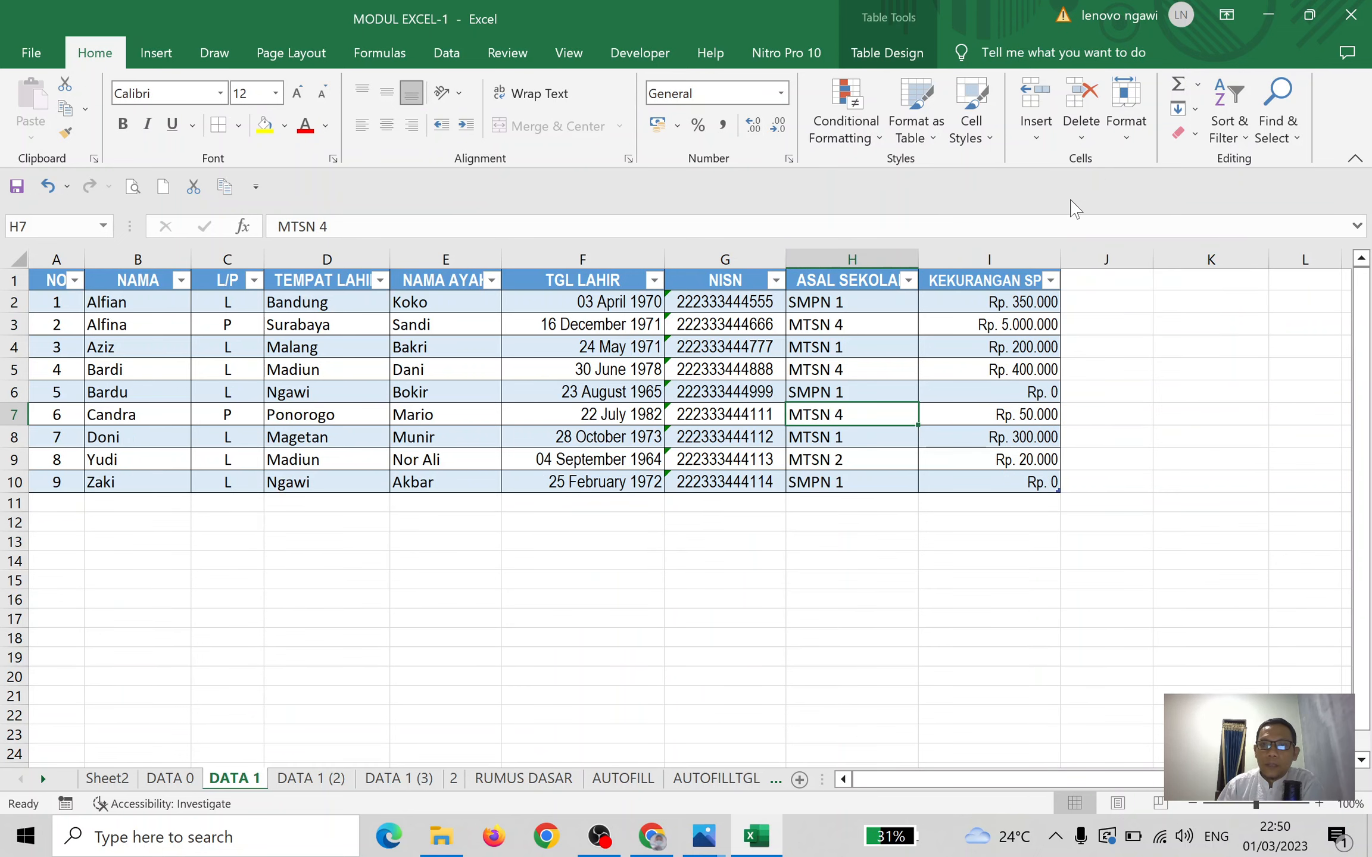
# Delete the ASAL SEKOLAH column (column H) from the worksheet
pyautogui.click(1131, 146)
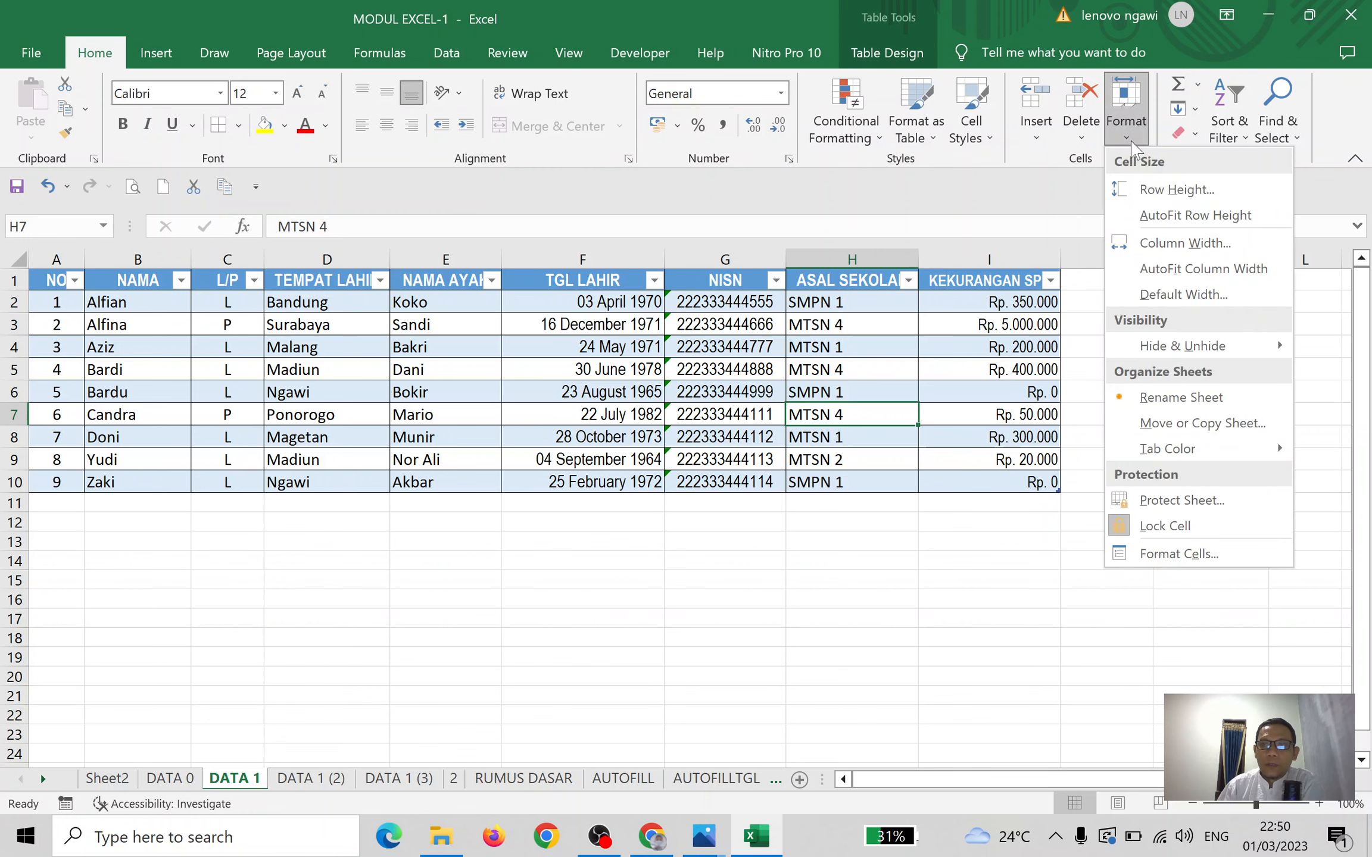
pyautogui.click(1093, 147)
pyautogui.click(1084, 146)
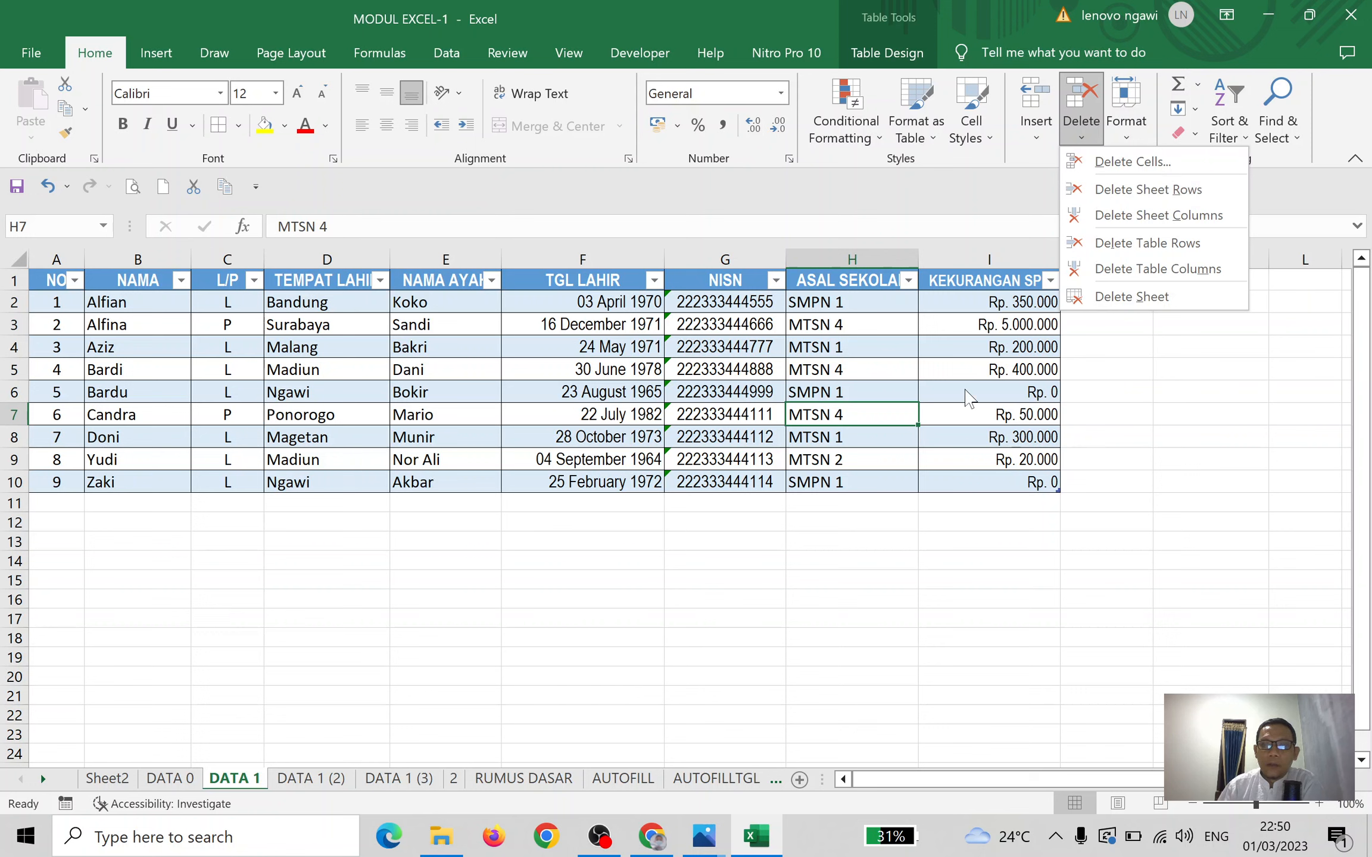
pyautogui.click(1153, 225)
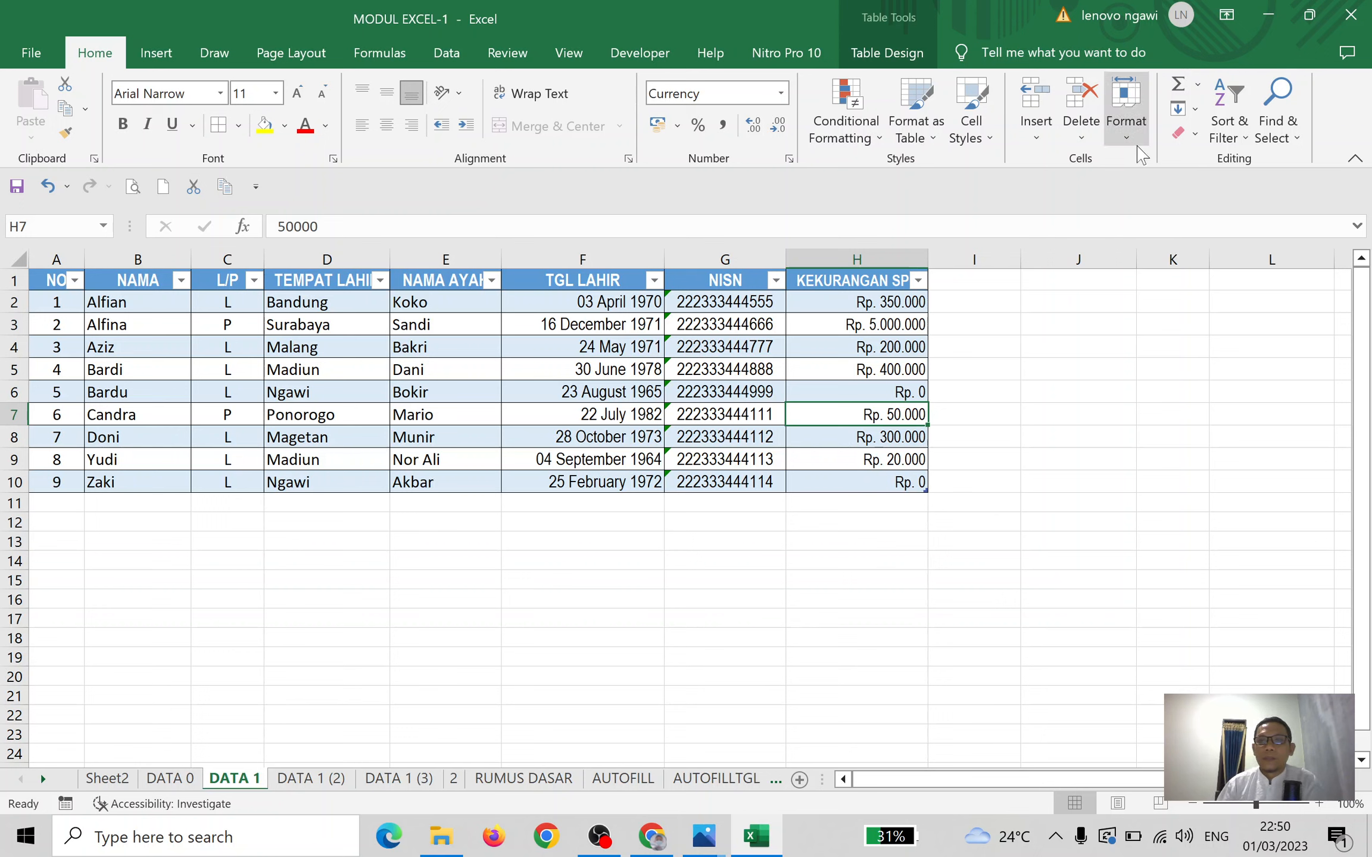
# Examine the cell Format options, plus the AutoSum and Insert Function choices for cell H11, without inserting a function
pyautogui.click(1139, 138)
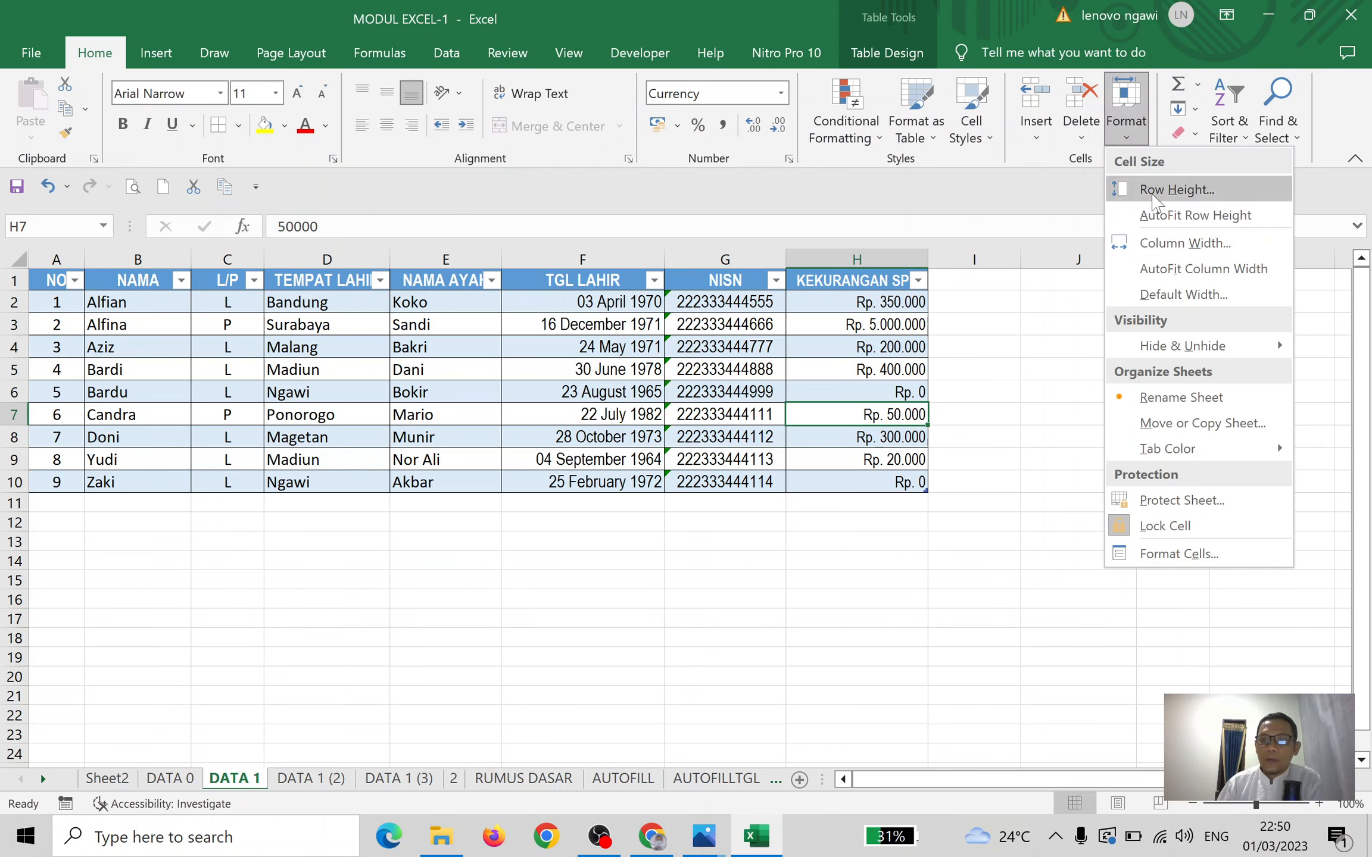
pyautogui.click(1036, 329)
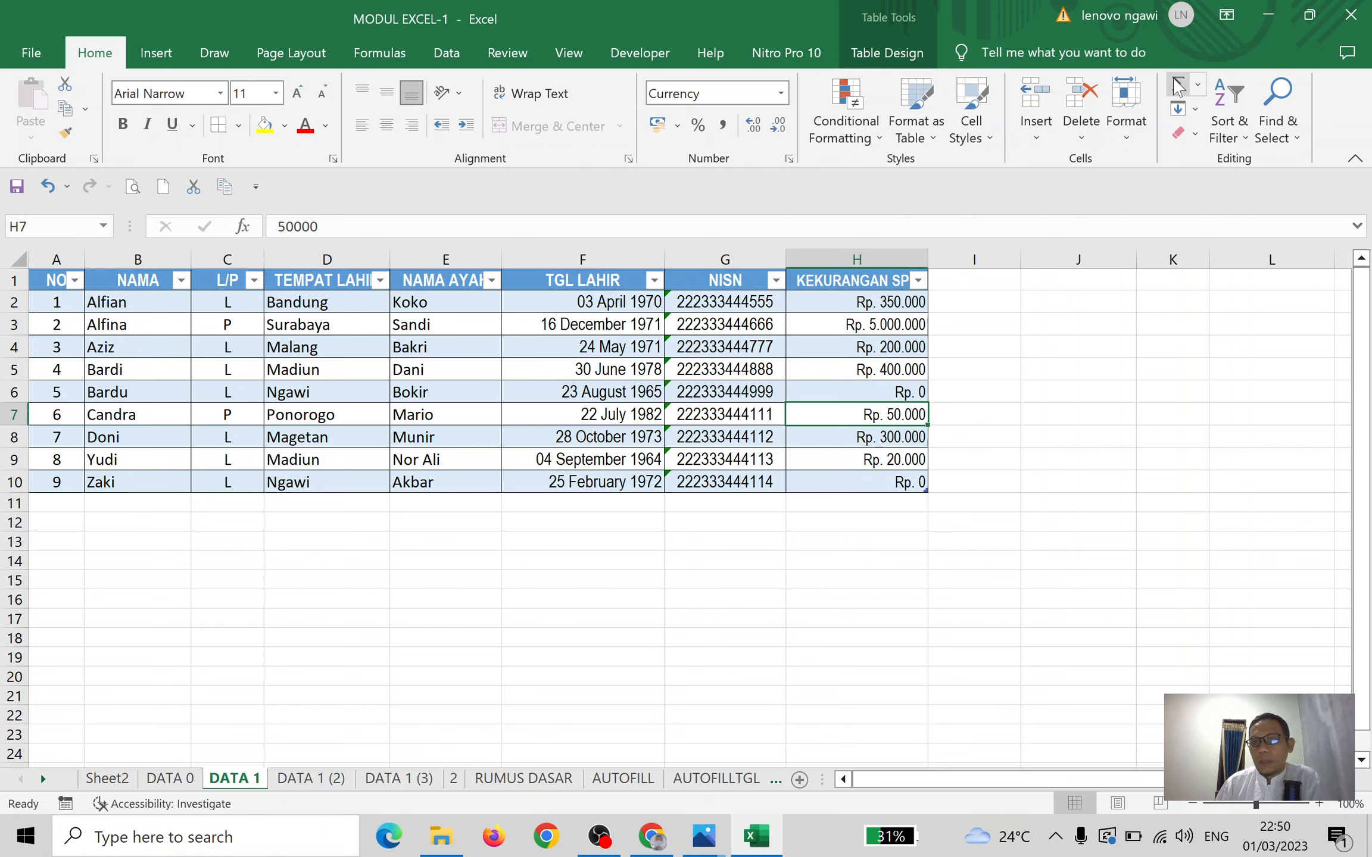
pyautogui.click(896, 501)
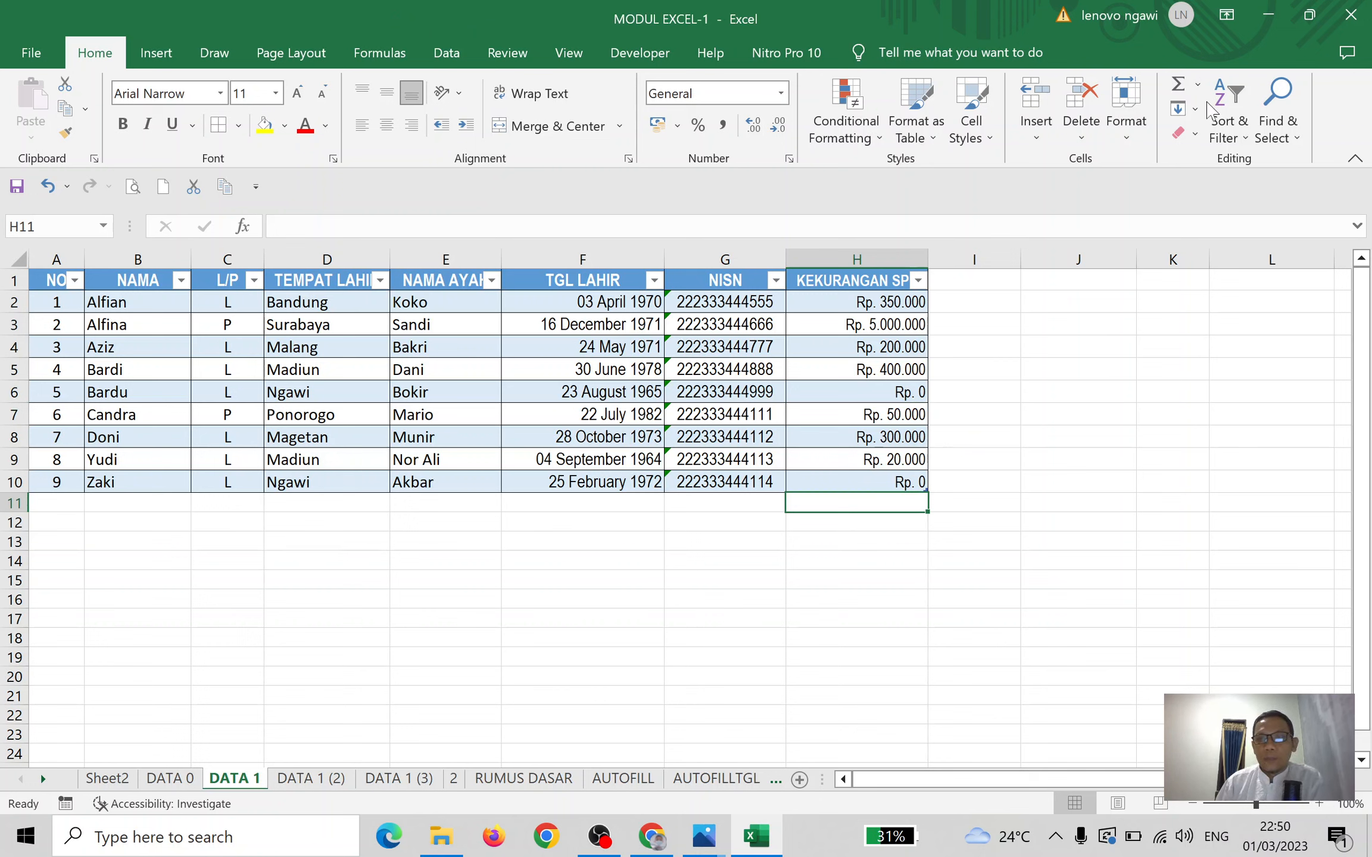
pyautogui.click(1198, 86)
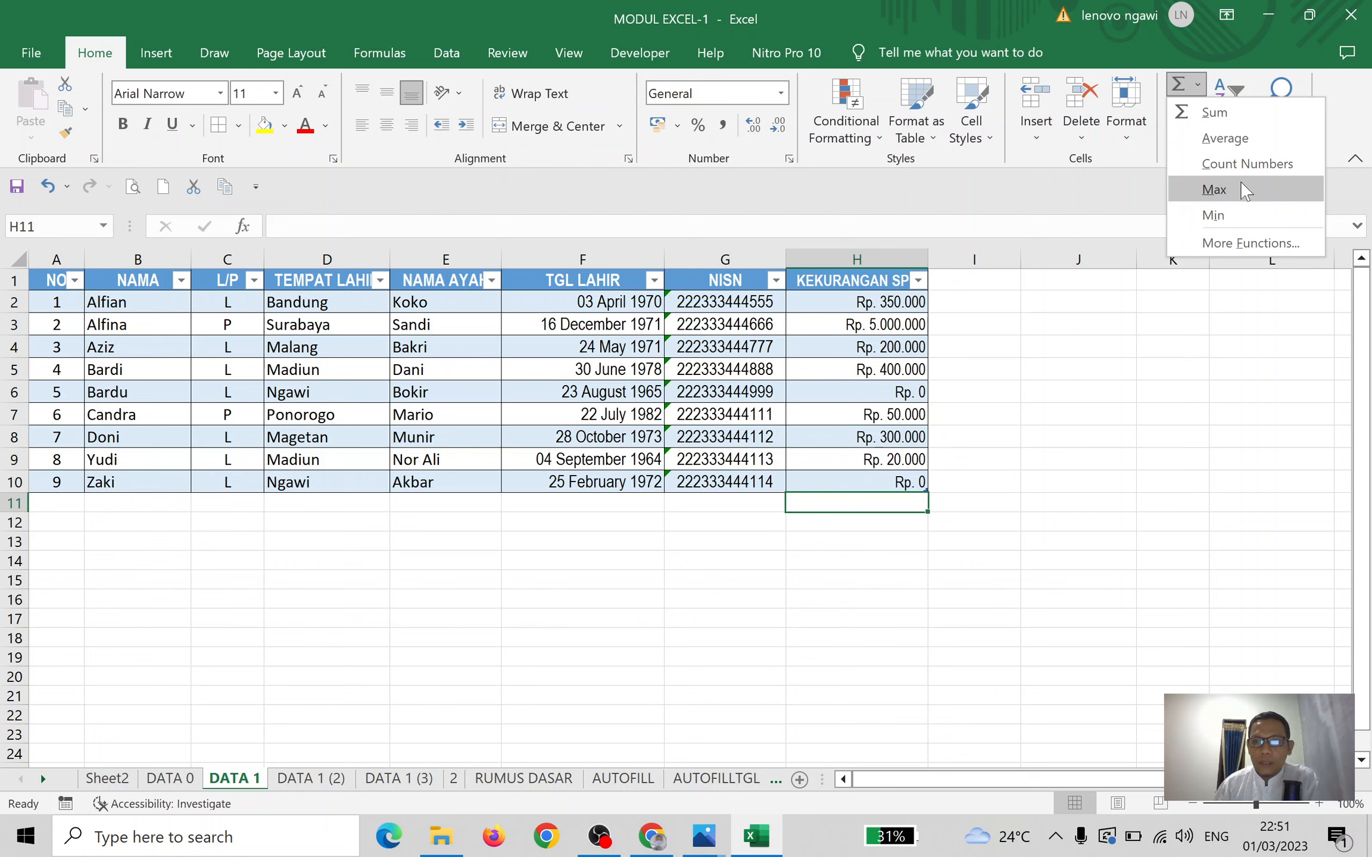
pyautogui.click(1241, 243)
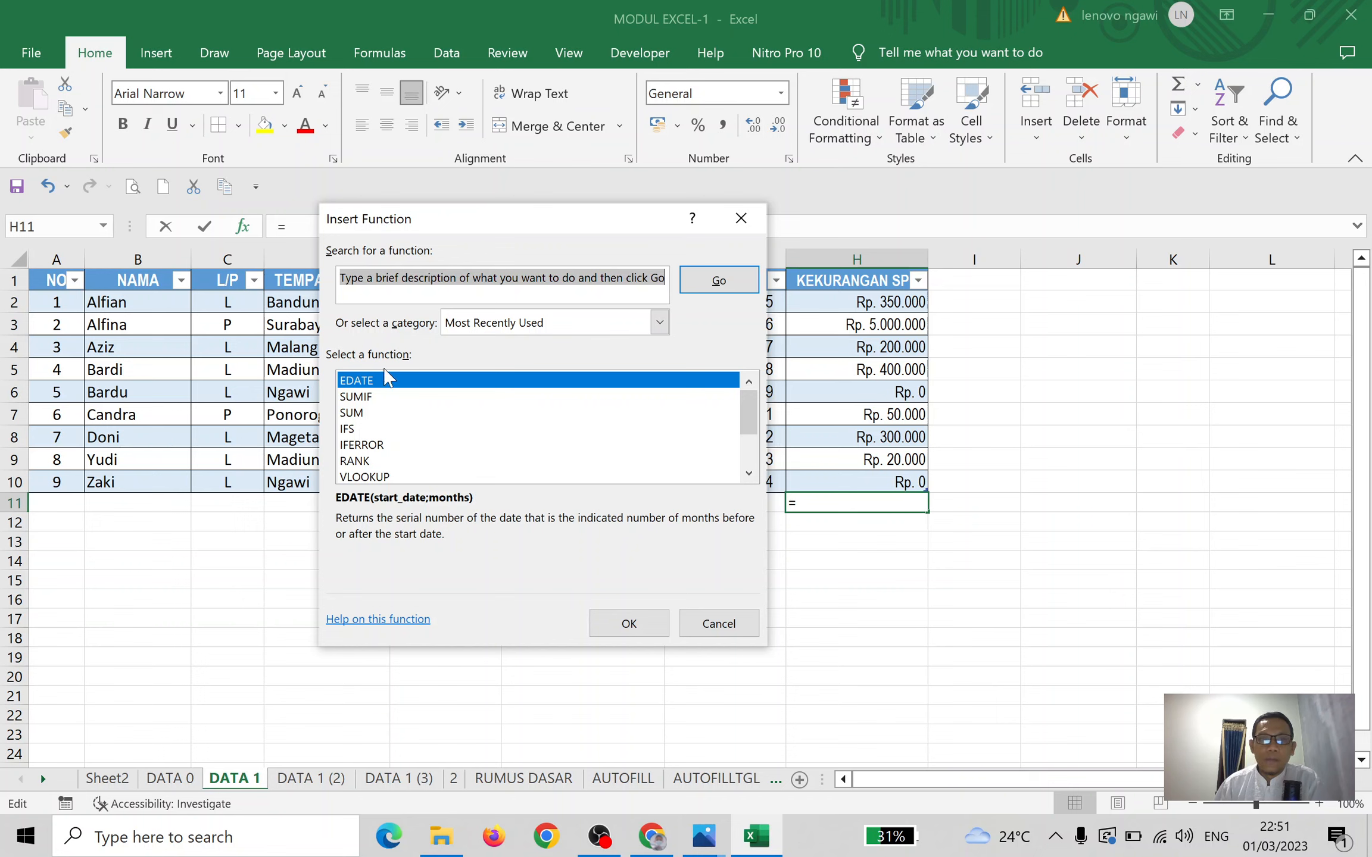
pyautogui.click(719, 623)
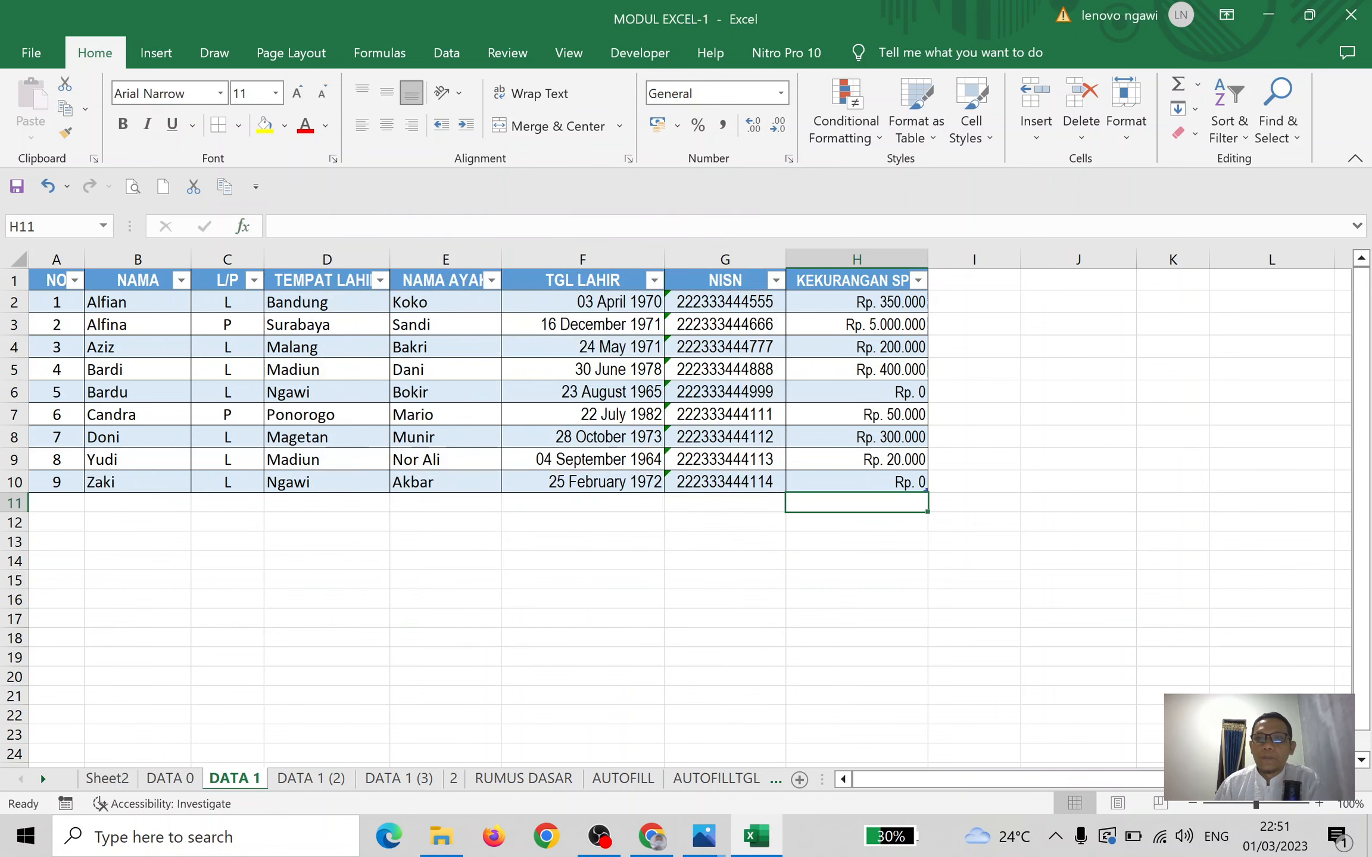
pyautogui.click(243, 226)
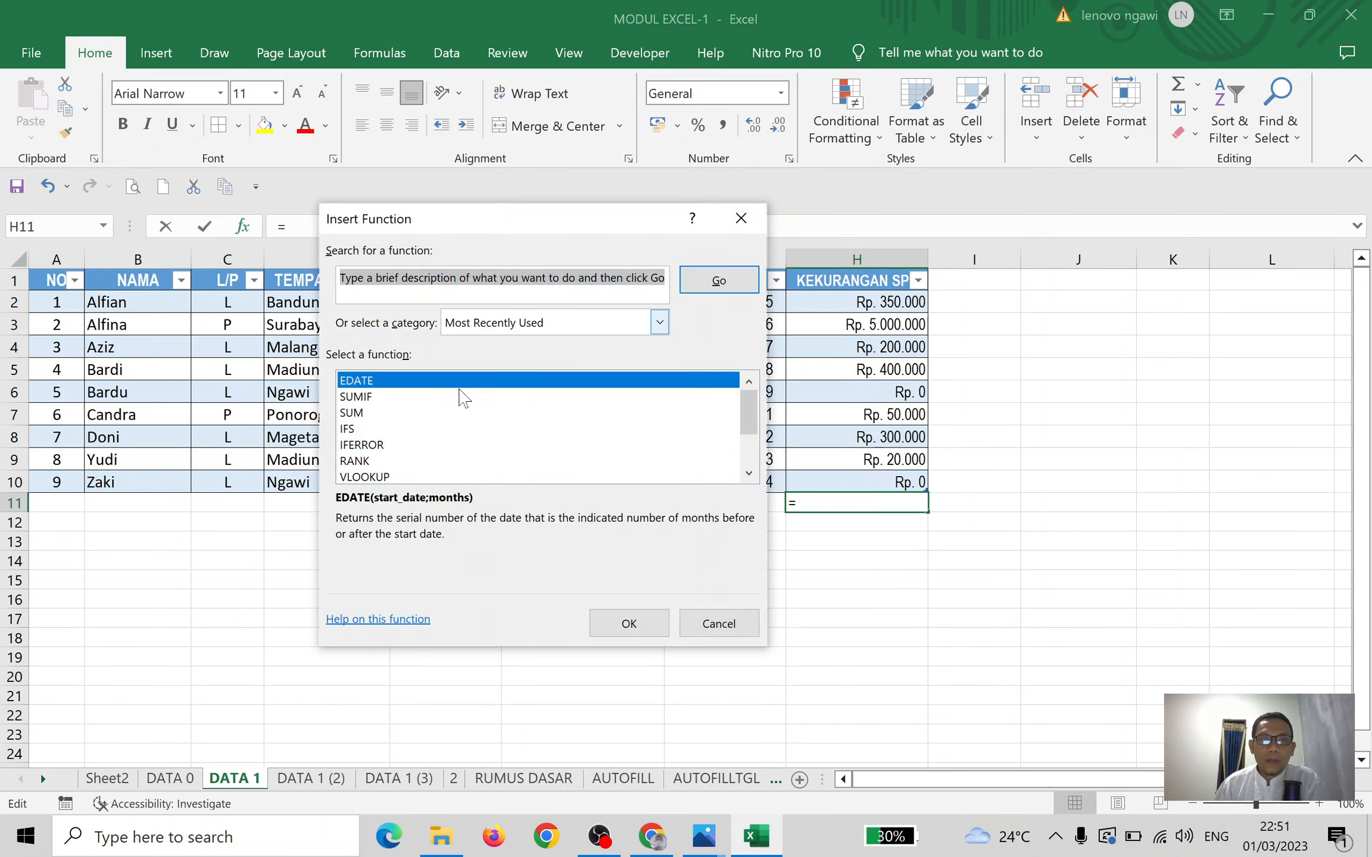
pyautogui.click(719, 623)
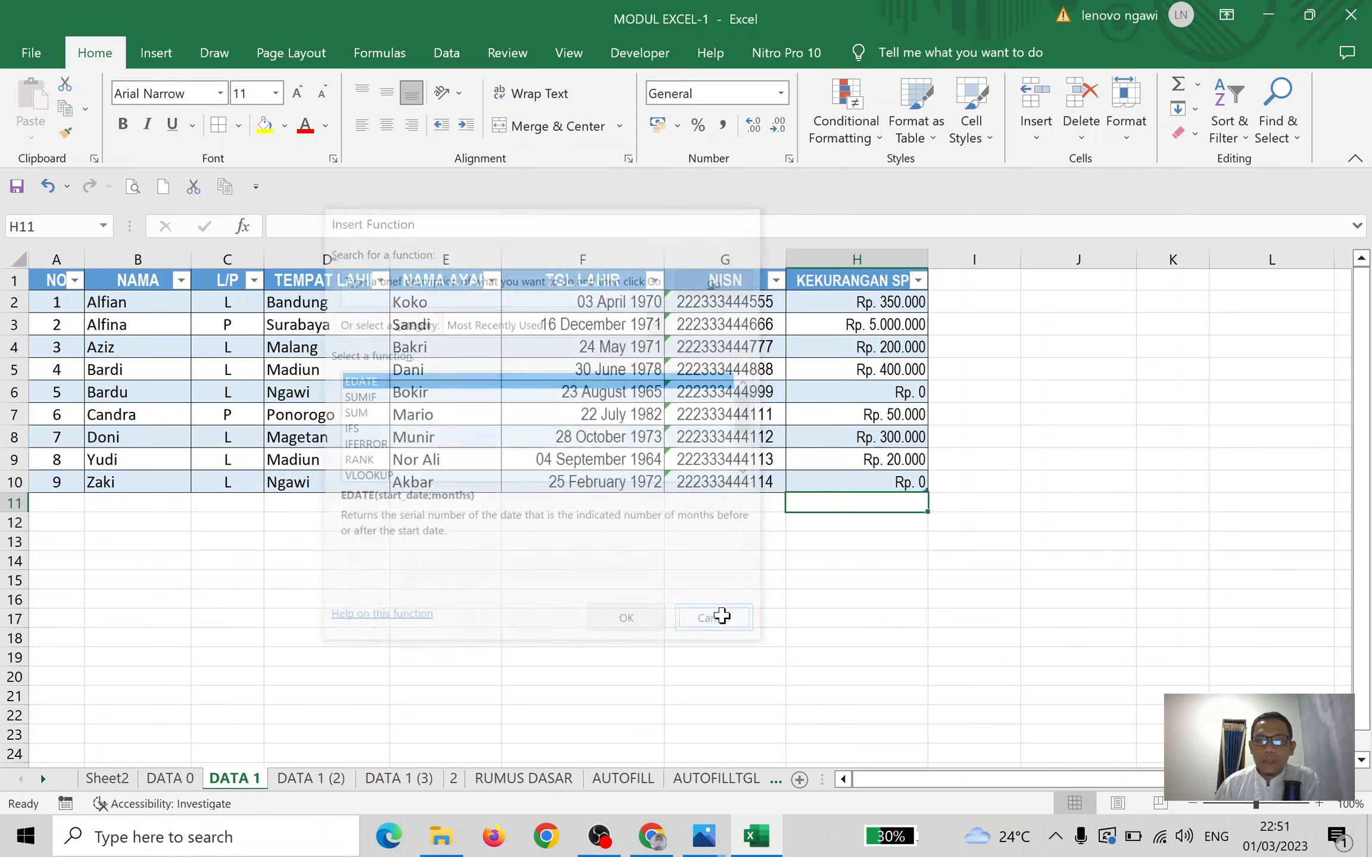
pyautogui.click(1248, 138)
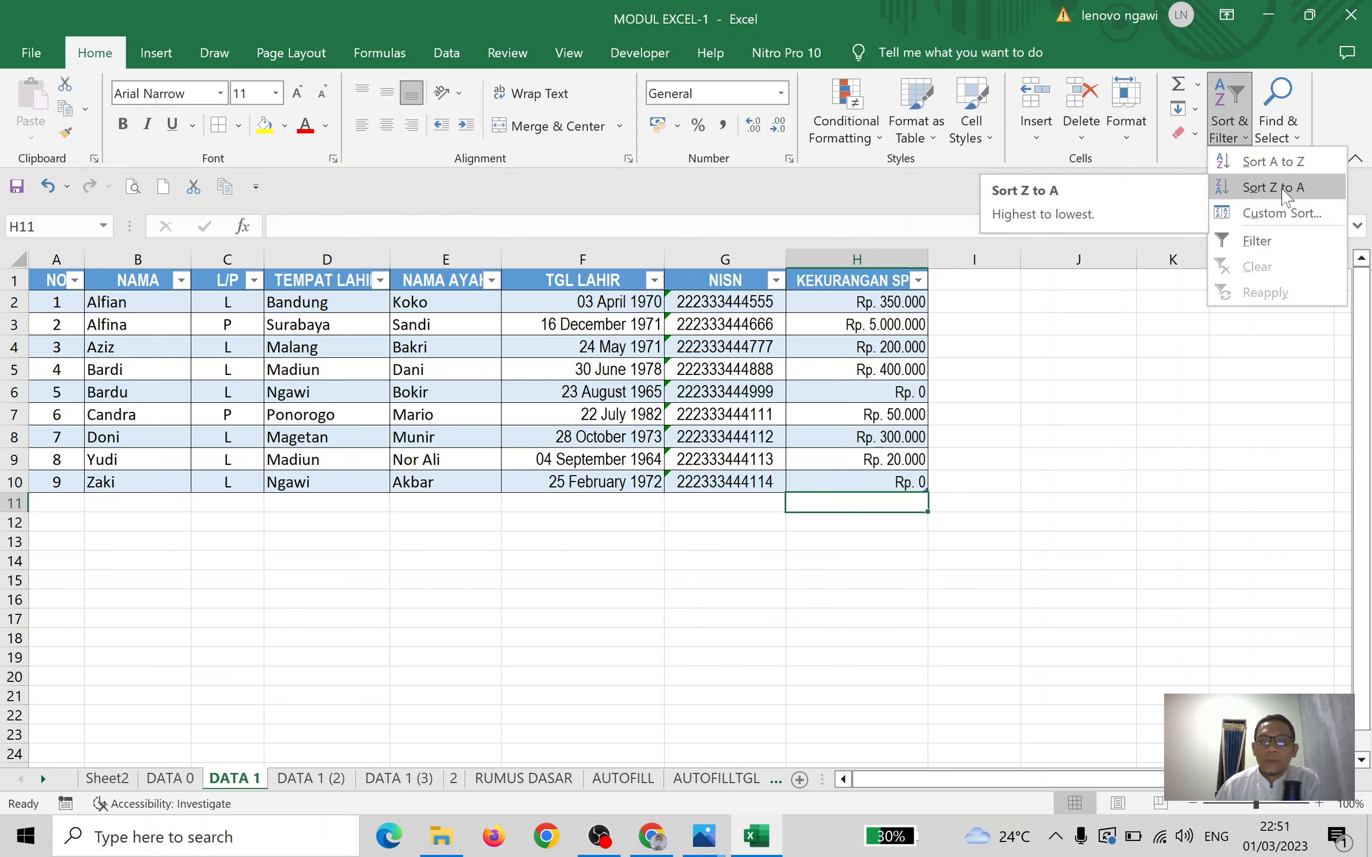
pyautogui.click(1289, 212)
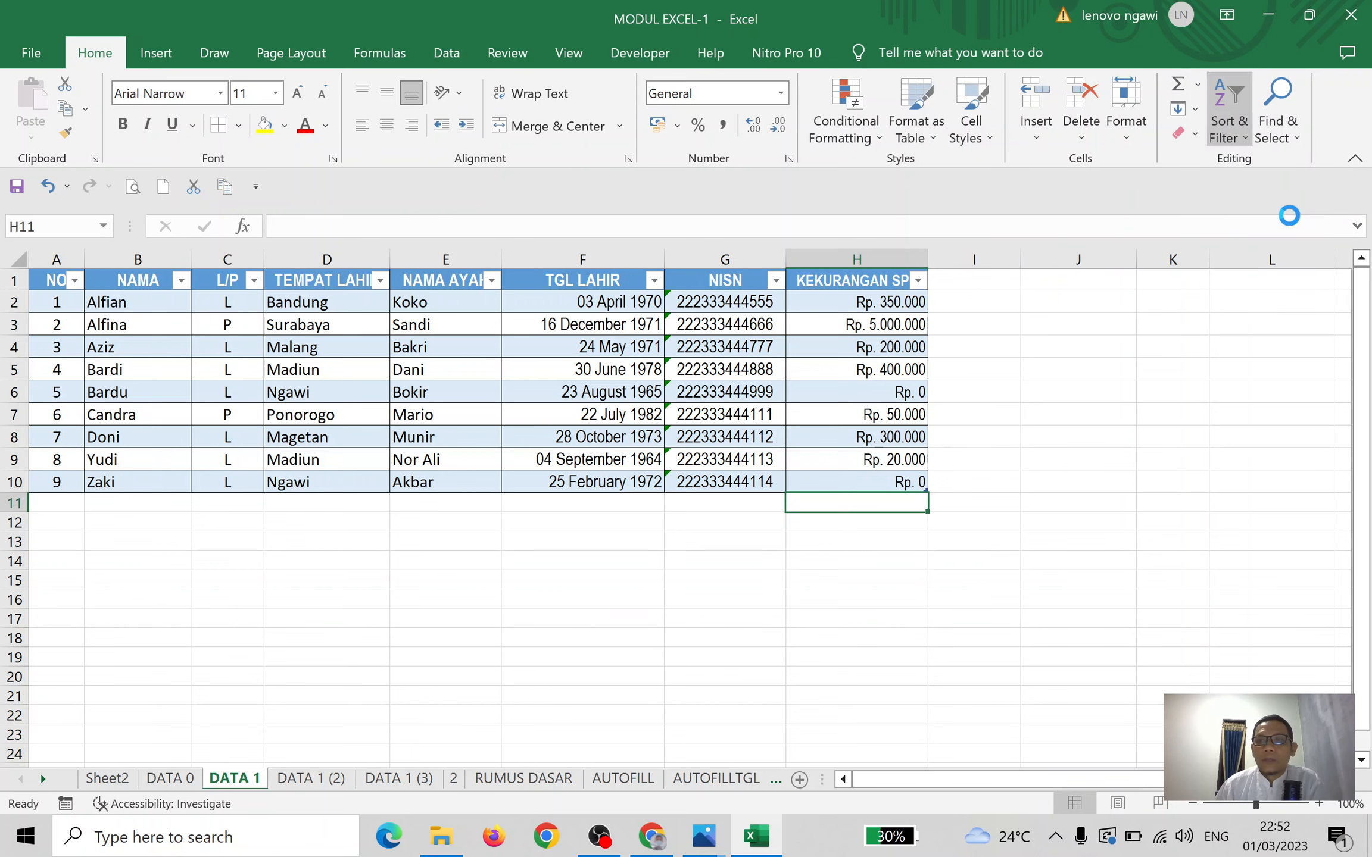
pyautogui.click(693, 476)
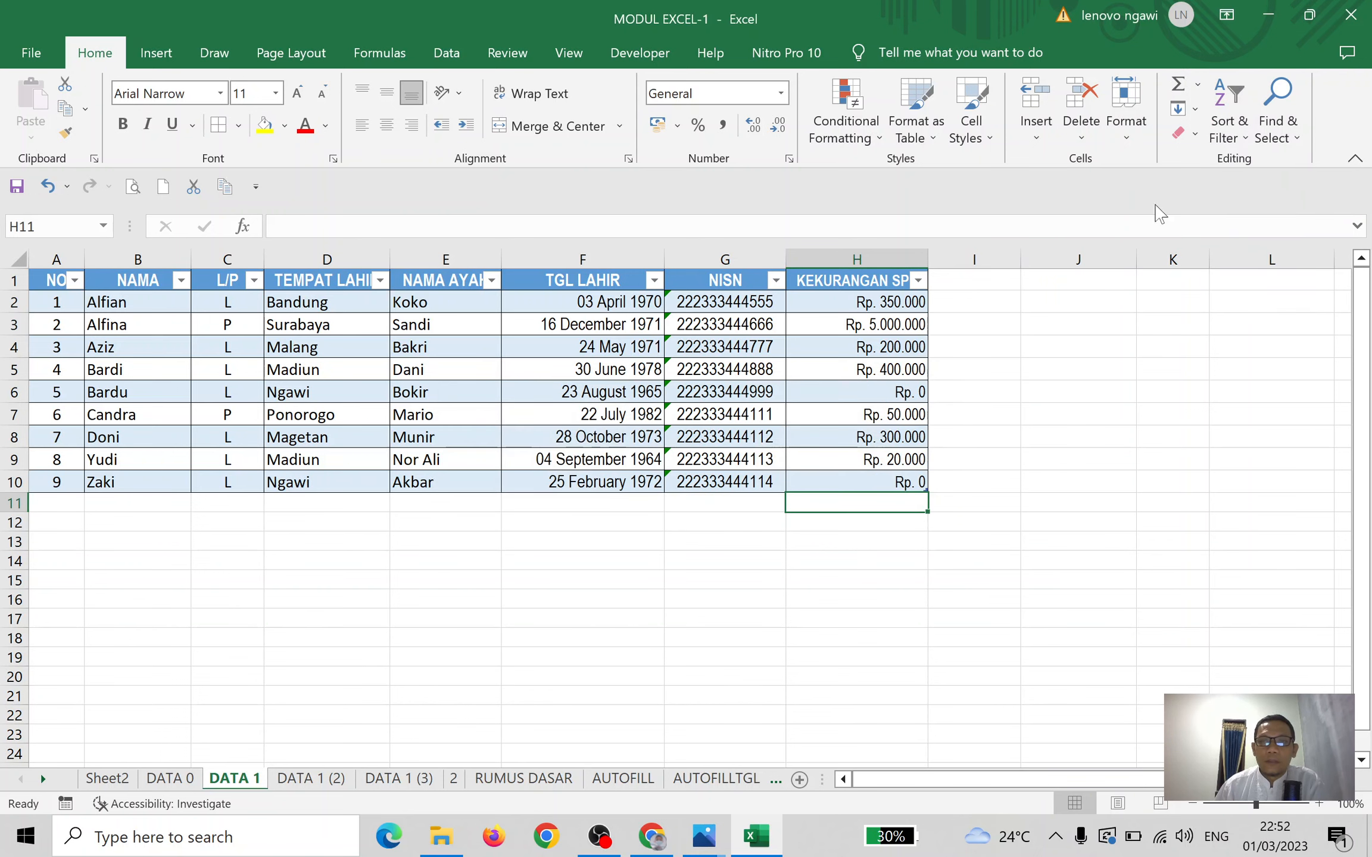
# View the Custom Sort settings for the table range A1:H10, and leave without sorting
pyautogui.moveTo(59, 282); pyautogui.dragTo(845, 481)
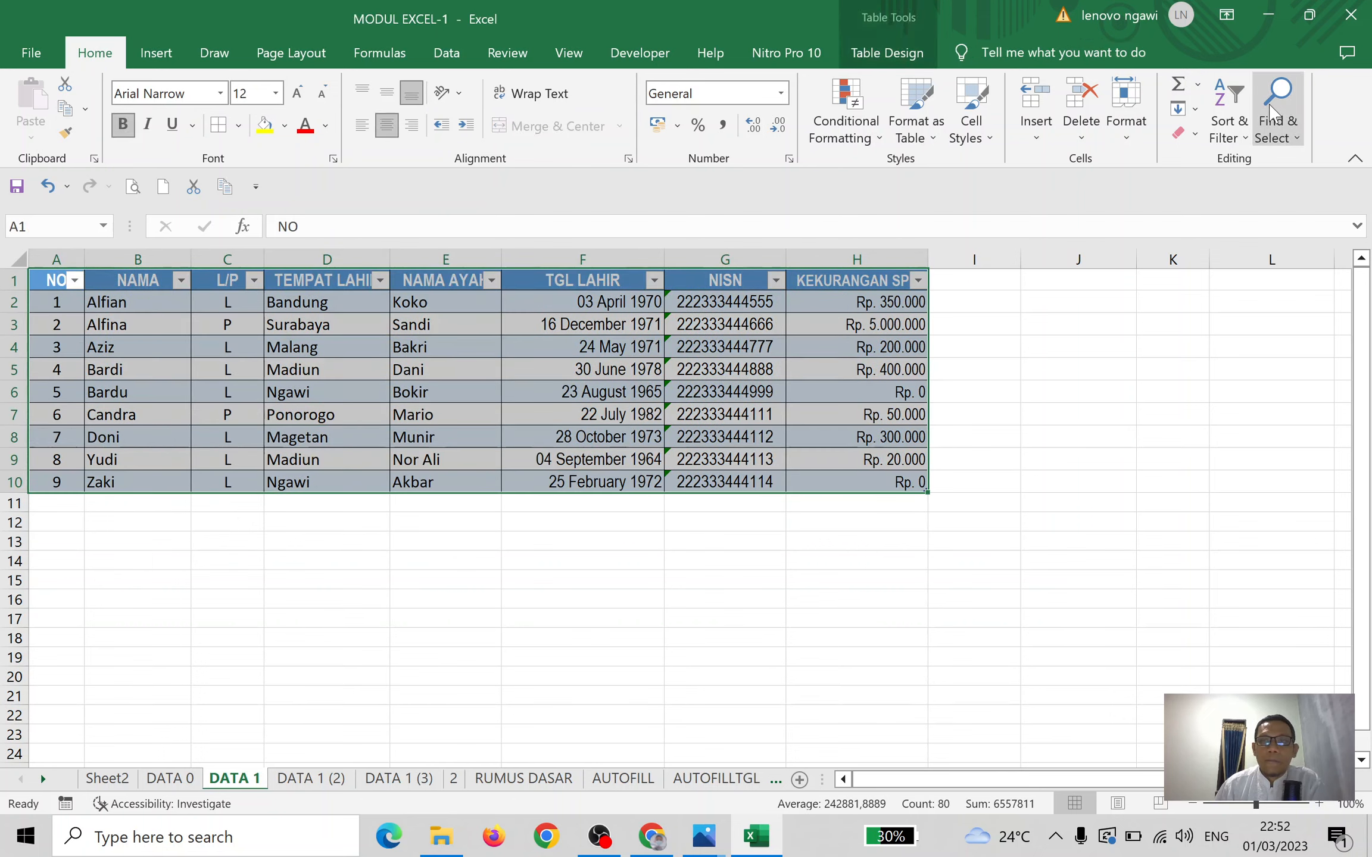
pyautogui.click(1226, 119)
pyautogui.click(1234, 224)
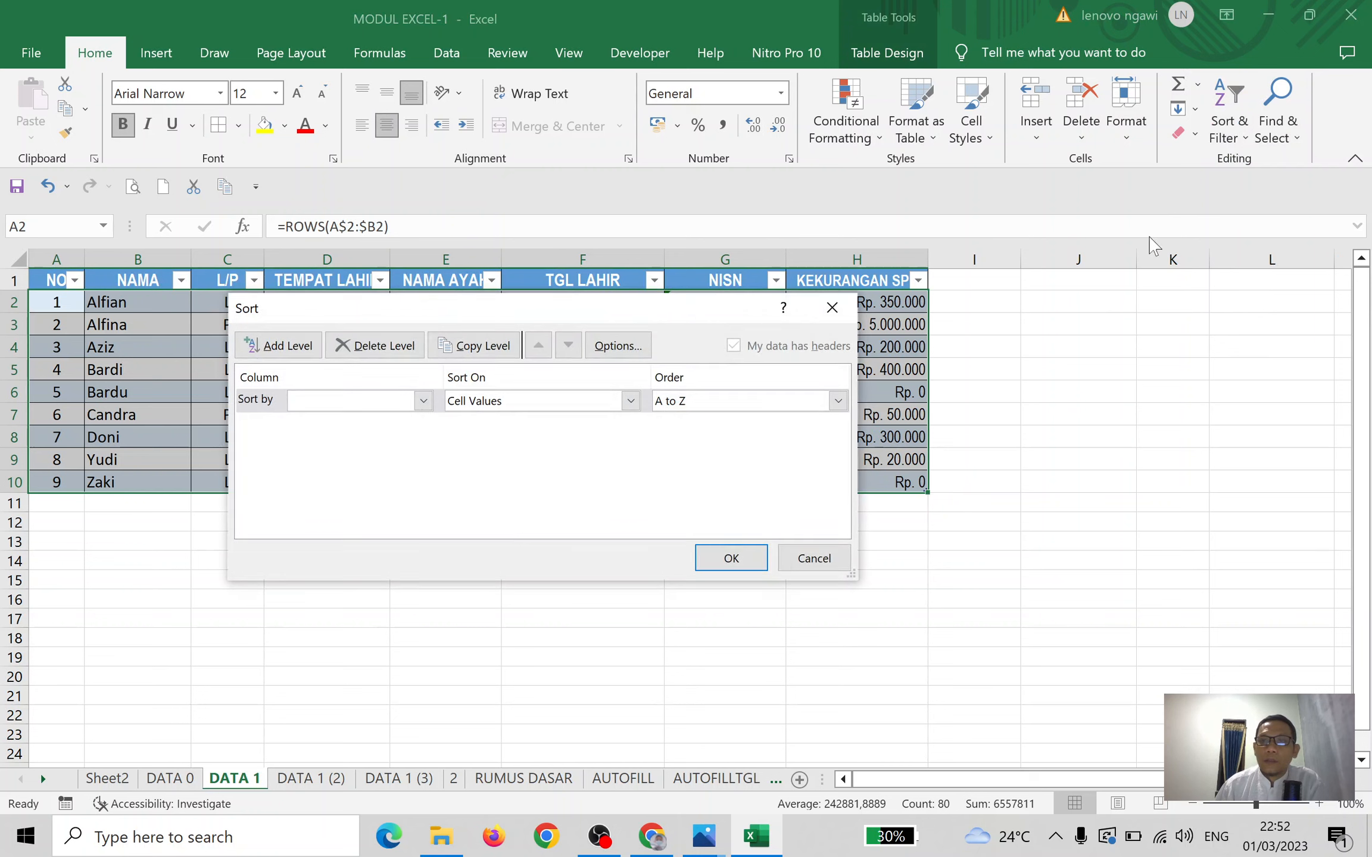
pyautogui.moveTo(603, 319); pyautogui.dragTo(922, 325)
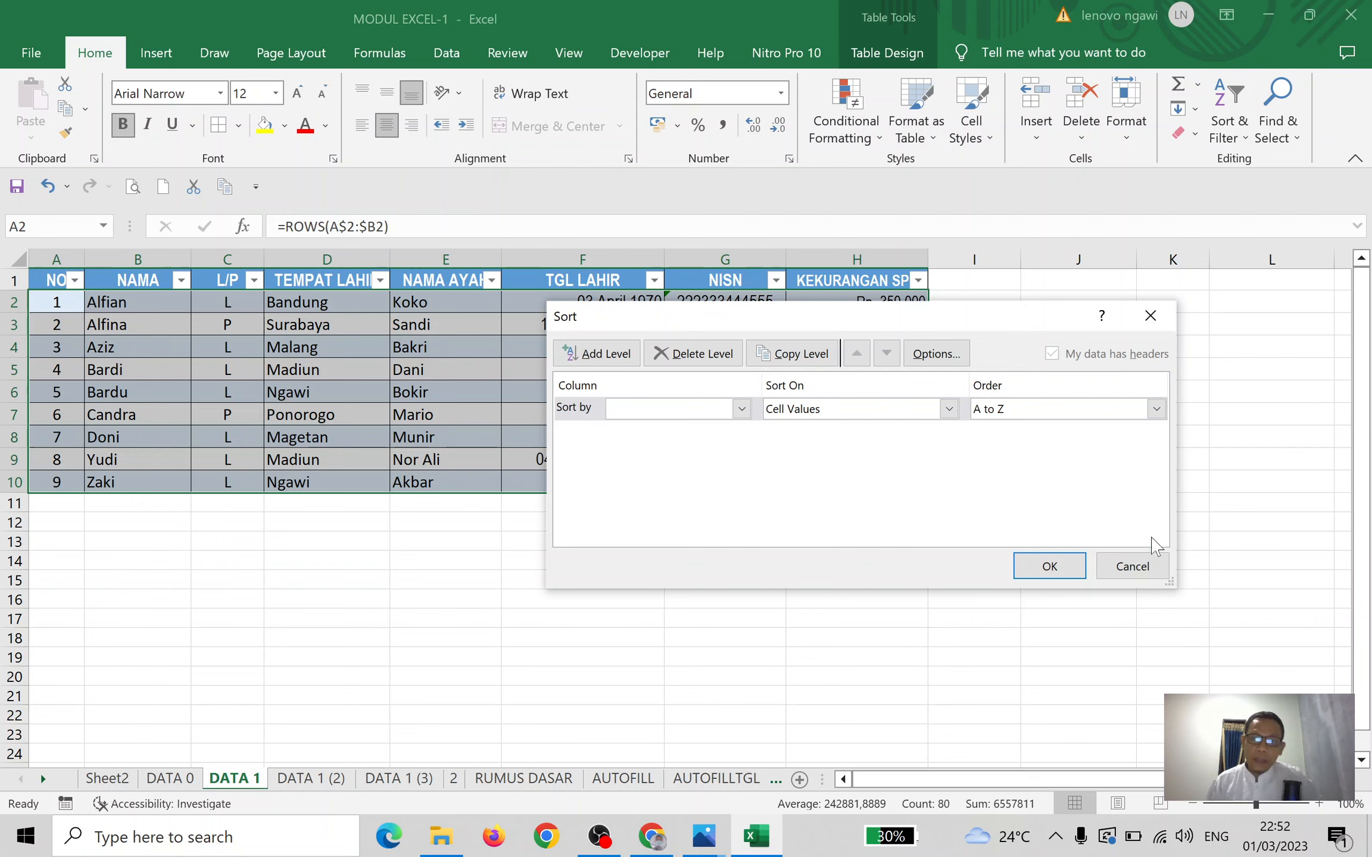
pyautogui.click(1133, 566)
pyautogui.click(1101, 349)
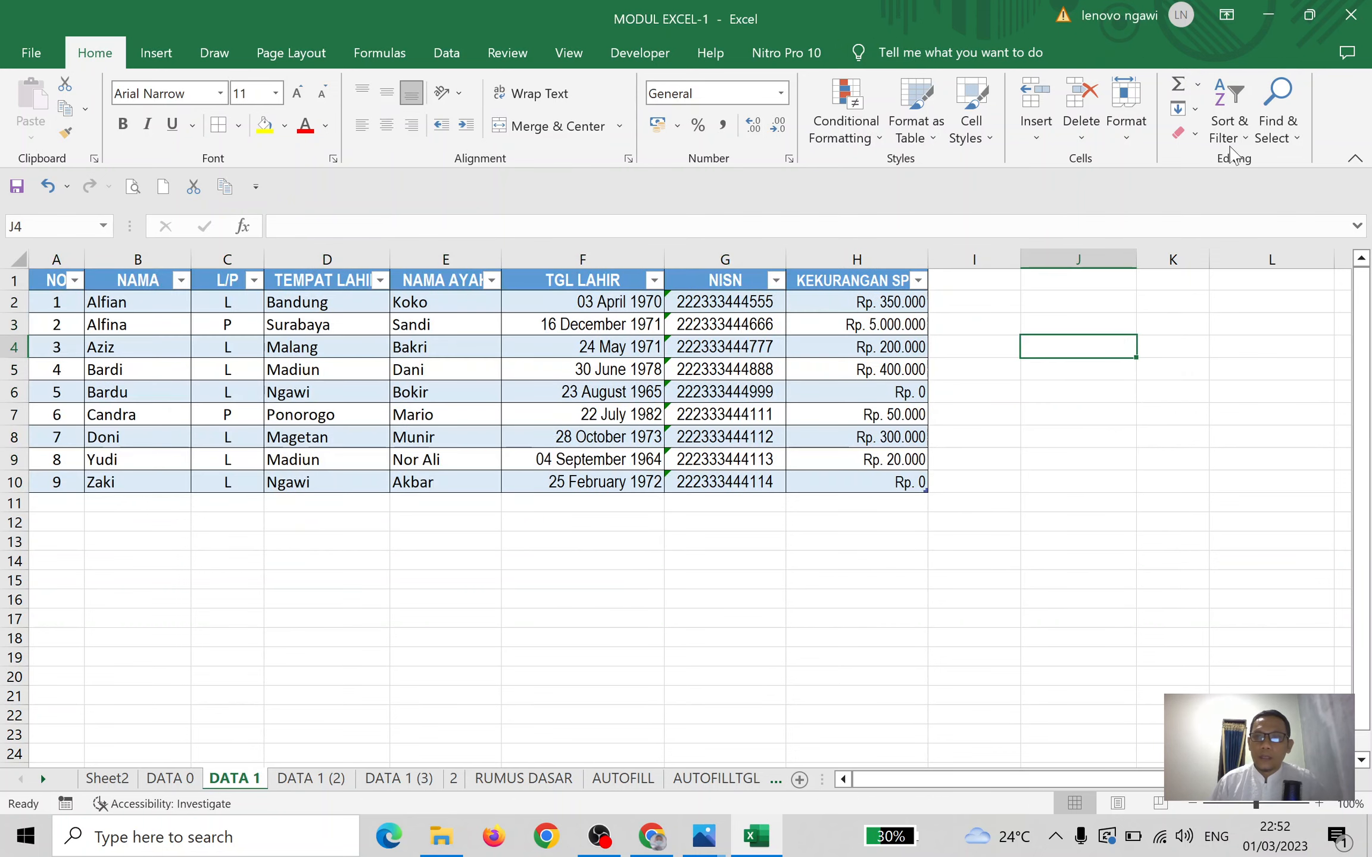
# Sort the table by the names in B2:B10 from A to Z
pyautogui.click(152, 284)
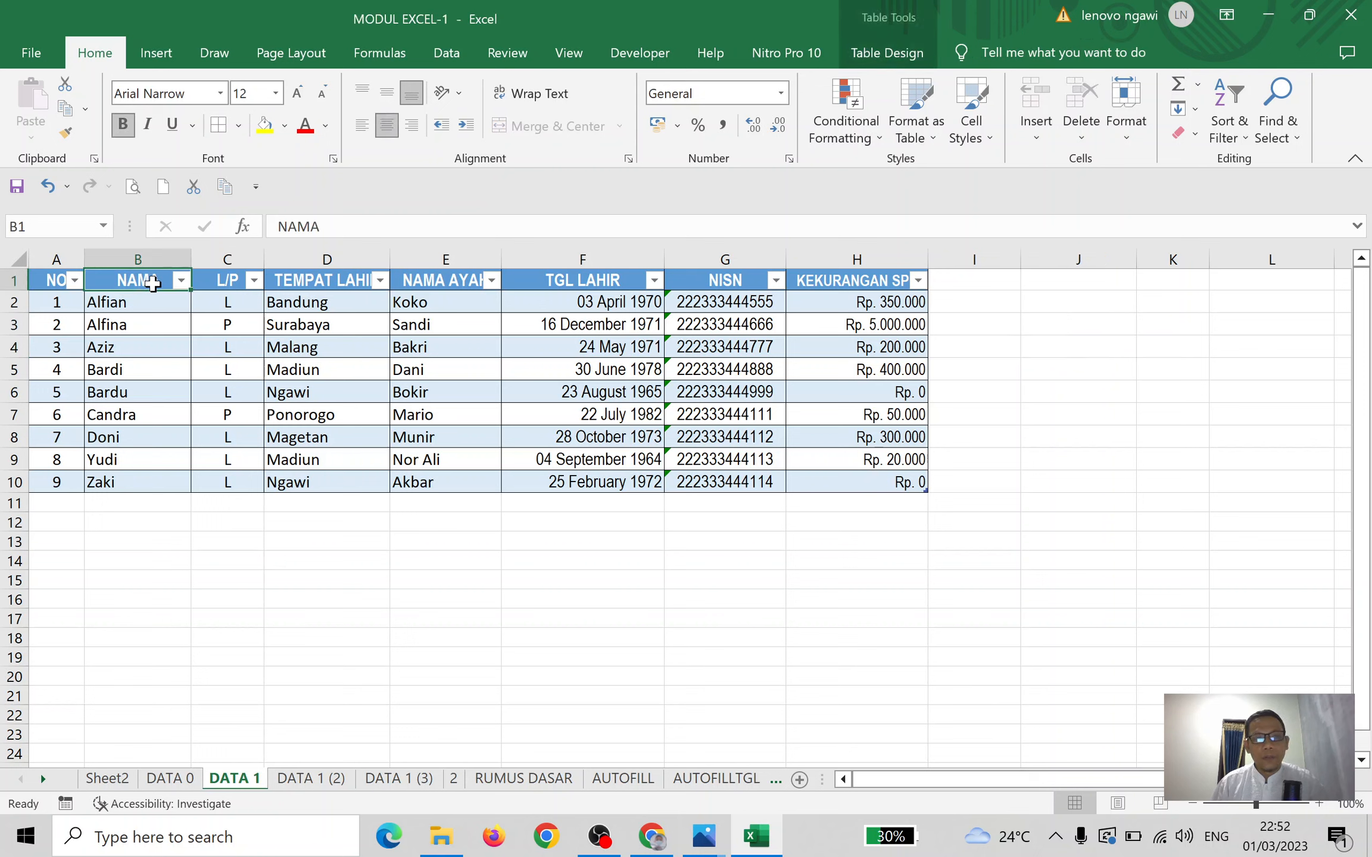
pyautogui.click(146, 259)
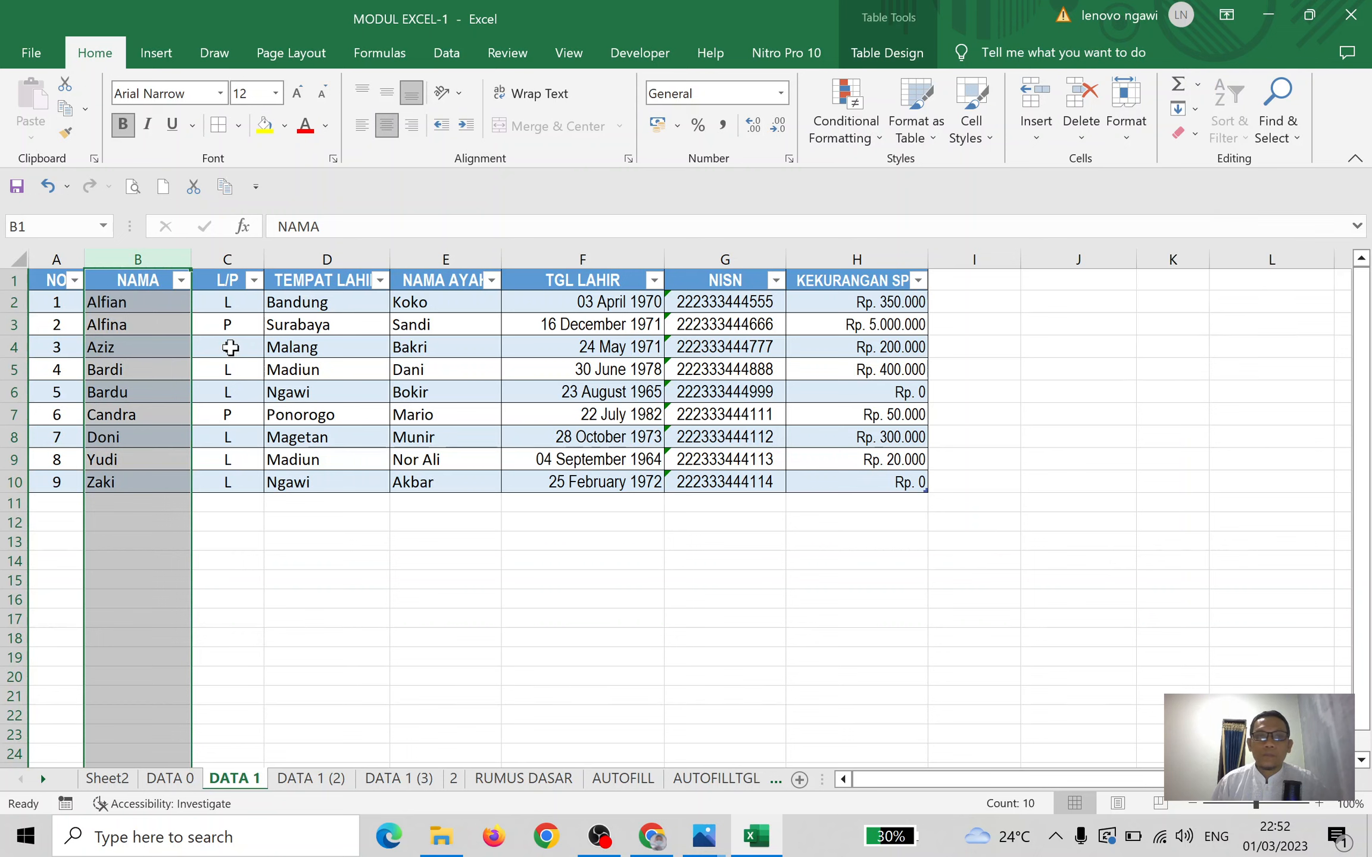
pyautogui.moveTo(156, 302); pyautogui.dragTo(158, 483)
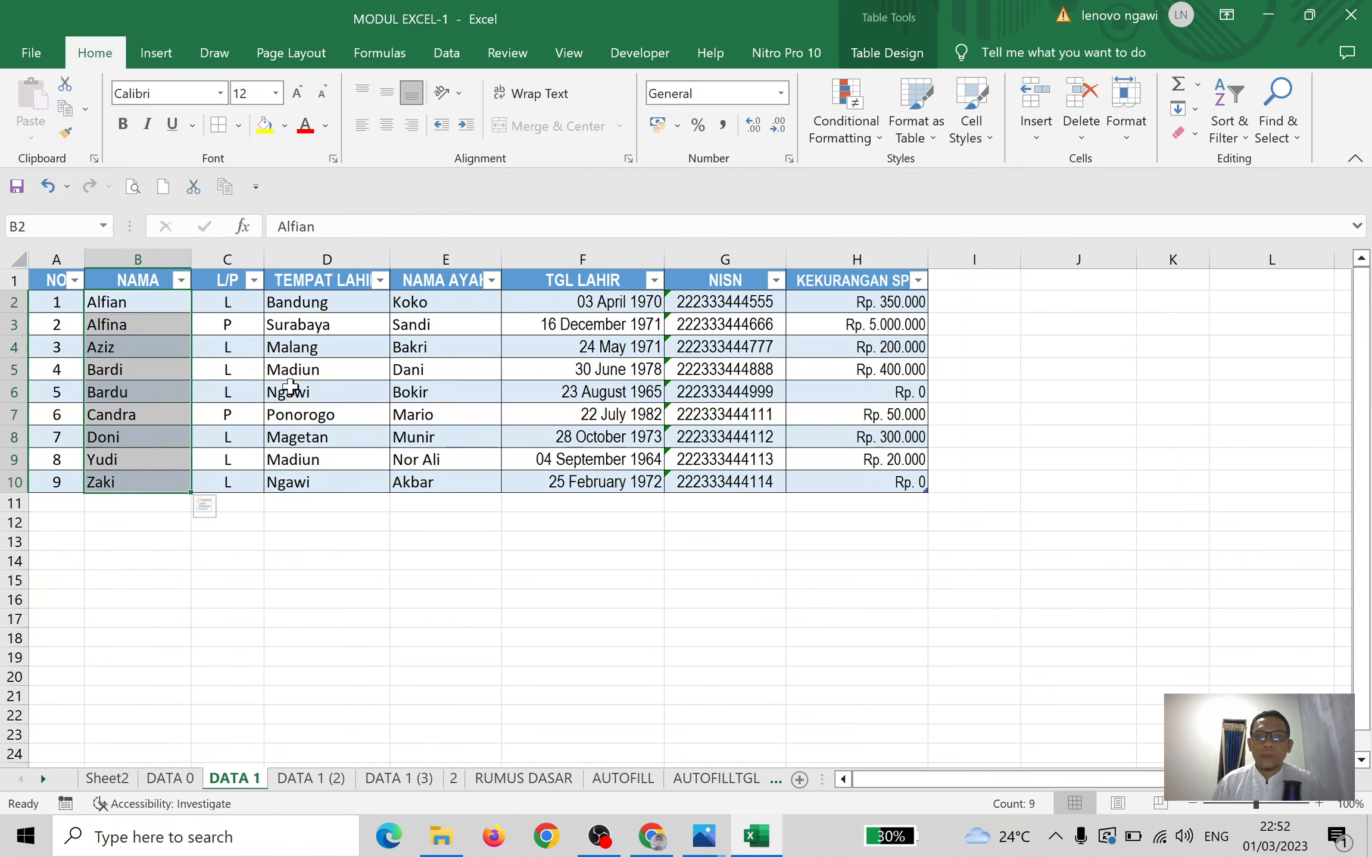
pyautogui.click(1244, 140)
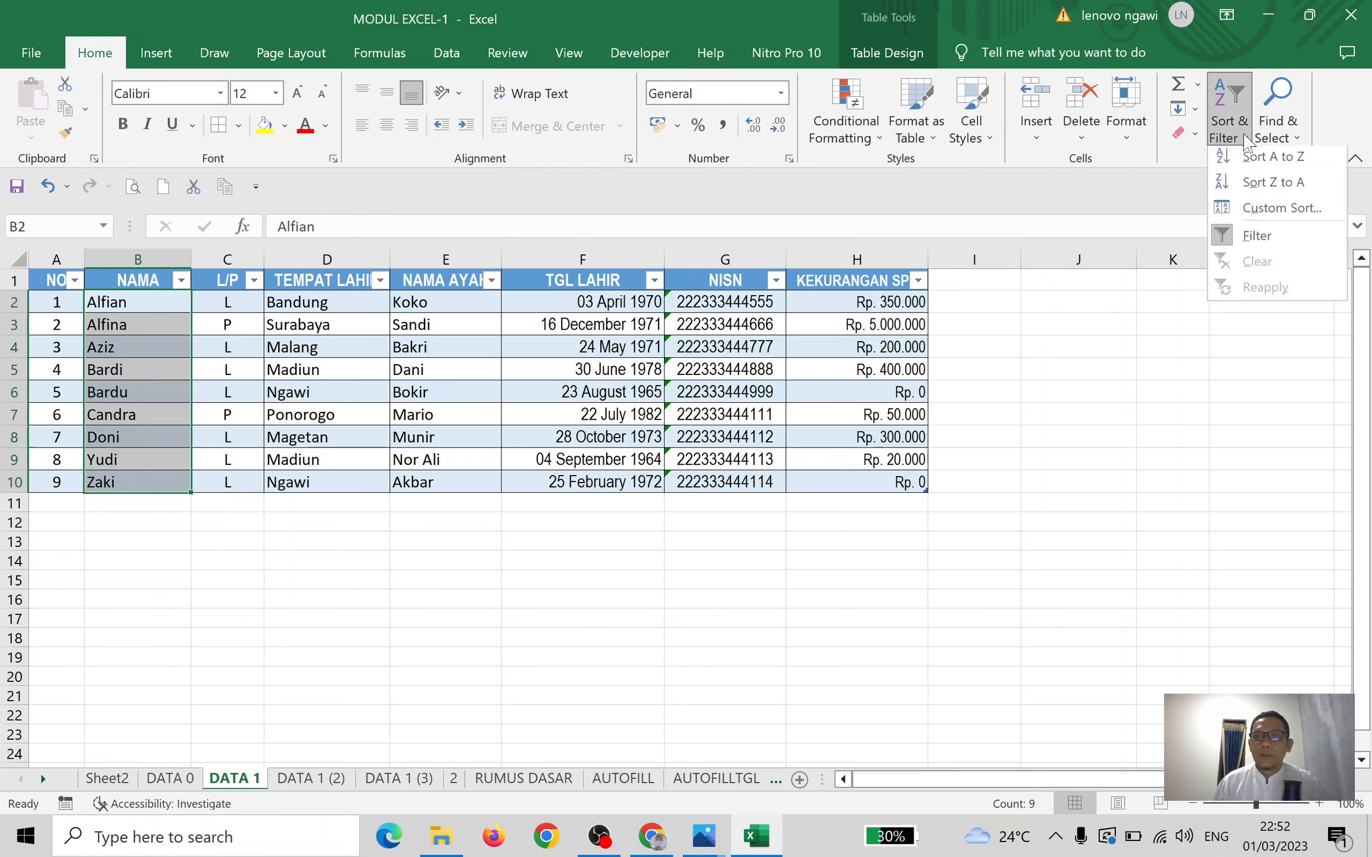
pyautogui.click(1274, 169)
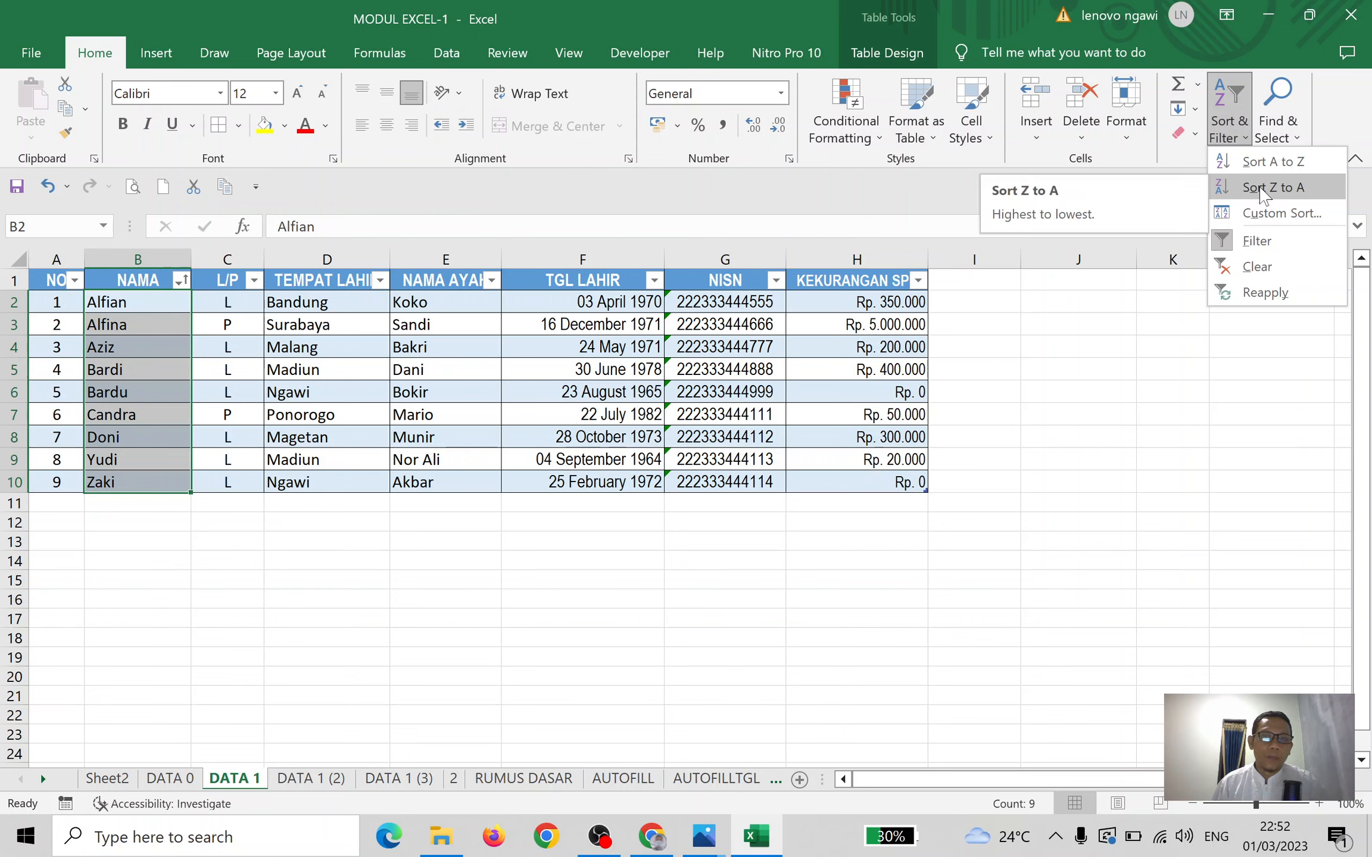
# Replace the NO column formulas in A2:A10 with fixed numbers 1 to 9, filled as a series from 1 and 2
pyautogui.click(62, 300)
pyautogui.click(63, 299)
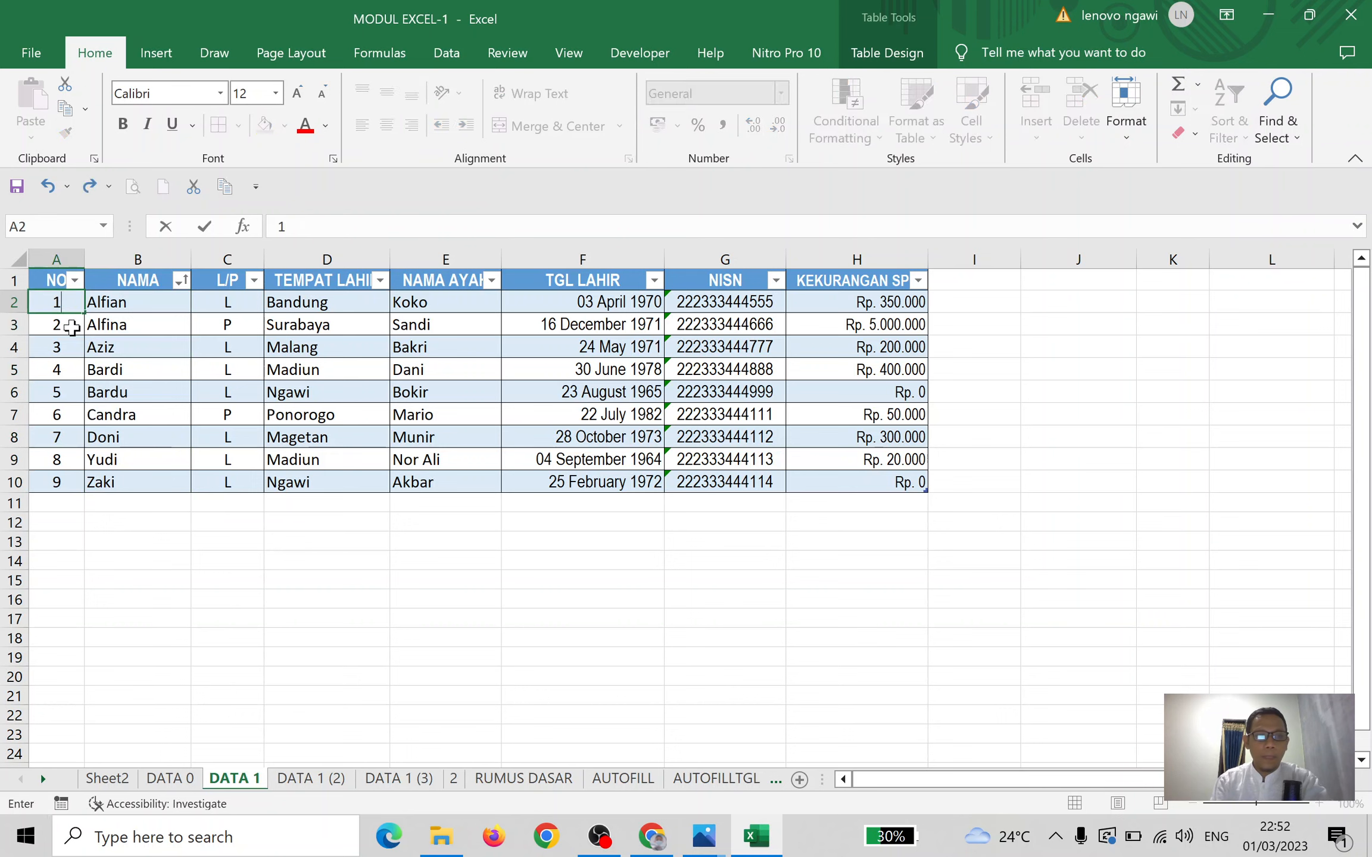
pyautogui.press('Down')
pyautogui.press('Down')
pyautogui.click(71, 327)
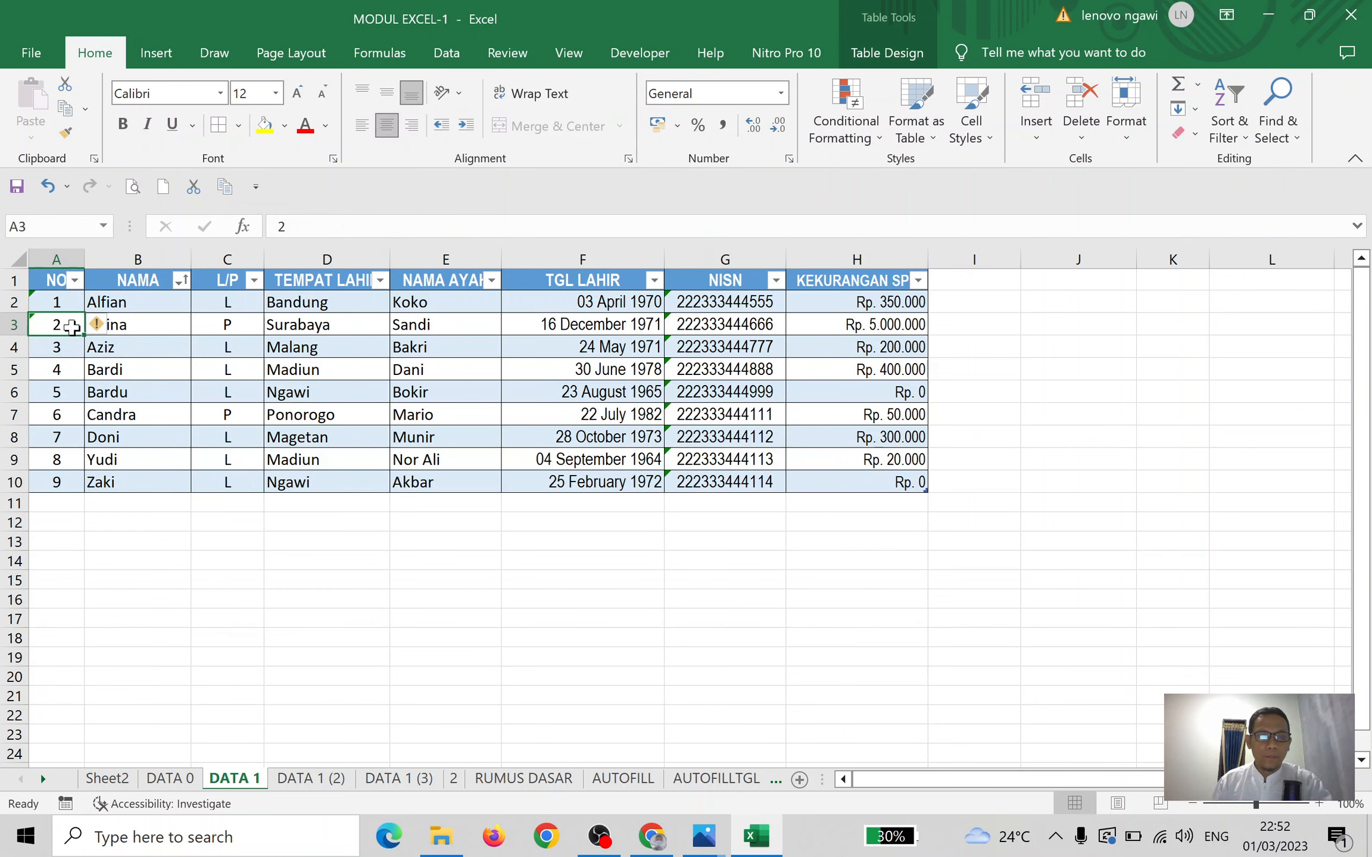
pyautogui.moveTo(60, 302); pyautogui.dragTo(87, 491)
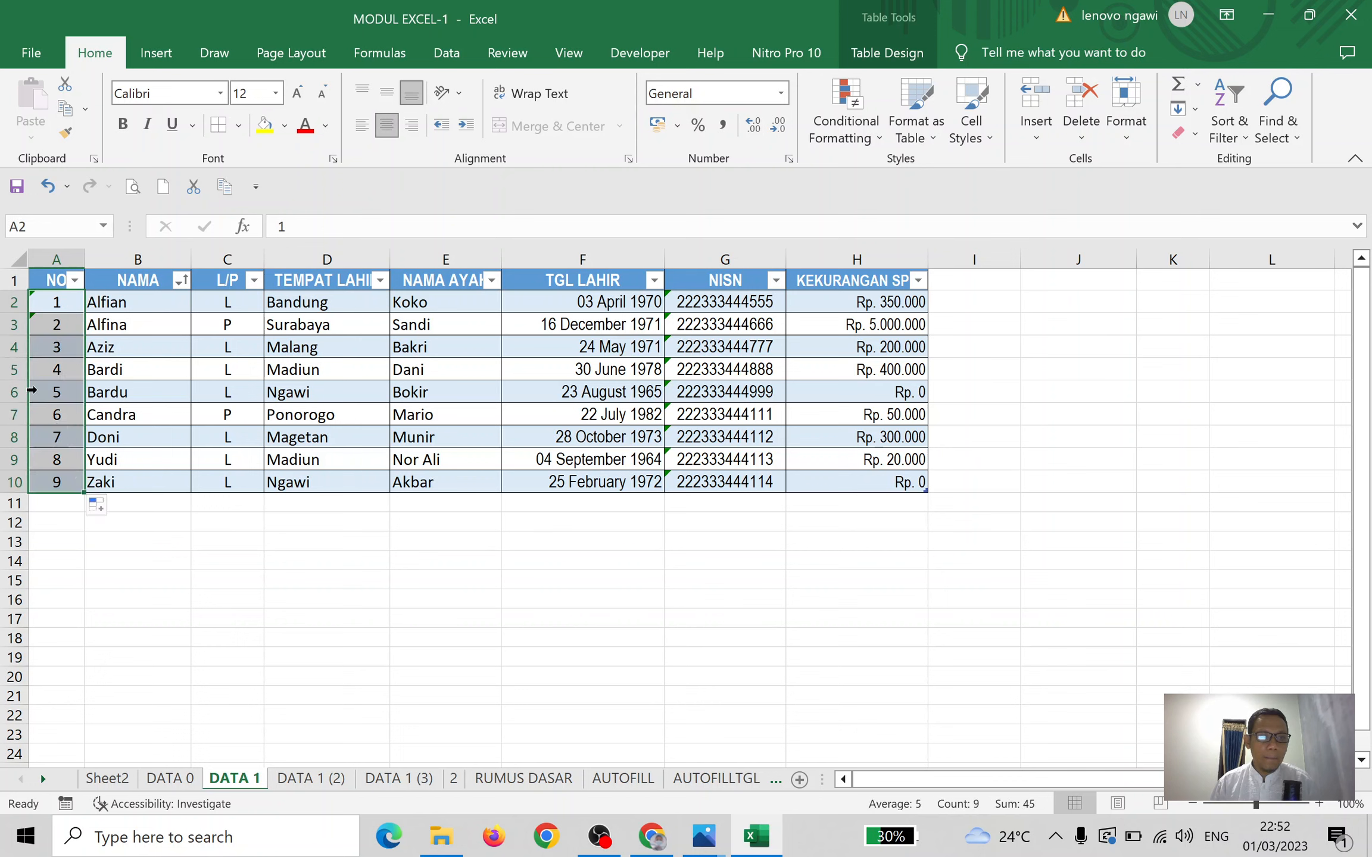
pyautogui.click(55, 348)
# Sort the table by the NAMA column from A to Z, and re-sort it from Z to A
pyautogui.moveTo(154, 302); pyautogui.dragTo(144, 474)
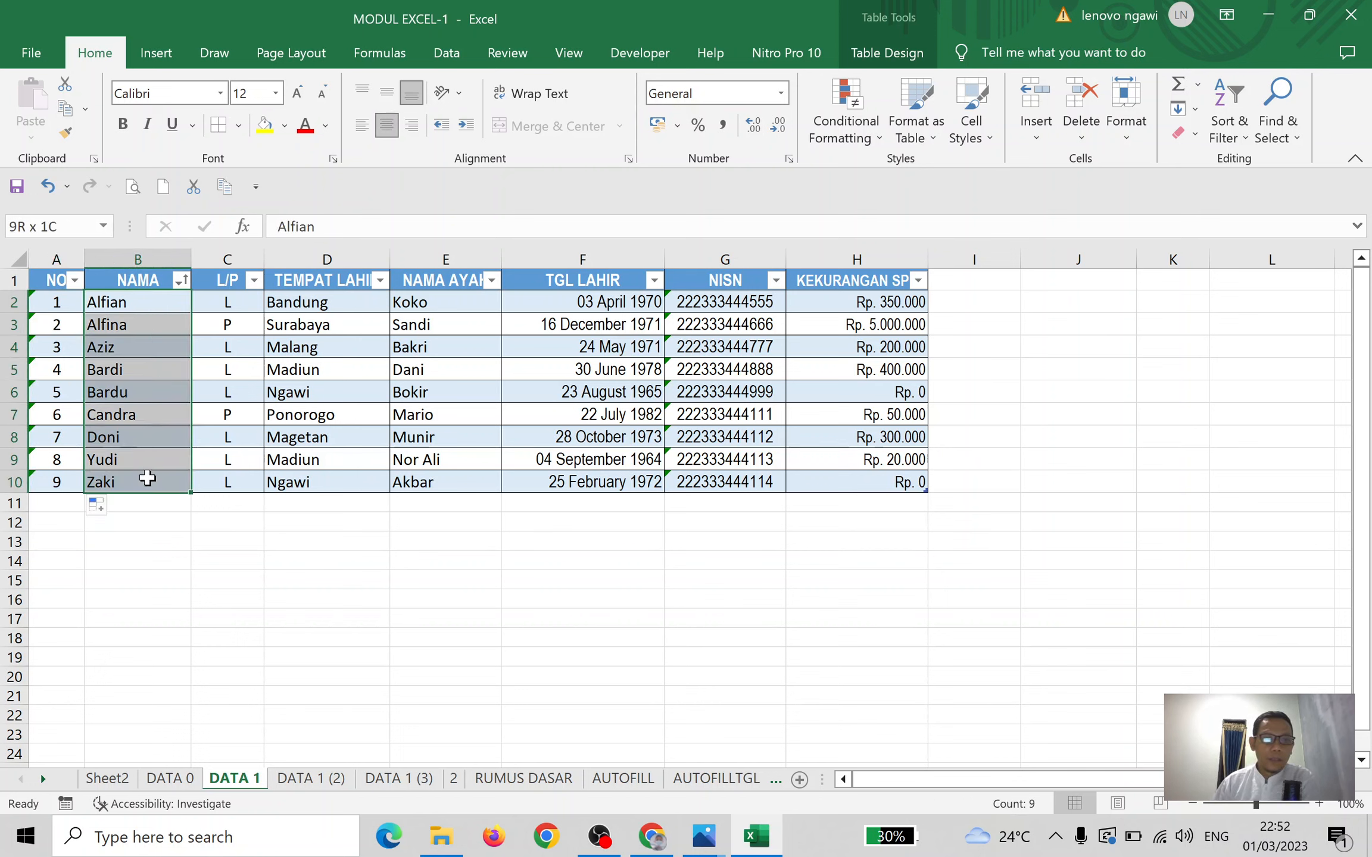
pyautogui.click(1243, 130)
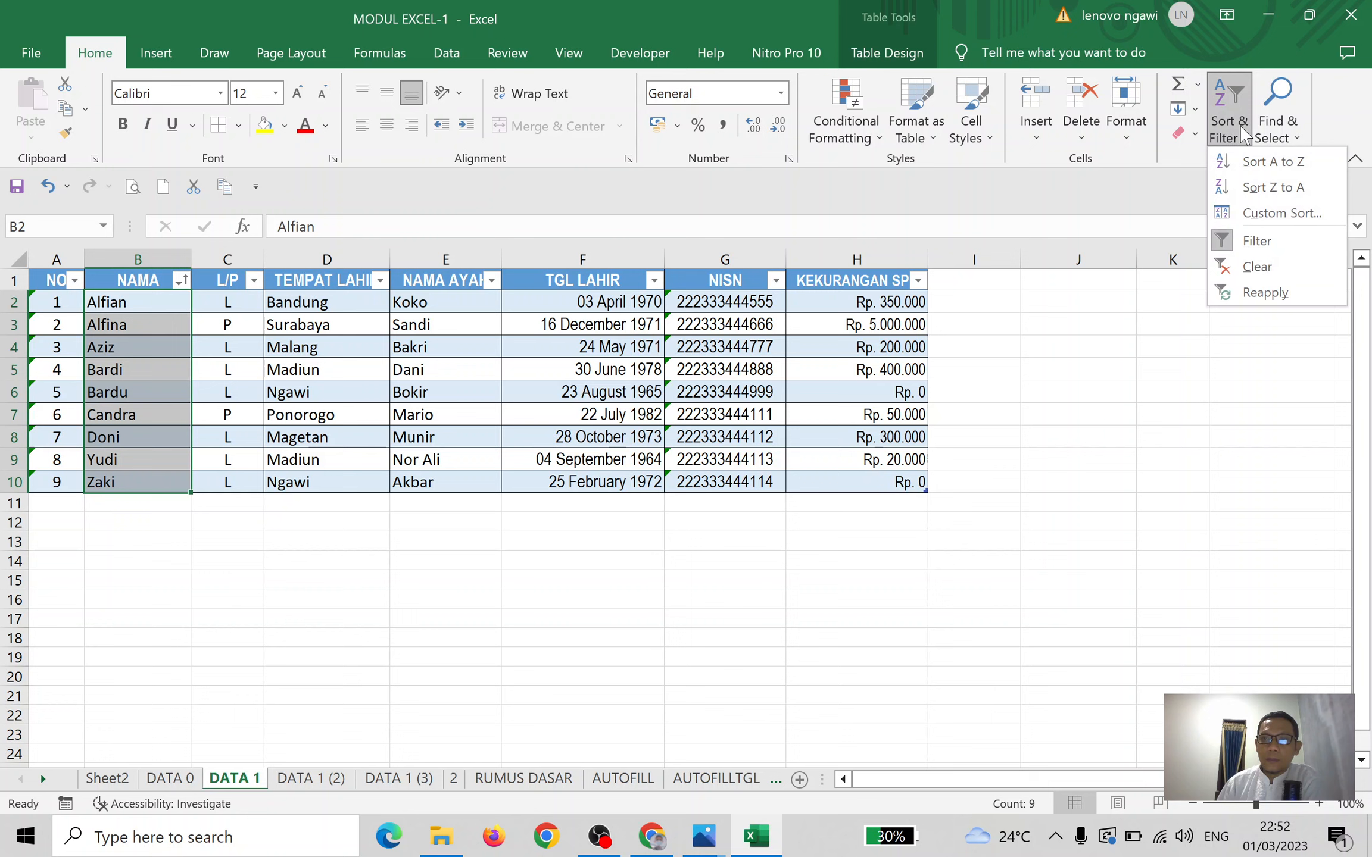
pyautogui.click(1262, 169)
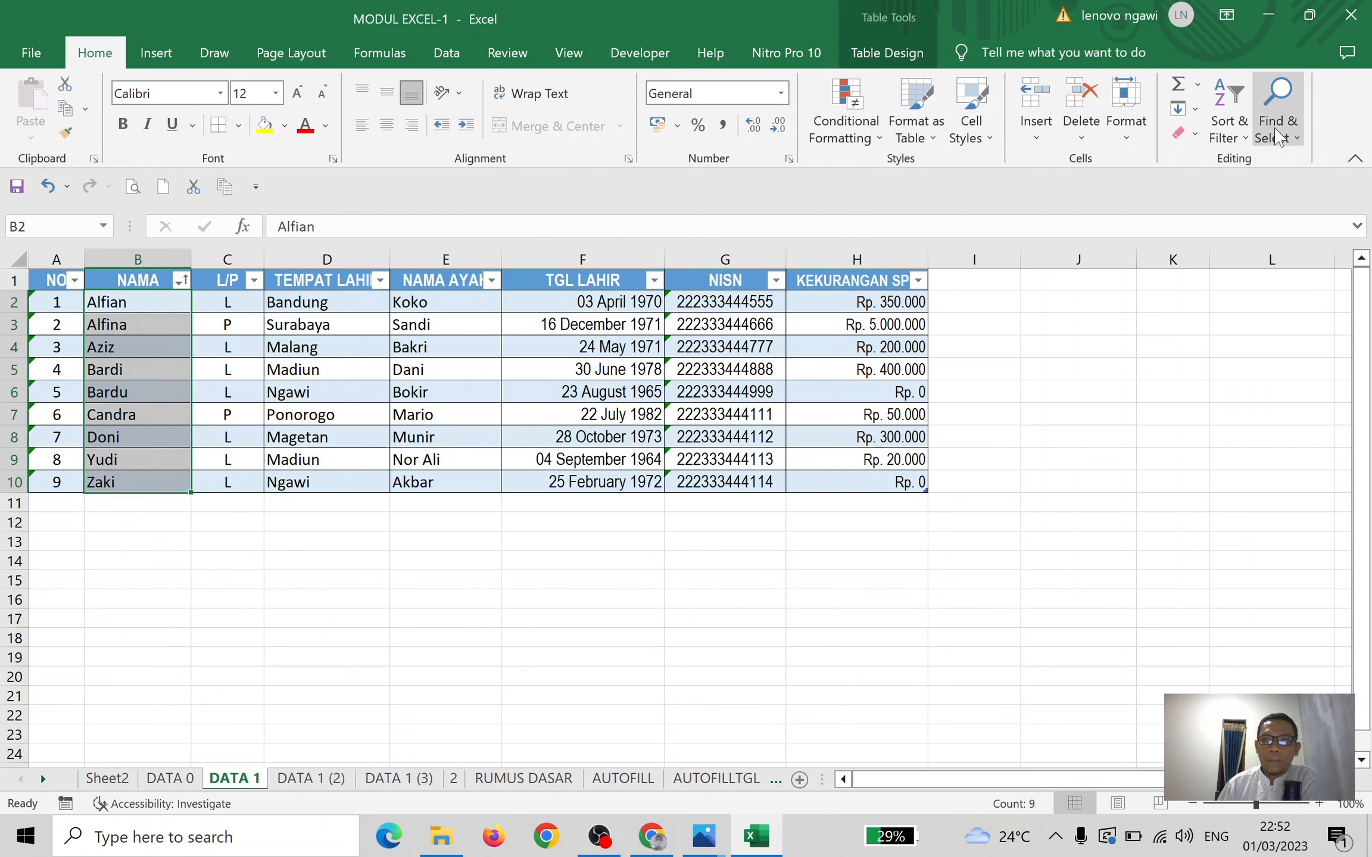
pyautogui.click(1231, 128)
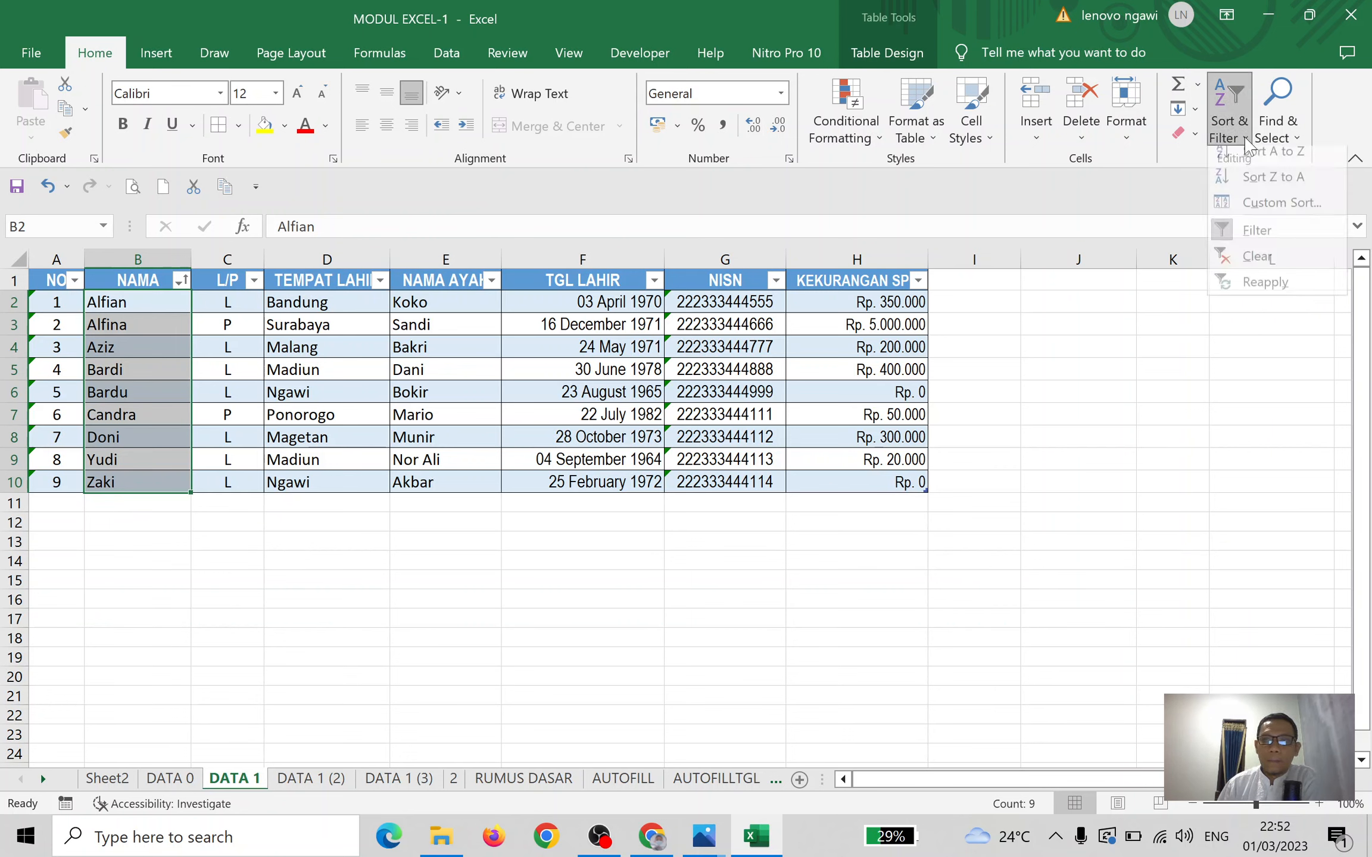
pyautogui.click(1262, 190)
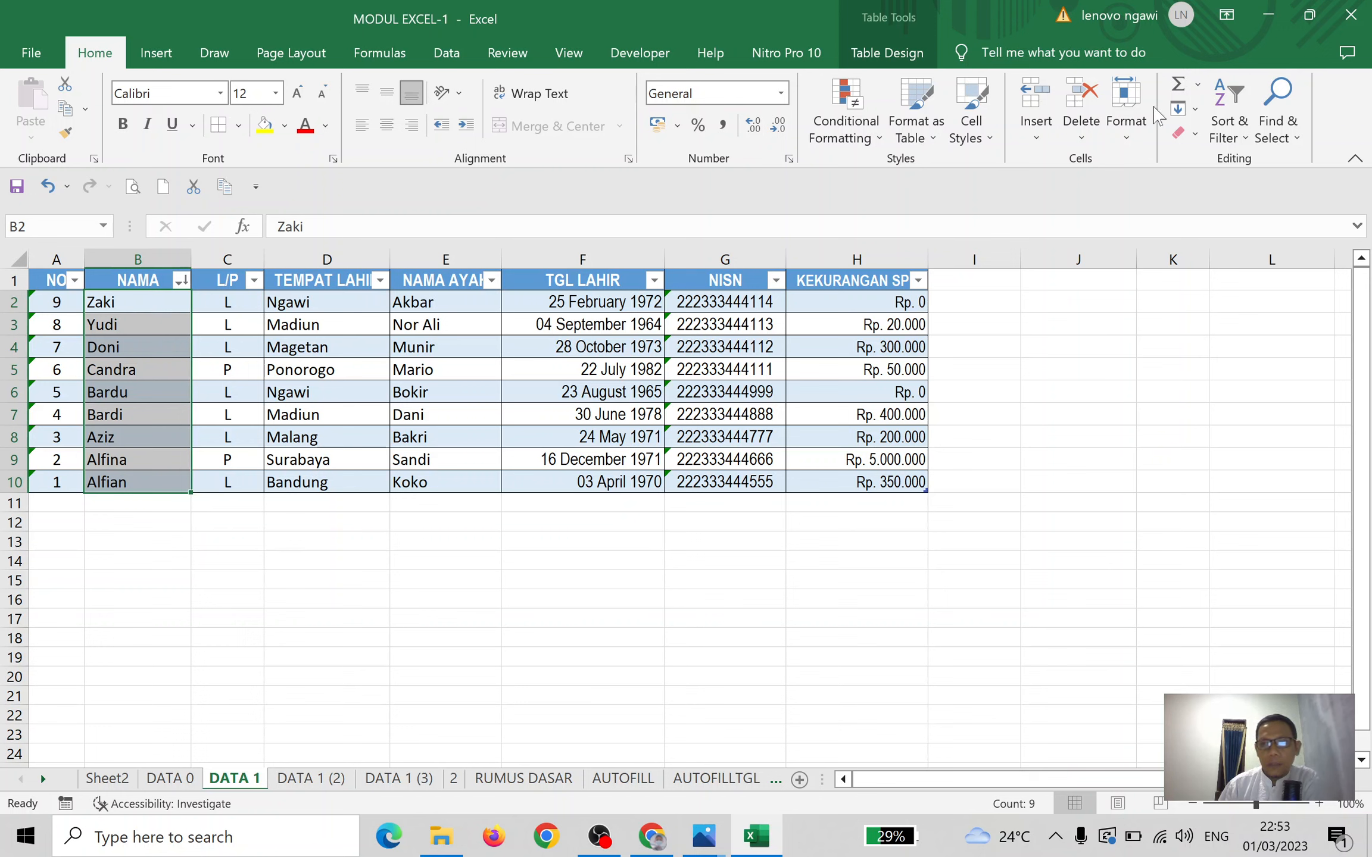
# Sort the table by the NAMA column from A to Z
pyautogui.click(1244, 141)
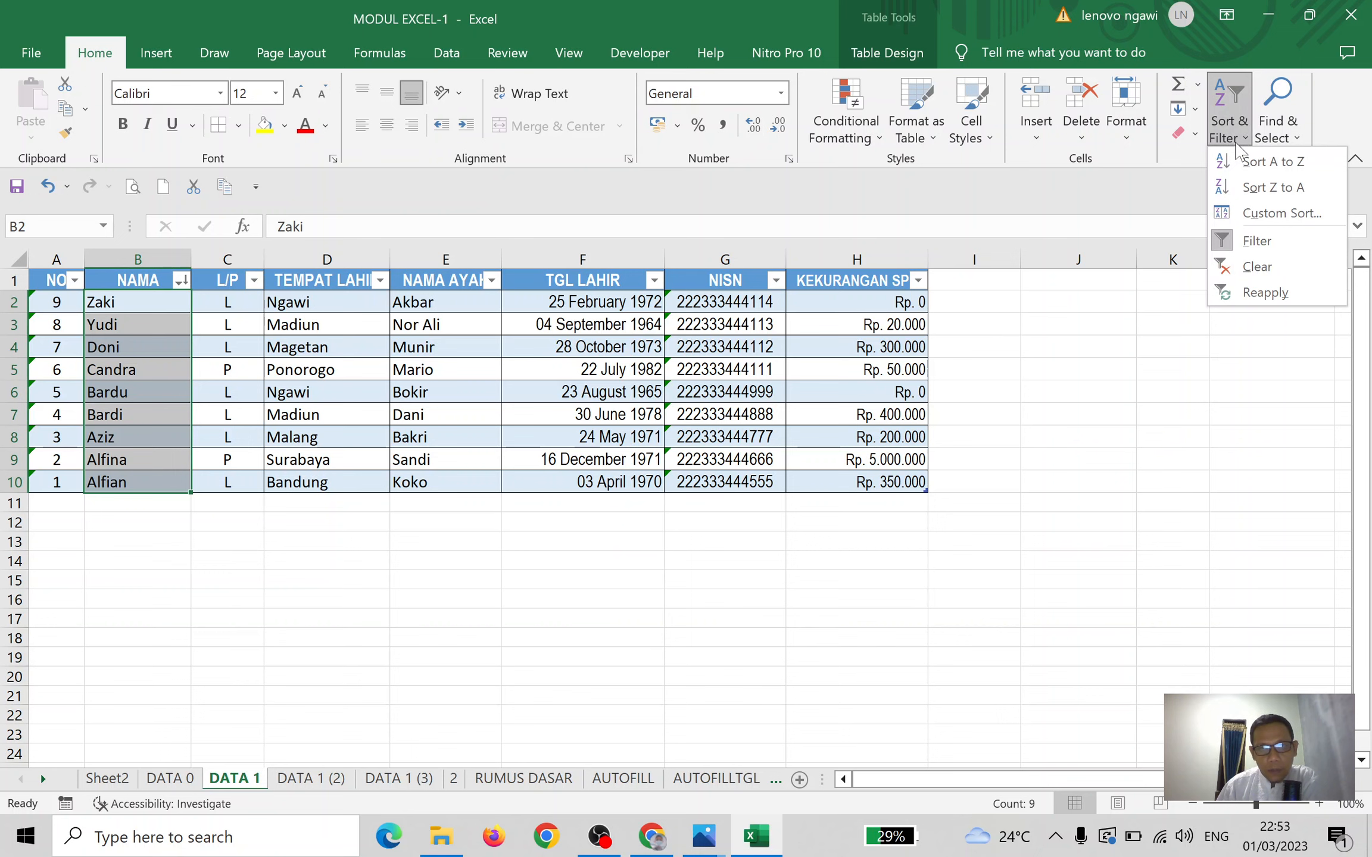
pyautogui.click(1240, 162)
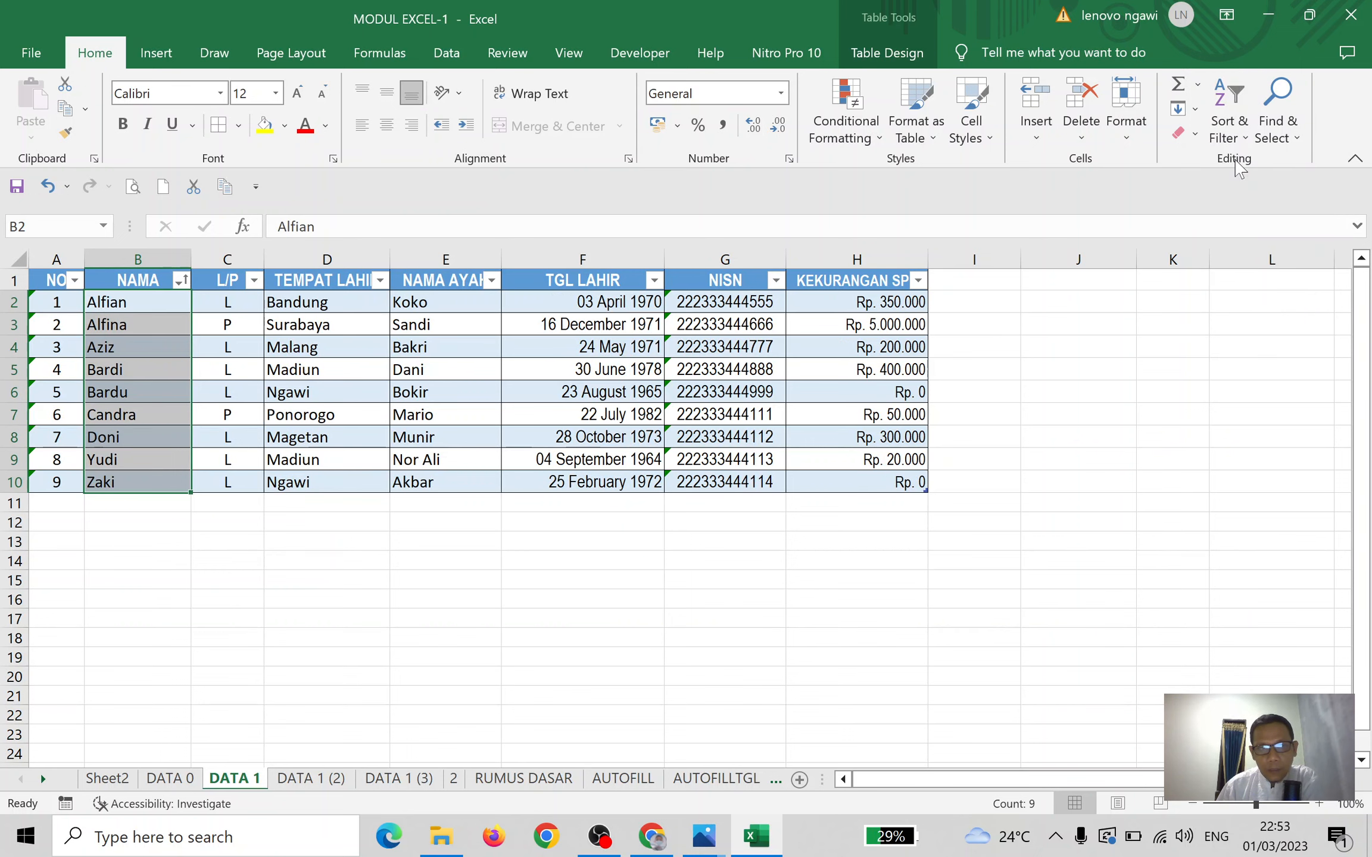
pyautogui.click(1244, 139)
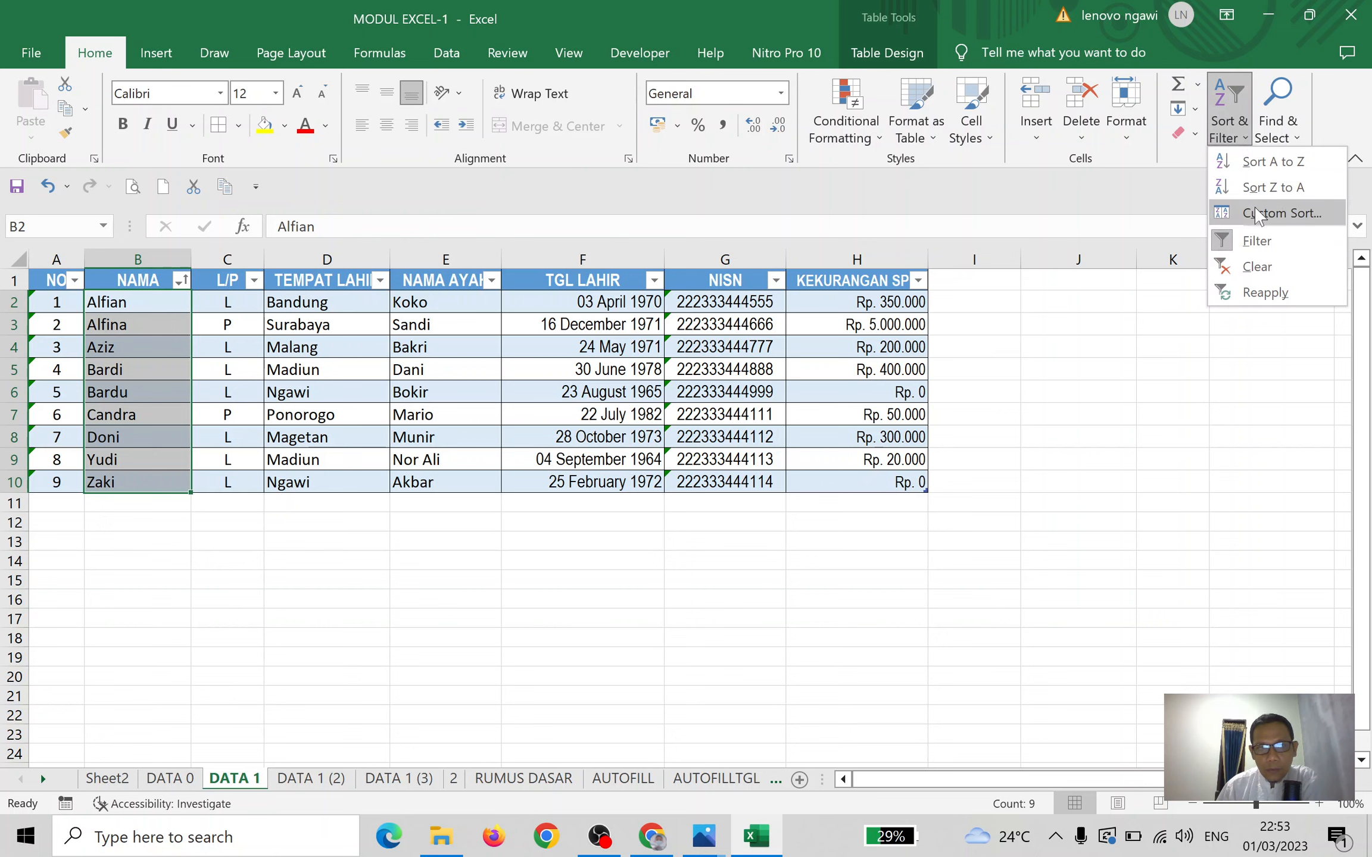
pyautogui.click(960, 357)
pyautogui.click(321, 368)
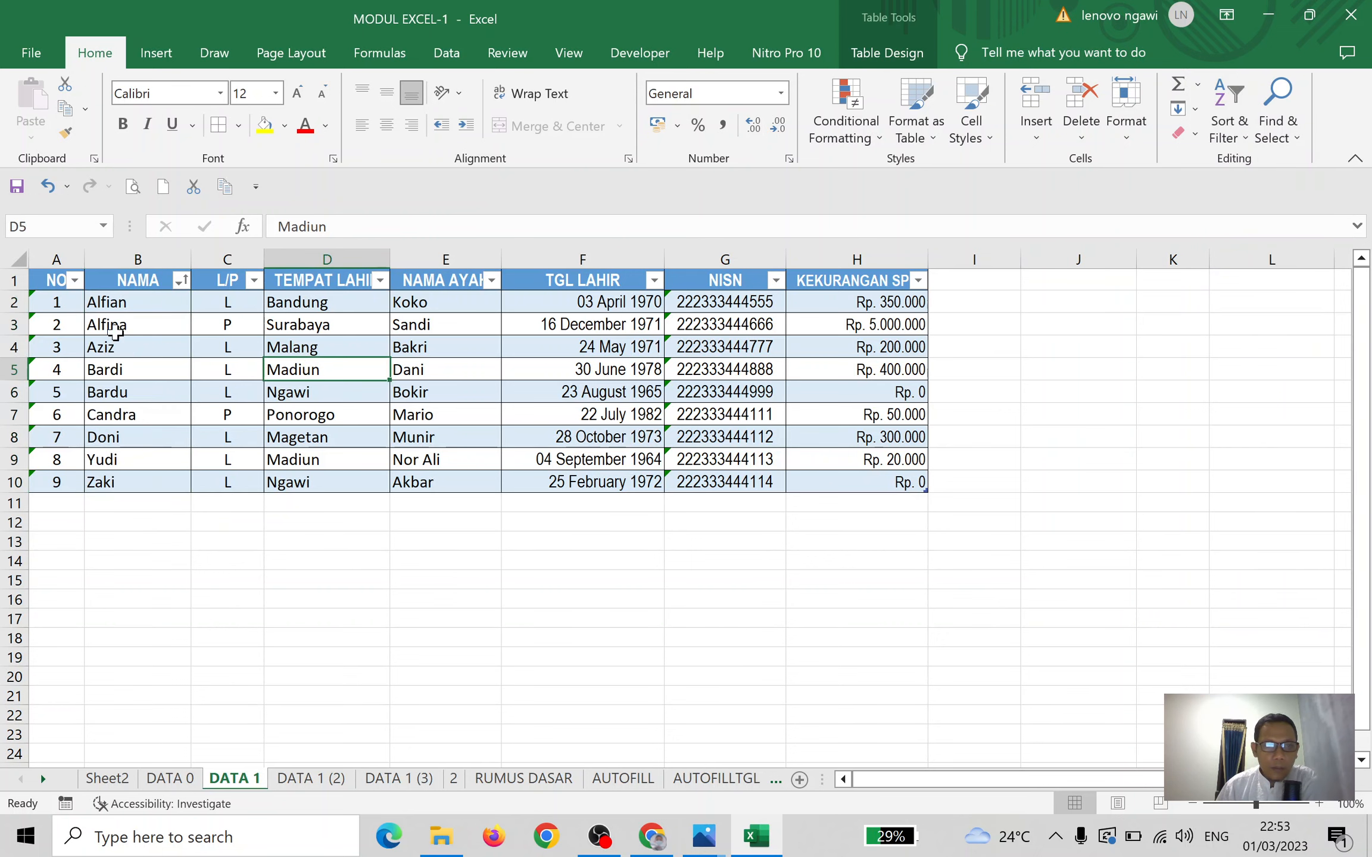
# Custom-sort B2:H10 by NAMA with NAMA AYAH as an added second level, both on cell values from A to Z
pyautogui.moveTo(95, 302); pyautogui.dragTo(869, 481)
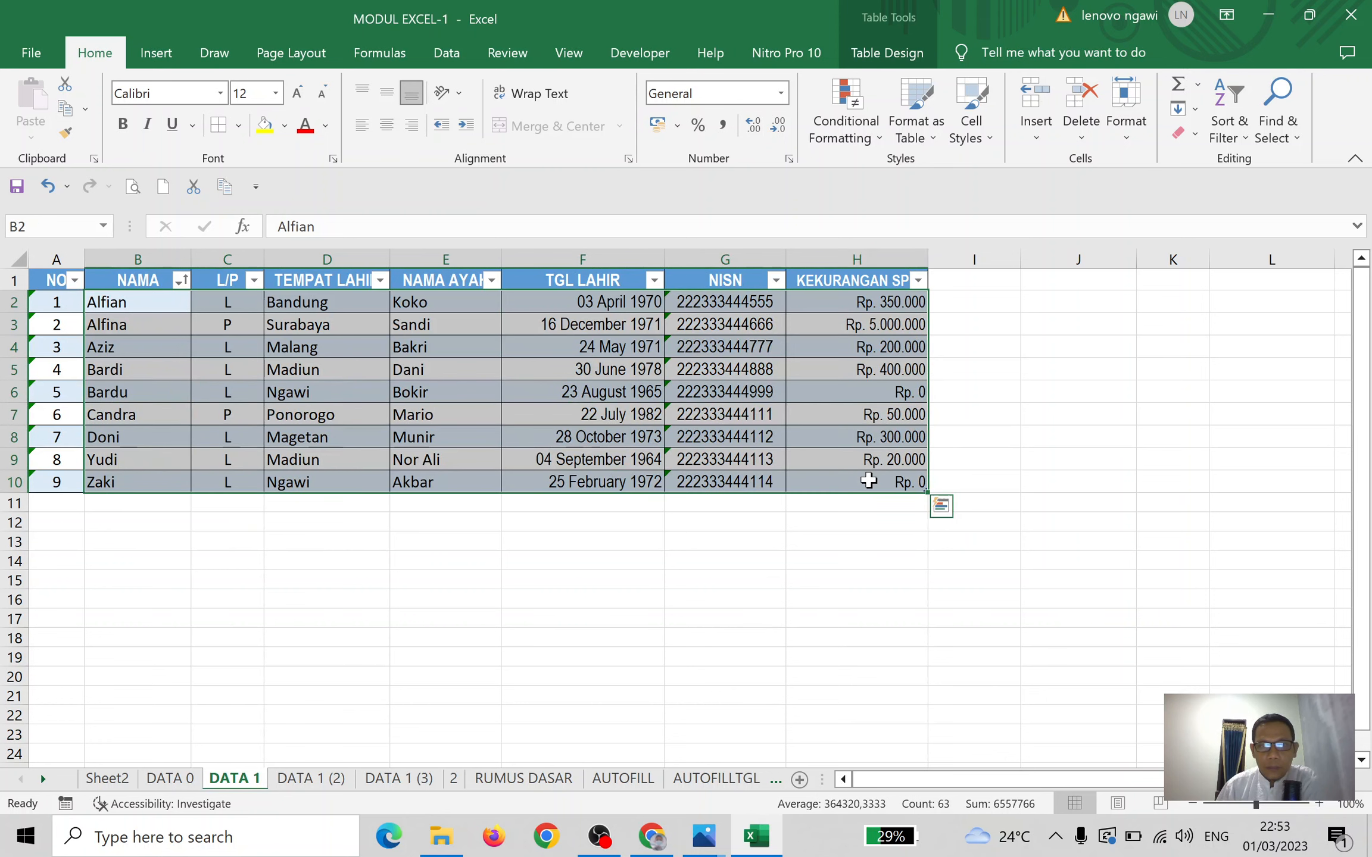
pyautogui.click(1246, 141)
pyautogui.click(1259, 212)
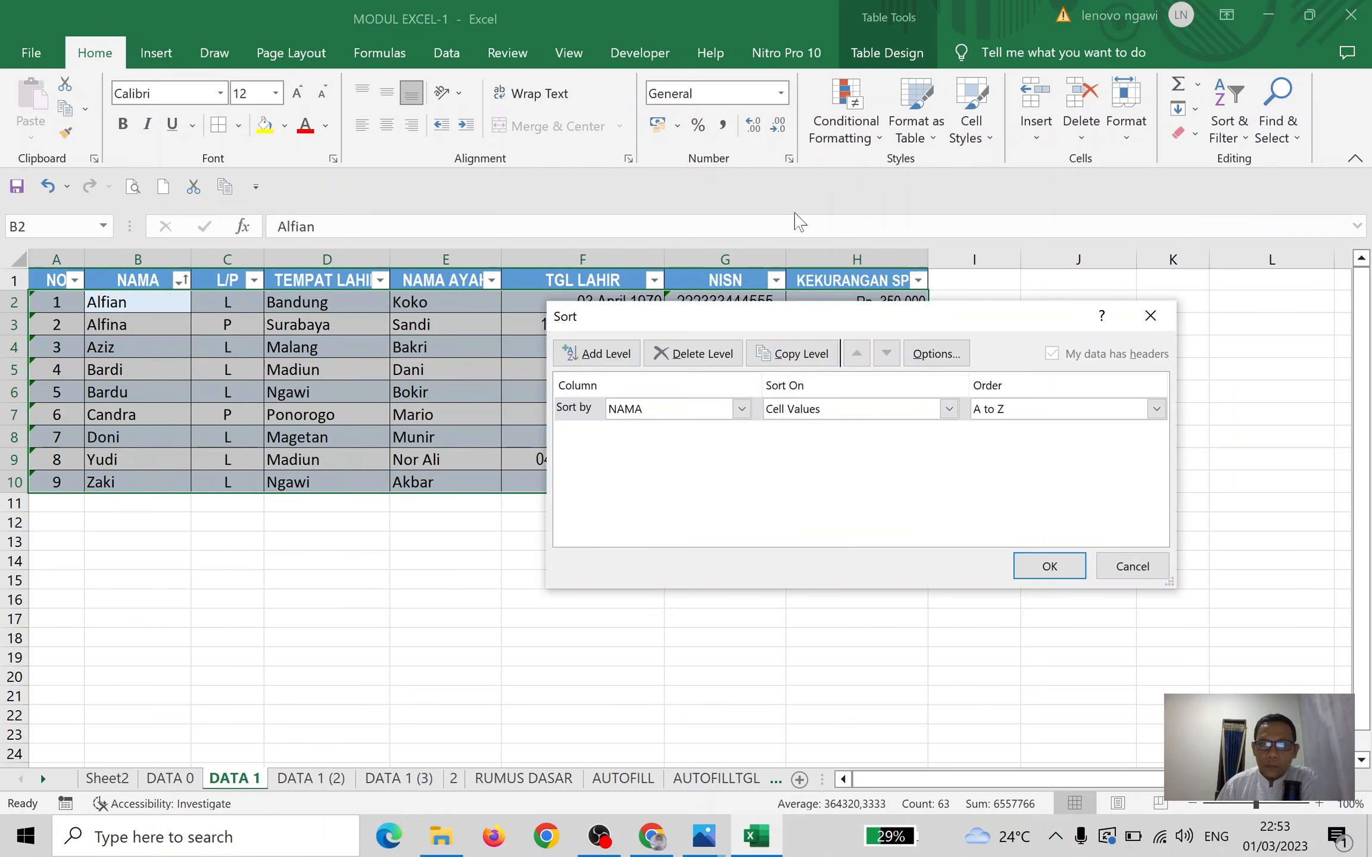
pyautogui.moveTo(739, 333); pyautogui.dragTo(797, 209)
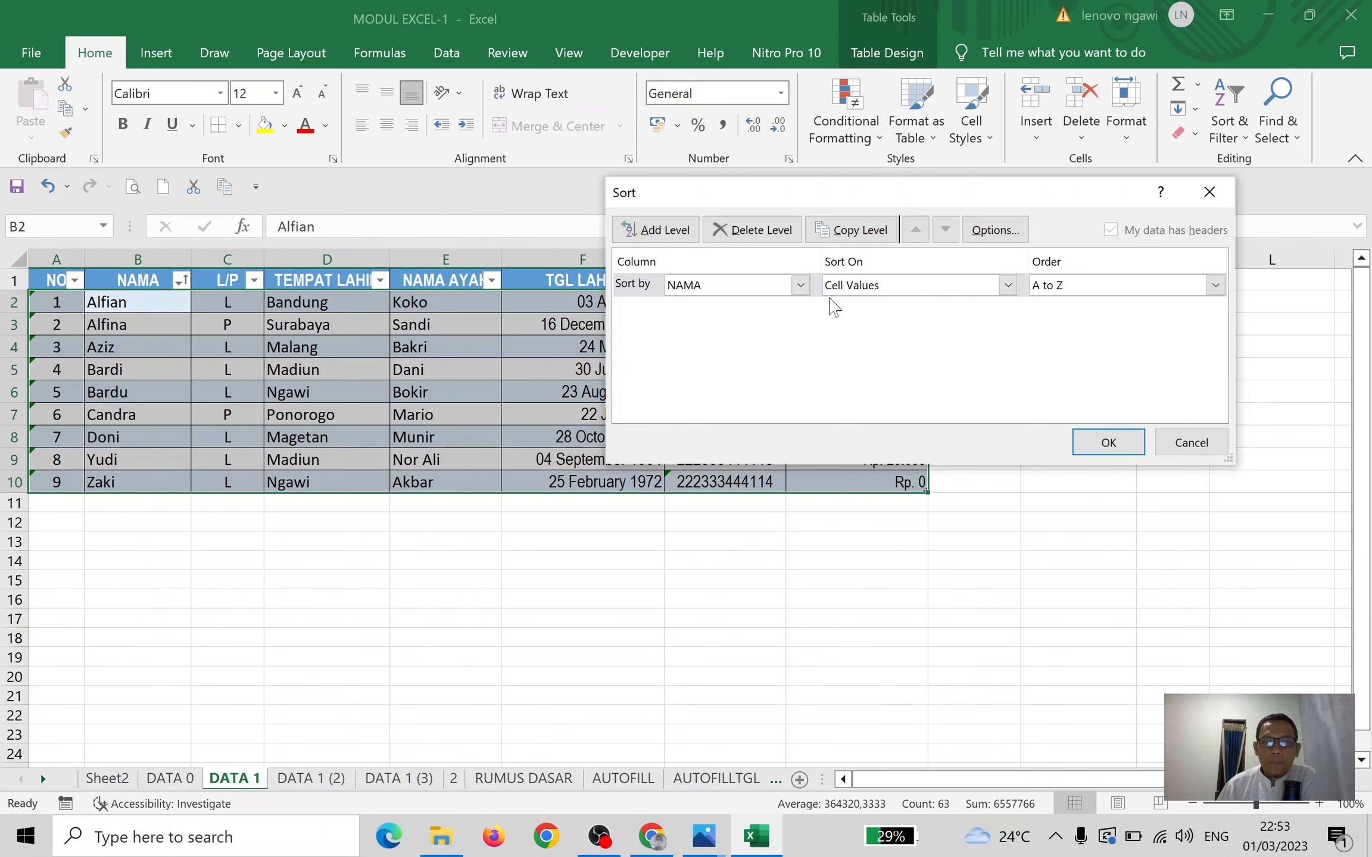
pyautogui.click(1009, 285)
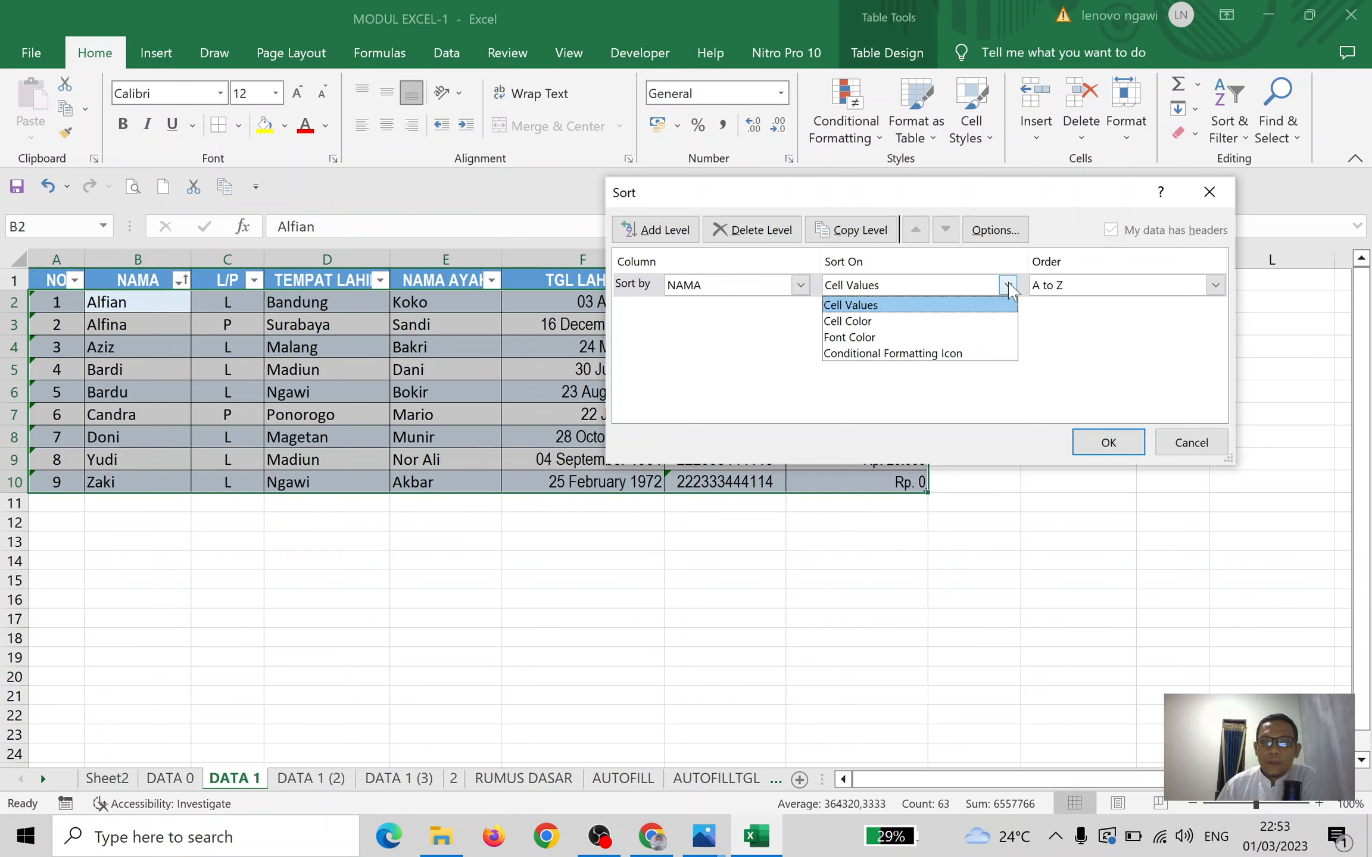
pyautogui.click(1009, 288)
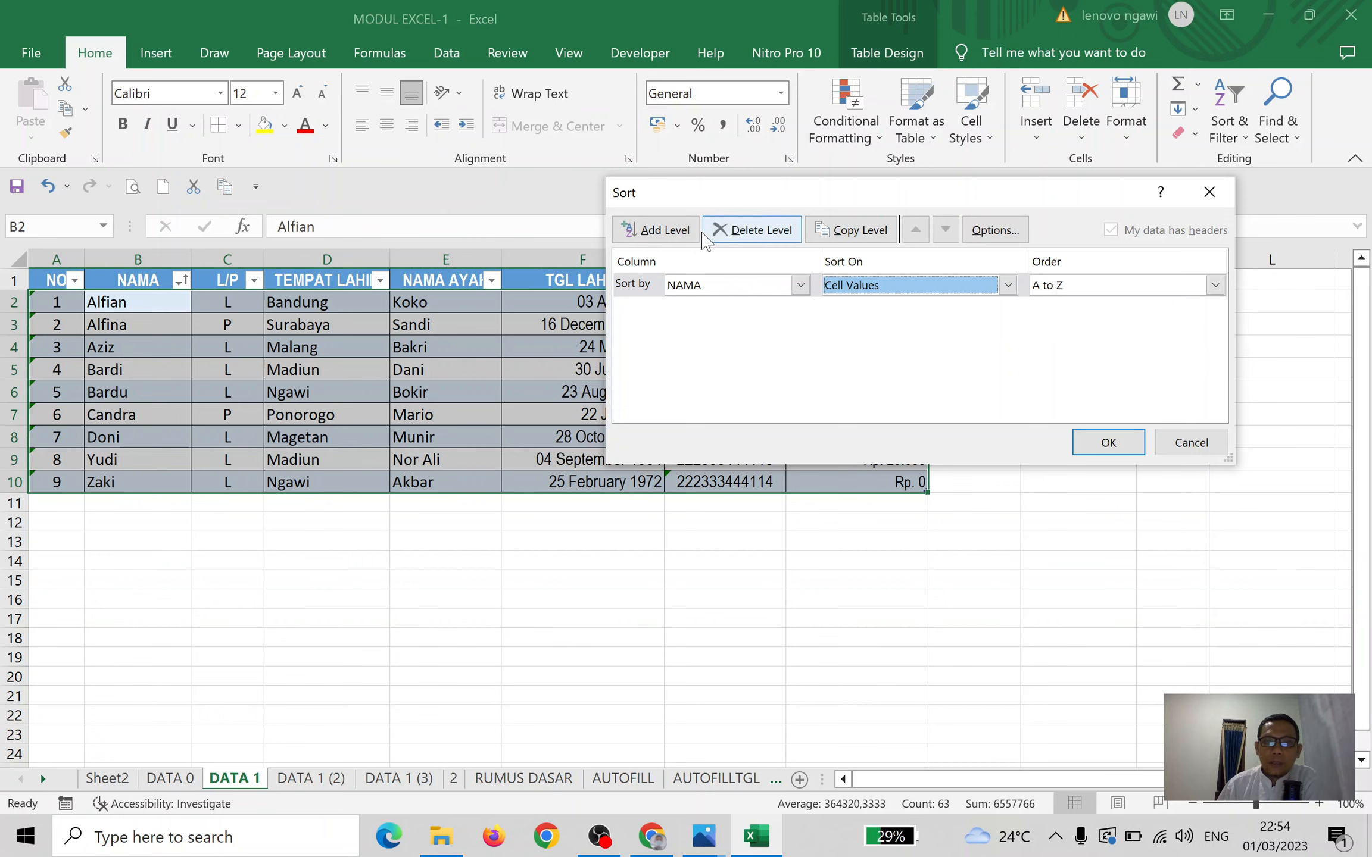
pyautogui.click(669, 235)
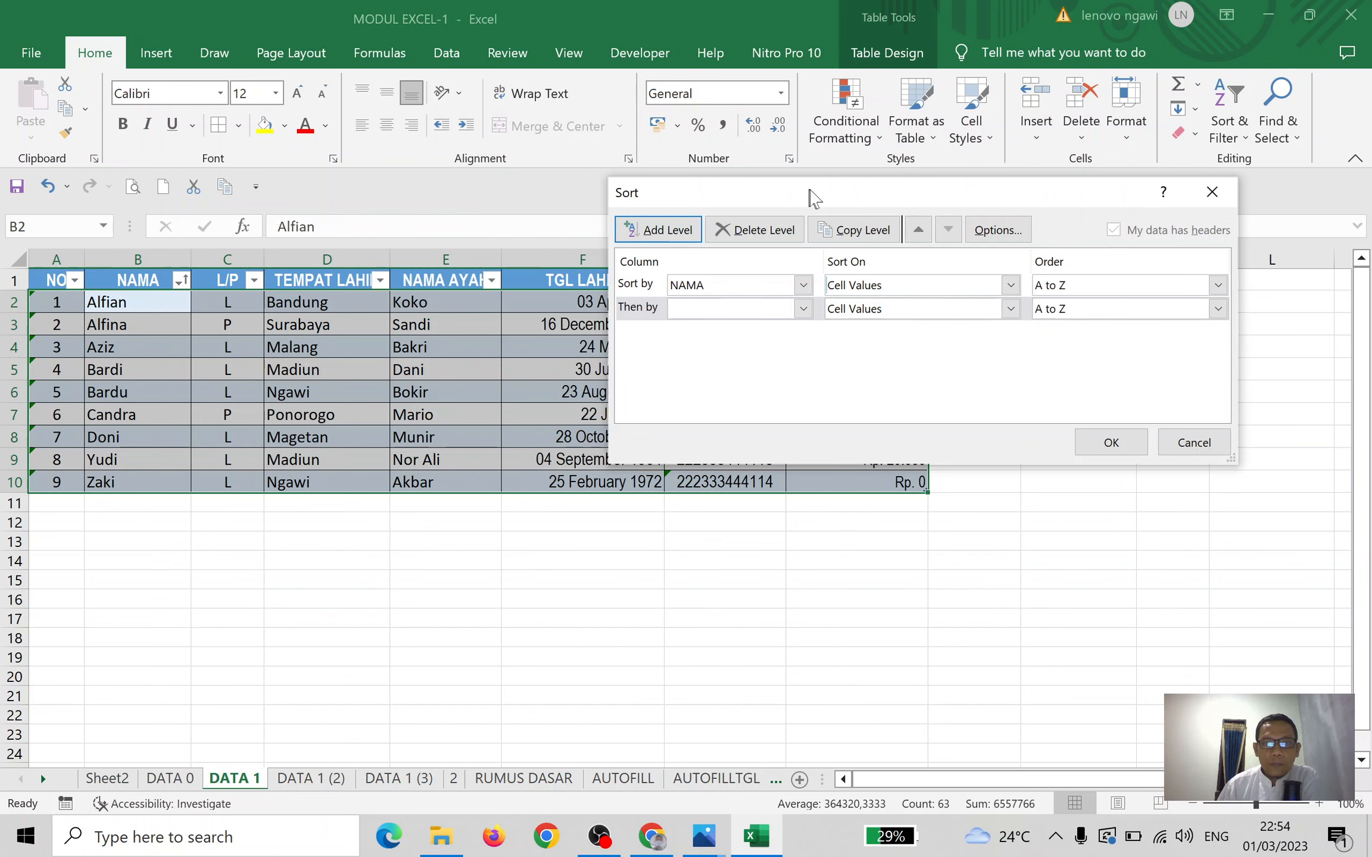
pyautogui.moveTo(810, 196); pyautogui.dragTo(941, 190)
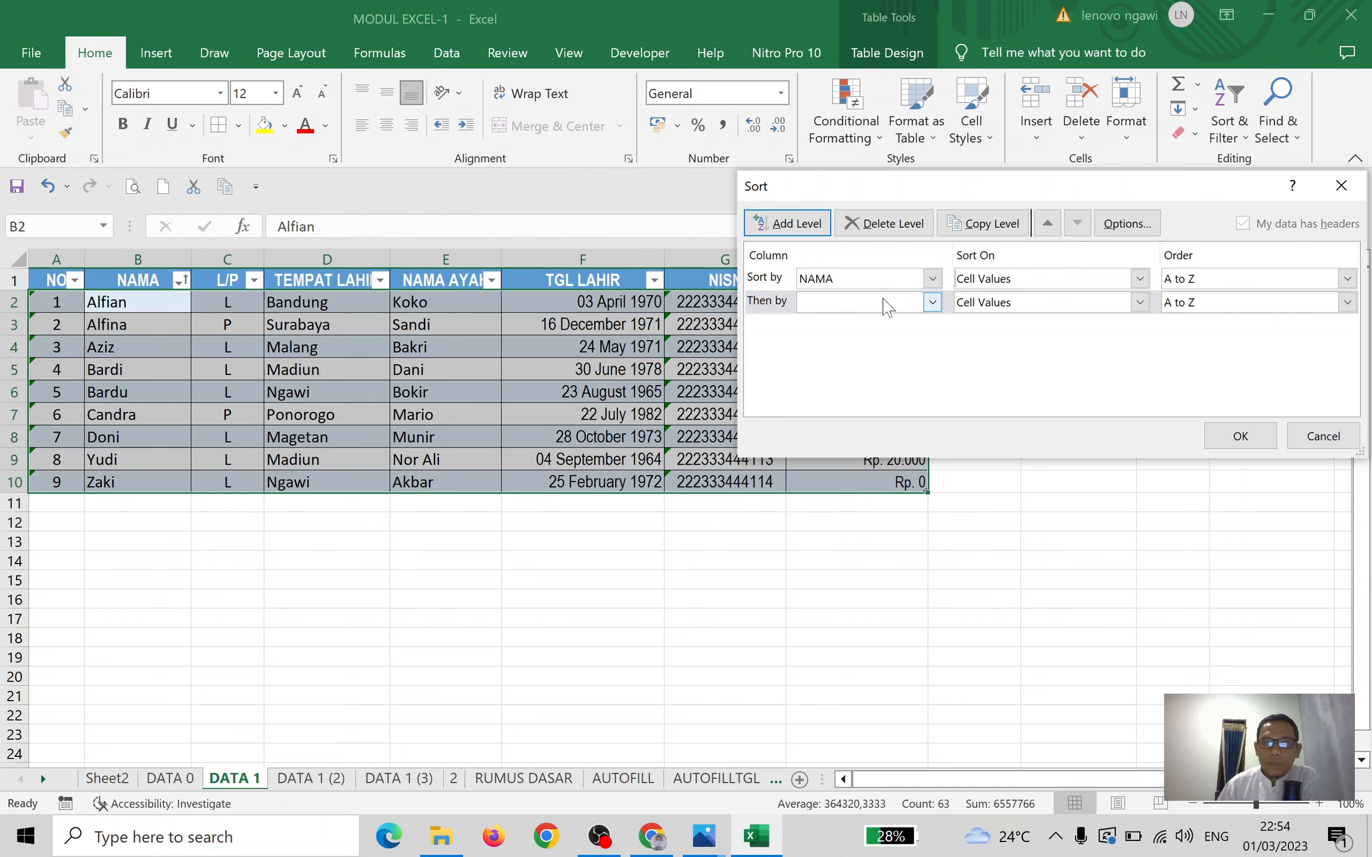
pyautogui.click(917, 305)
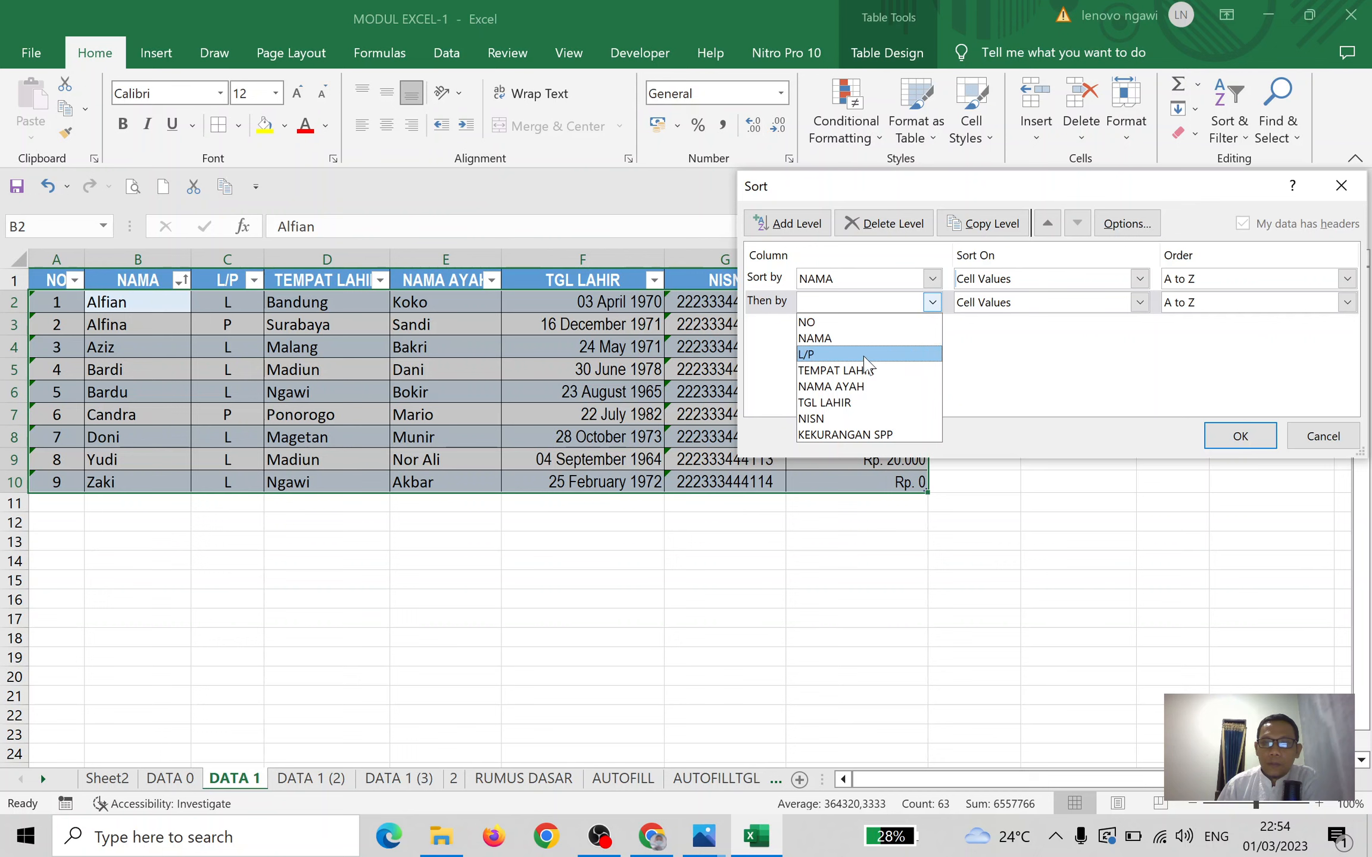
pyautogui.click(861, 389)
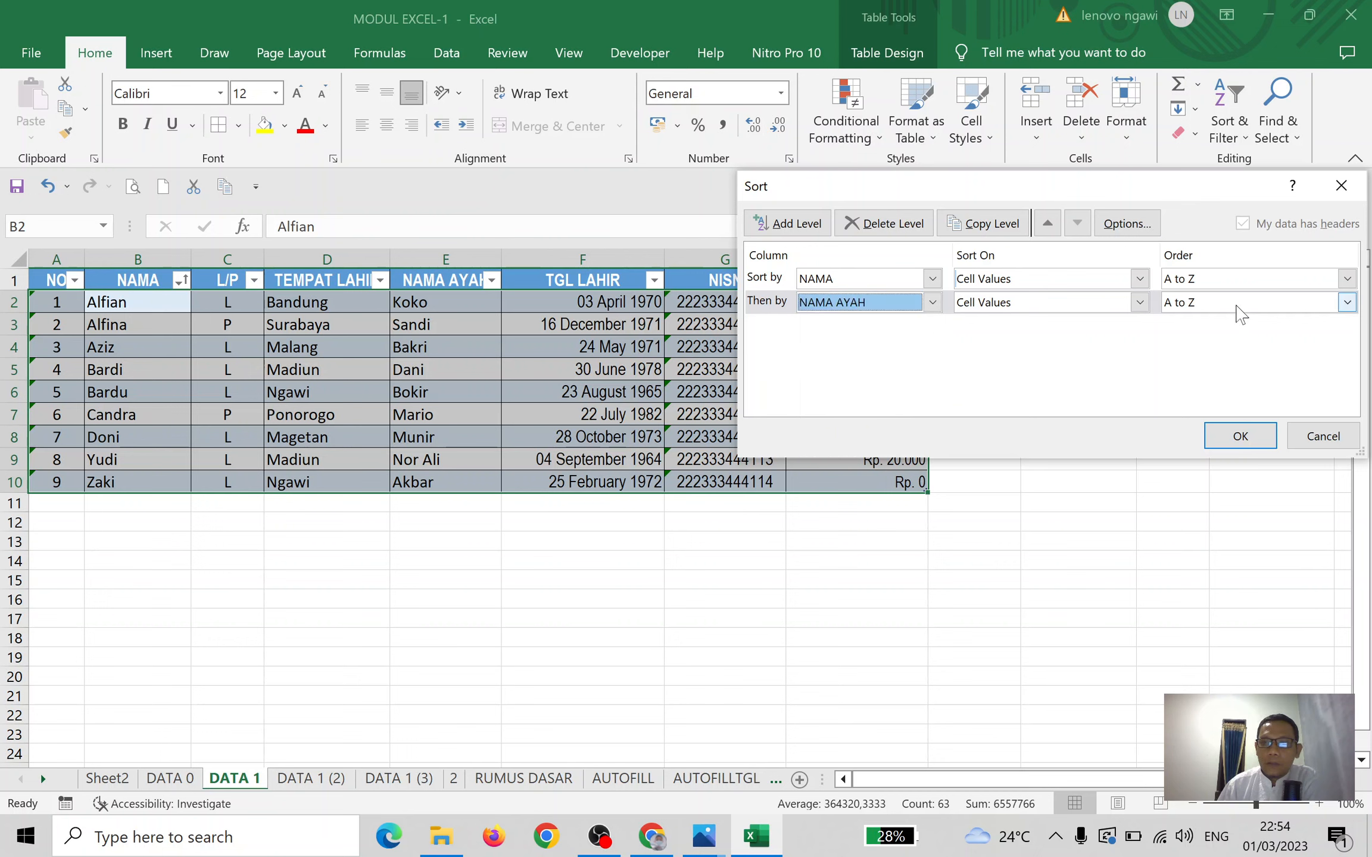
pyautogui.click(1255, 437)
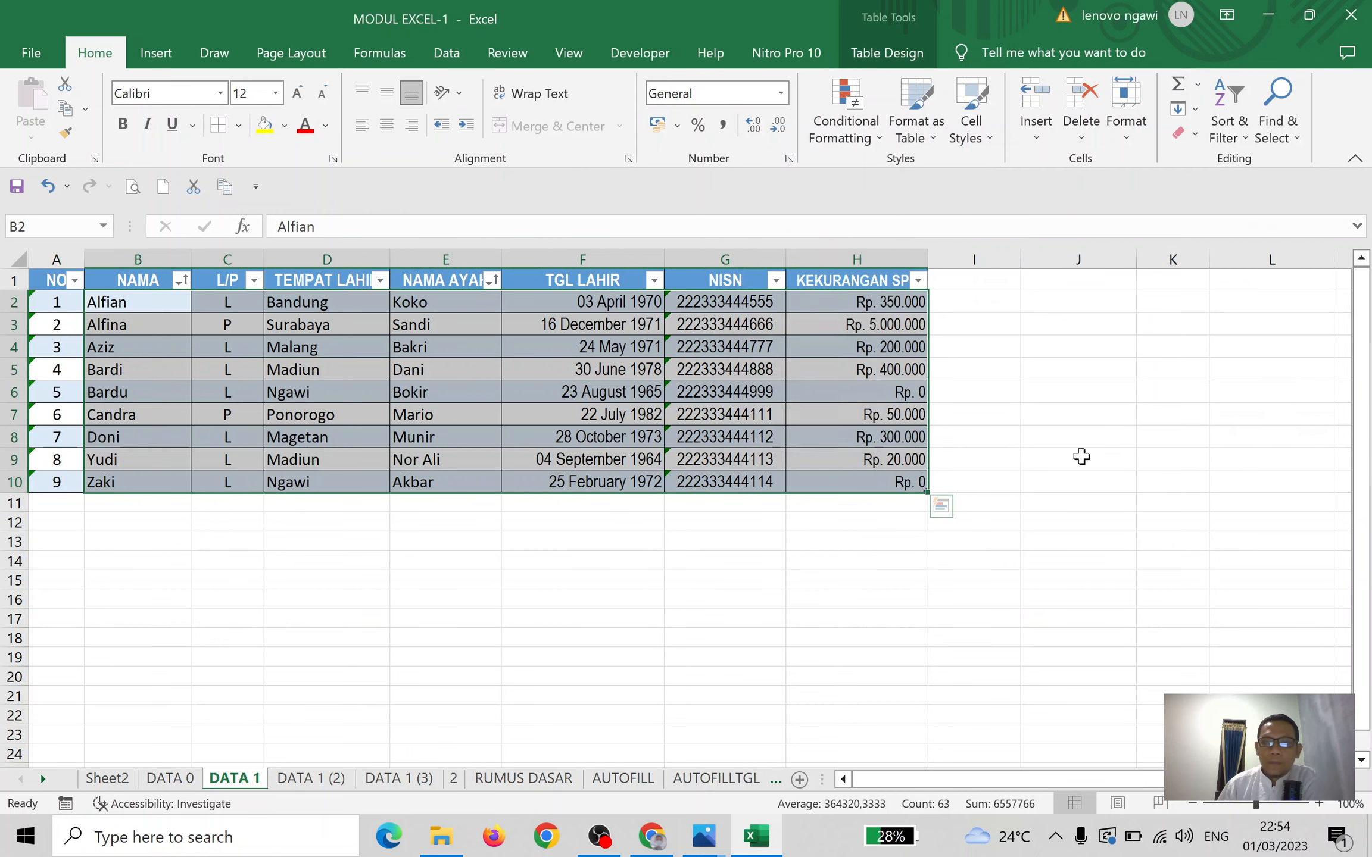
# Check the sorted names and dates in the first rows, and undo the two-level sort
pyautogui.click(605, 304)
pyautogui.click(607, 329)
pyautogui.click(618, 356)
pyautogui.click(442, 303)
pyautogui.press('Down')
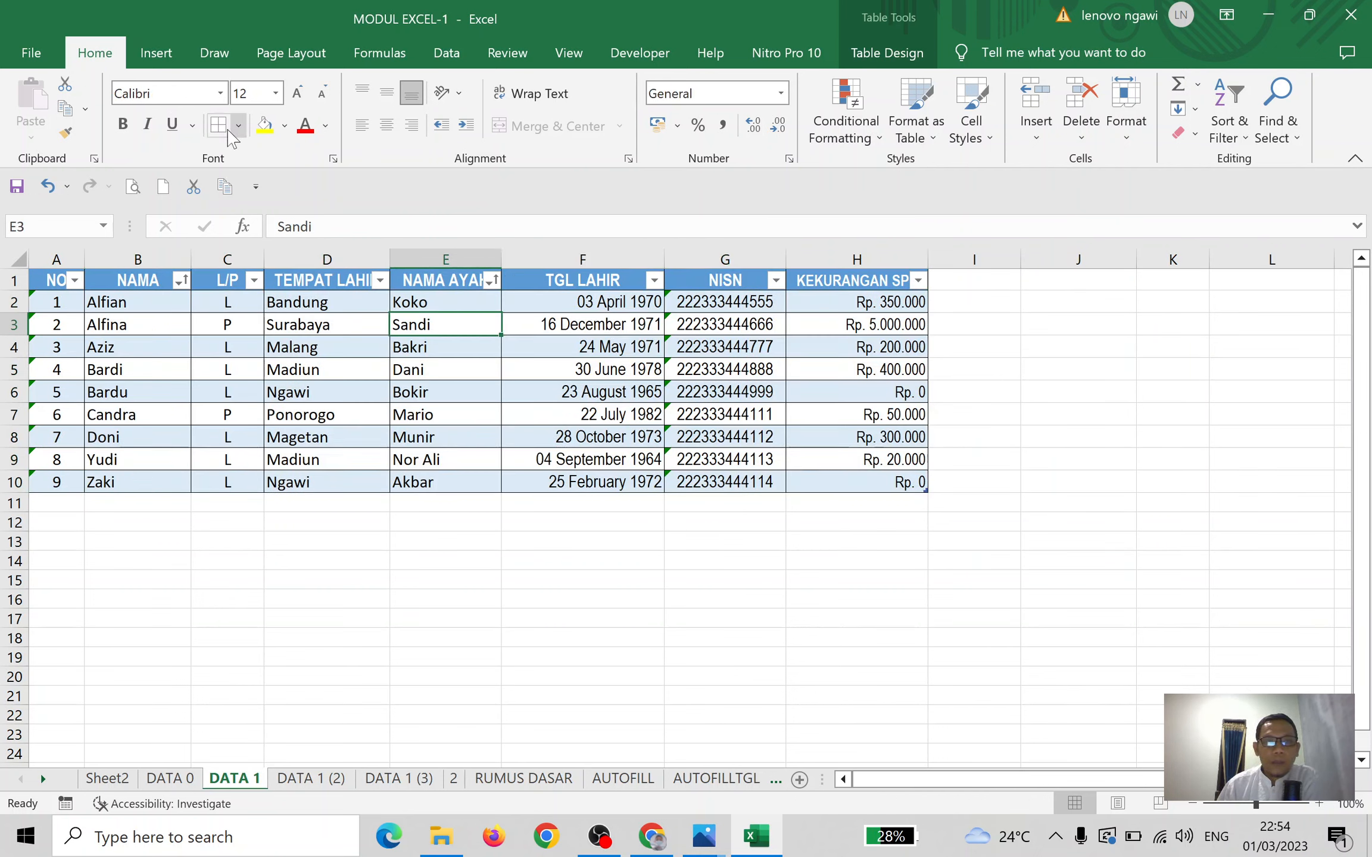
pyautogui.click(48, 187)
# View the Custom Sort settings starting from a TGL LAHIR cell, and leave without sorting
pyautogui.click(542, 322)
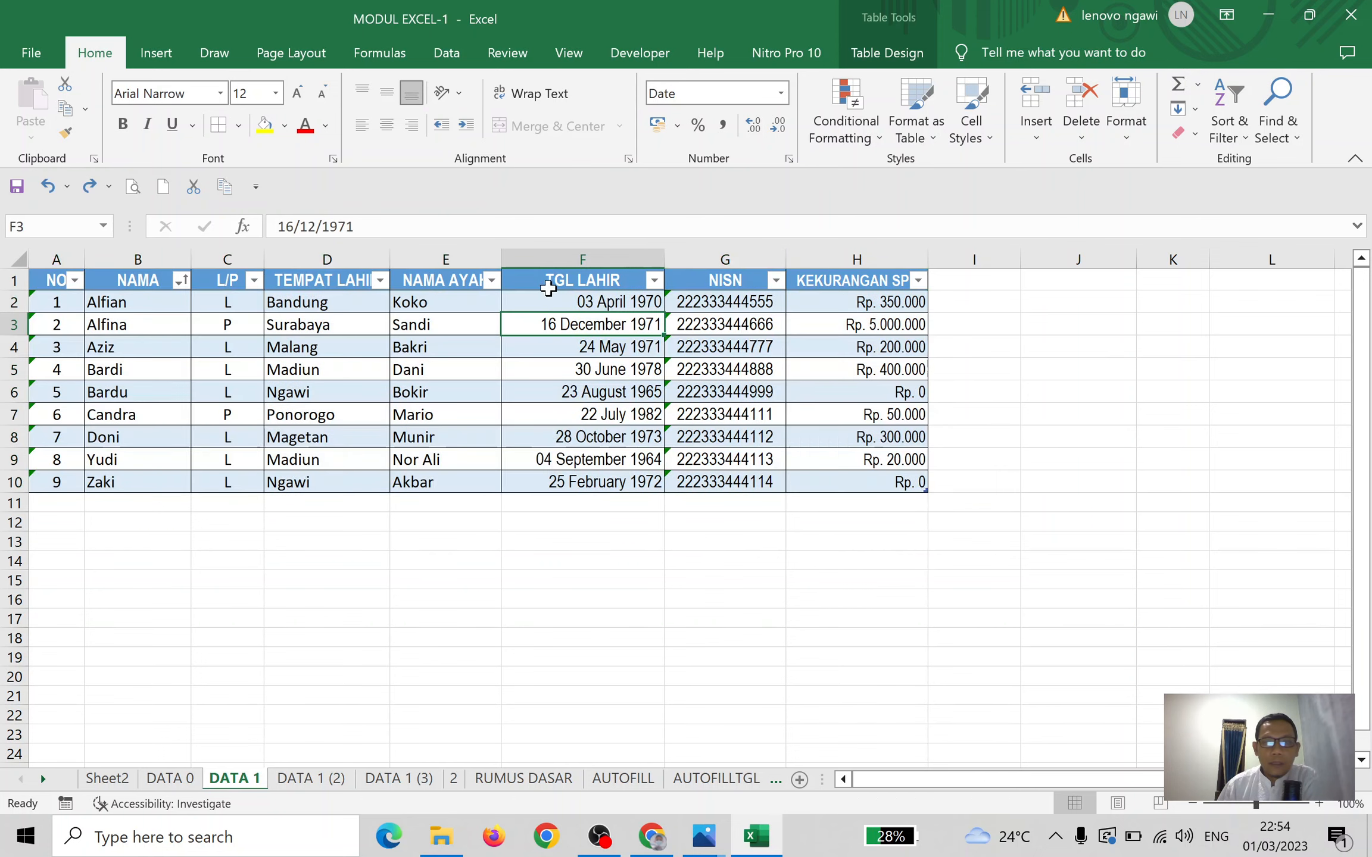
pyautogui.click(1227, 125)
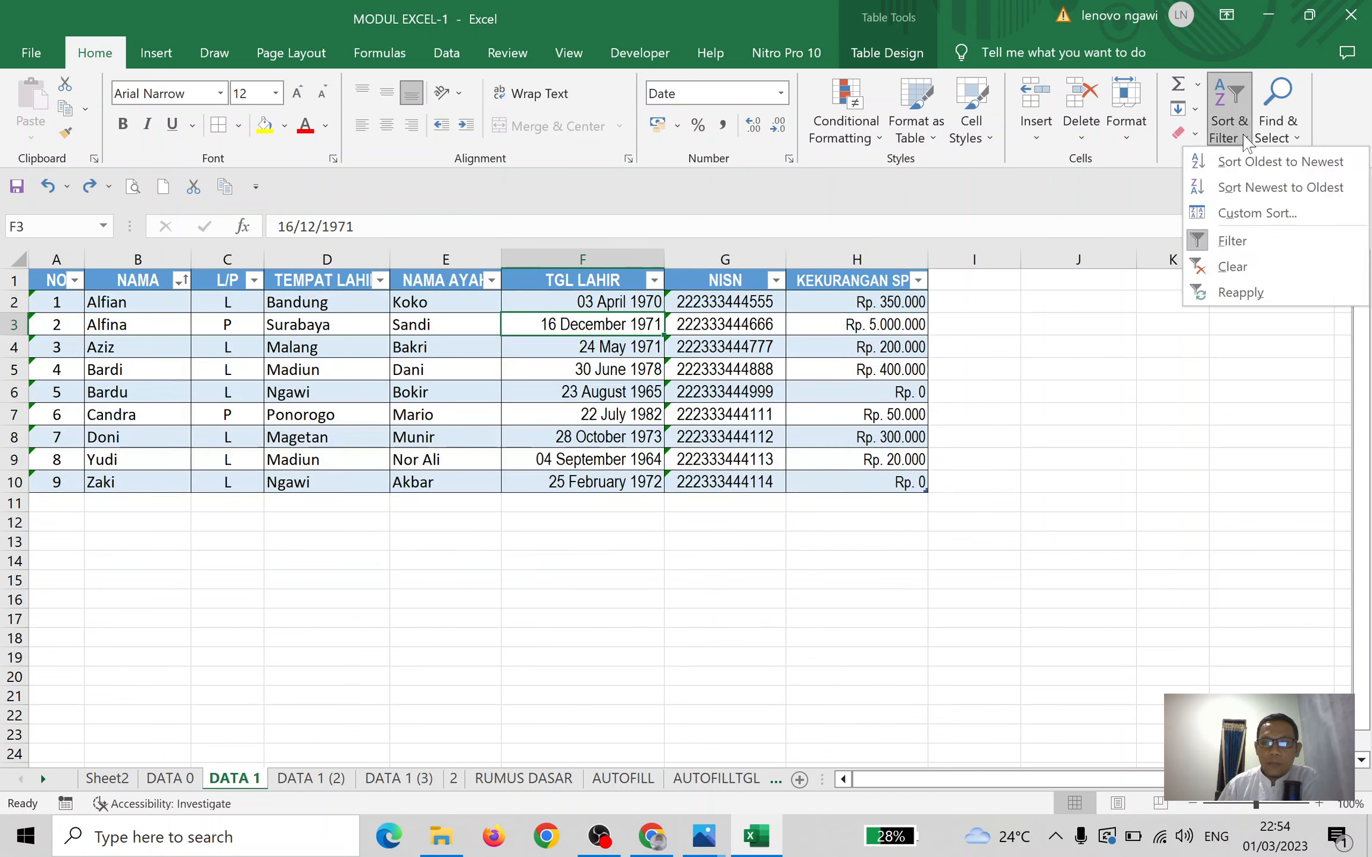
pyautogui.click(1253, 213)
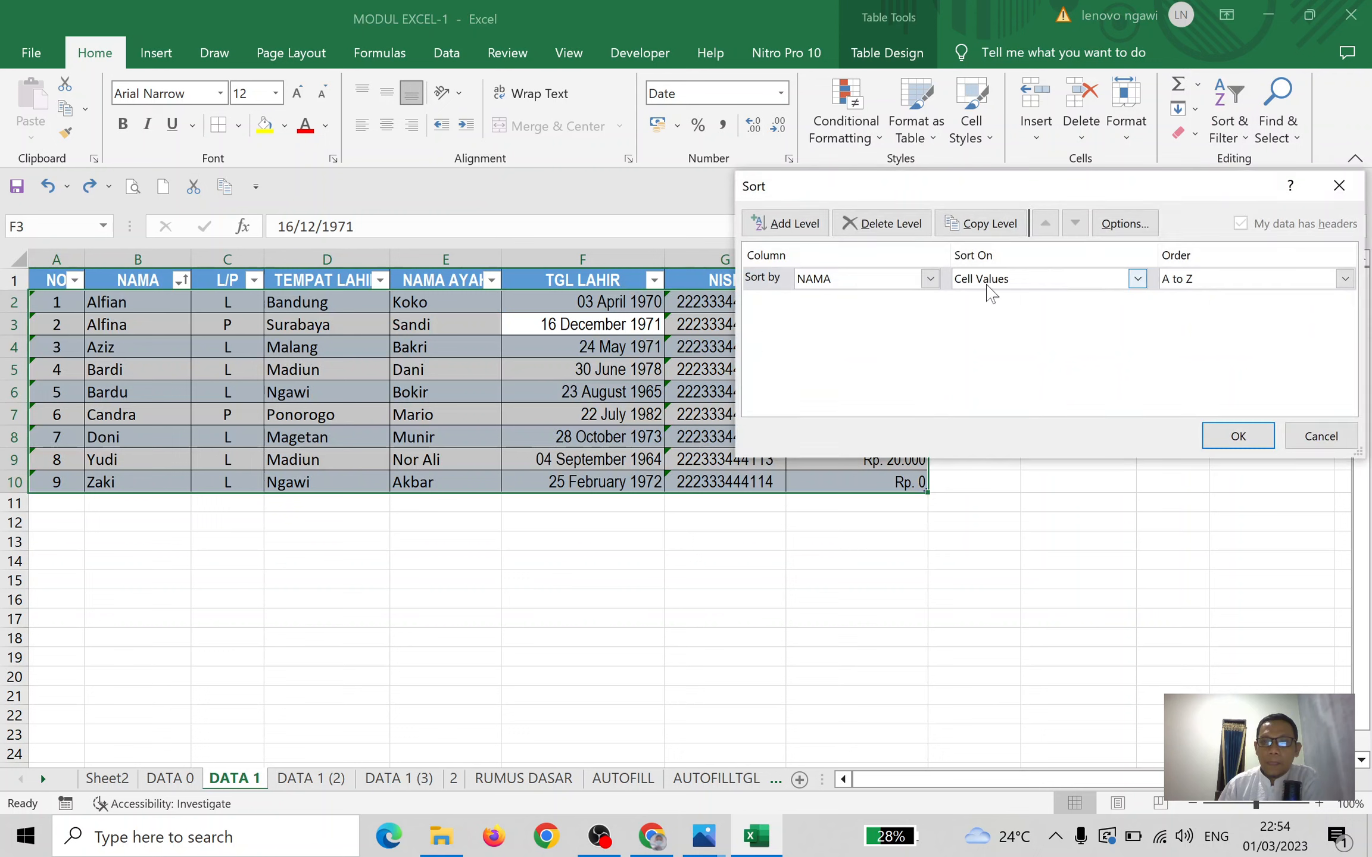
pyautogui.click(1320, 438)
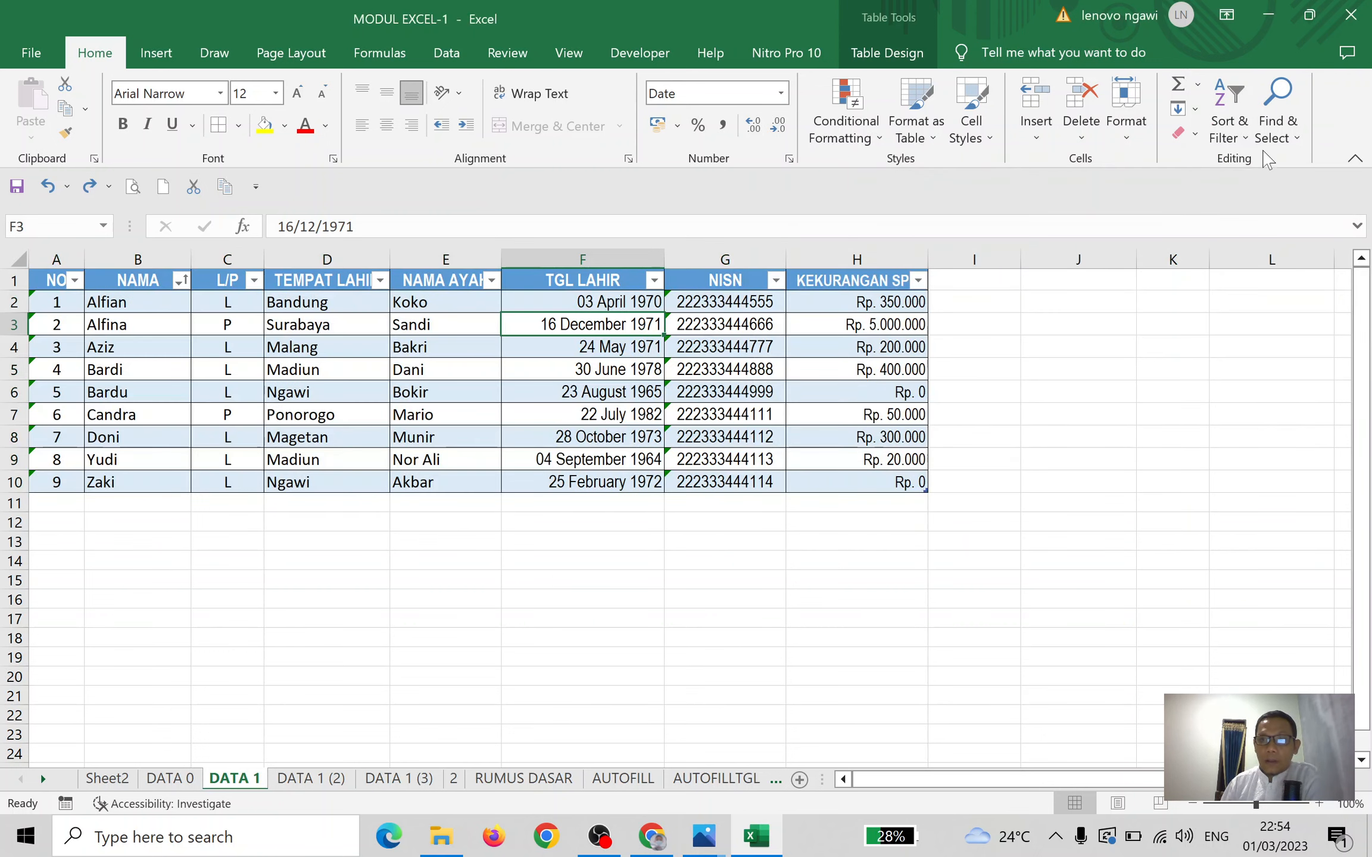
# Clear the sort state from the table
pyautogui.click(1246, 136)
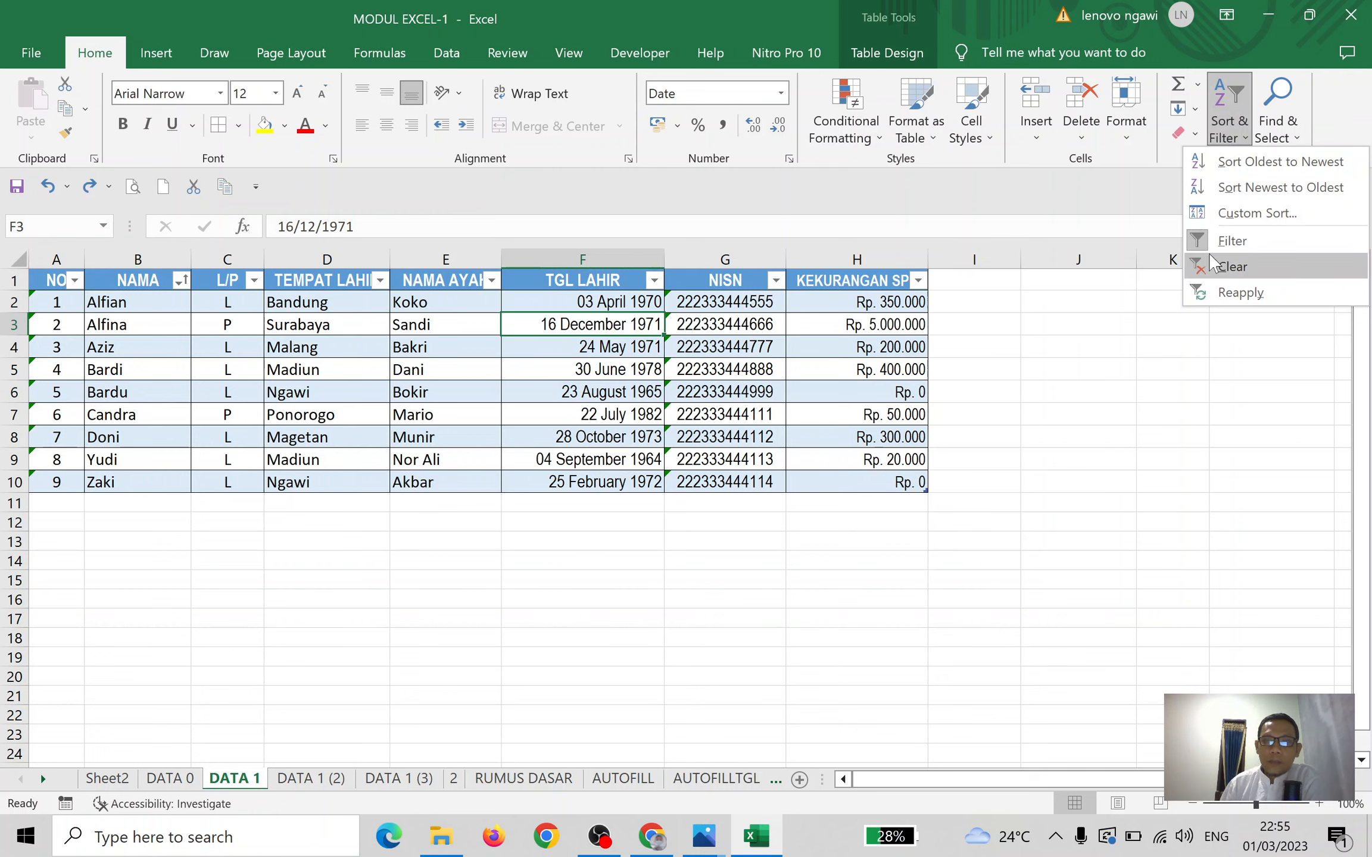
pyautogui.click(1235, 267)
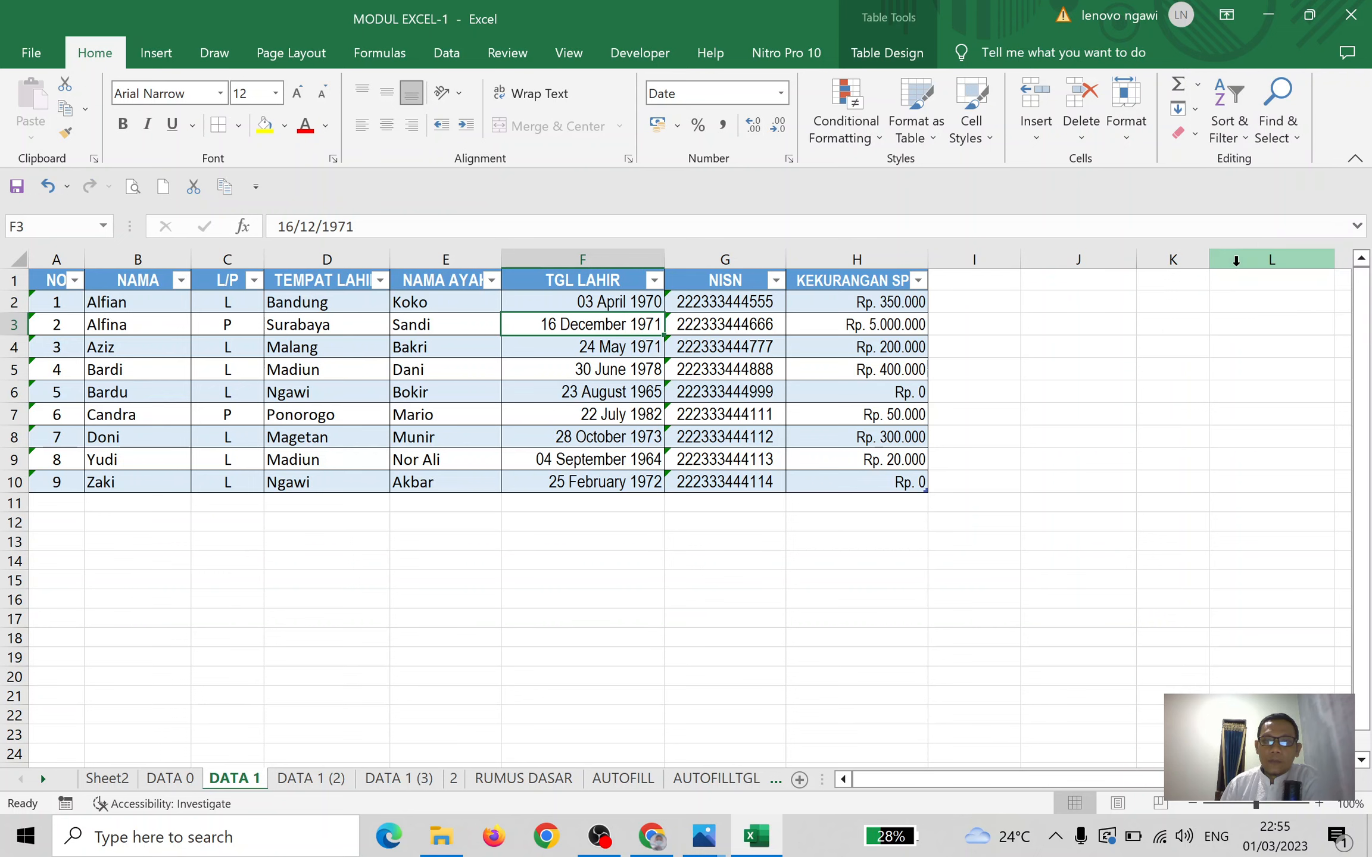
pyautogui.click(1182, 304)
# Turn off the filter for the table's header row A1:H1
pyautogui.moveTo(56, 278); pyautogui.dragTo(856, 269)
pyautogui.click(1230, 128)
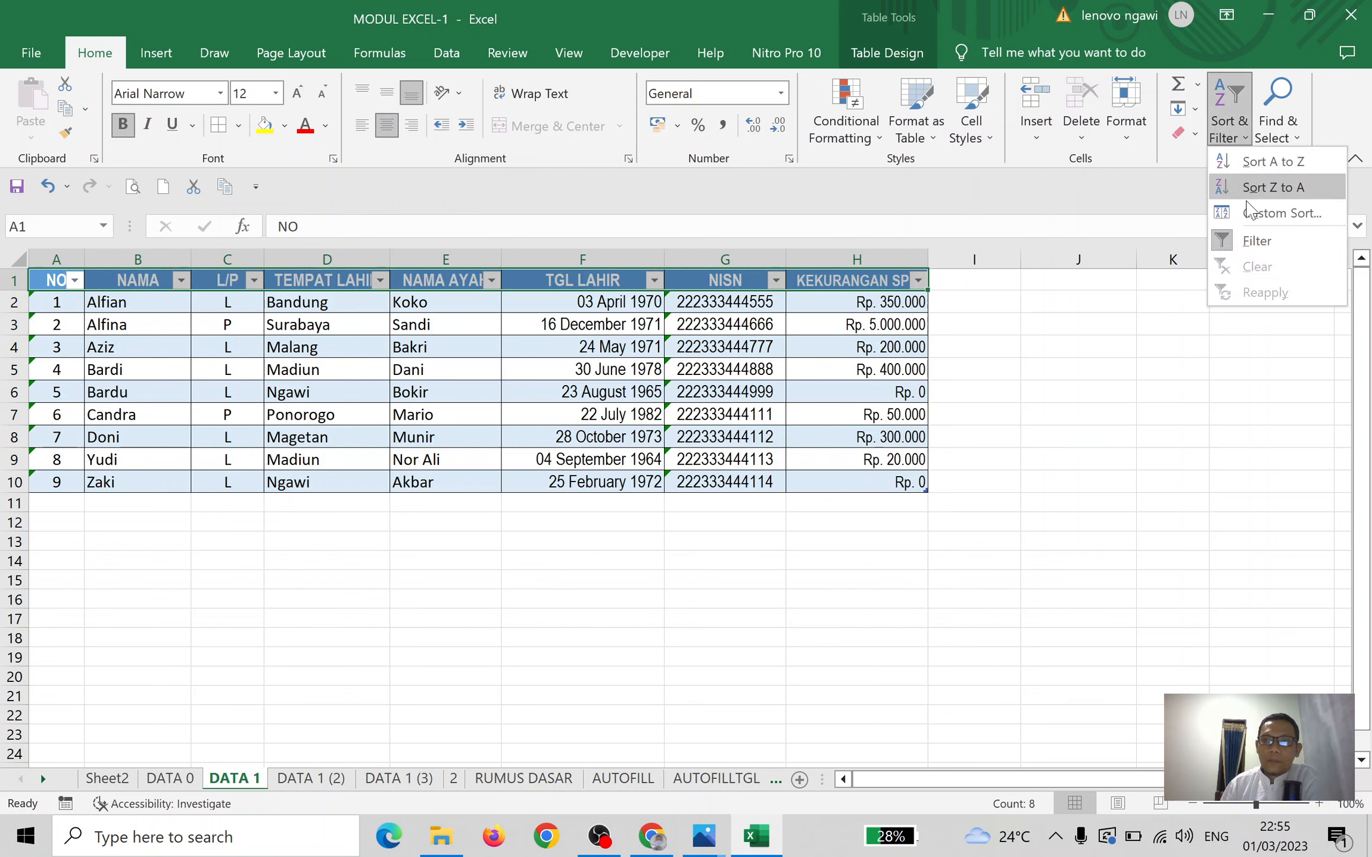
pyautogui.click(1223, 245)
pyautogui.click(1087, 364)
pyautogui.click(855, 282)
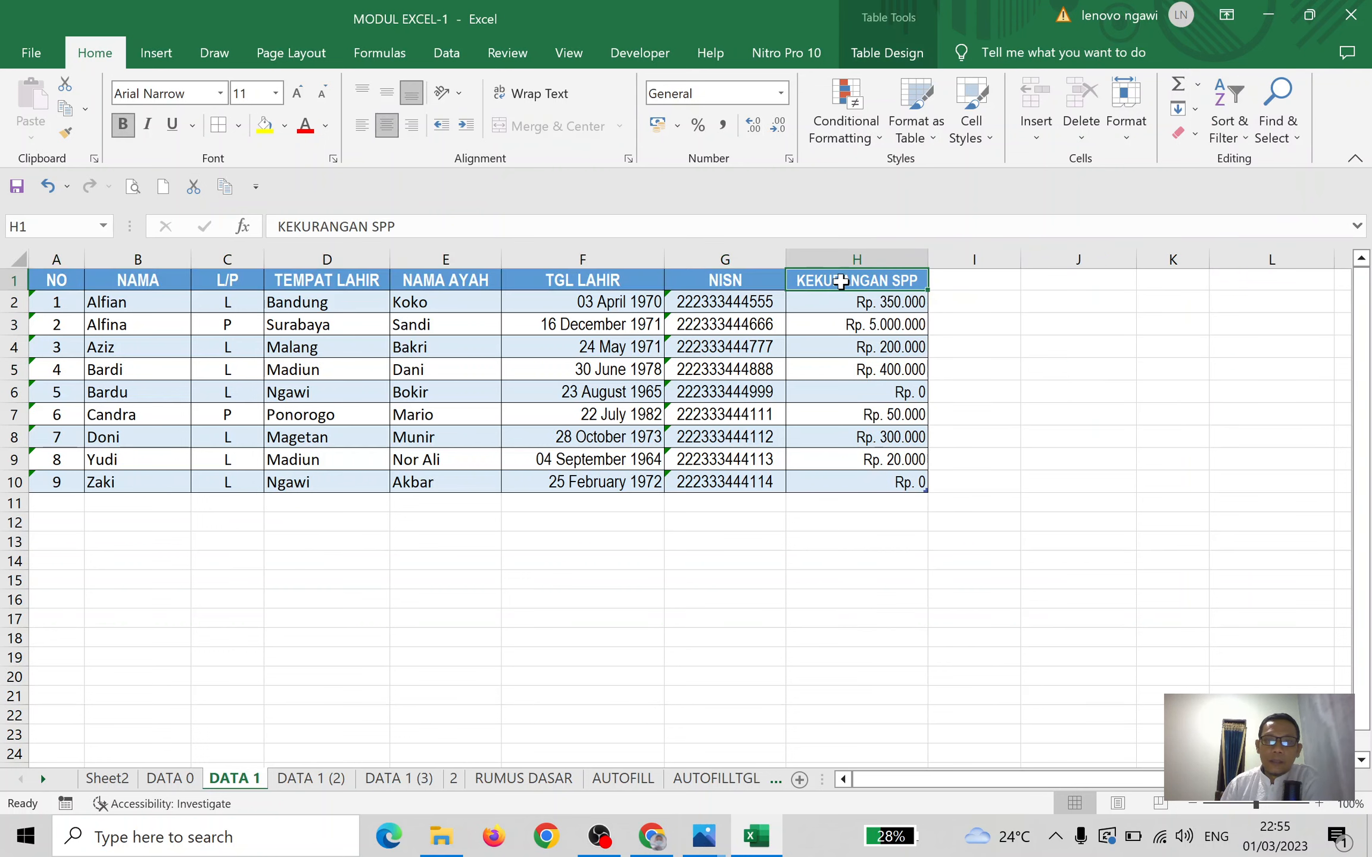
# Turn the filter back on for the header row A1:H1
pyautogui.click(747, 282)
pyautogui.moveTo(51, 282); pyautogui.dragTo(861, 282)
pyautogui.click(1246, 127)
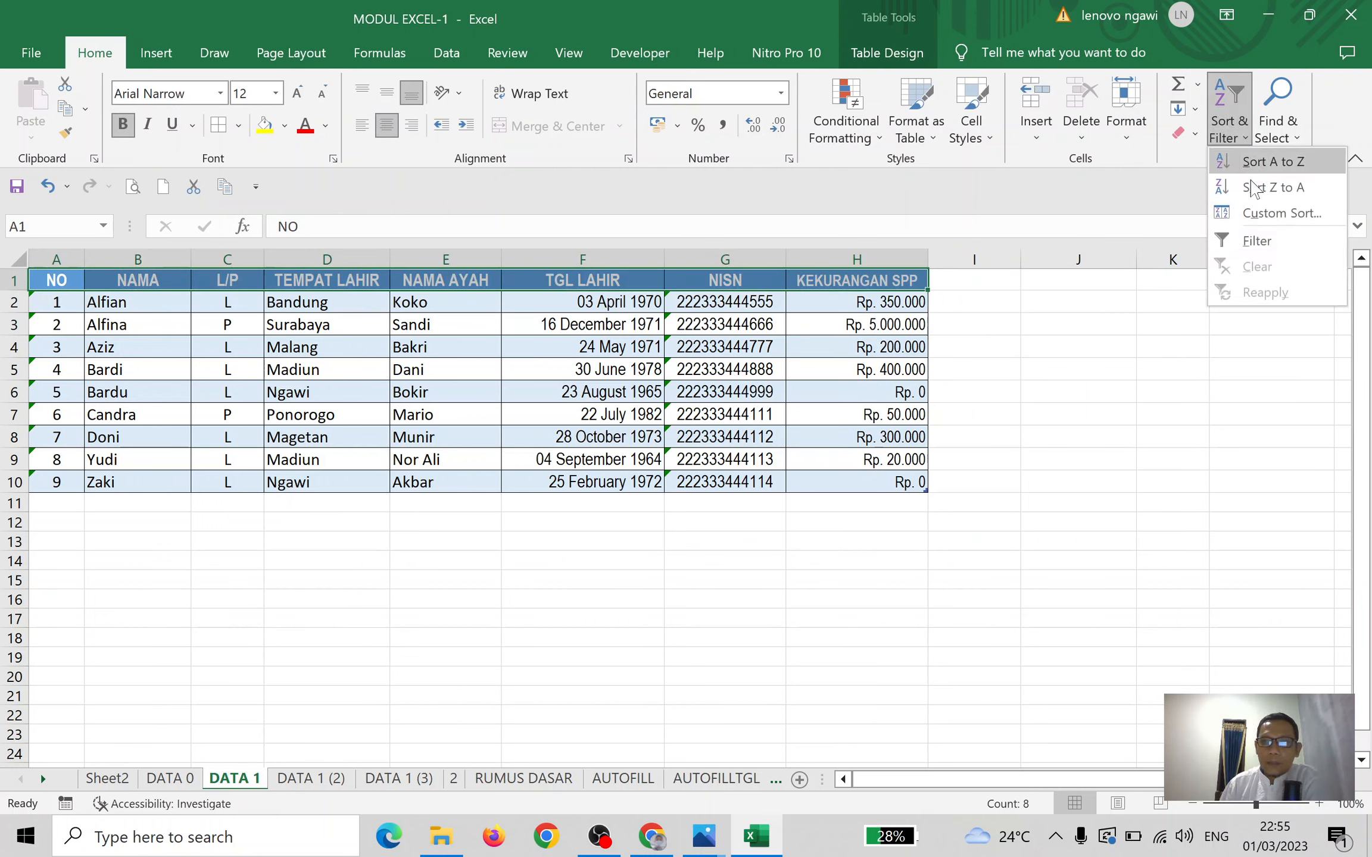
pyautogui.click(1227, 238)
pyautogui.click(1038, 305)
pyautogui.click(1039, 370)
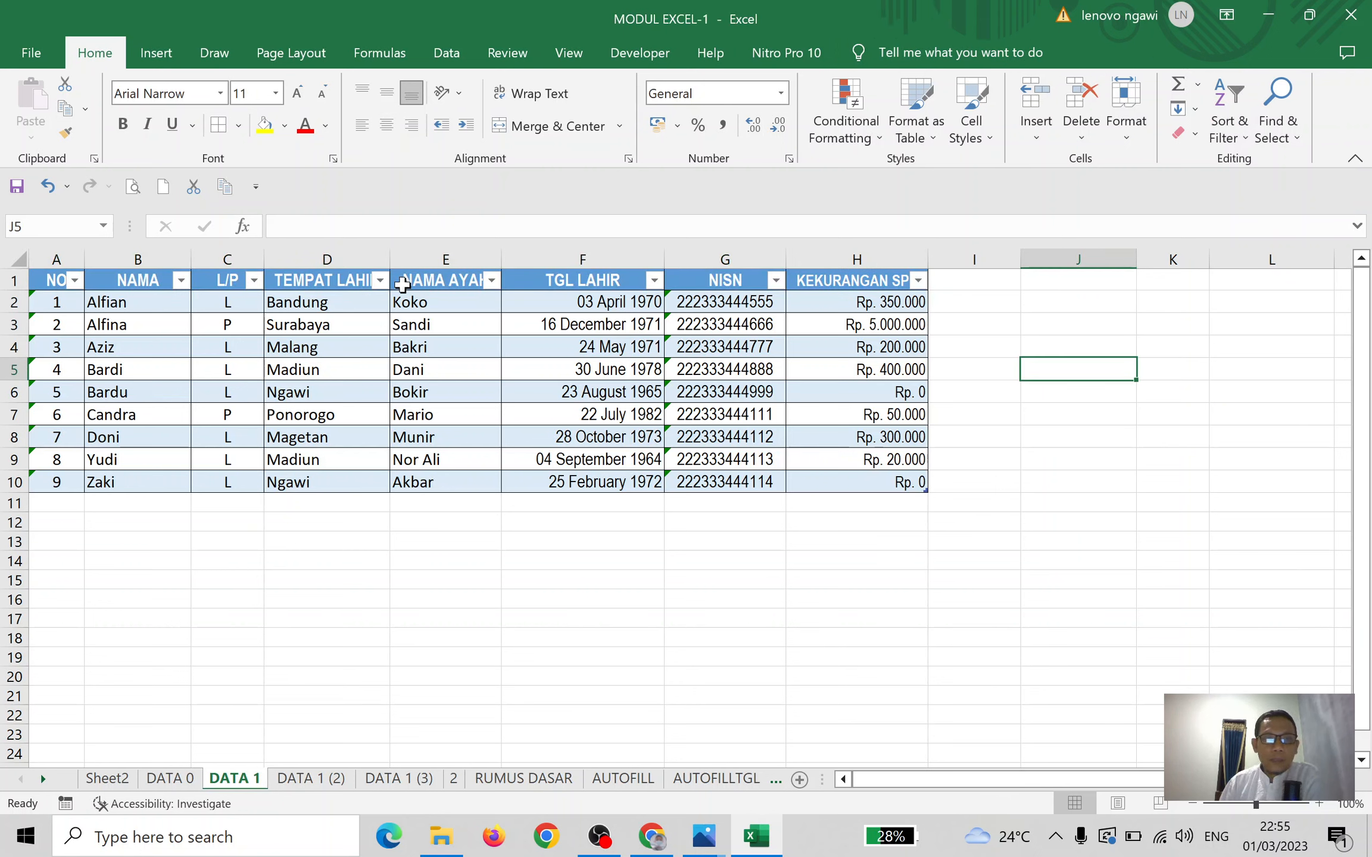
# Filter the L/P column to show only the P records
pyautogui.click(254, 281)
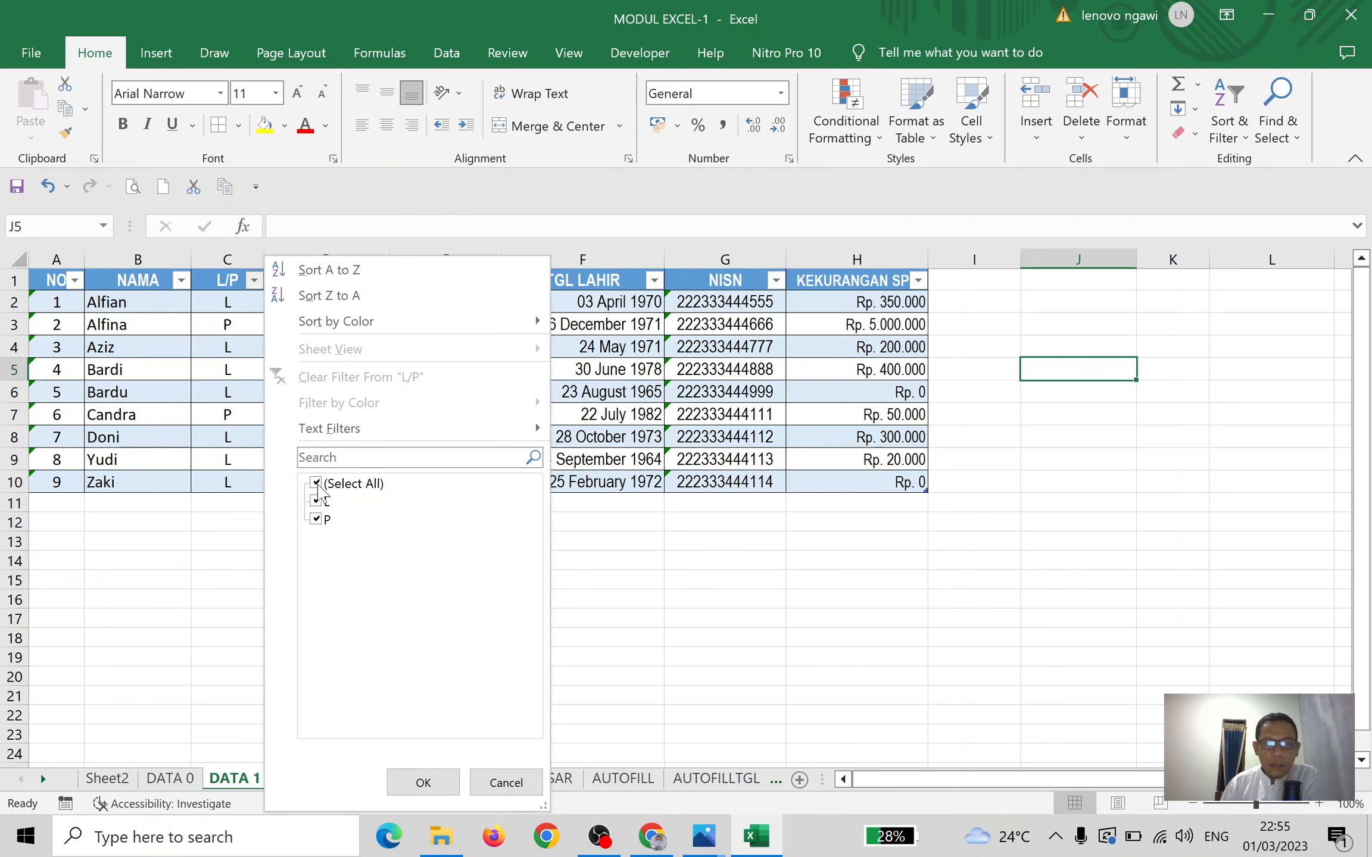
pyautogui.click(316, 483)
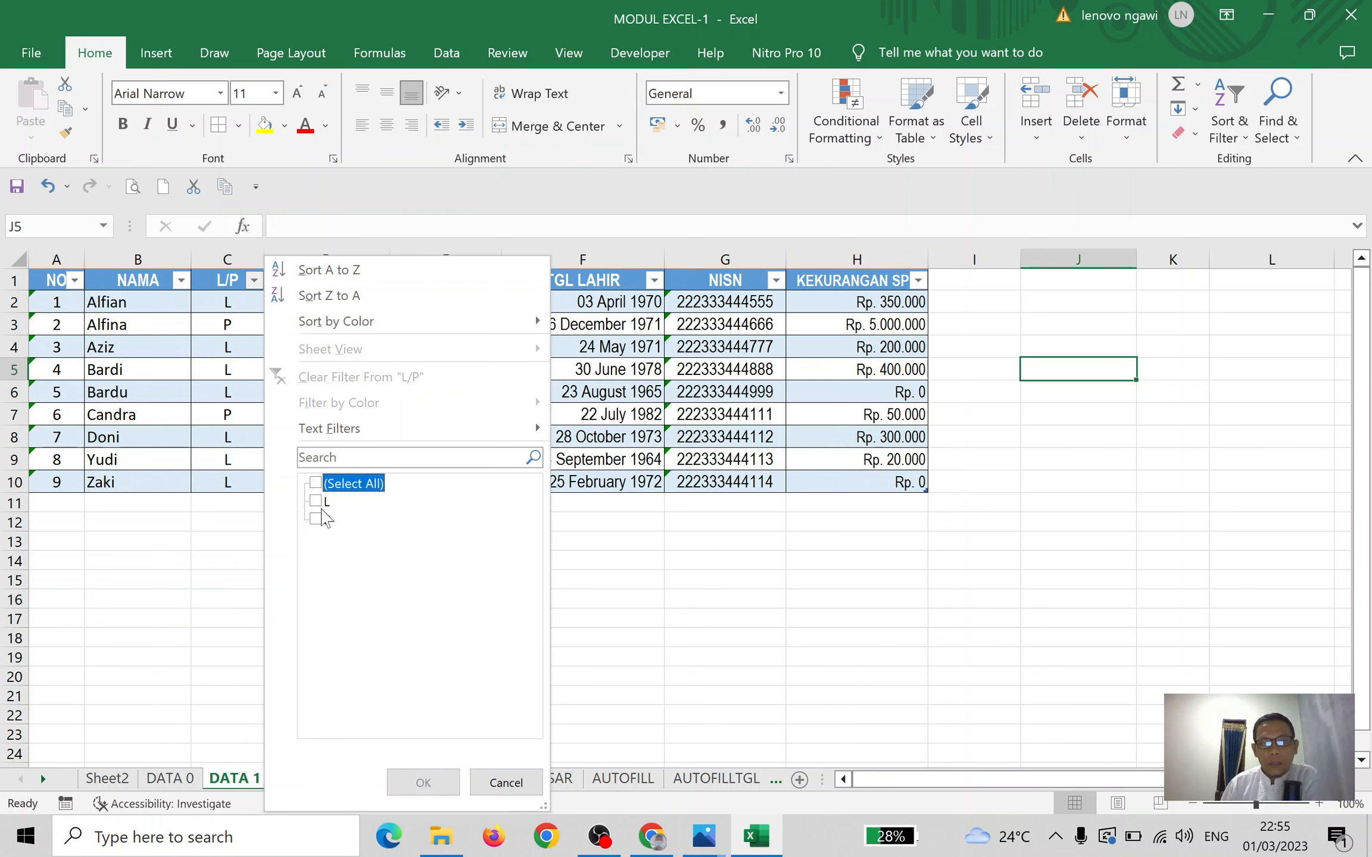
pyautogui.click(316, 502)
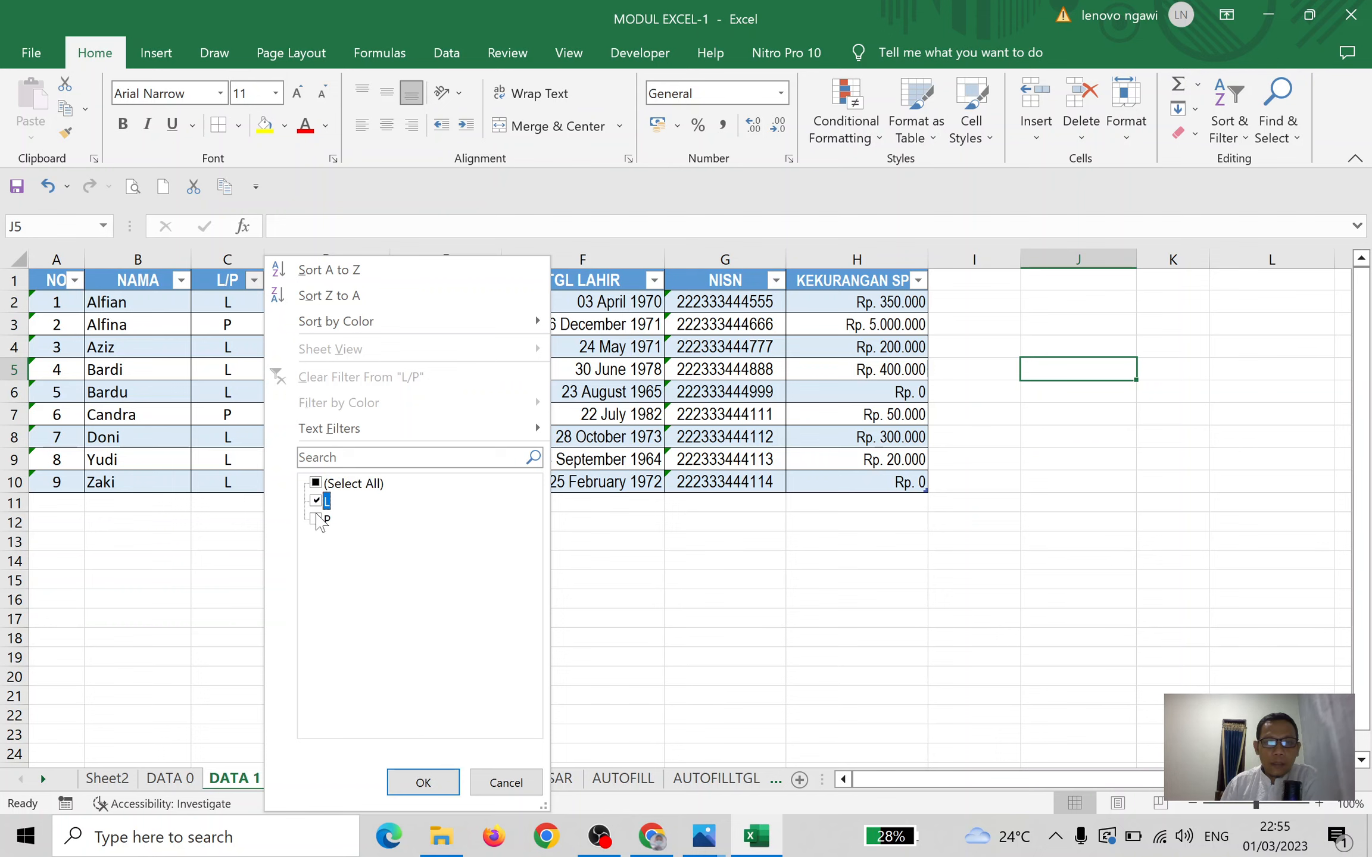
pyautogui.click(315, 520)
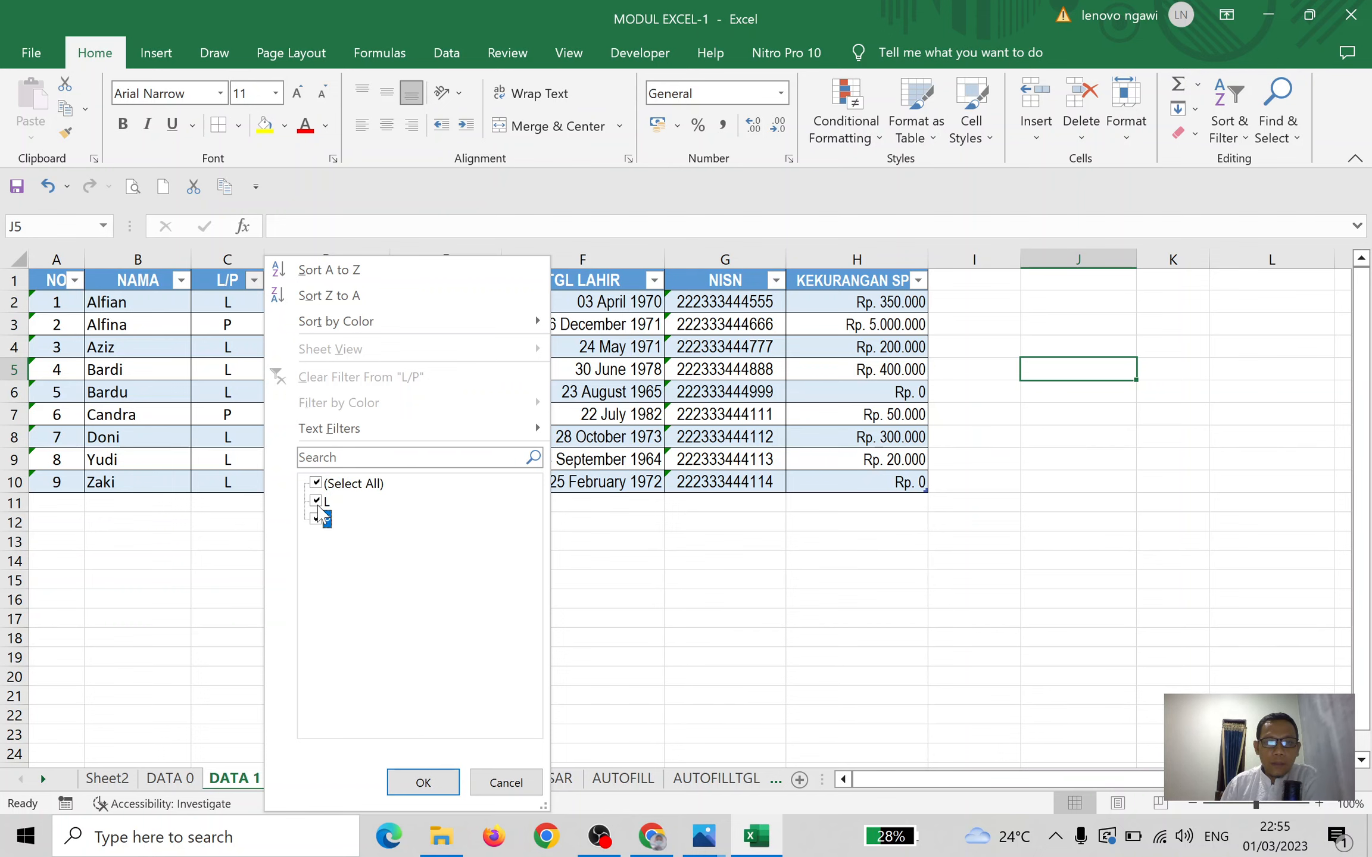
pyautogui.click(317, 501)
pyautogui.click(423, 782)
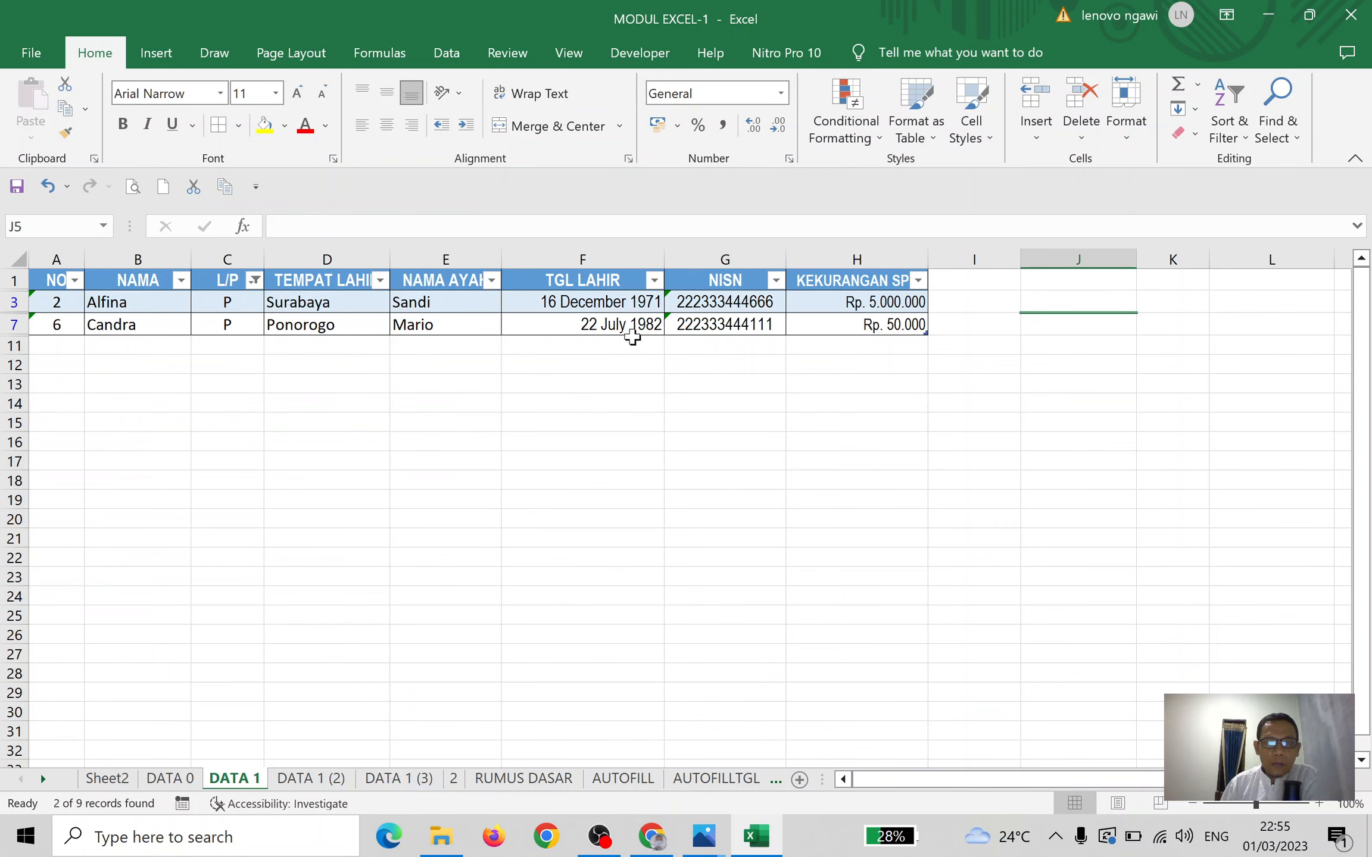
# Show all records again by selecting every value in the L/P filter
pyautogui.click(255, 280)
pyautogui.click(321, 487)
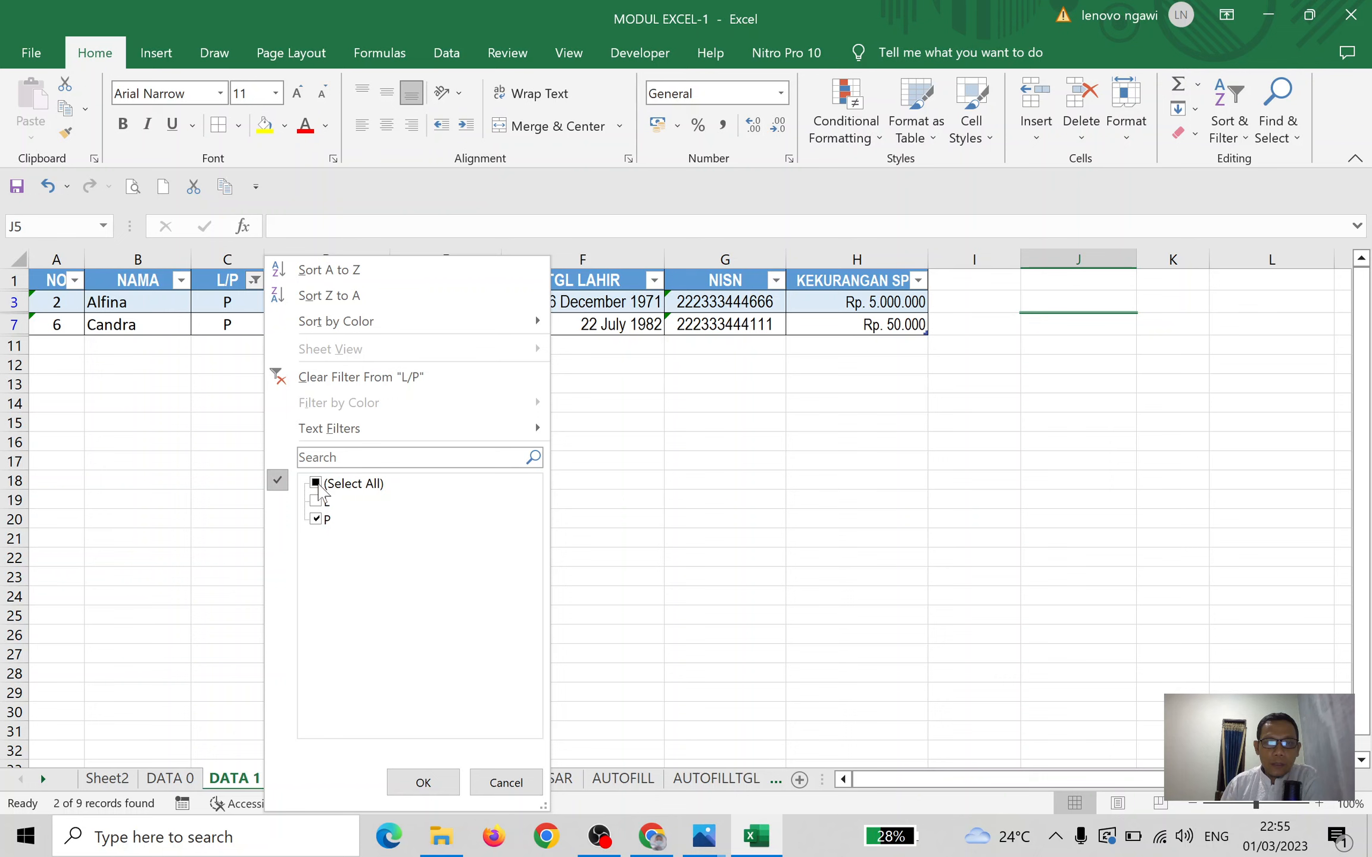
pyautogui.click(436, 782)
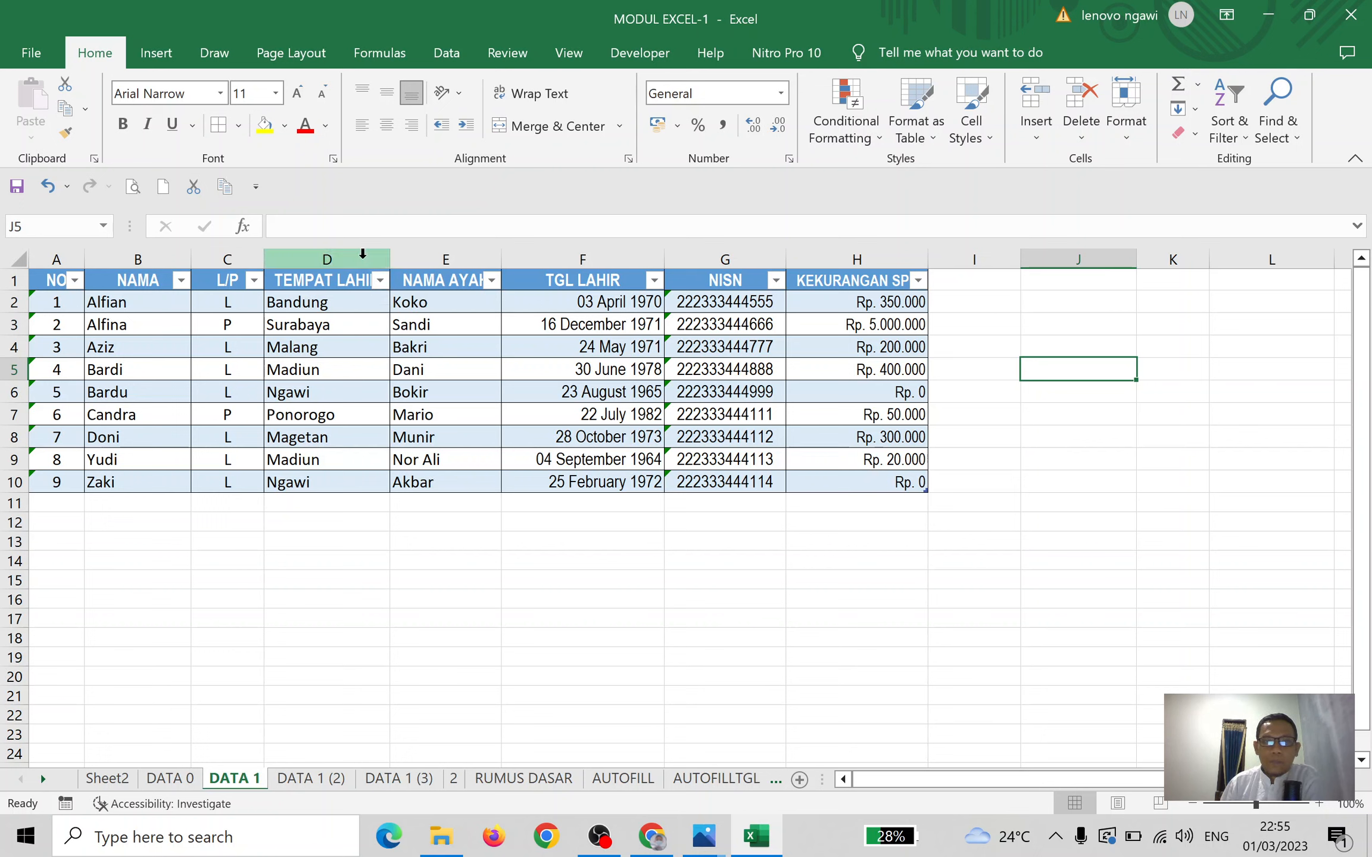
# Filter the TEMPAT LAHIR column to show only the Bandung records
pyautogui.click(379, 281)
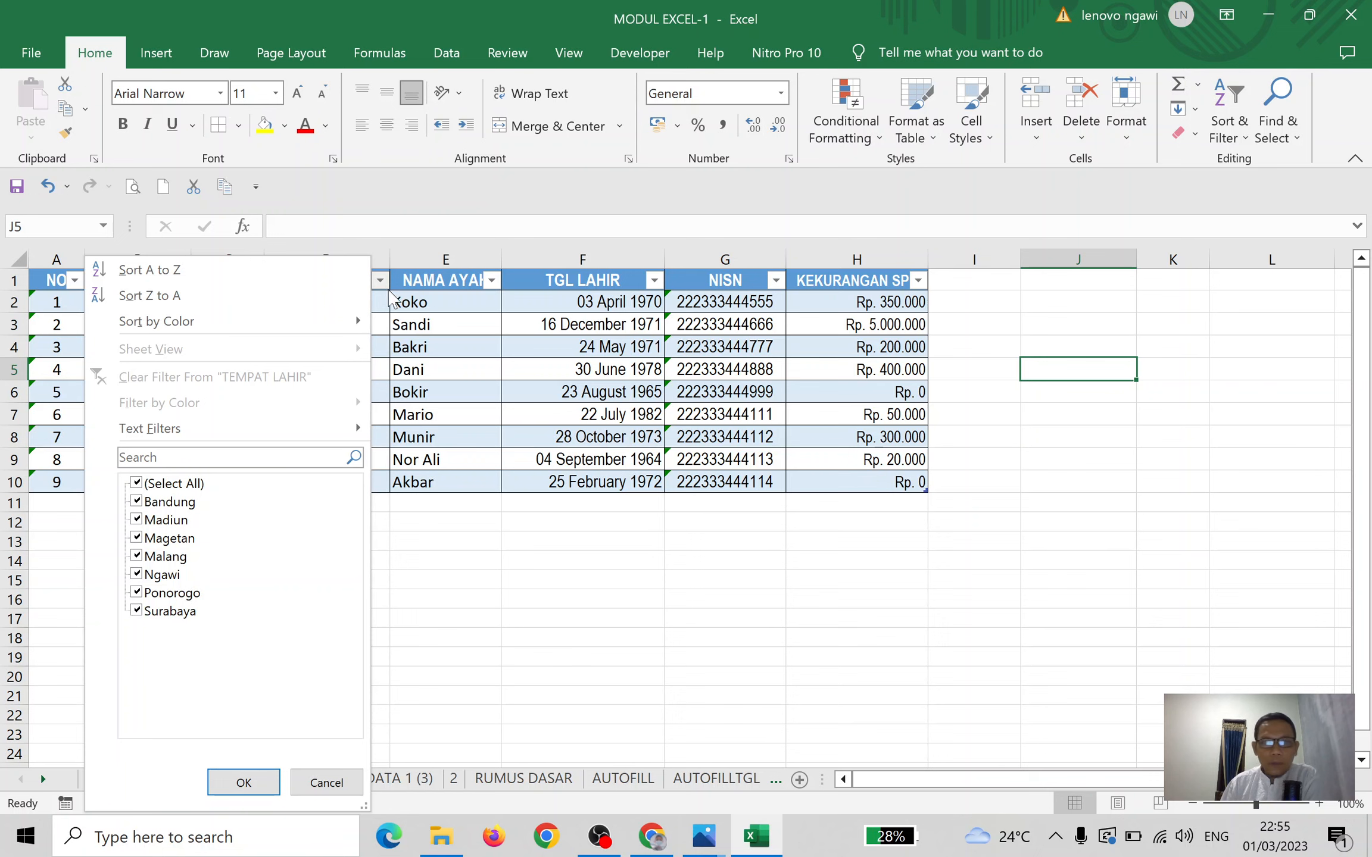
pyautogui.click(137, 484)
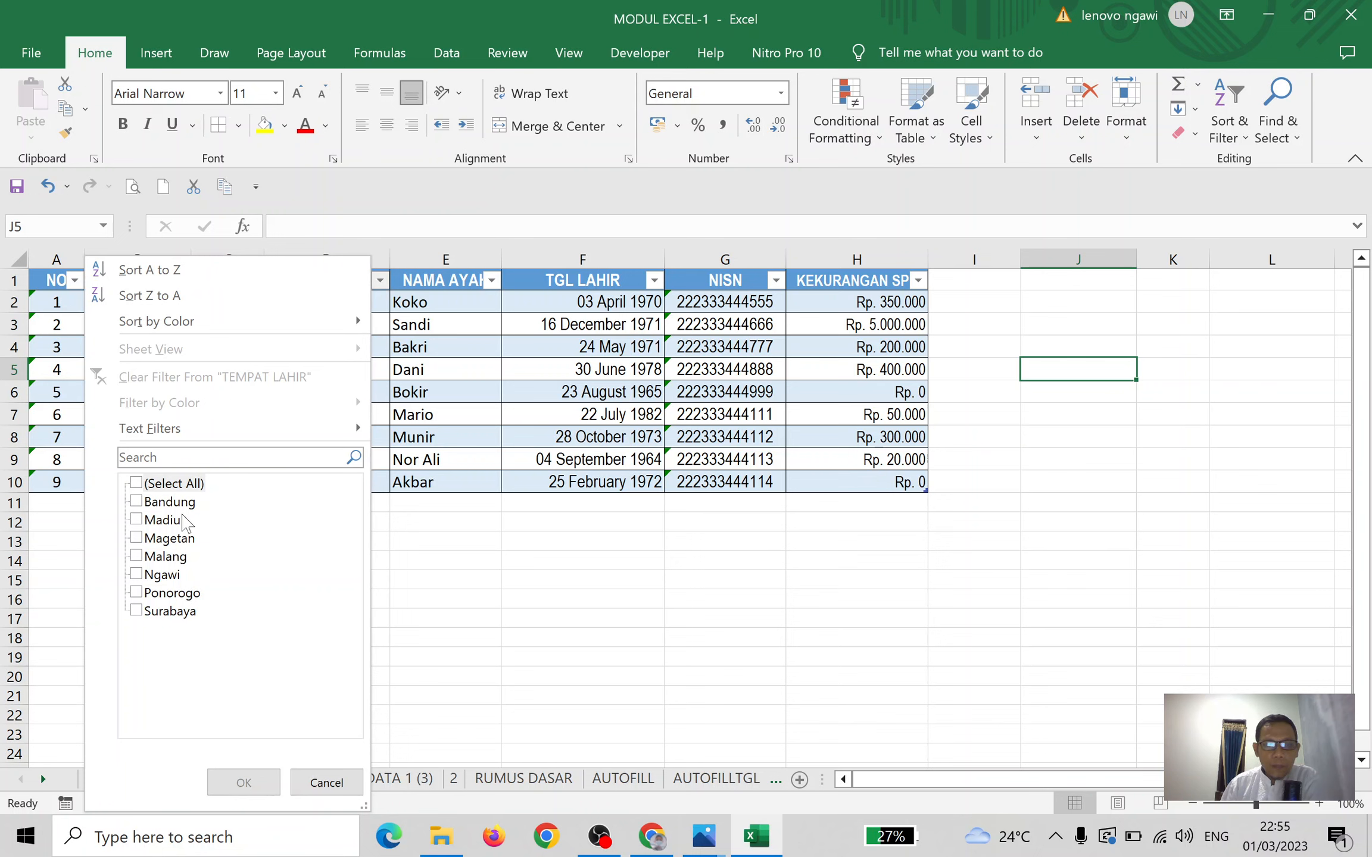
pyautogui.click(145, 503)
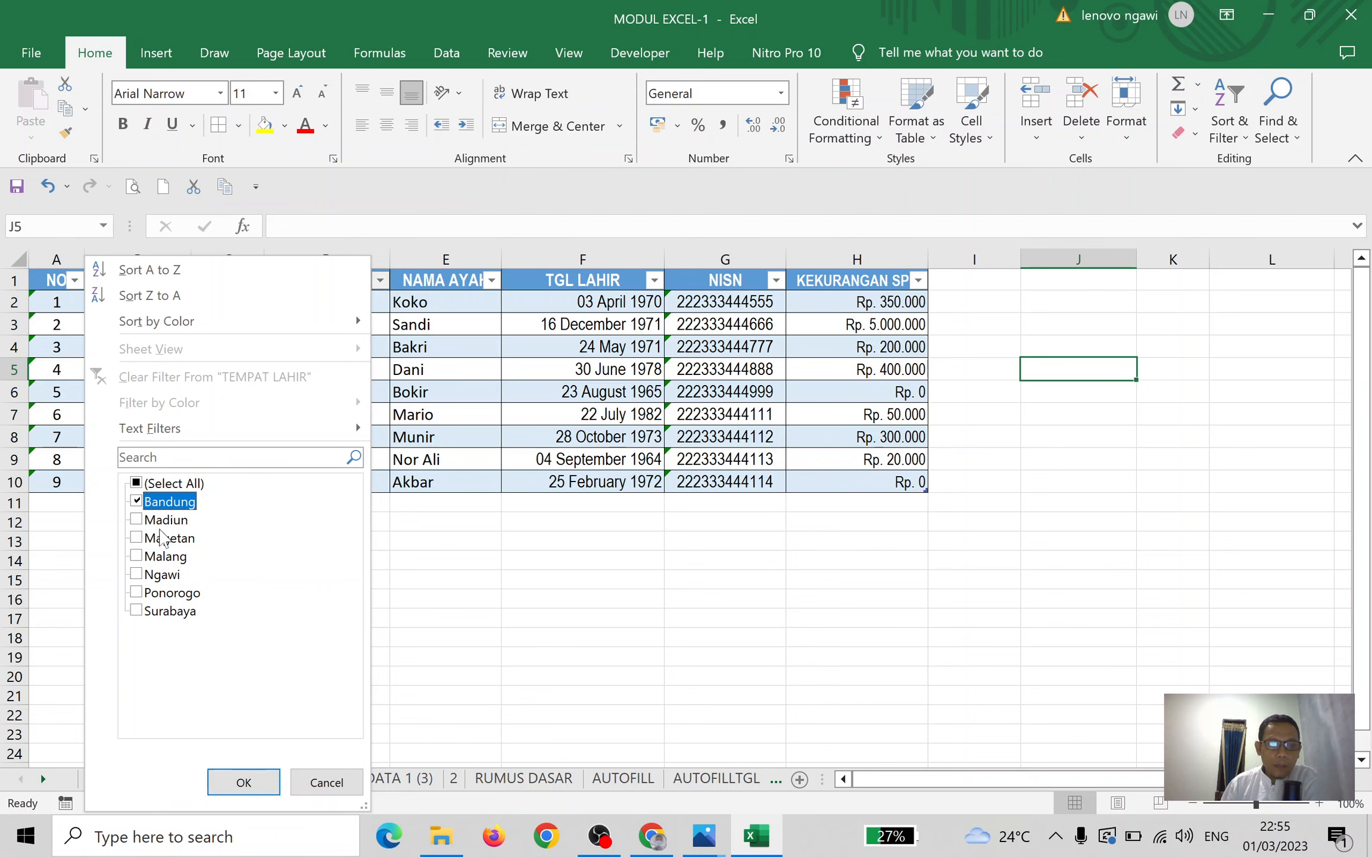
pyautogui.press('Escape')
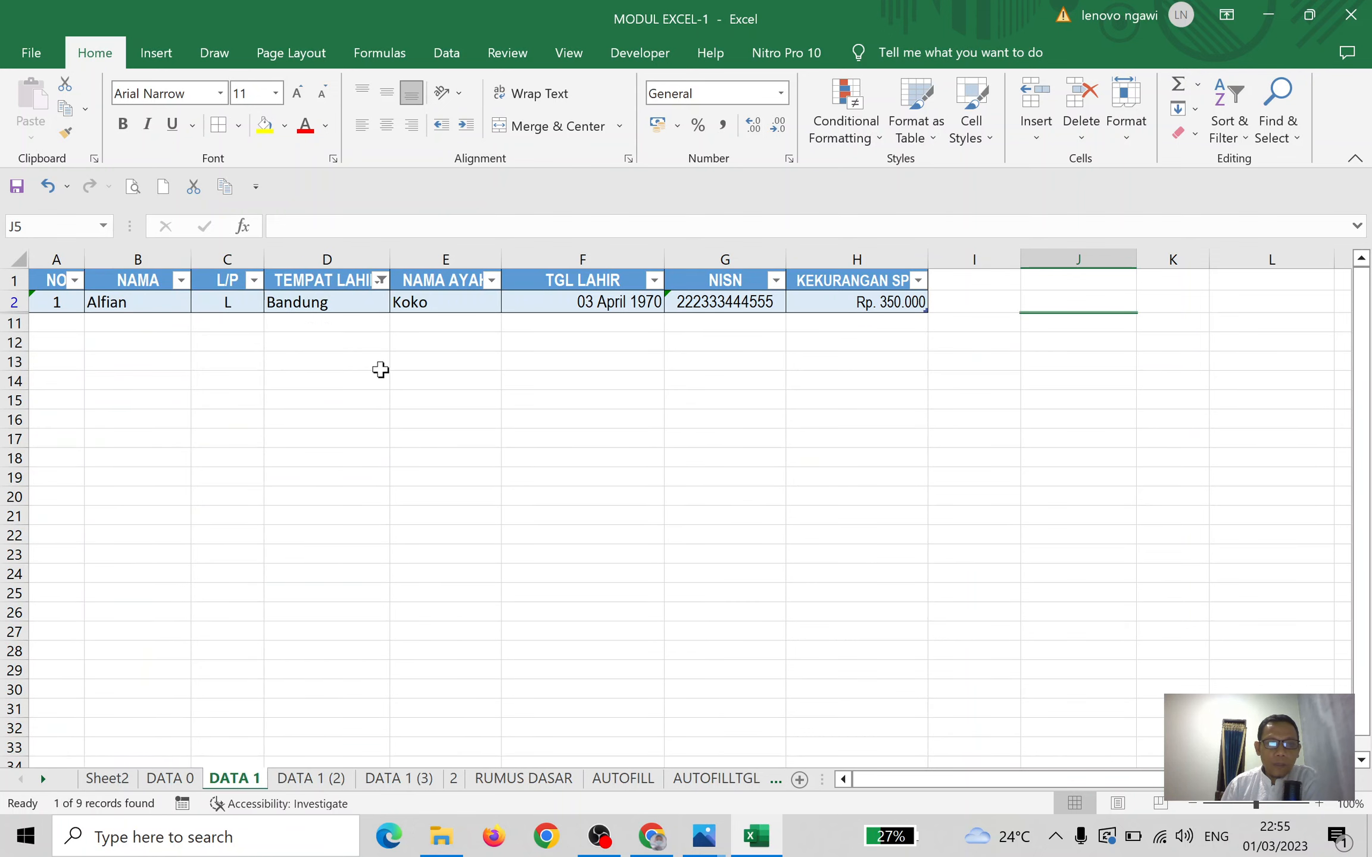
# Change the TEMPAT LAHIR filter to show only the Madiun records
pyautogui.click(380, 280)
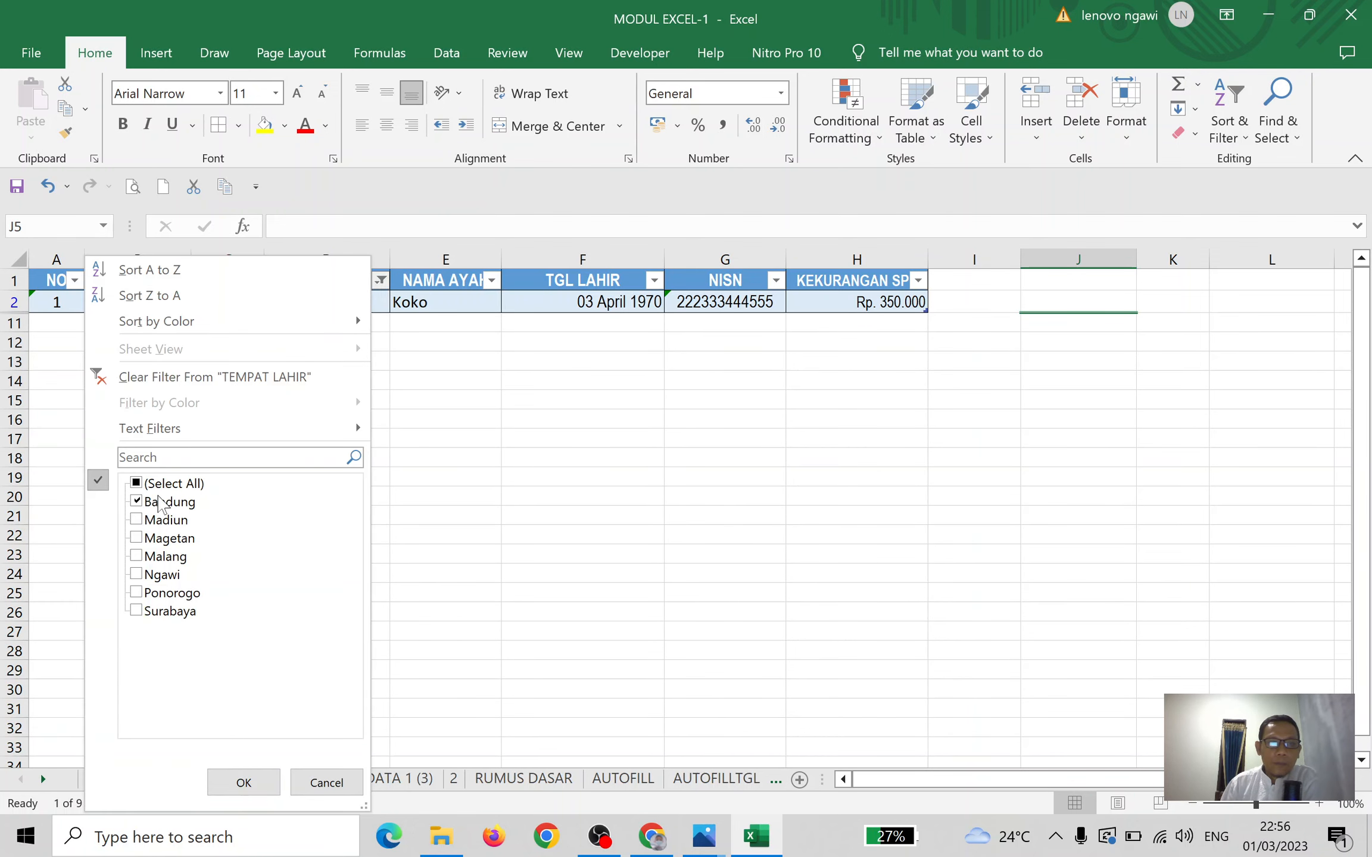
pyautogui.click(140, 503)
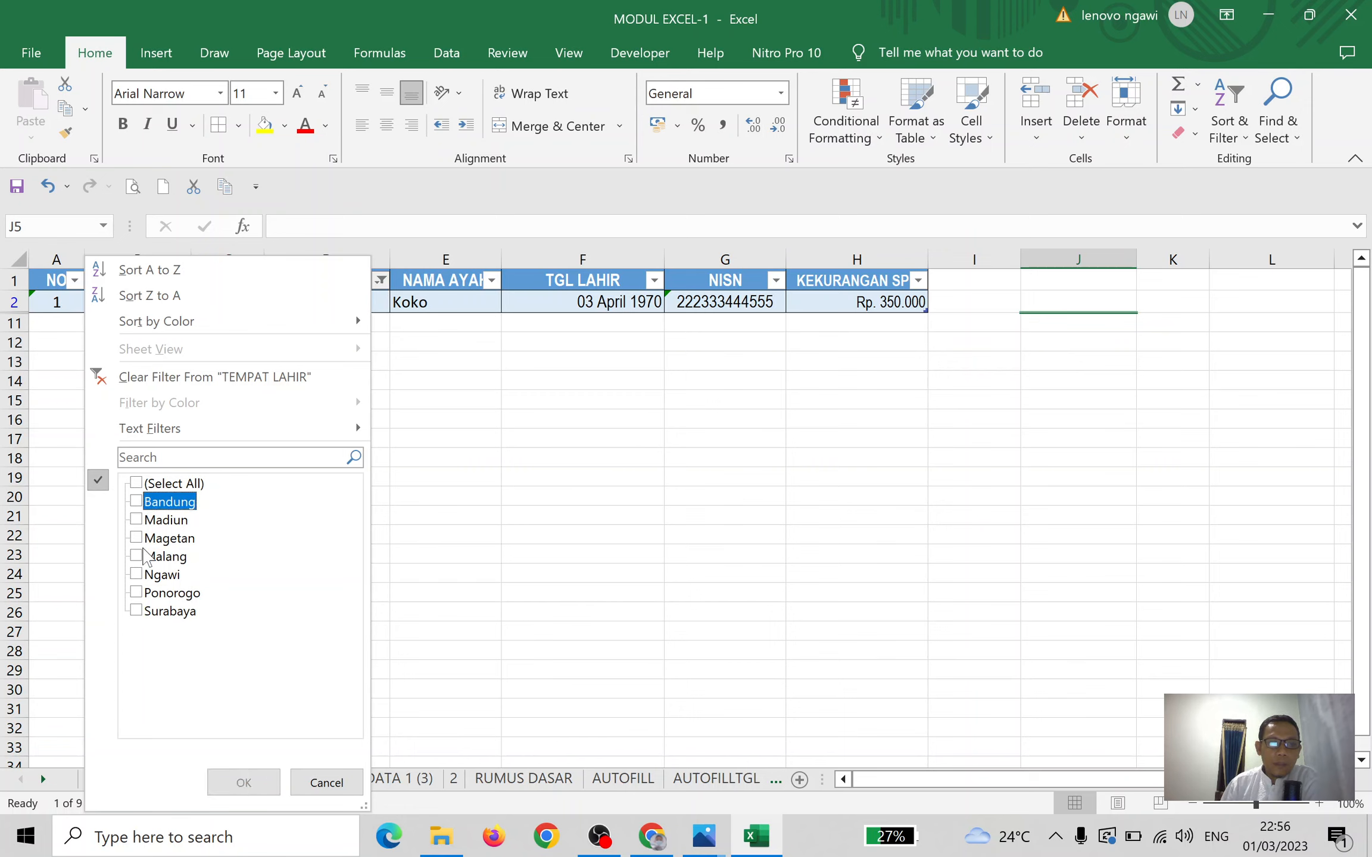
pyautogui.click(138, 612)
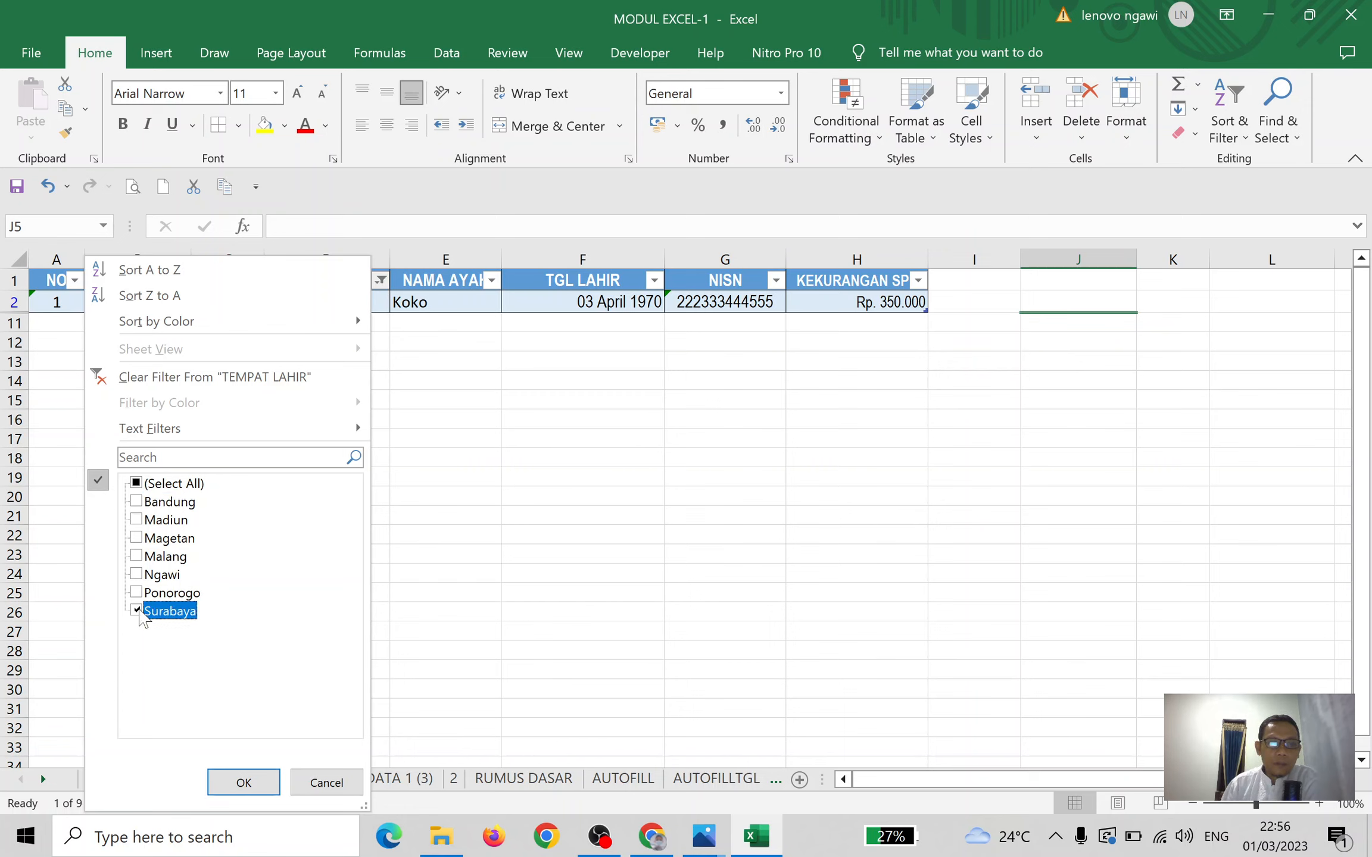
pyautogui.click(136, 520)
pyautogui.click(137, 611)
pyautogui.click(243, 782)
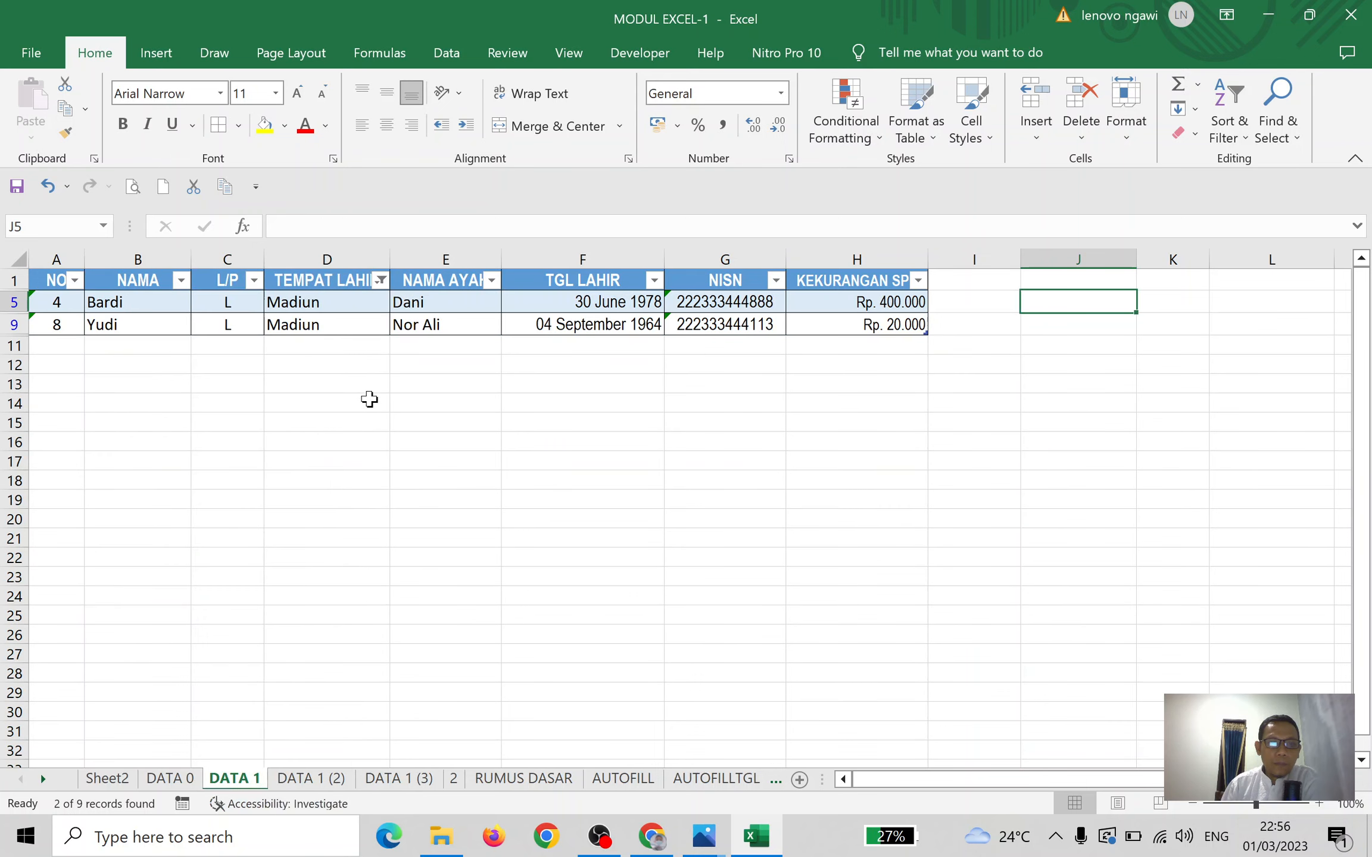
# Add Ngawi to the TEMPAT LAHIR filter alongside Madiun
pyautogui.click(380, 280)
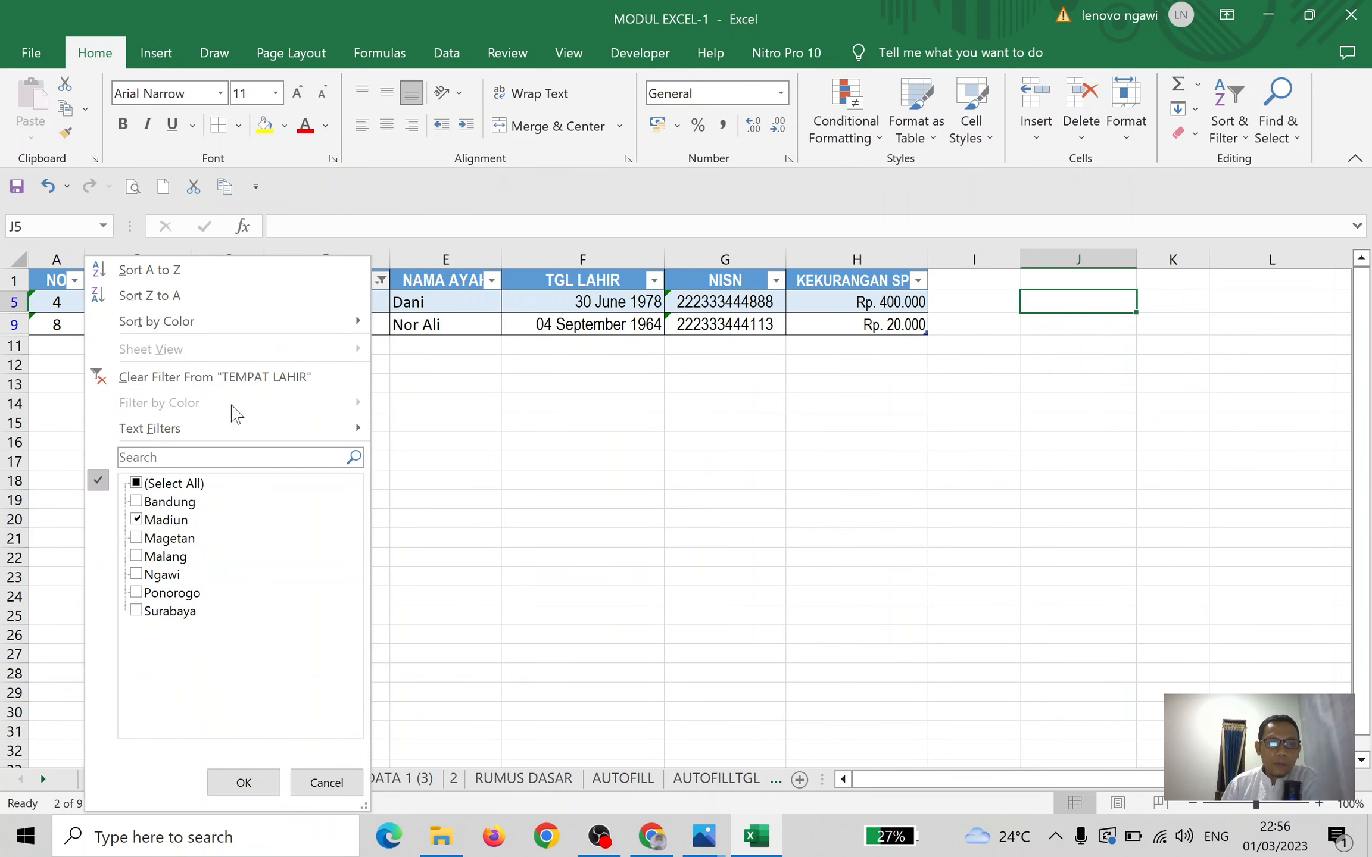
pyautogui.click(137, 575)
pyautogui.click(241, 782)
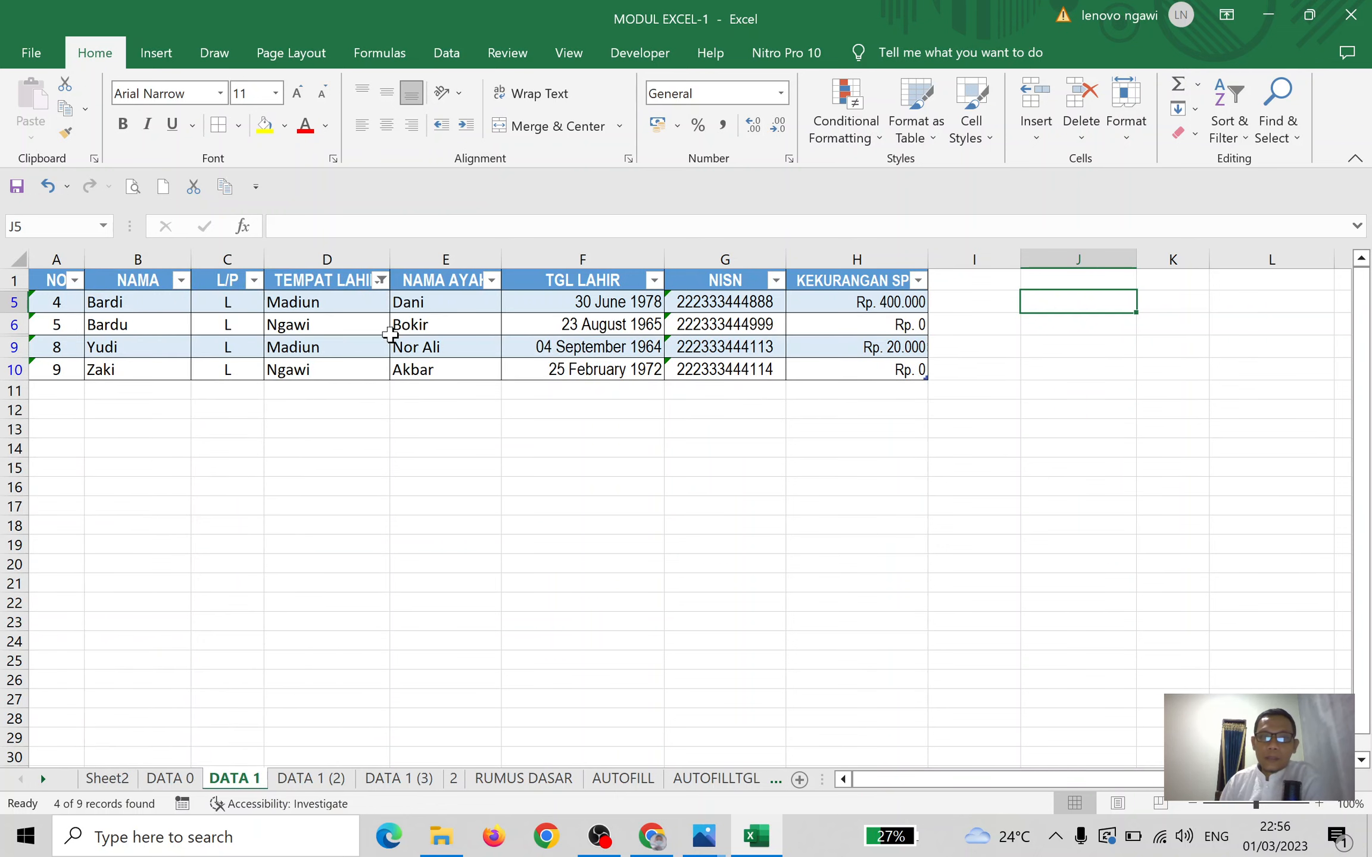
# Show all records again by selecting every value in the TEMPAT LAHIR filter
pyautogui.click(380, 280)
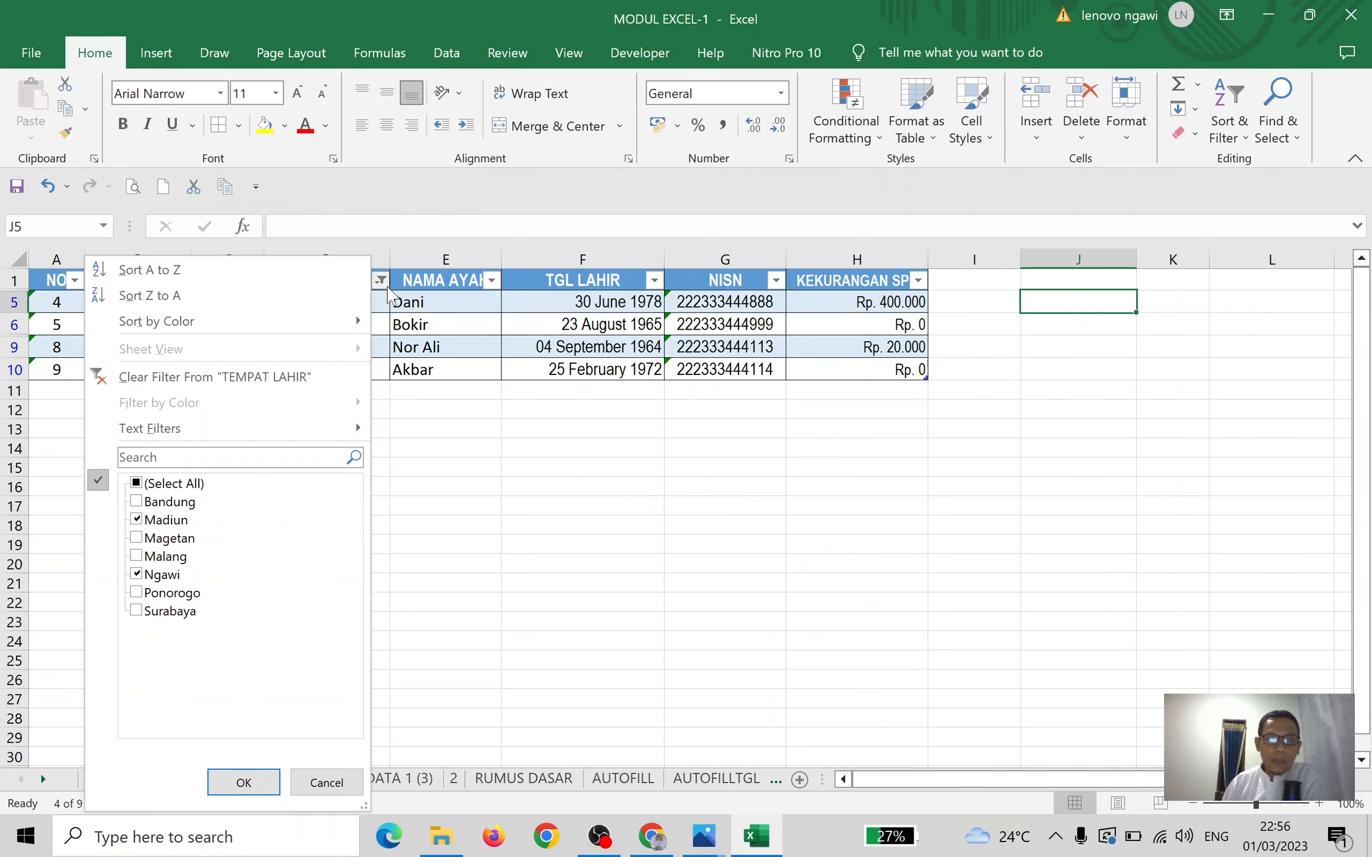
pyautogui.click(140, 483)
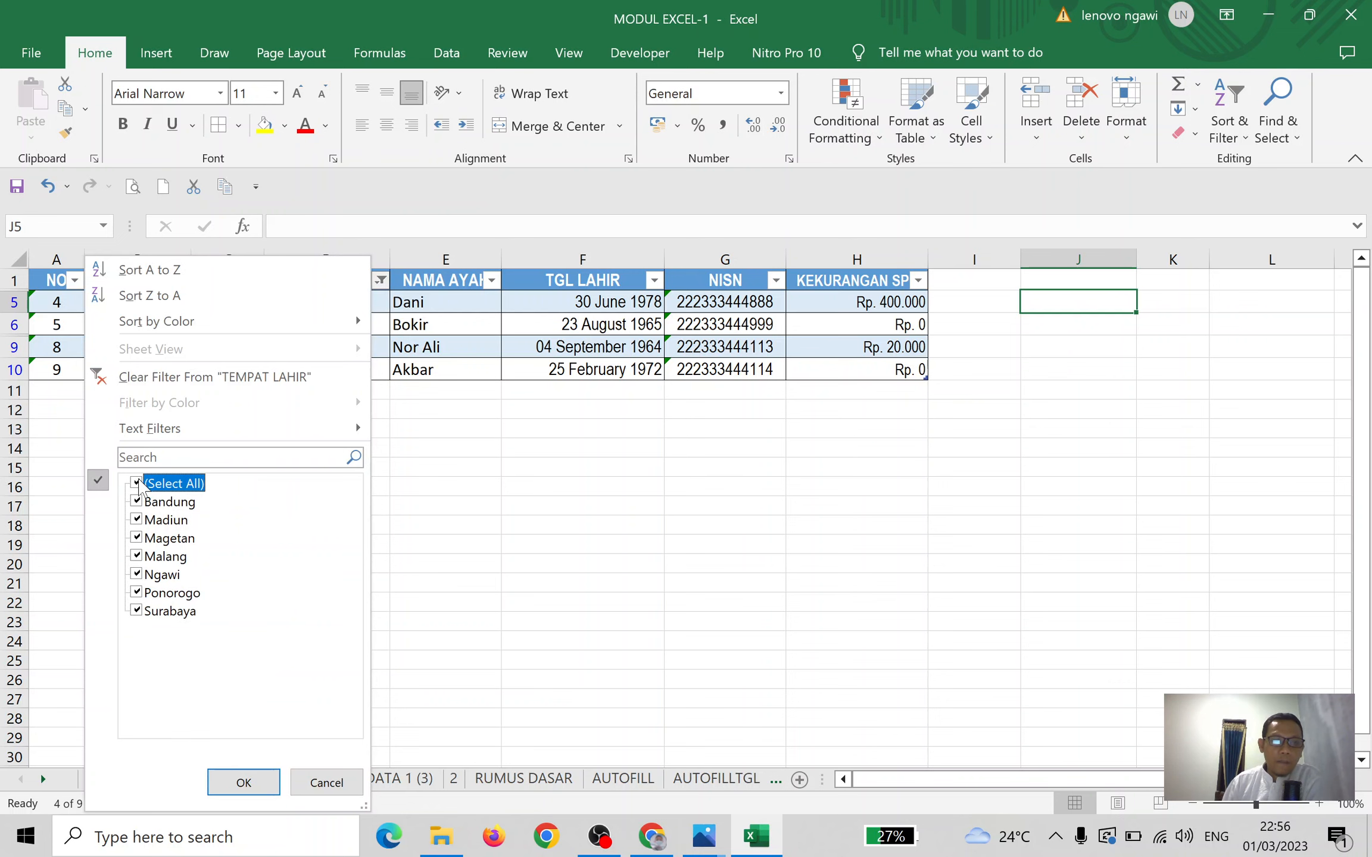
pyautogui.click(244, 782)
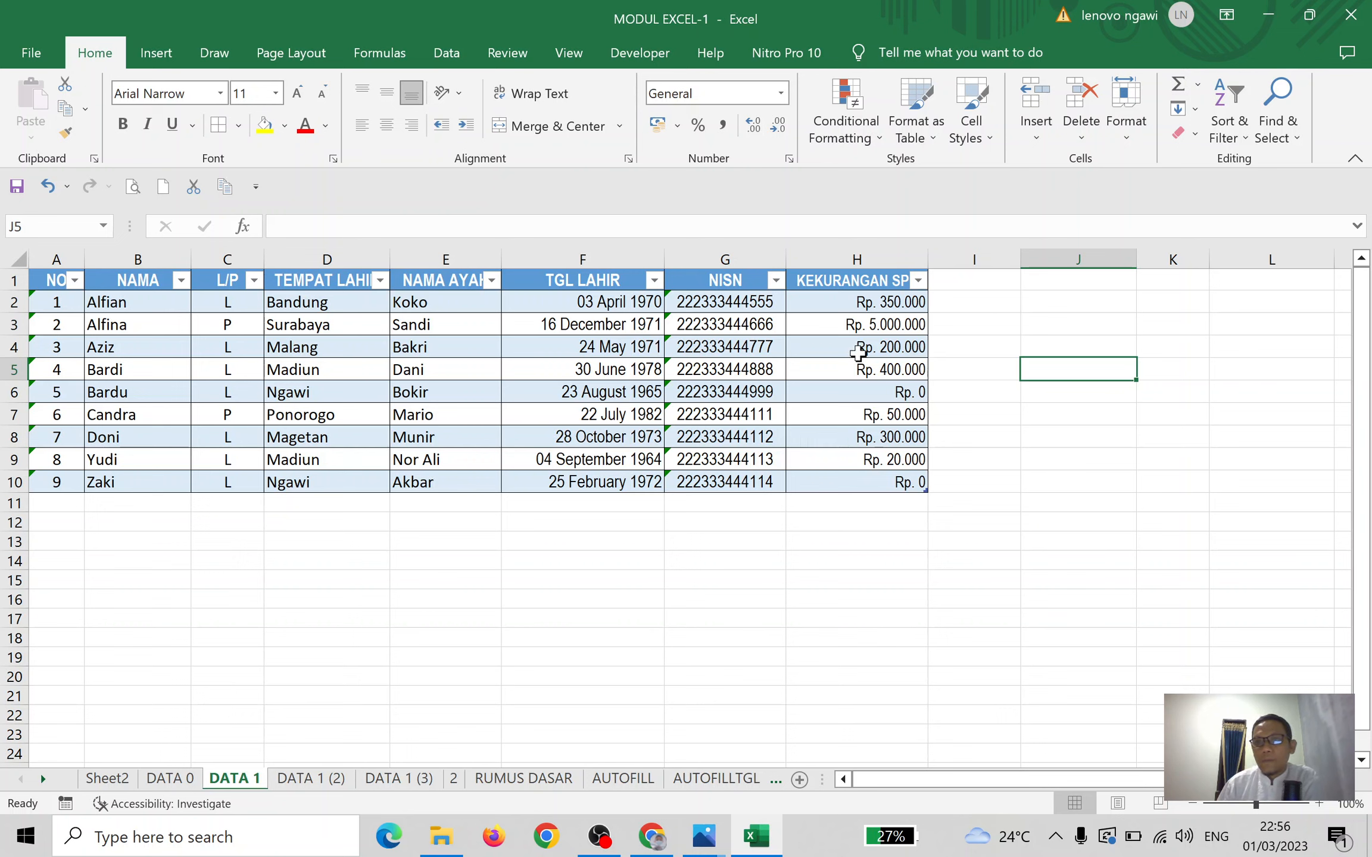
# Use Find to locate the father's name of record number 4 in the table, keeping the dialog clear of the data
pyautogui.click(1246, 142)
pyautogui.click(1250, 145)
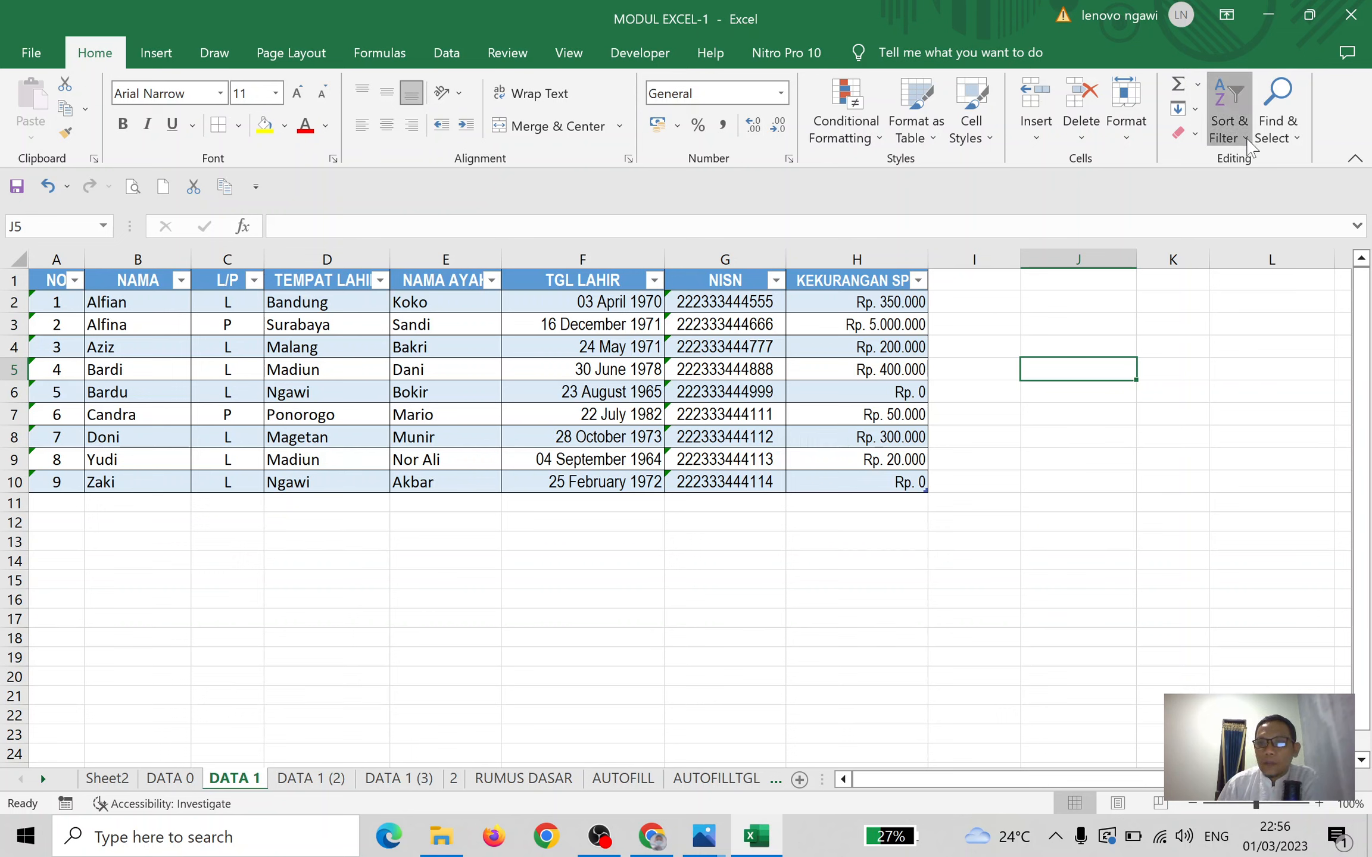
pyautogui.click(1300, 142)
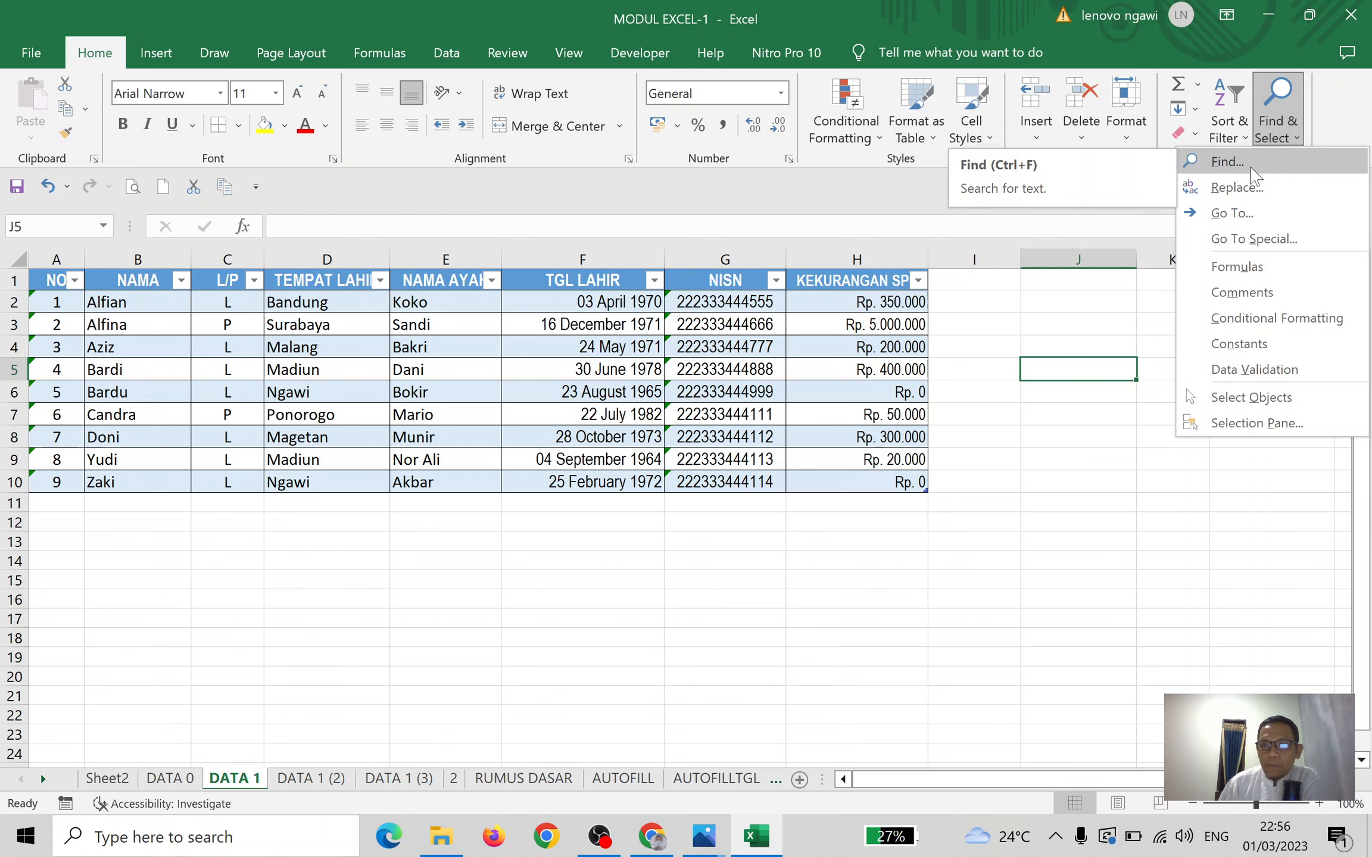
pyautogui.click(1252, 170)
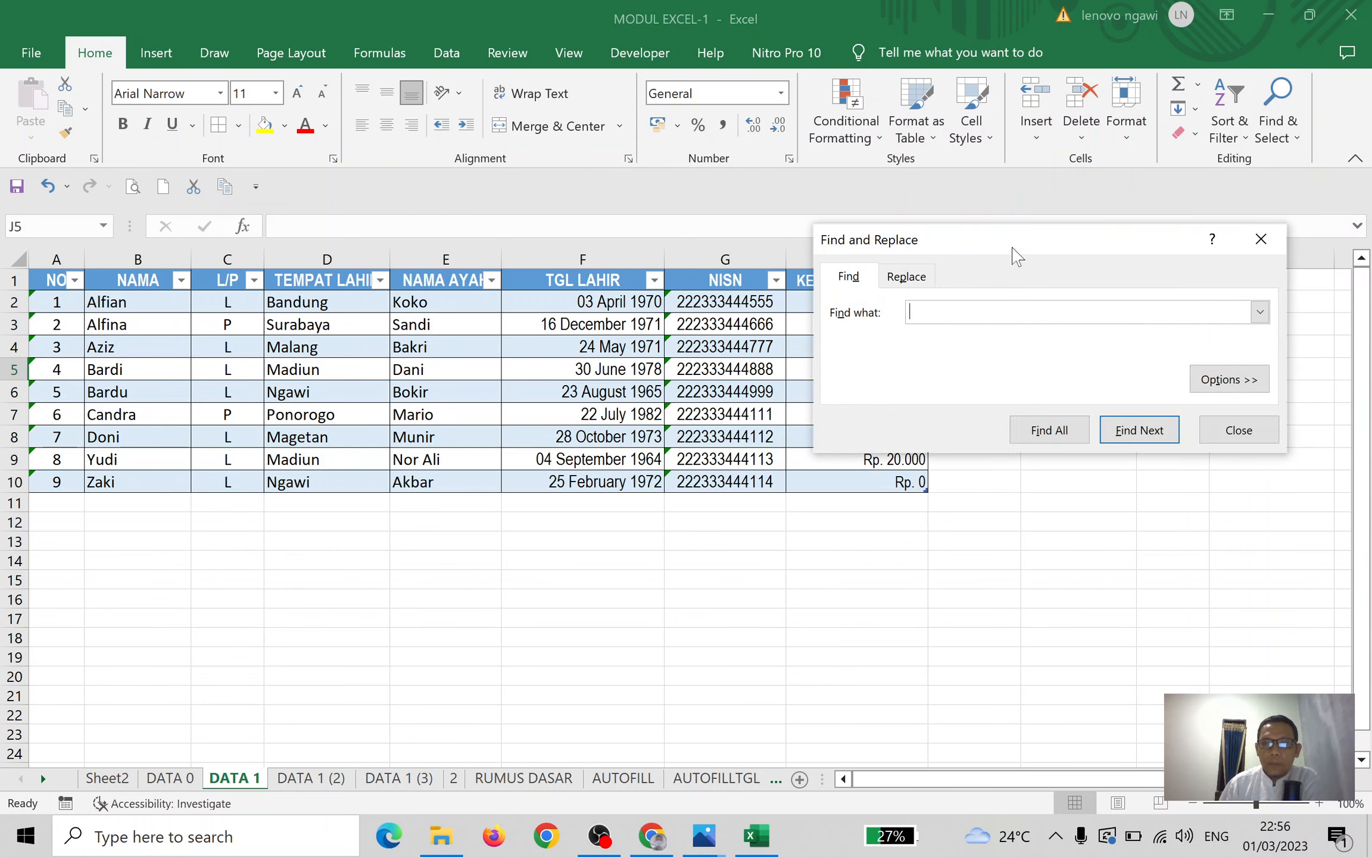
pyautogui.moveTo(1020, 257); pyautogui.dragTo(1010, 544)
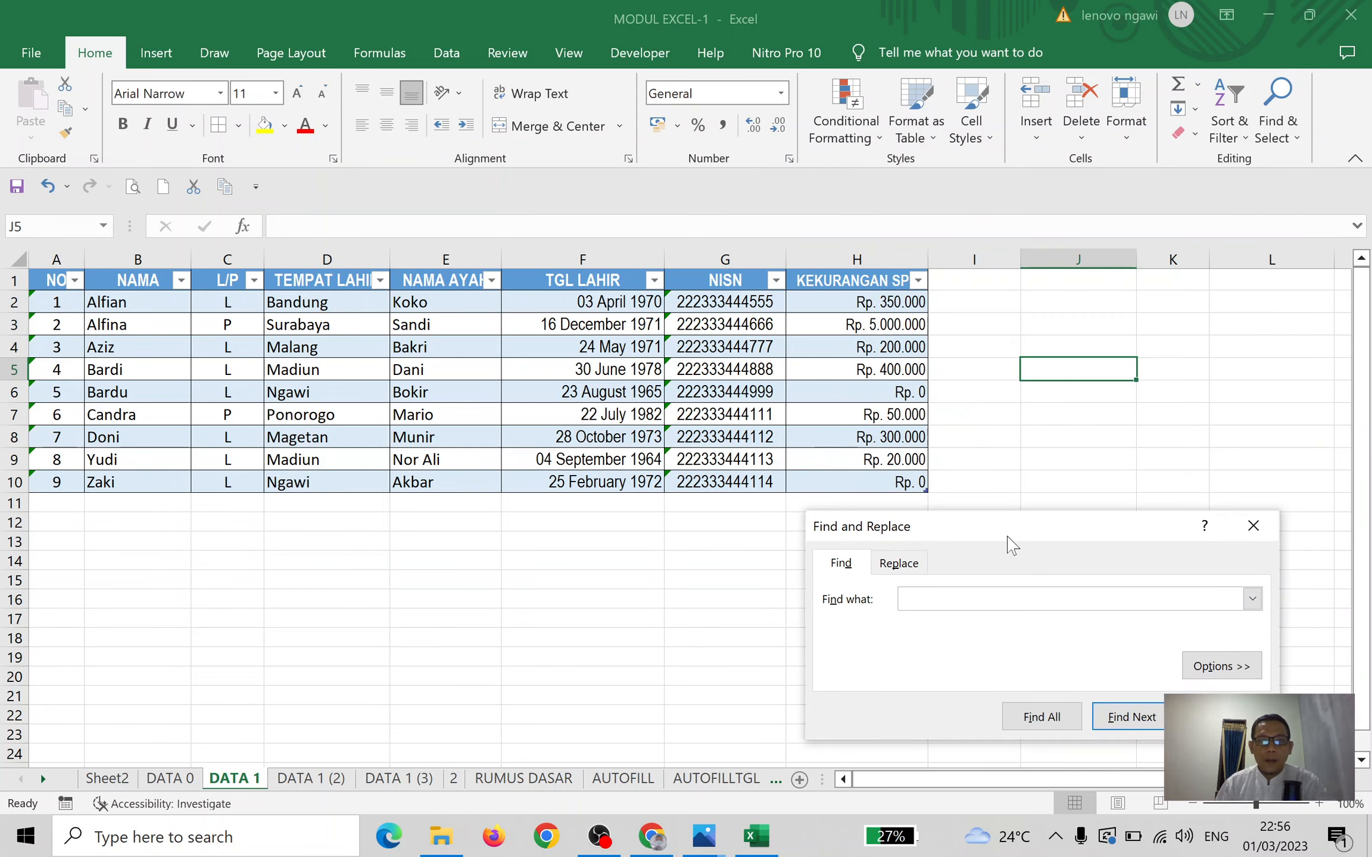
pyautogui.write('dANI')
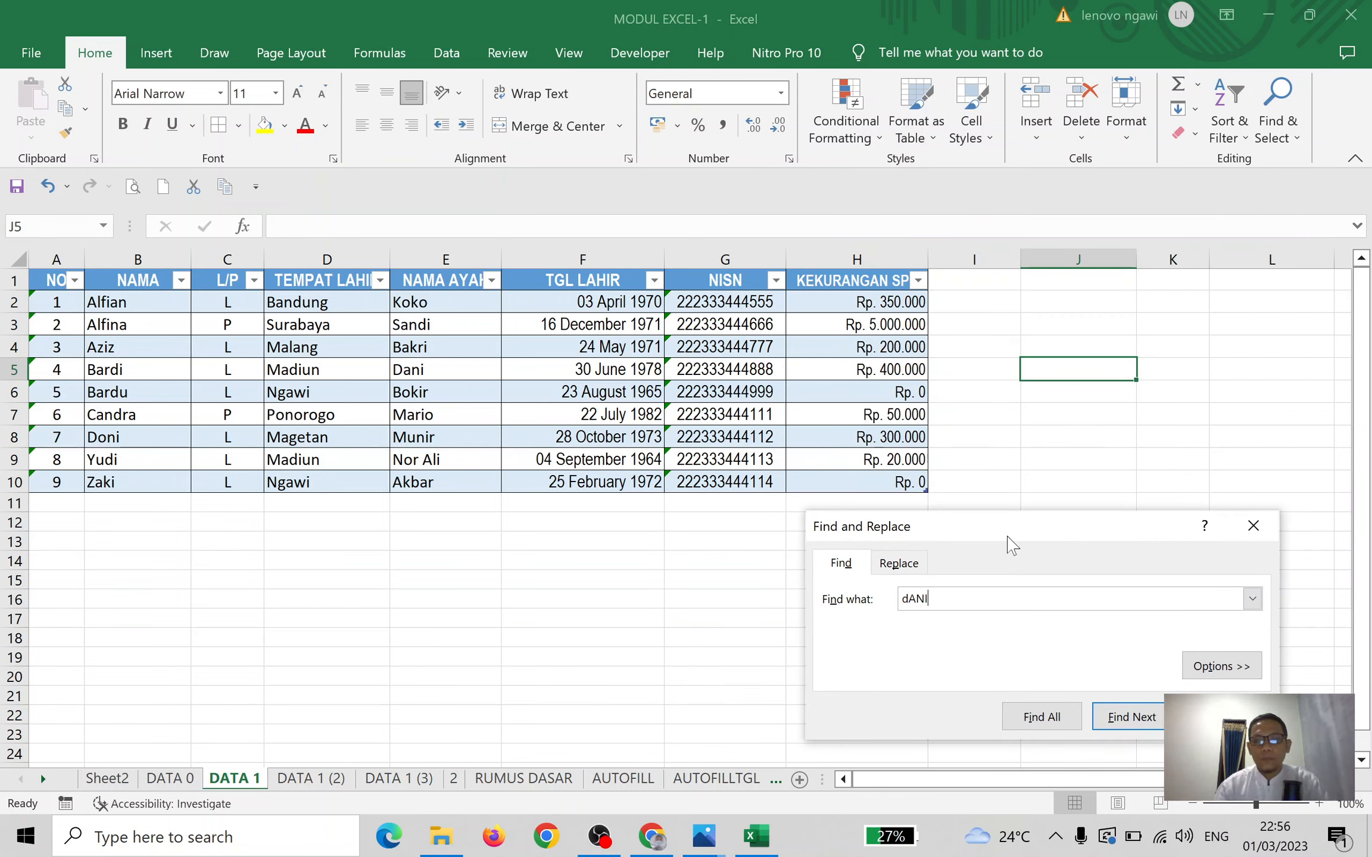
pyautogui.click(1122, 717)
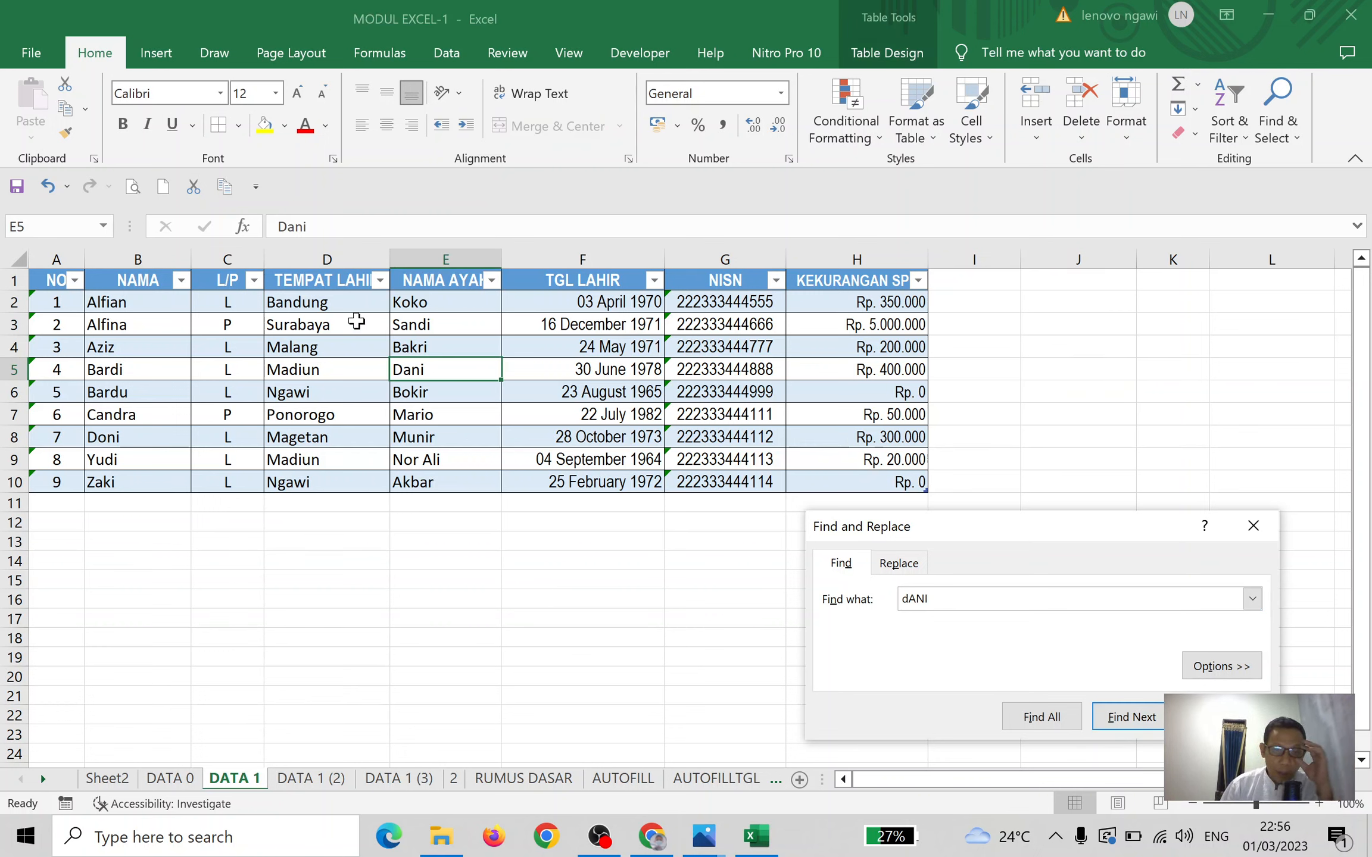
# Find the student's name in cell B5 and replace all its occurrences with a different first name using Find and Replace
pyautogui.click(912, 571)
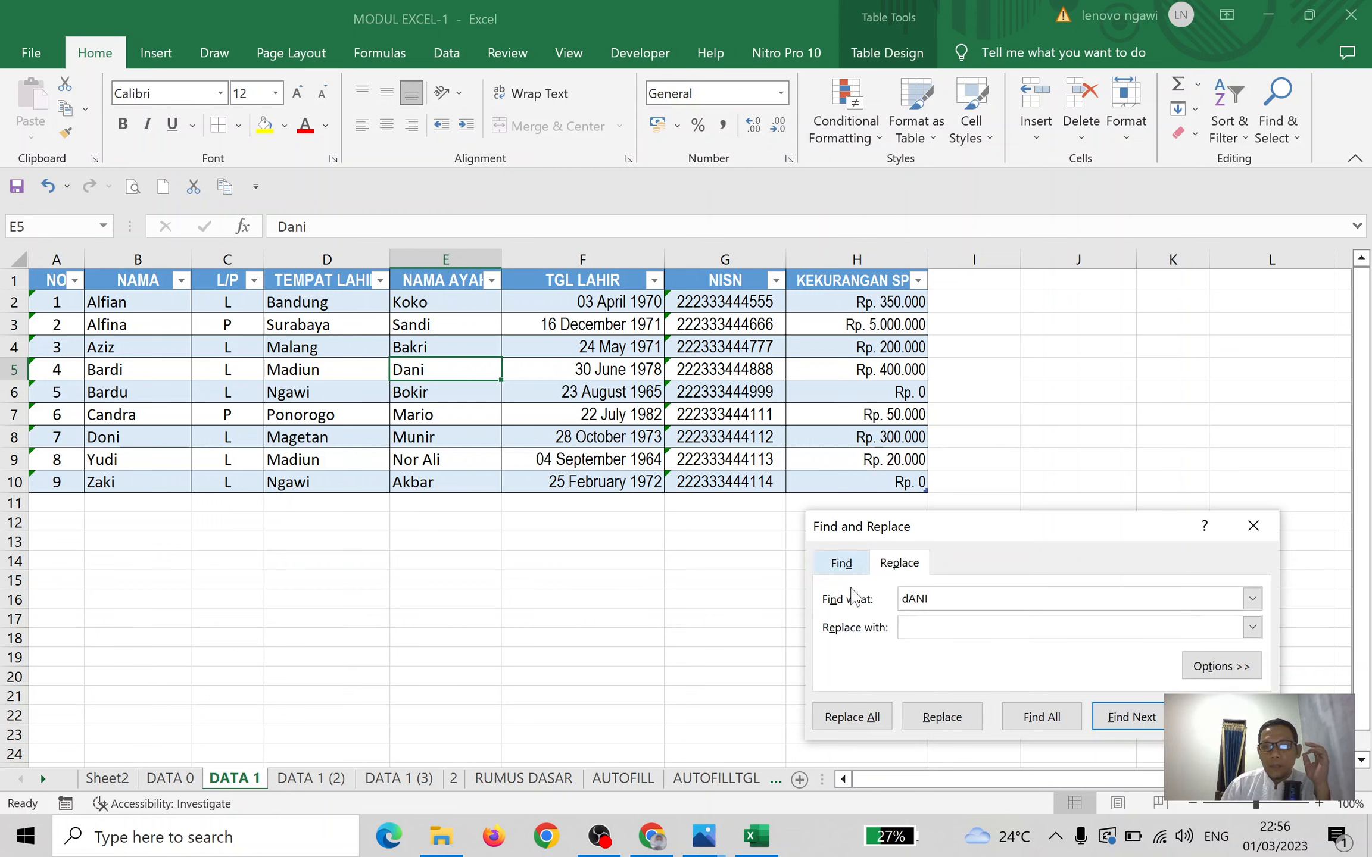
pyautogui.moveTo(933, 599); pyautogui.dragTo(855, 596)
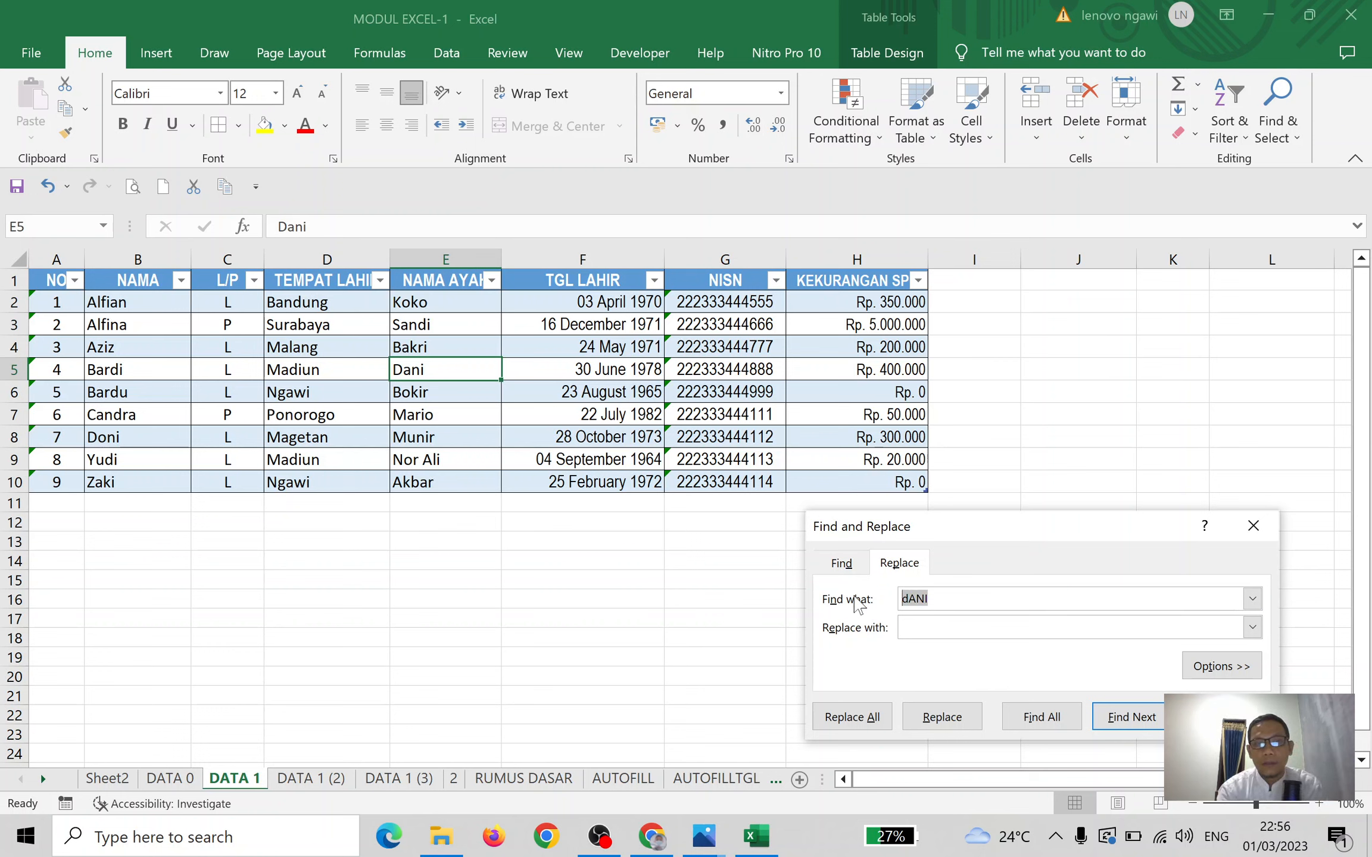
pyautogui.write('B')
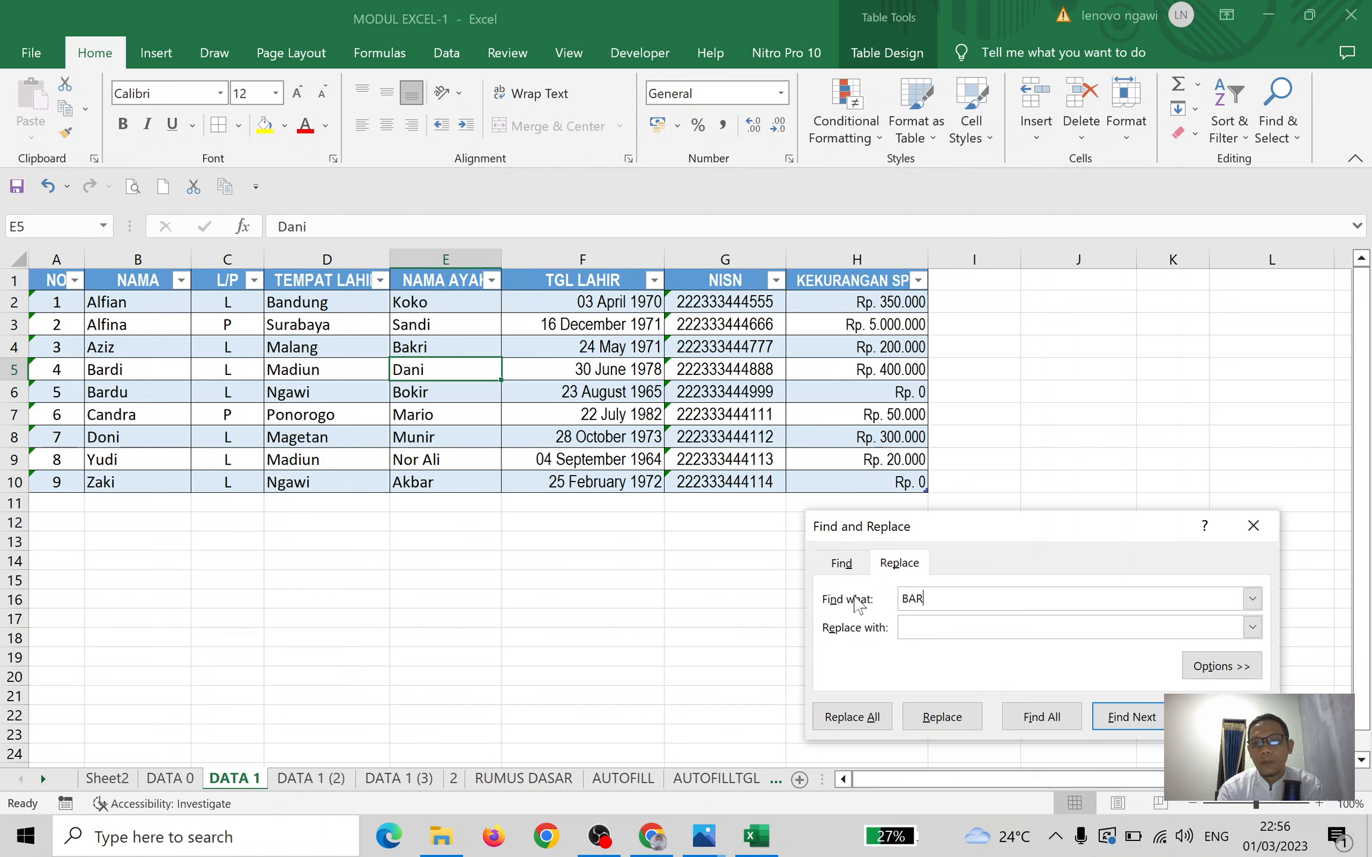
pyautogui.write('ardi')
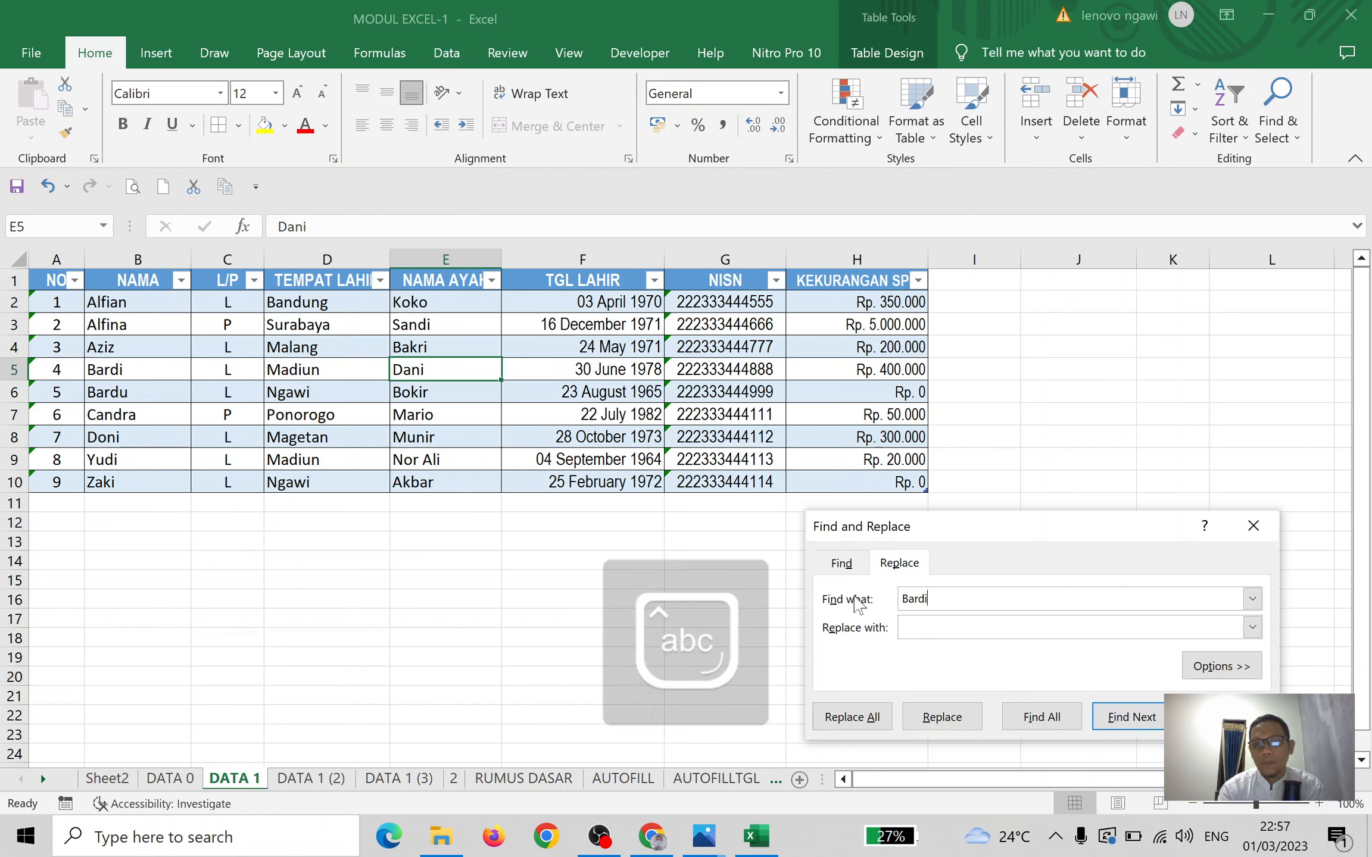
pyautogui.press('Return')
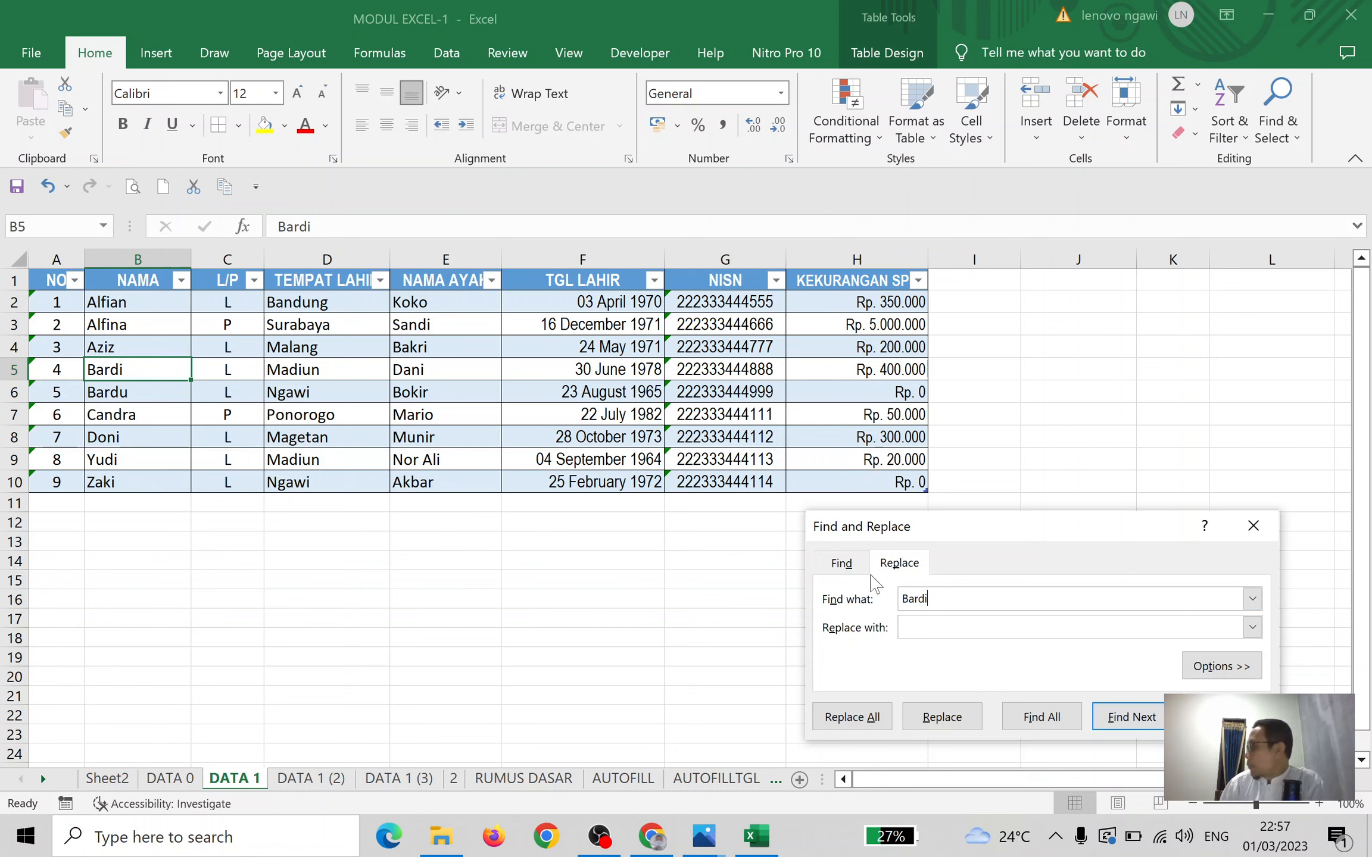
pyautogui.press('Tab')
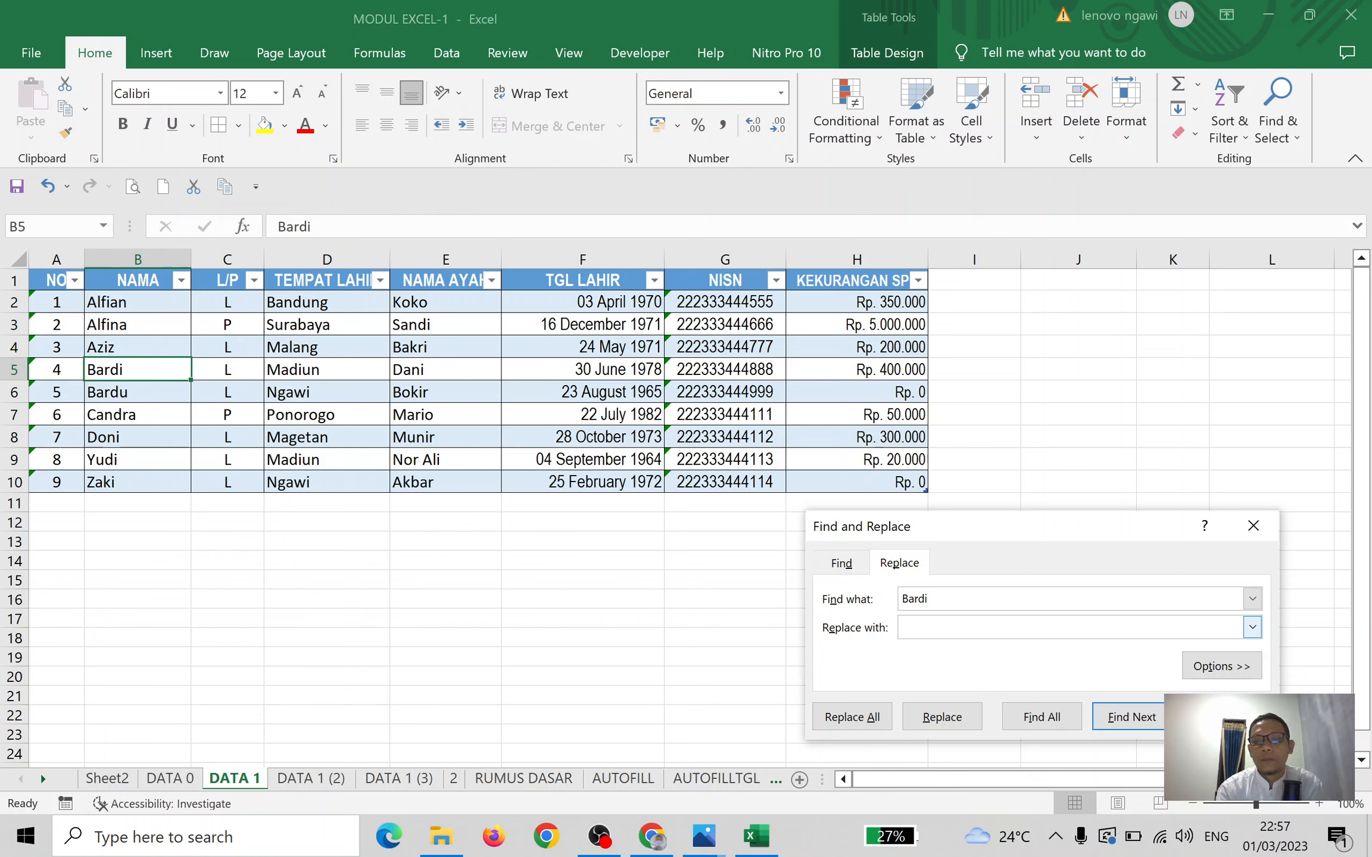
pyautogui.write('Budi')
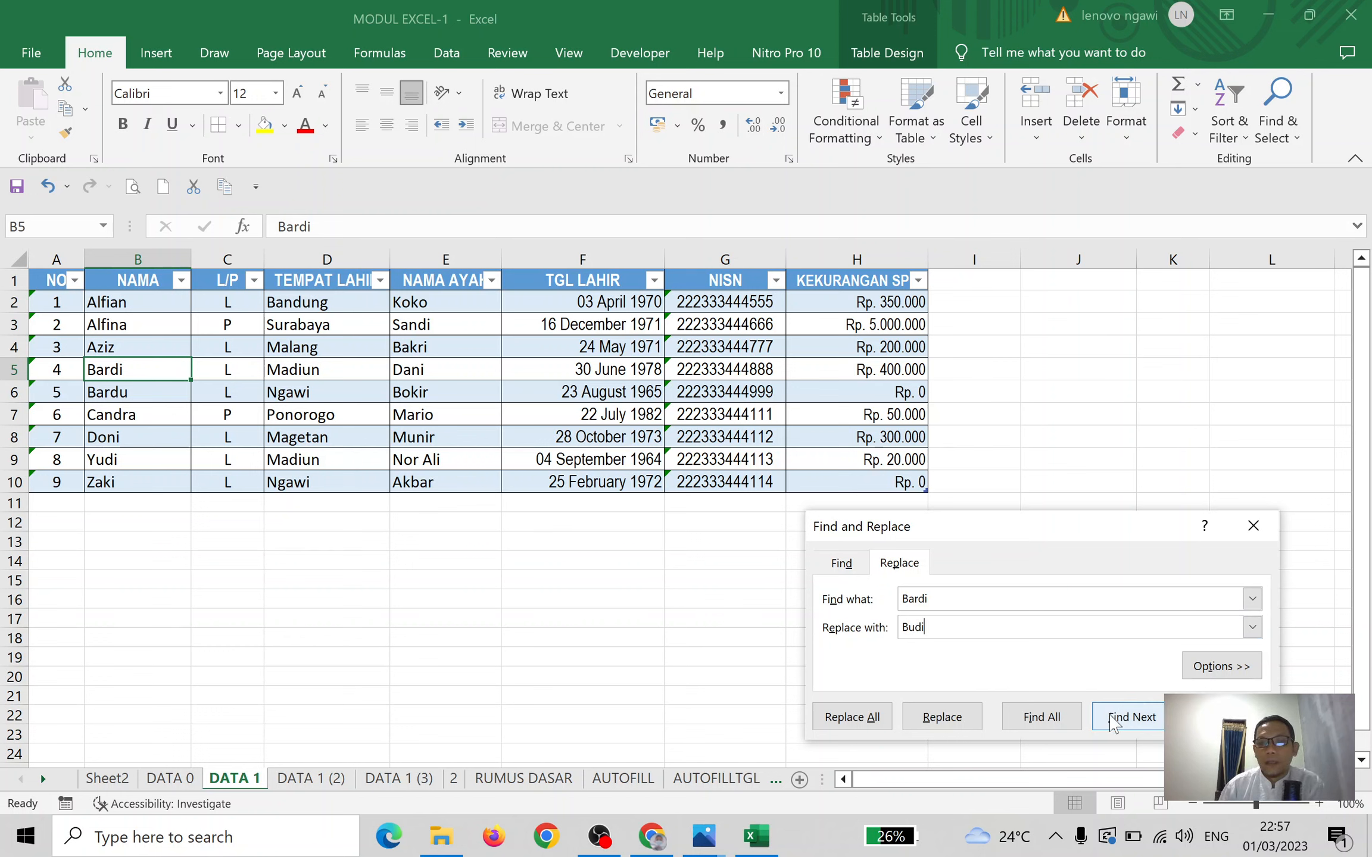
pyautogui.click(875, 720)
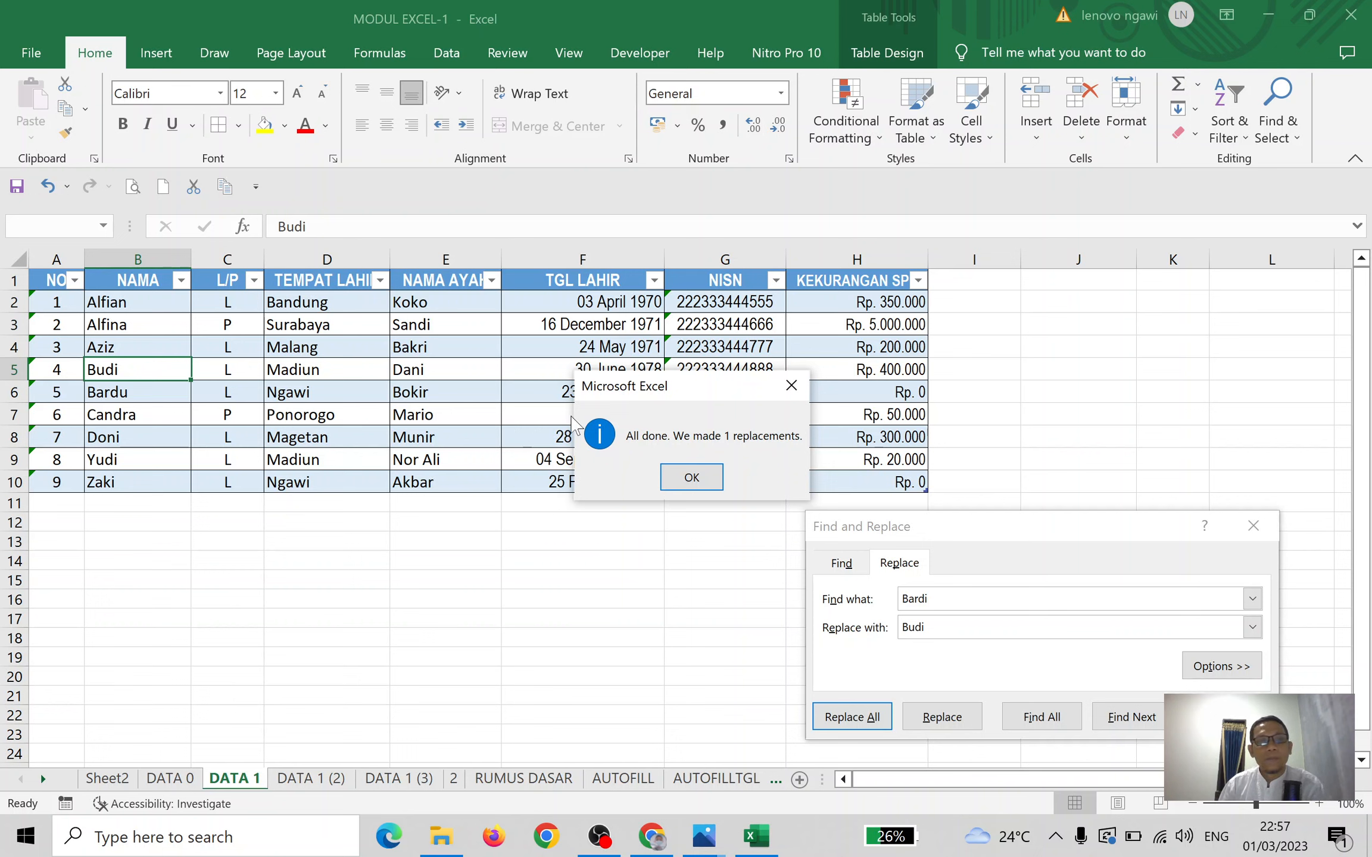
pyautogui.click(689, 478)
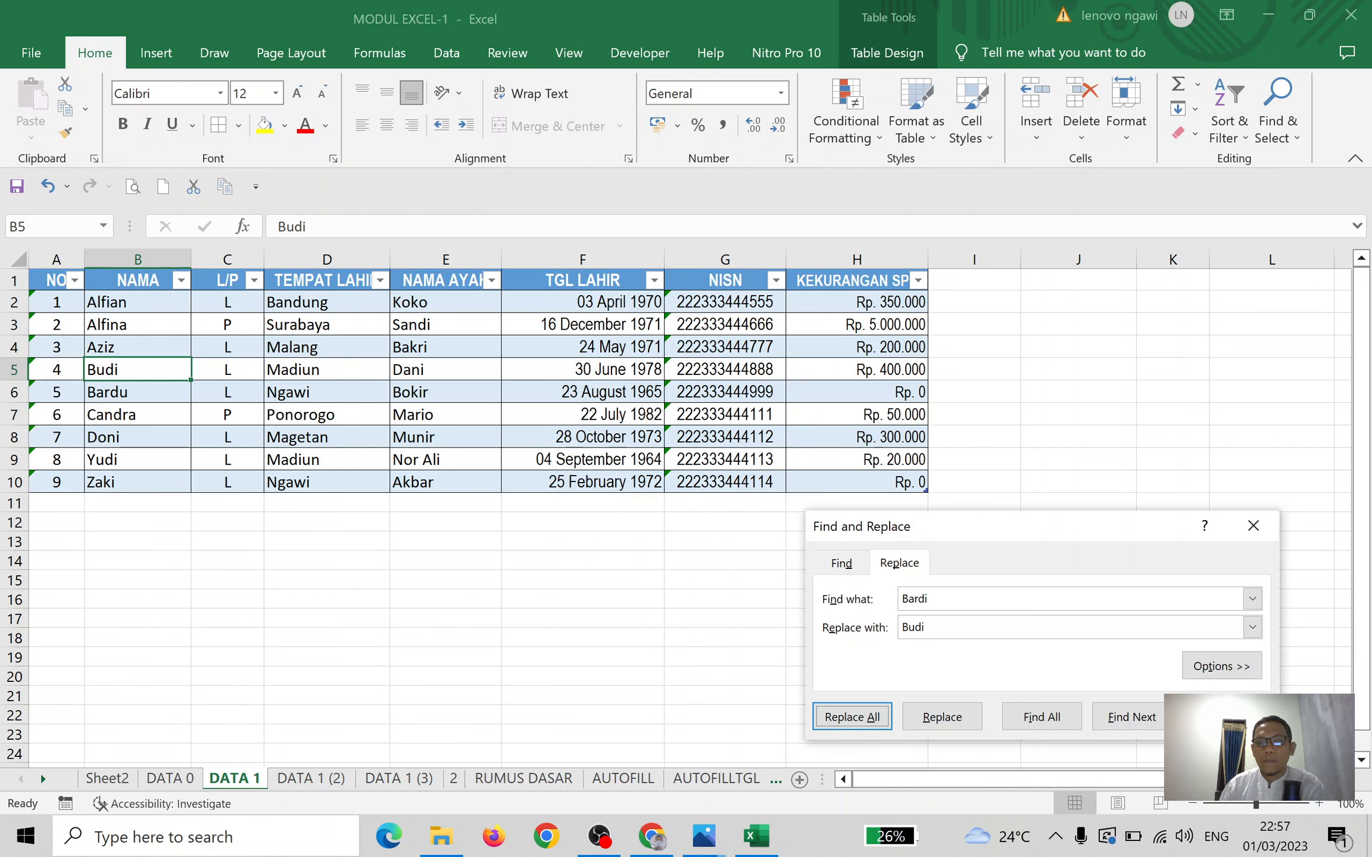
pyautogui.press('Escape')
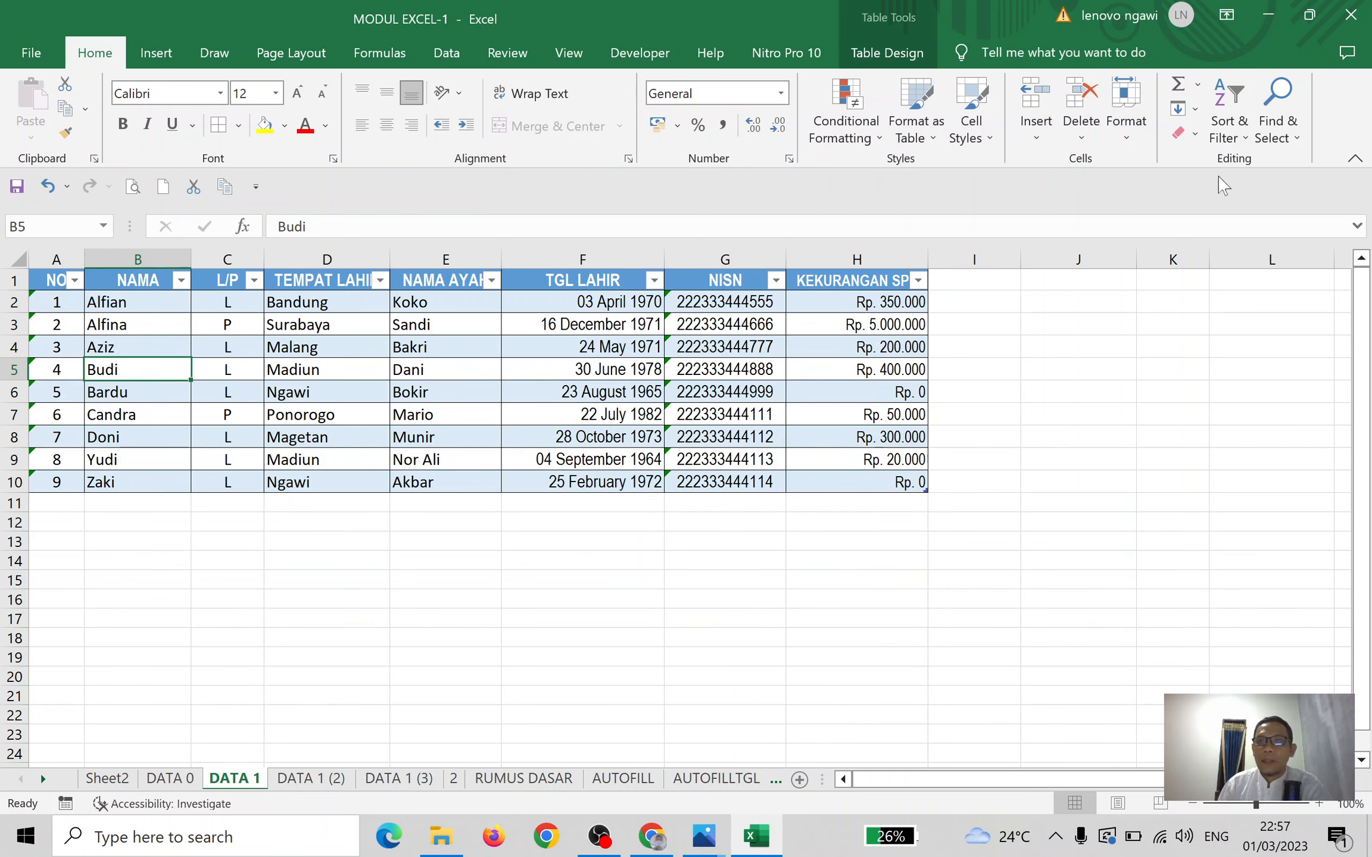
pyautogui.click(1280, 142)
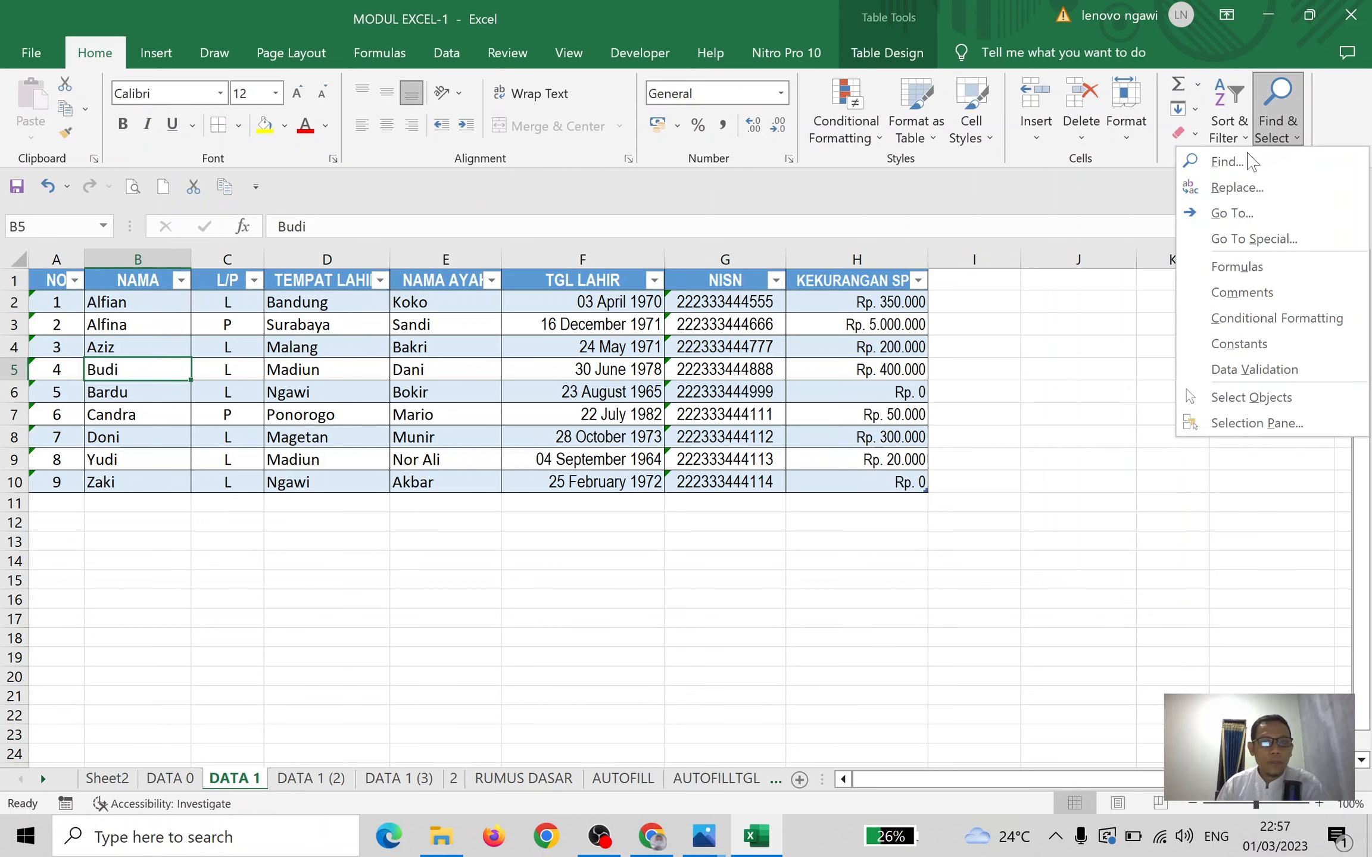
pyautogui.click(1116, 365)
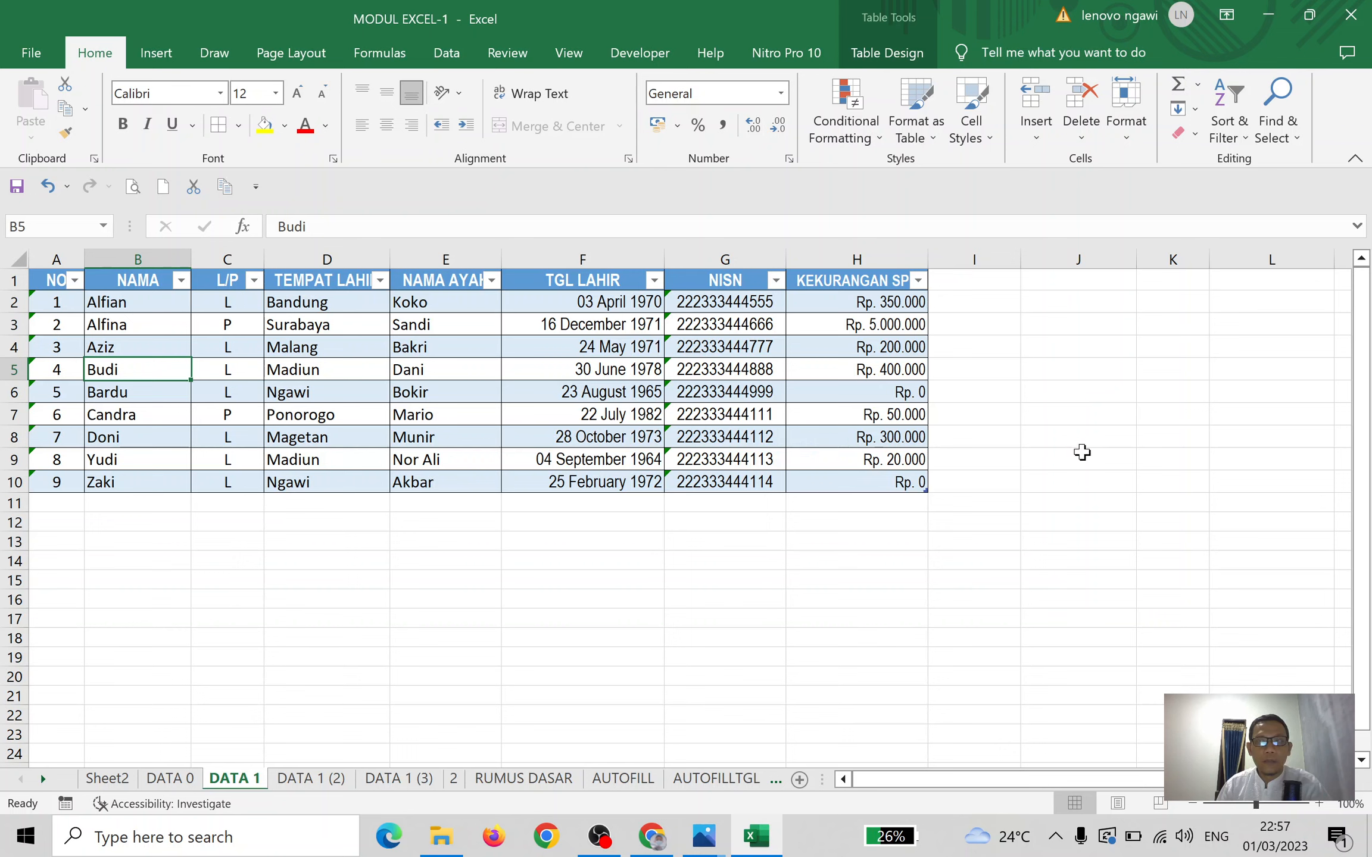